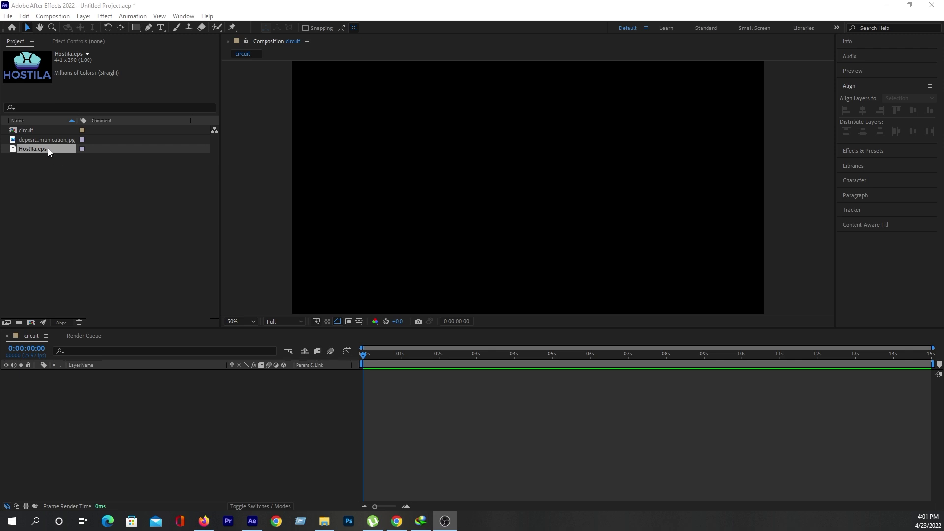
Step: Add Hostila.eps and the circuit-board JPG to the circuit comp, with the logo layer on top
drag(49, 152, 147, 429)
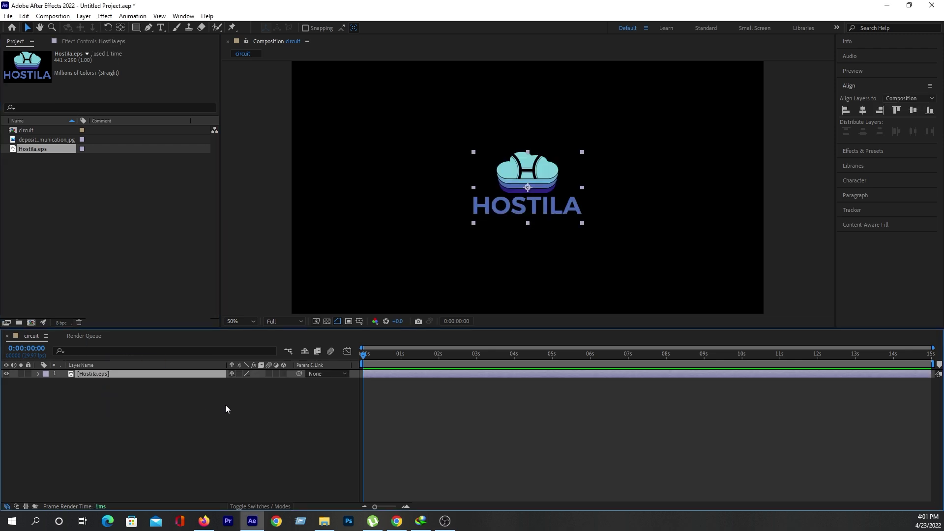
drag(60, 141, 117, 415)
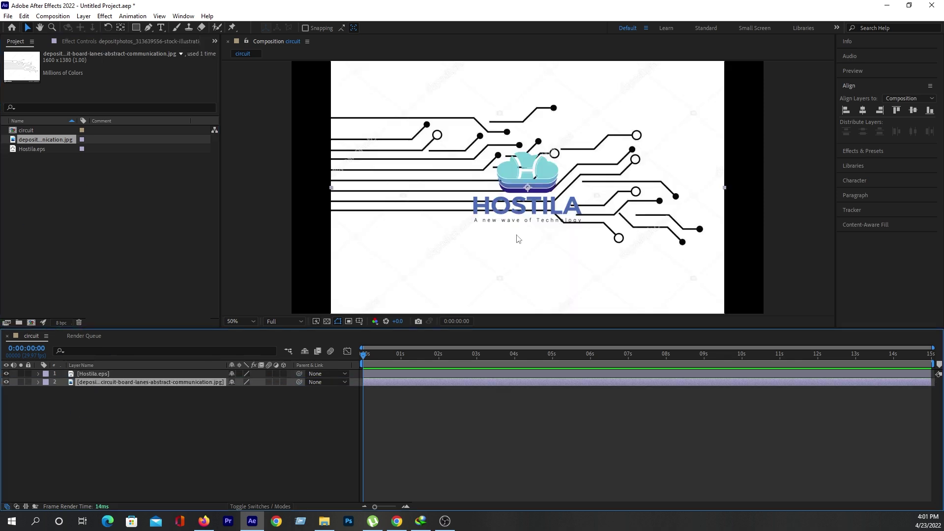
Step: Set the circuit-board image layer's Scale to 60% and shift it left in the comp
key(s)
drag(244, 391, 226, 390)
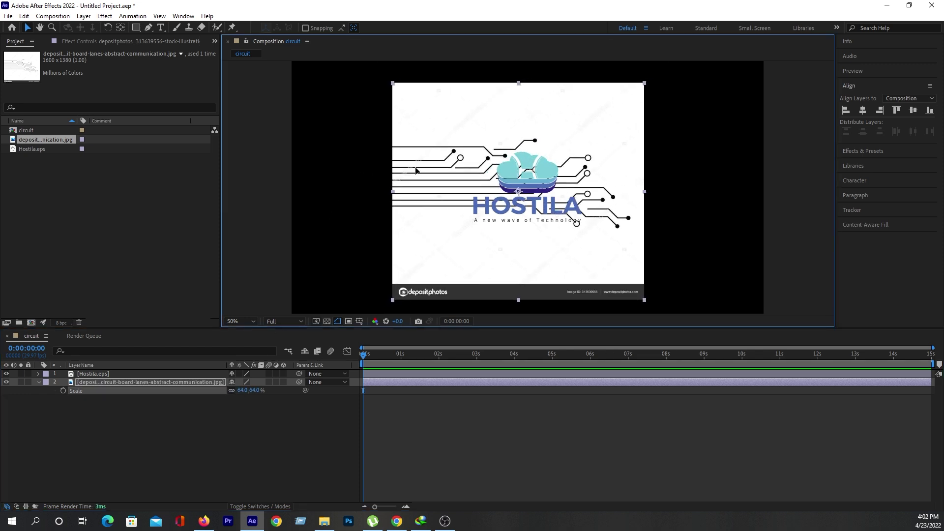
drag(415, 171, 334, 177)
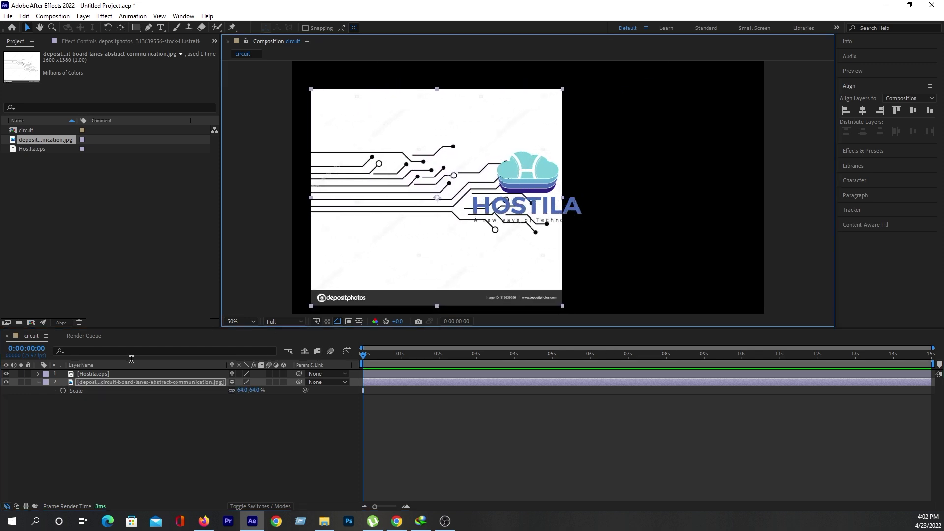
drag(242, 391, 237, 391)
drag(384, 193, 370, 179)
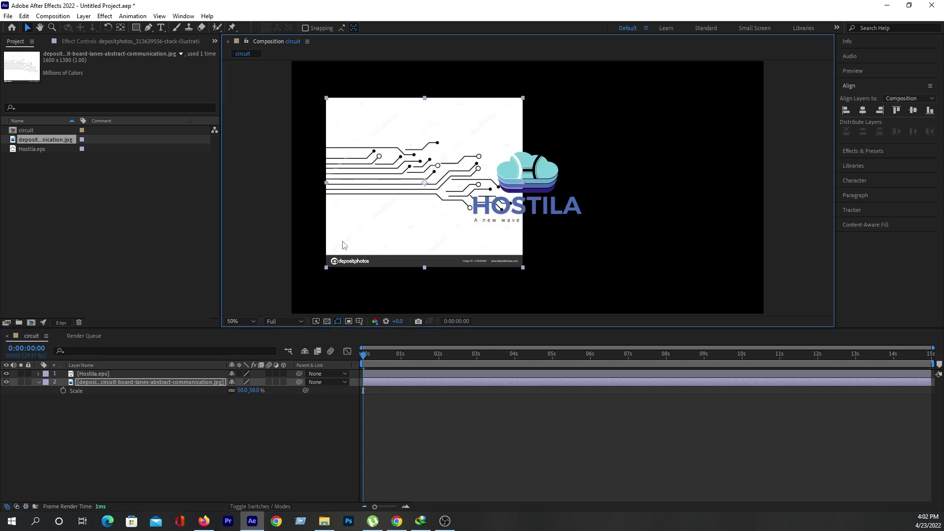
click(241, 391)
text(69)
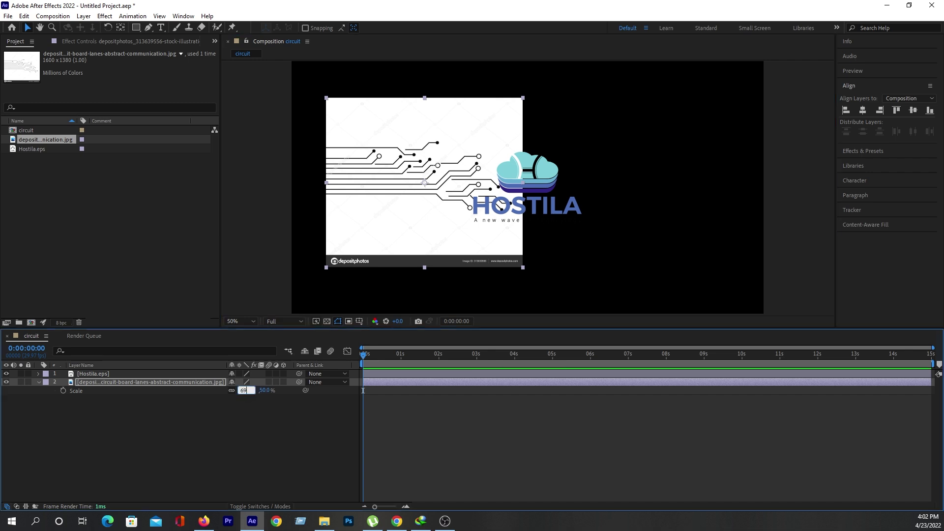
text(0)
key(Return)
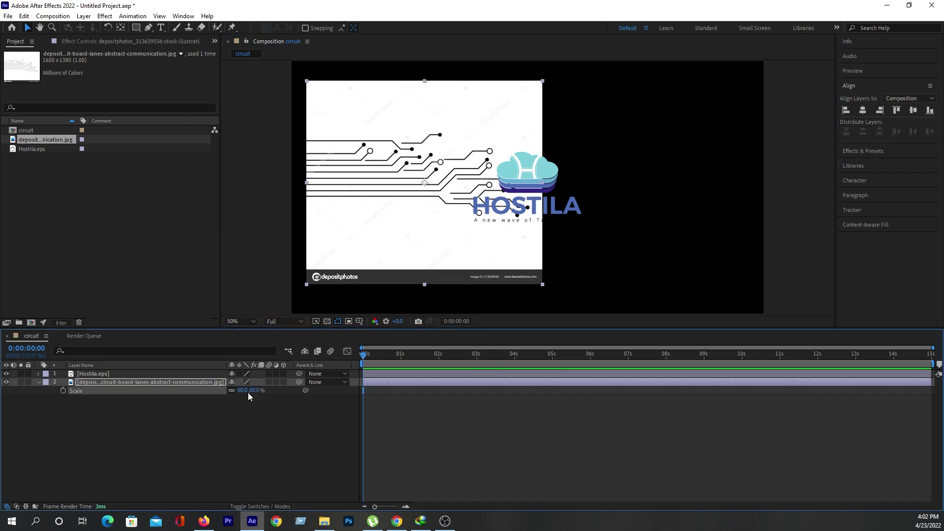
drag(441, 248, 426, 251)
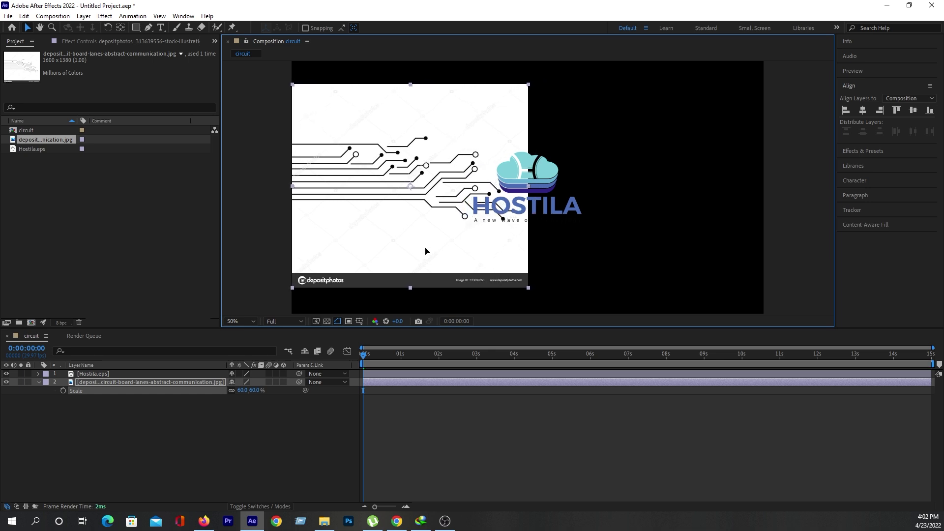
Step: Hide the Hostila.eps layer and lock the circuit-board image layer
click(6, 374)
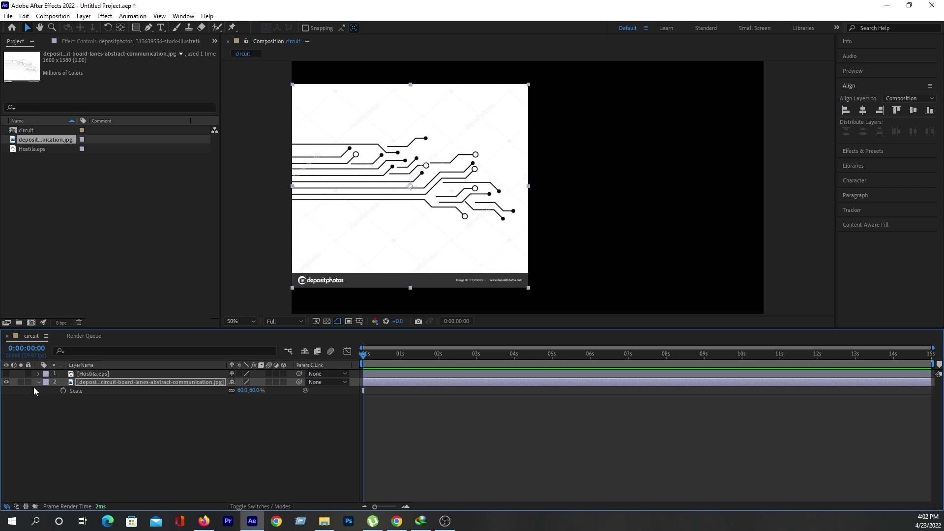
click(28, 382)
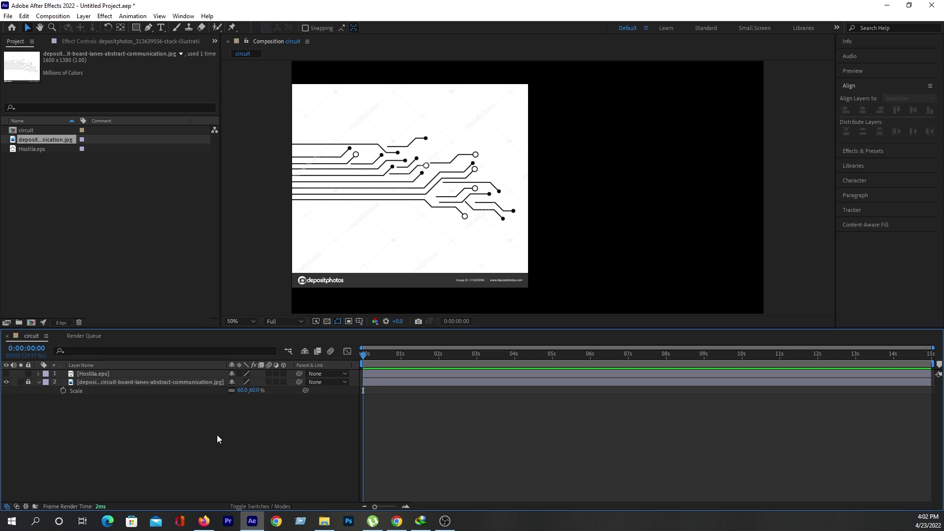
scroll(491, 196, up, 2)
scroll(442, 211, up, 2)
drag(439, 210, 723, 230)
Step: Pan the view to the circuit image's left edge and switch to the Pen tool
key(v)
scroll(517, 199, down, 4)
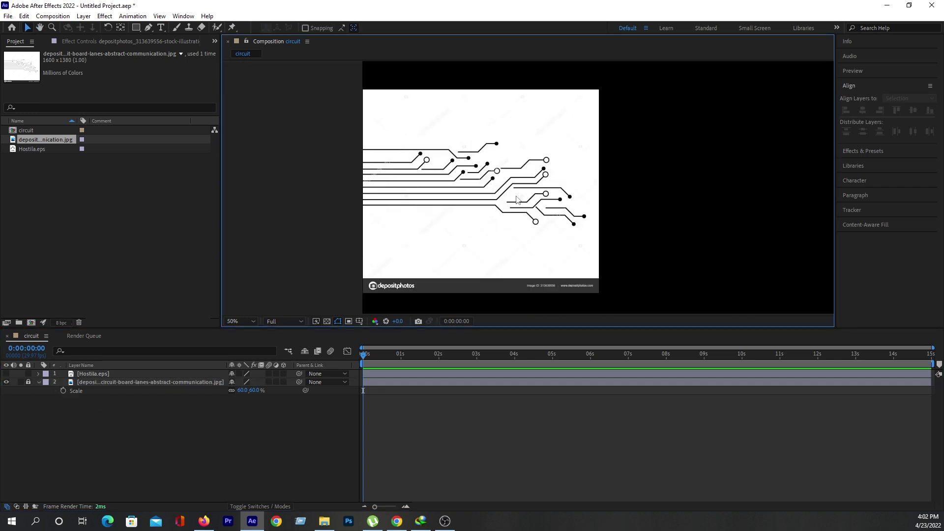
scroll(474, 224, up, 2)
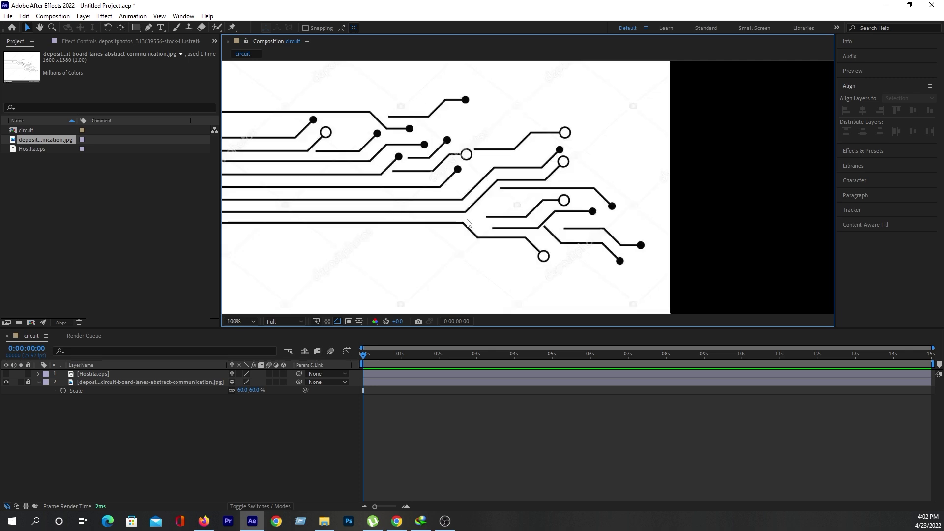
drag(467, 223, 565, 231)
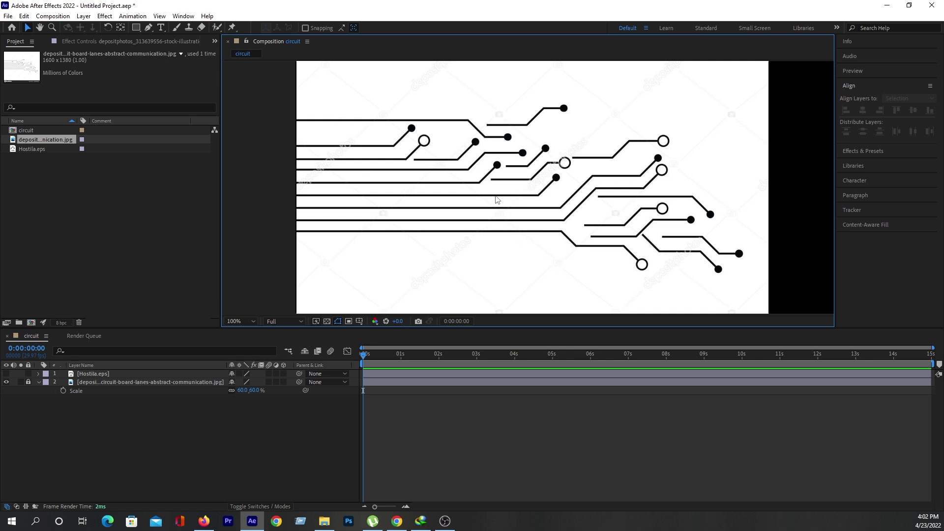
click(148, 27)
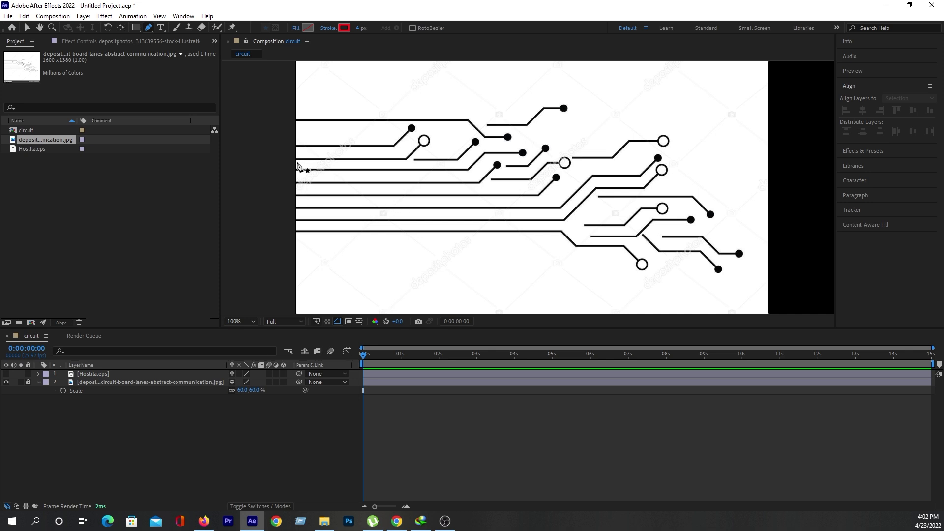
Step: Pan the viewer to bring the left ends of the circuit traces into view
scroll(310, 169, up, 2)
drag(310, 168, 466, 237)
scroll(446, 230, down, 2)
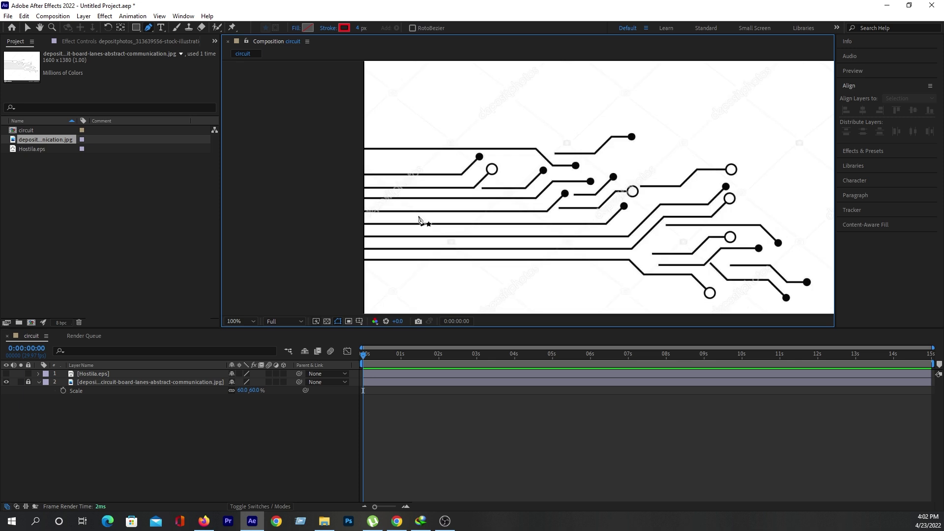
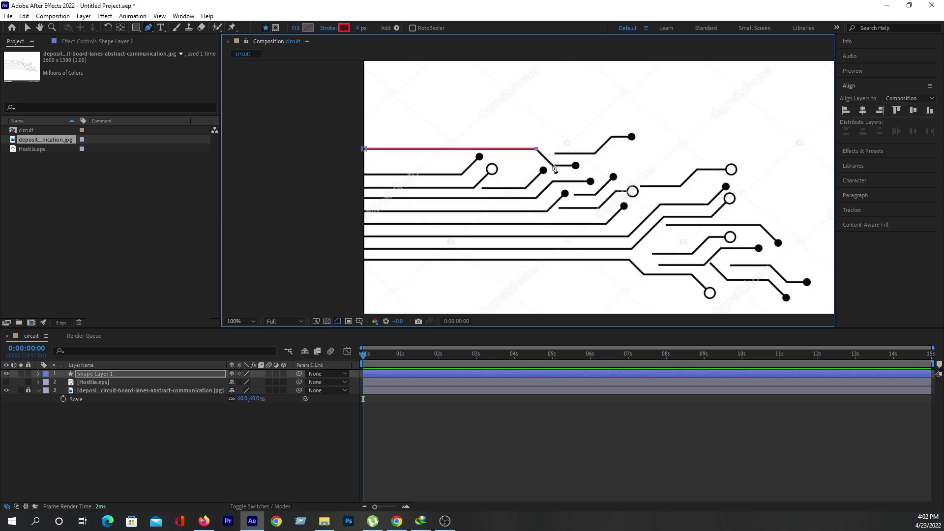
Step: Finish the top red trace at its last vertex, name its layer 'line 1', and begin the next trace
click(553, 166)
click(117, 374)
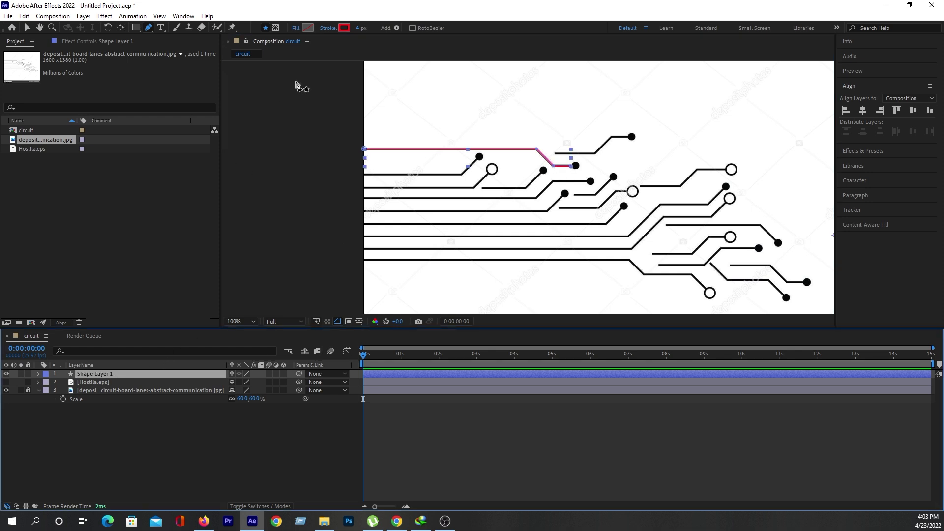
right_click(107, 377)
click(123, 357)
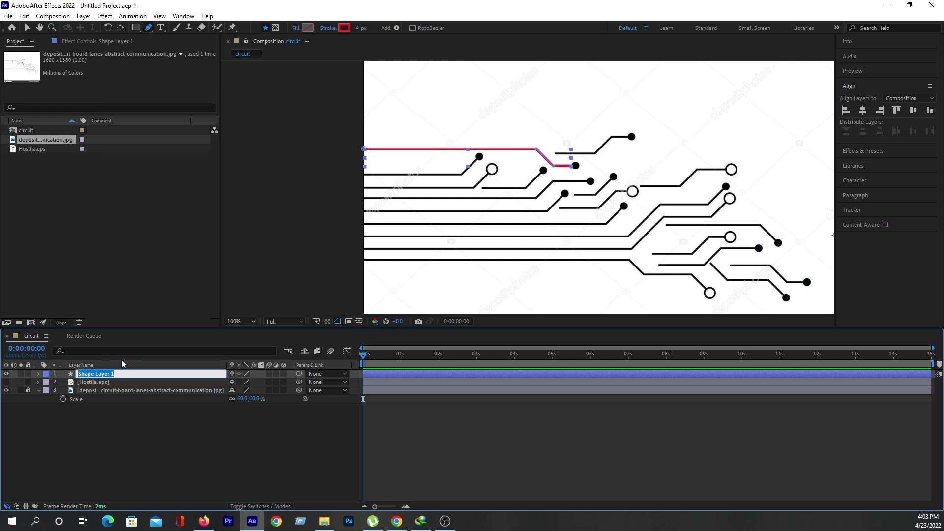
text(line)
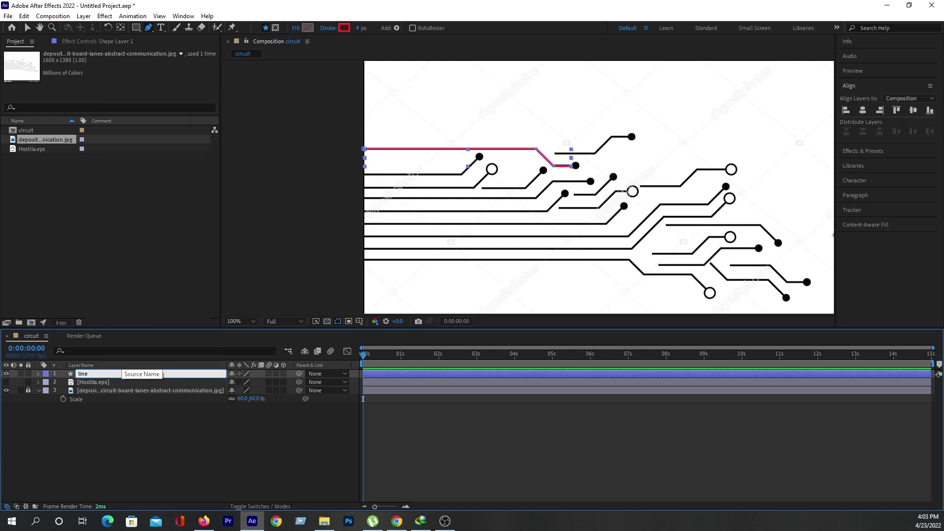
key(Return)
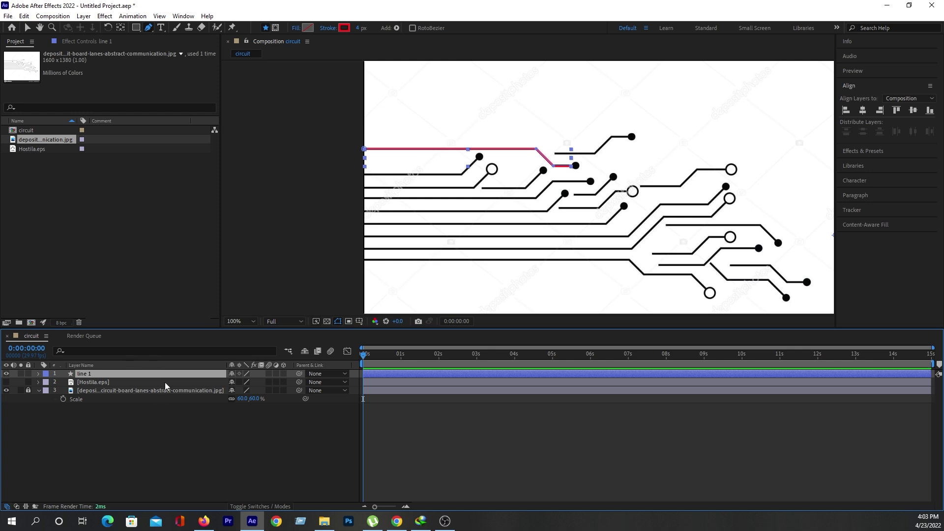
click(282, 418)
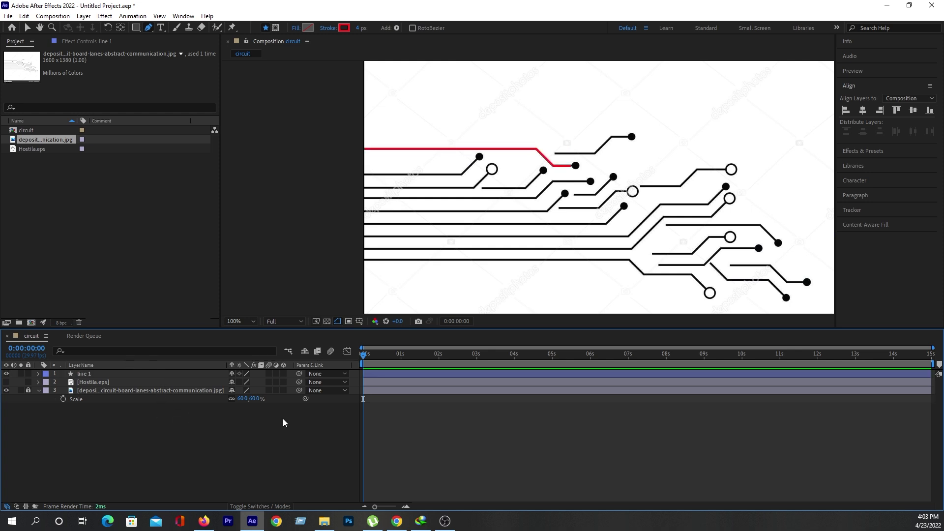
click(364, 174)
Step: Complete the second trace with a bend to its dot and name the layer 'line 2'
click(461, 174)
click(477, 160)
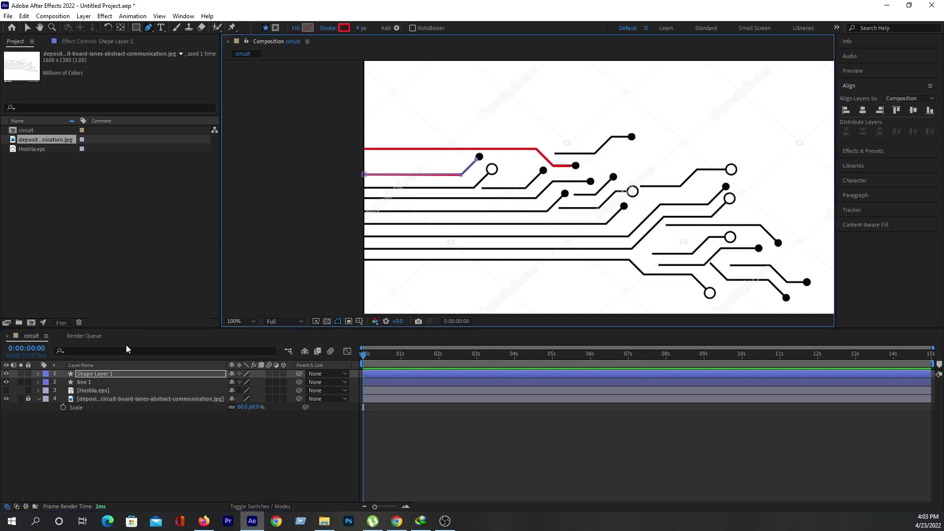
right_click(109, 374)
click(125, 359)
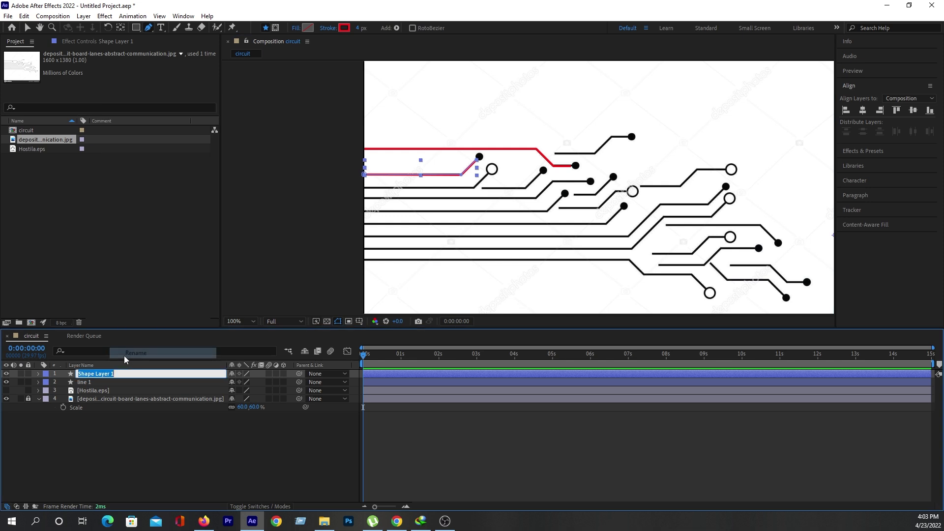
text(line 2)
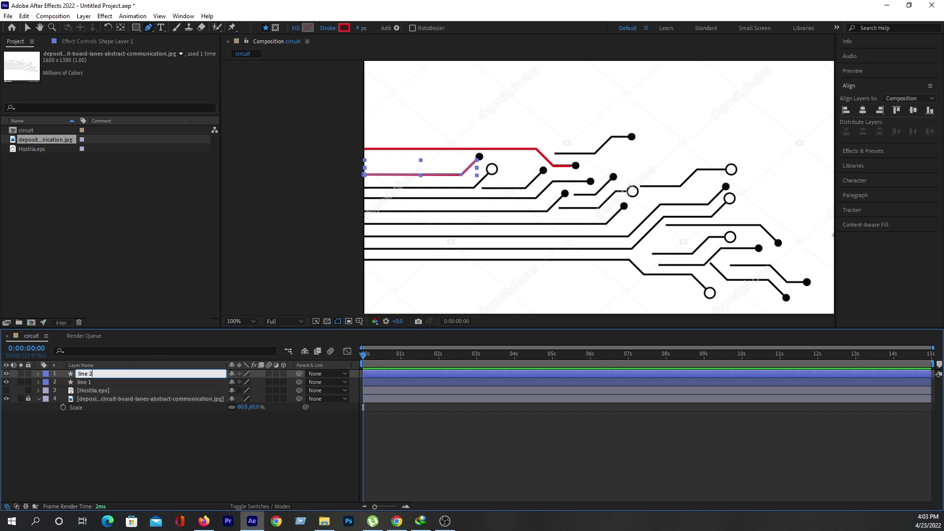
key(Return)
click(134, 436)
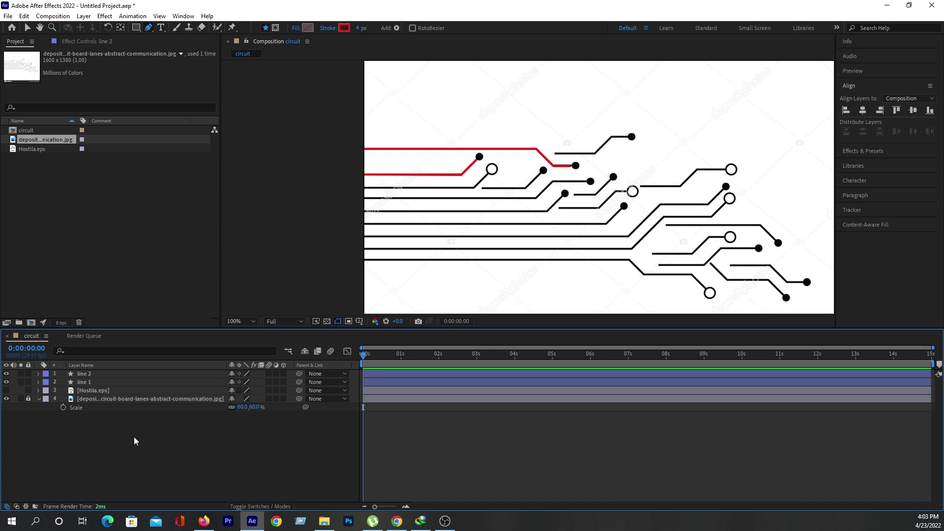
Step: Trace the third circuit line to its endpoint and name the layer 'line 3'
click(363, 187)
click(473, 187)
click(487, 175)
right_click(120, 374)
click(143, 352)
text(line 3)
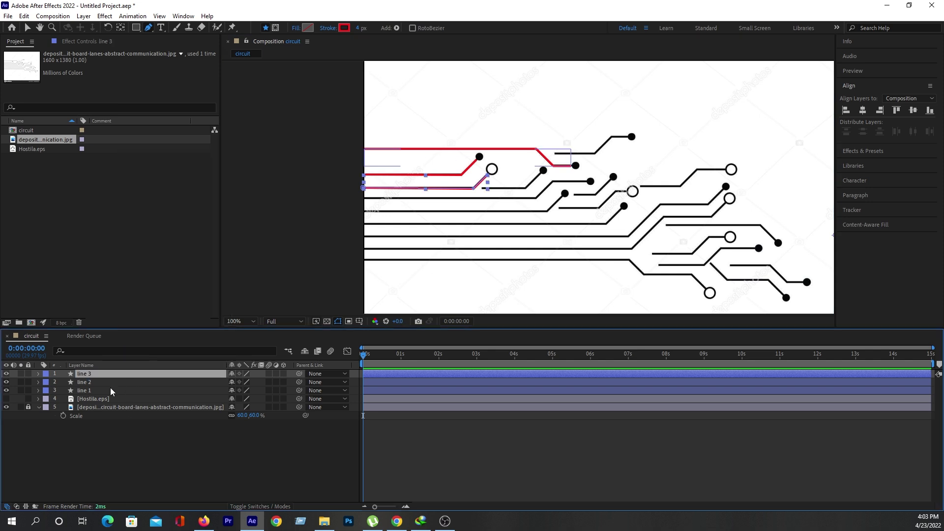
scroll(527, 187, up, 2)
Step: Trace the fourth circuit line to its dot and name the layer 'line 4'
click(437, 191)
click(523, 191)
click(554, 161)
key(Return)
text(line 4)
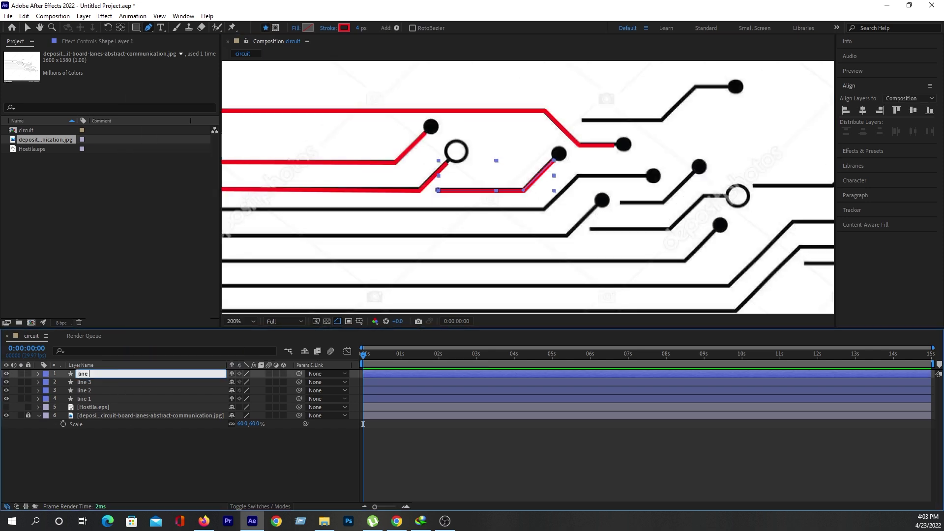
key(Return)
scroll(528, 187, down, 2)
key(F2)
Step: Trace the fifth circuit line from the left edge and name the layer 'line 5'
click(363, 198)
click(536, 198)
click(553, 182)
click(587, 182)
key(Return)
text(line 5)
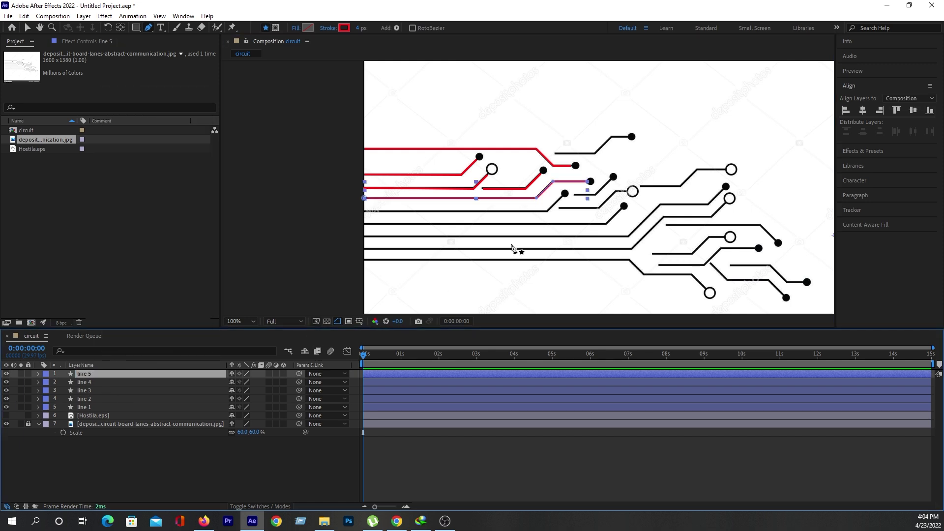
key(F2)
scroll(527, 188, up, 2)
Step: Trace the short sixth line to its dot and name the layer 'line 6'
click(621, 203)
click(661, 203)
click(692, 173)
key(Return)
text(line 6)
key(Return)
key(comma)
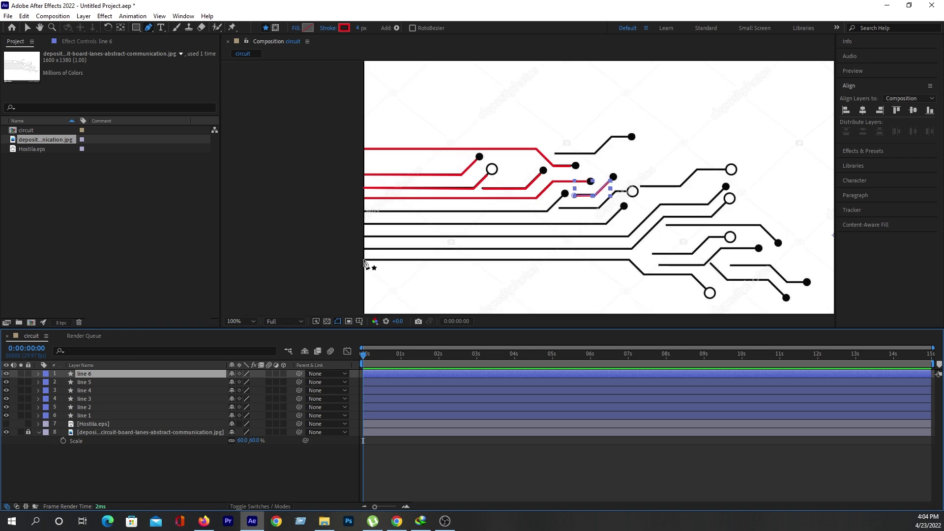
Step: Trace the long lower line to the ring, redrawing it after undoing a misplaced attempt
click(363, 259)
click(628, 260)
click(642, 274)
click(691, 274)
key(Return)
key(ctrl+z)
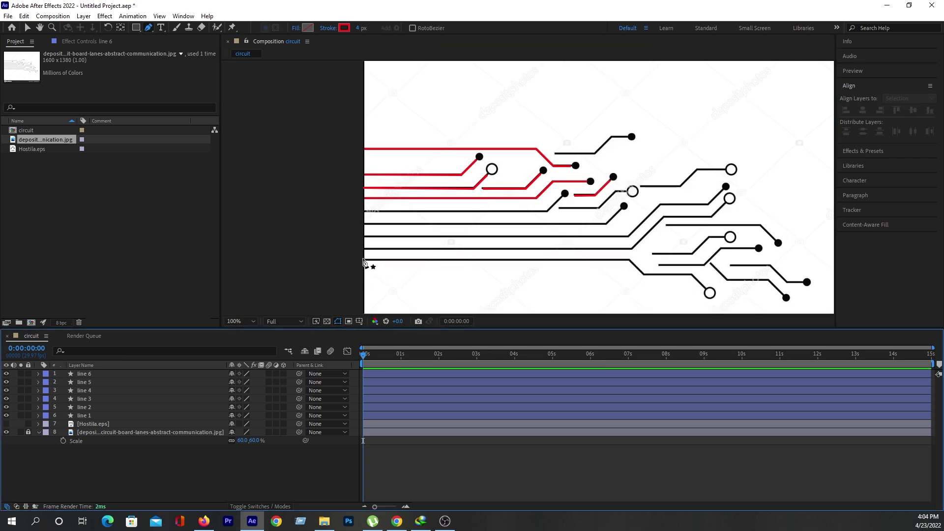
click(364, 259)
click(628, 259)
click(642, 274)
click(692, 274)
click(706, 291)
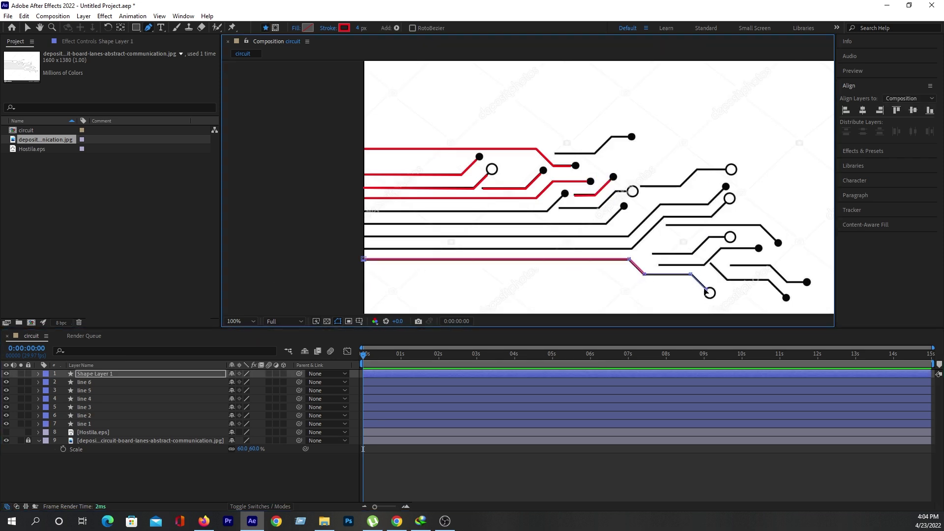
Step: Name the lower trace layer 'line 7' and return to the Selection tool
right_click(156, 376)
click(161, 358)
text(l)
key(Return)
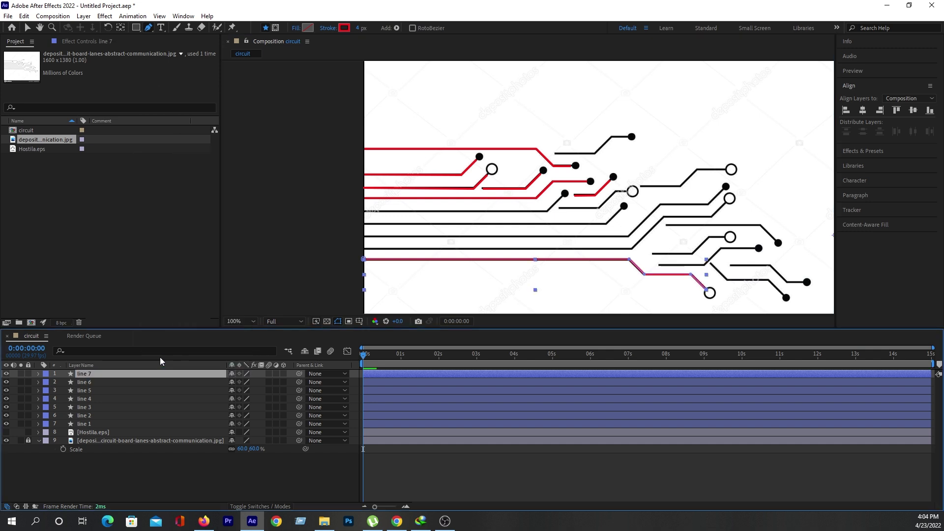
click(27, 27)
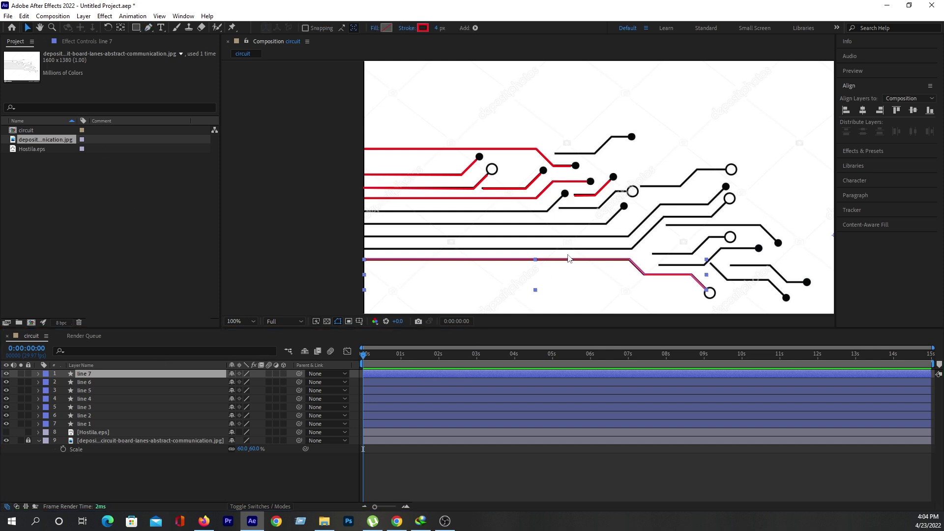
key(period)
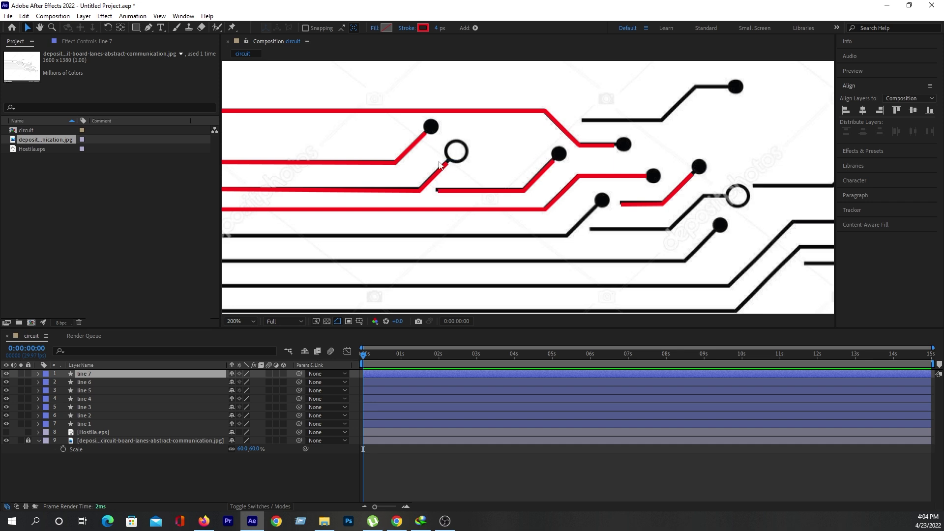
click(209, 489)
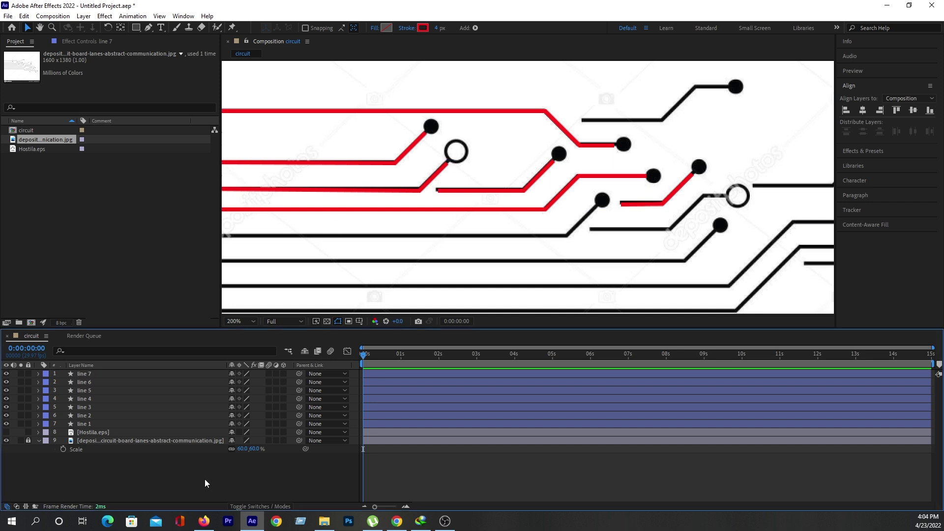
Step: Draw a circle with the Ellipse tool over the upper trace's end dot and centre it
click(136, 28)
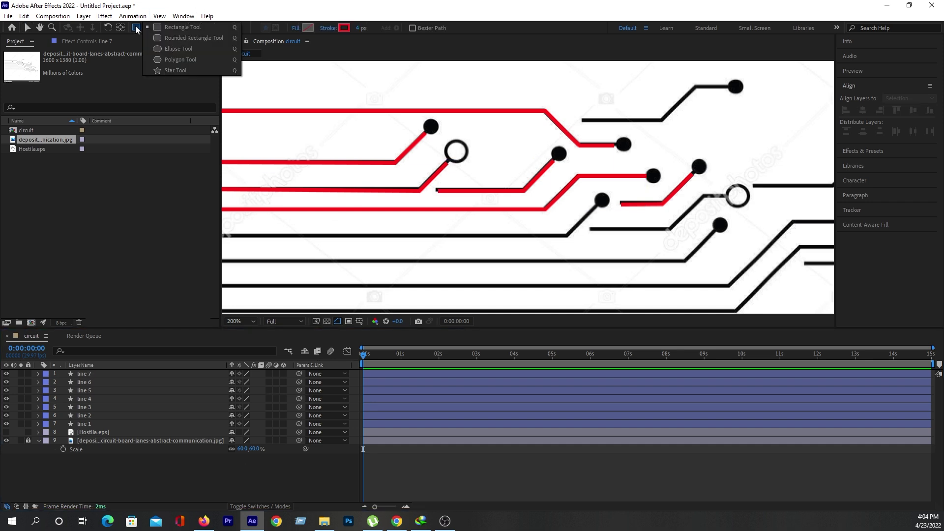
click(170, 49)
key(comma)
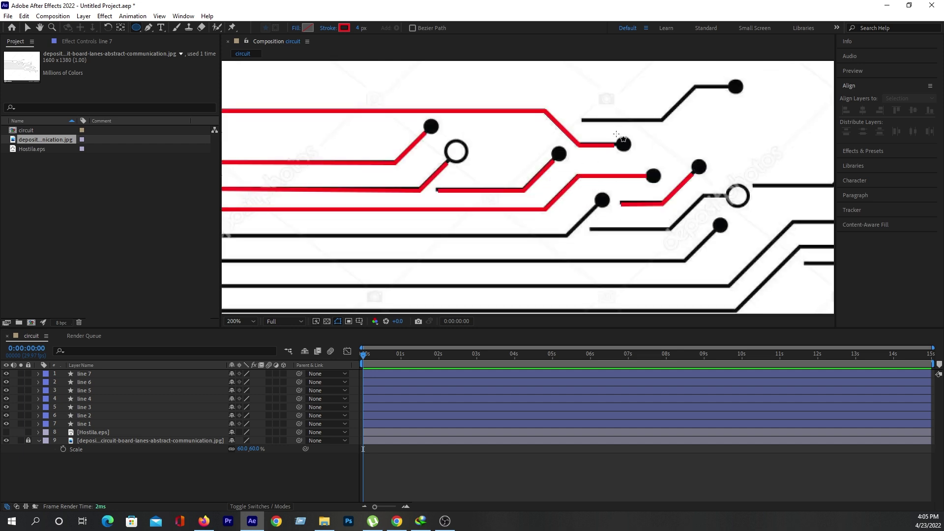
drag(615, 134, 633, 152)
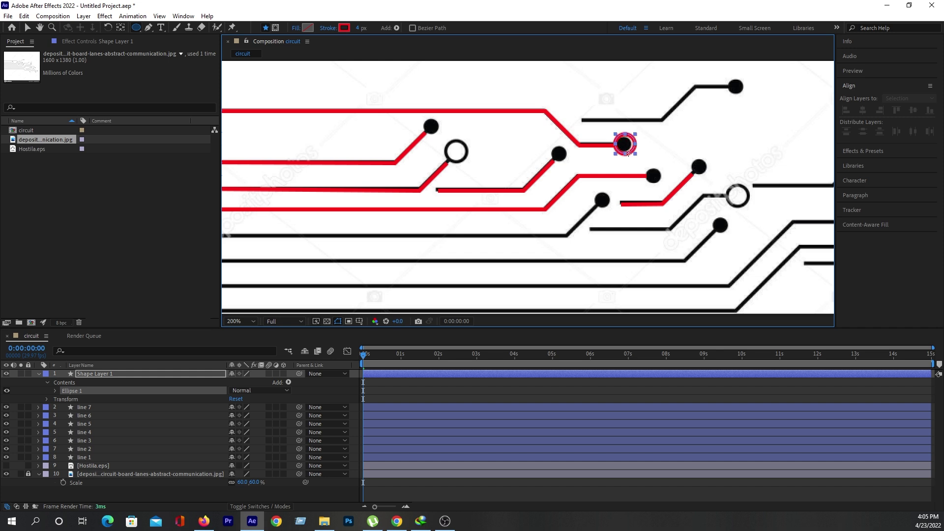
click(28, 28)
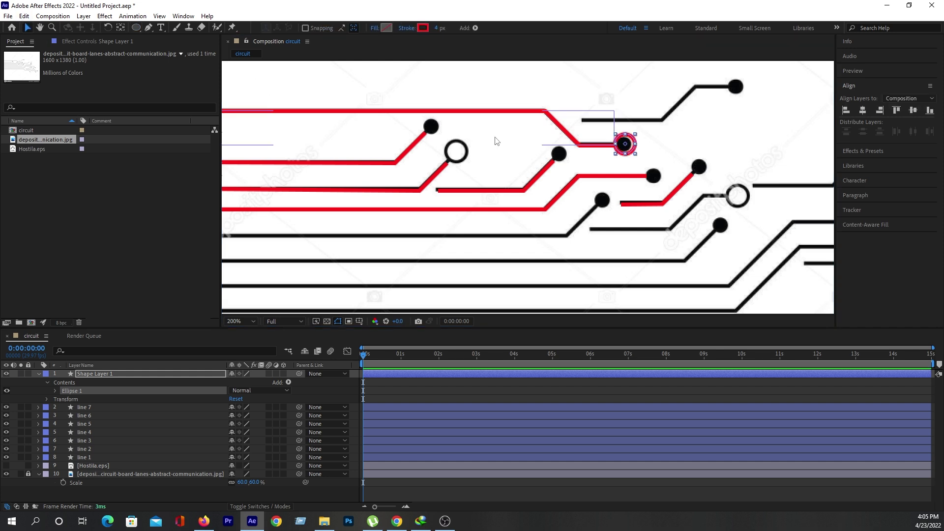
drag(618, 143, 625, 146)
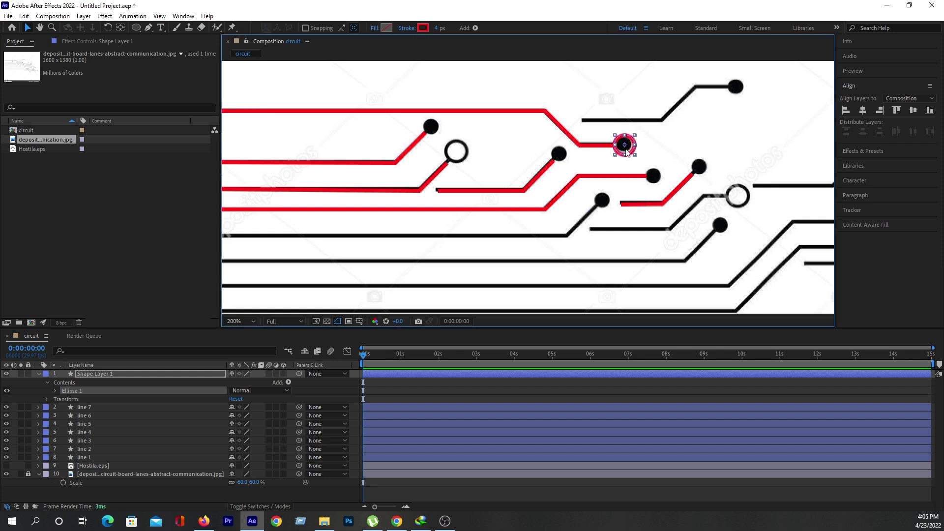
Step: Rename the new ellipse layer to 'circle 1' and collapse its properties
click(162, 373)
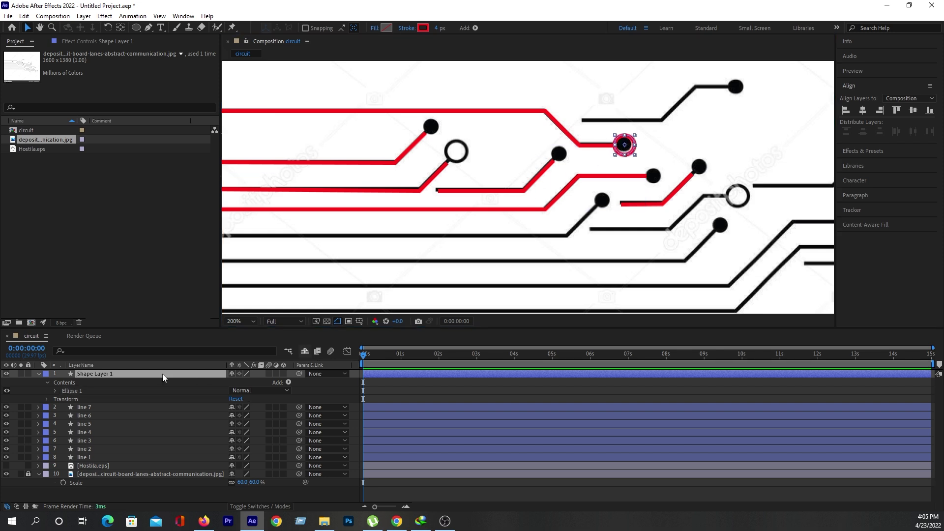
right_click(89, 376)
click(116, 357)
text(cir)
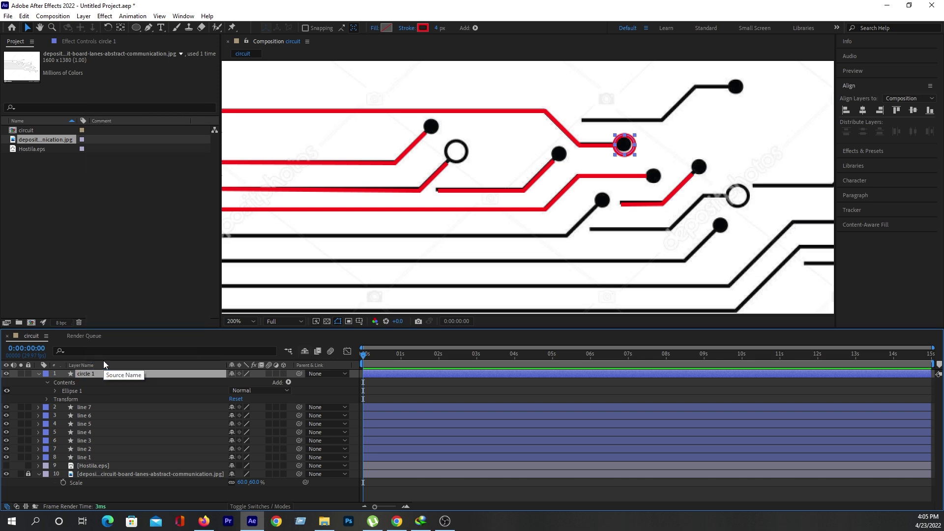
key(Return)
click(36, 374)
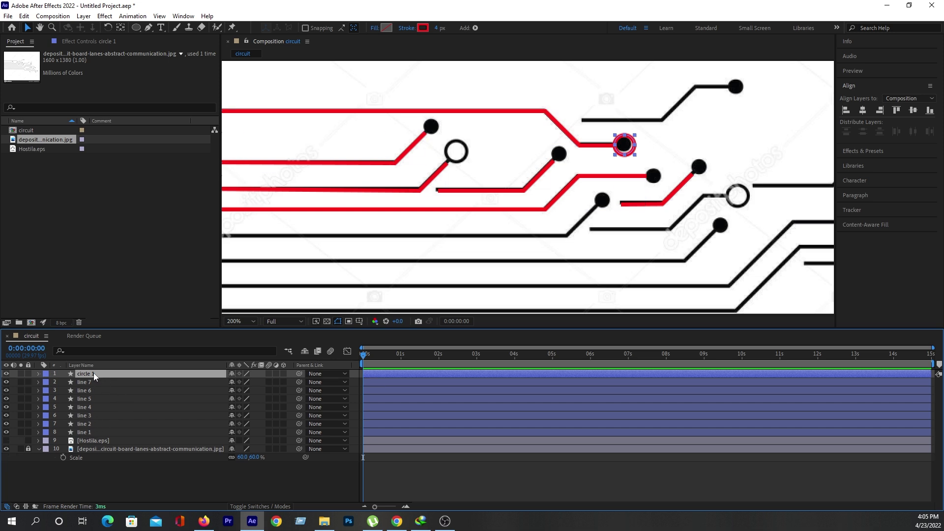
Step: Duplicate circle 1 and move the copy, circle 2, onto the upper-left trace's end dot
key(ctrl+d)
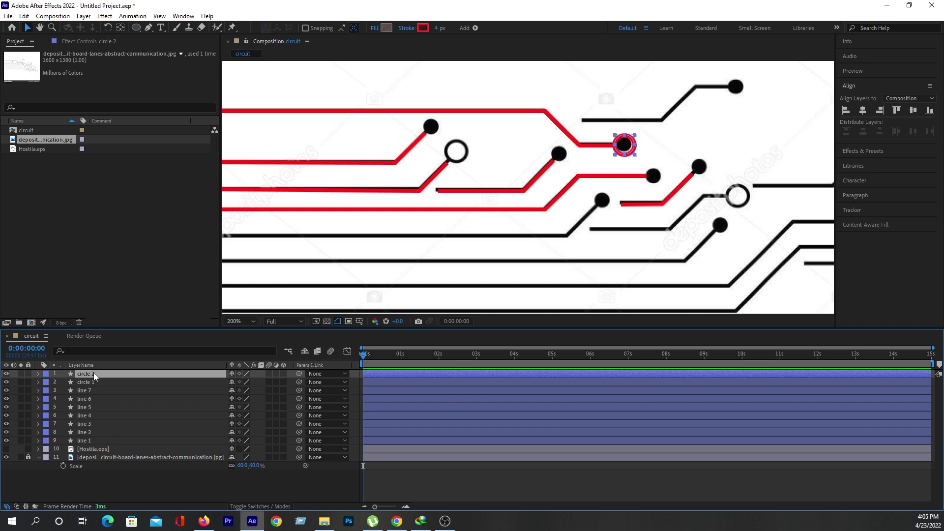
click(94, 383)
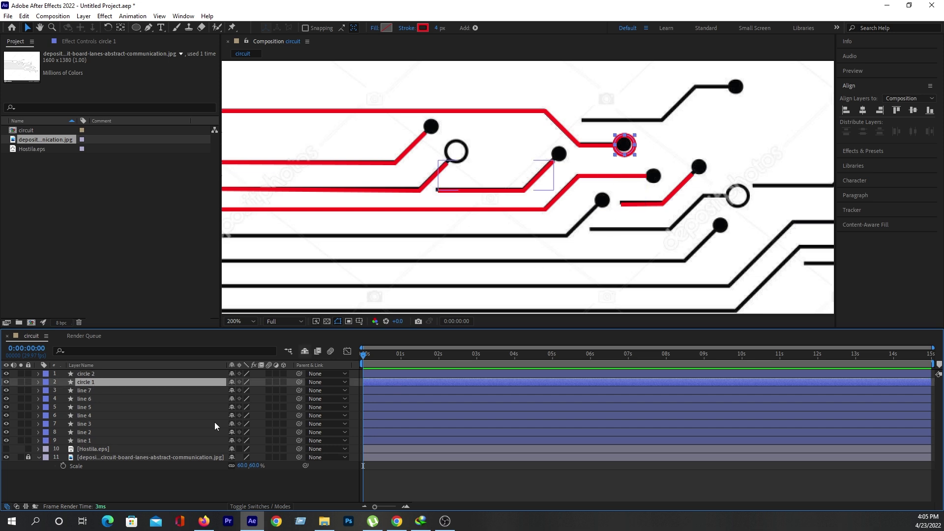
click(101, 375)
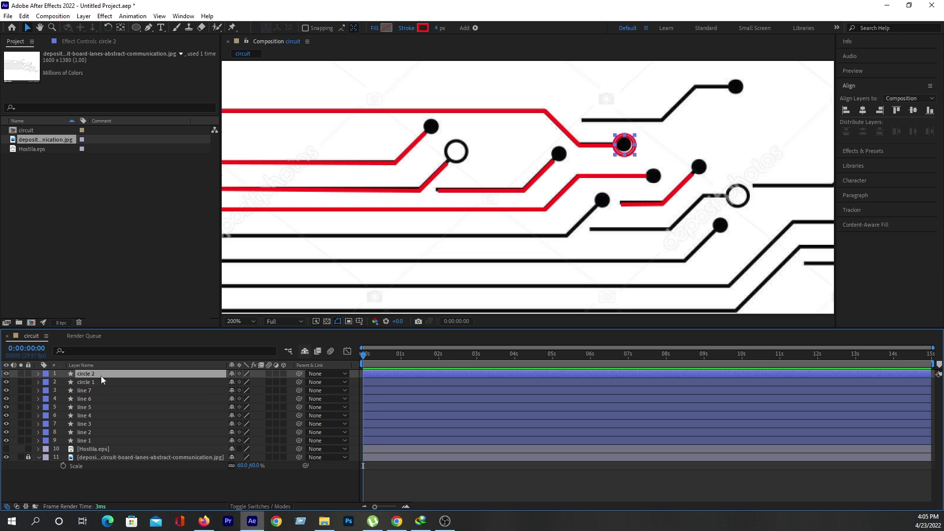
drag(633, 147, 437, 128)
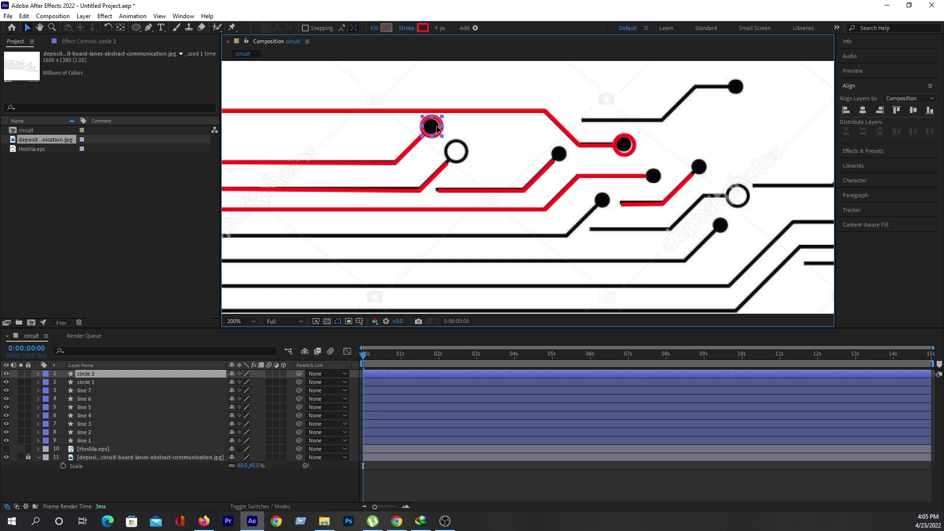
click(118, 375)
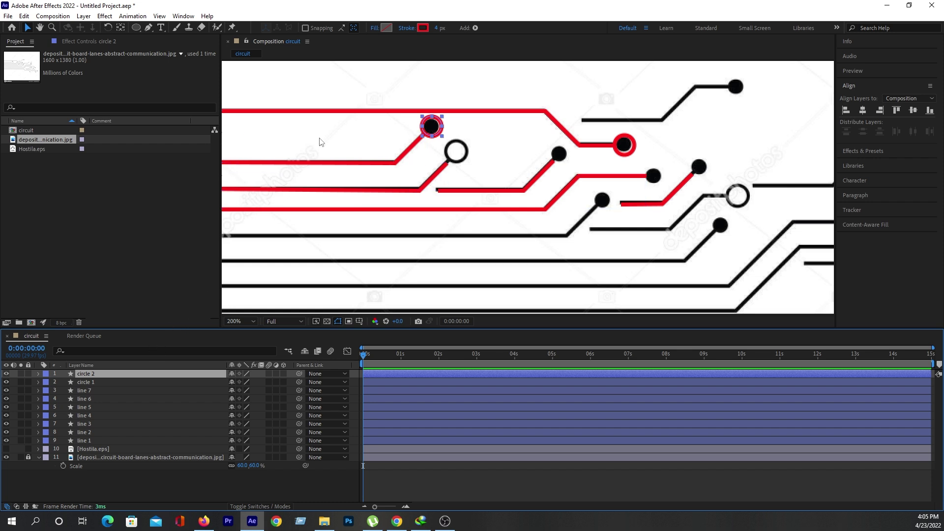
Step: Set circle 2's stroke to None
click(406, 29)
click(421, 233)
click(454, 289)
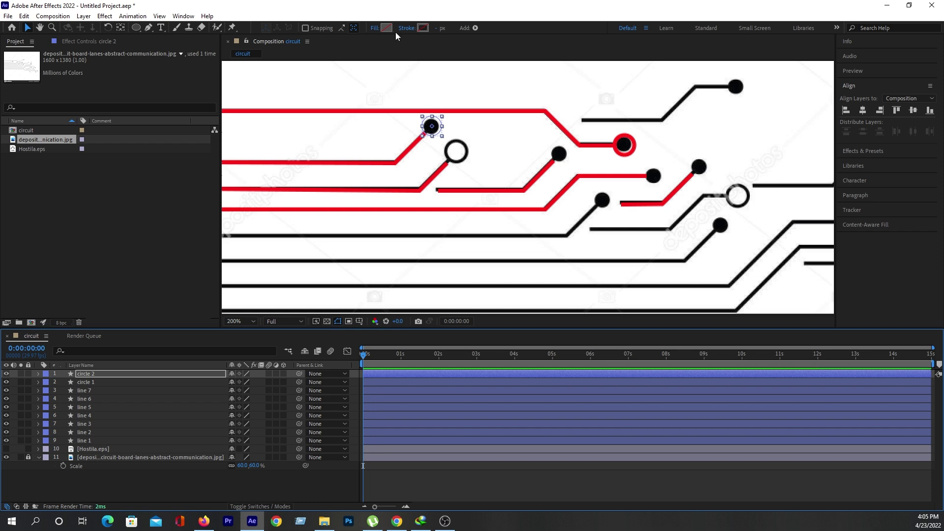
Step: Give circle 2 a black fill and scale it down slightly to fit the dot
click(383, 28)
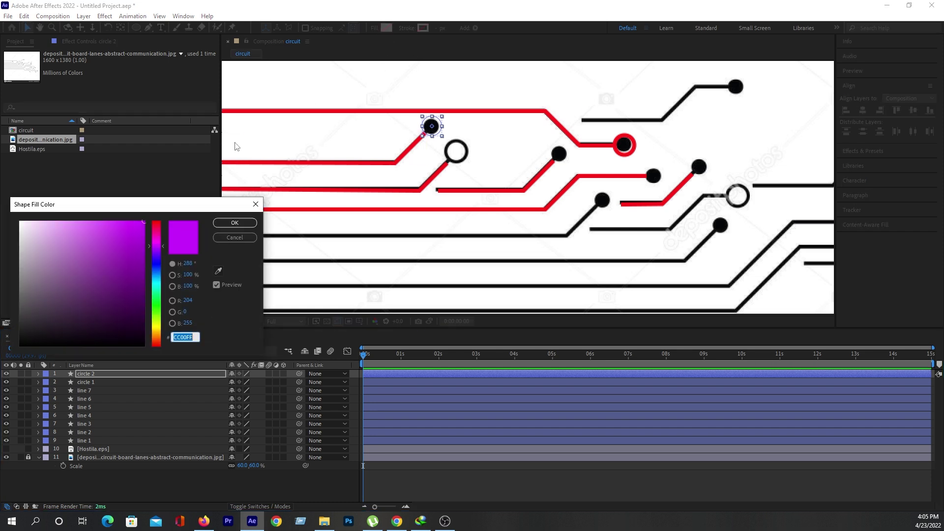
click(235, 223)
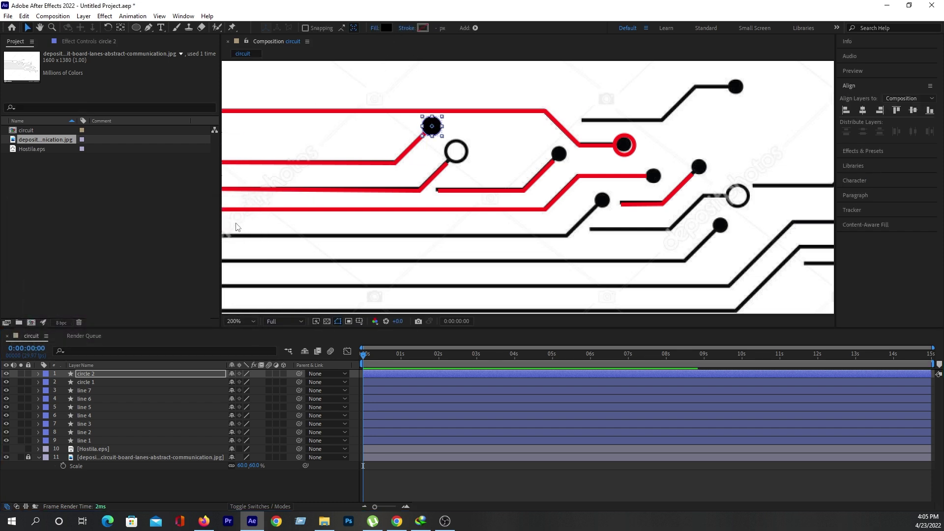
drag(442, 118, 439, 118)
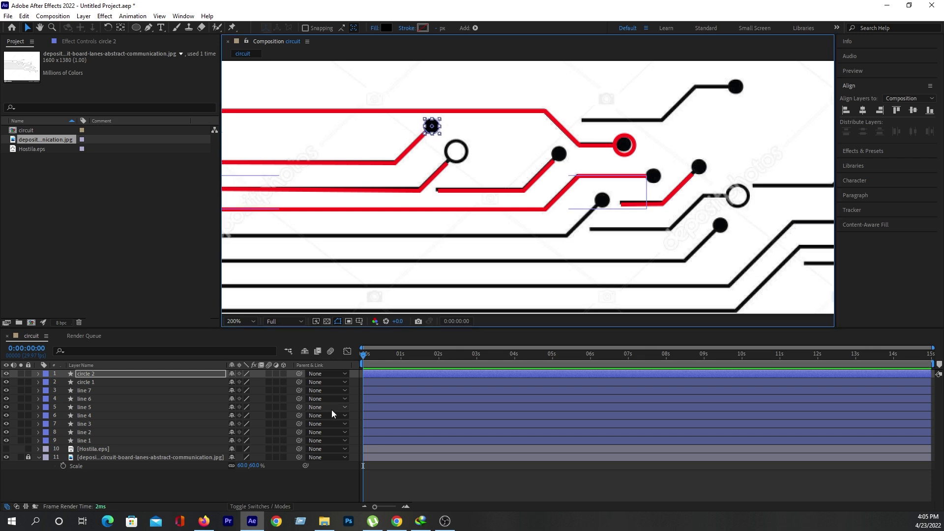
click(317, 484)
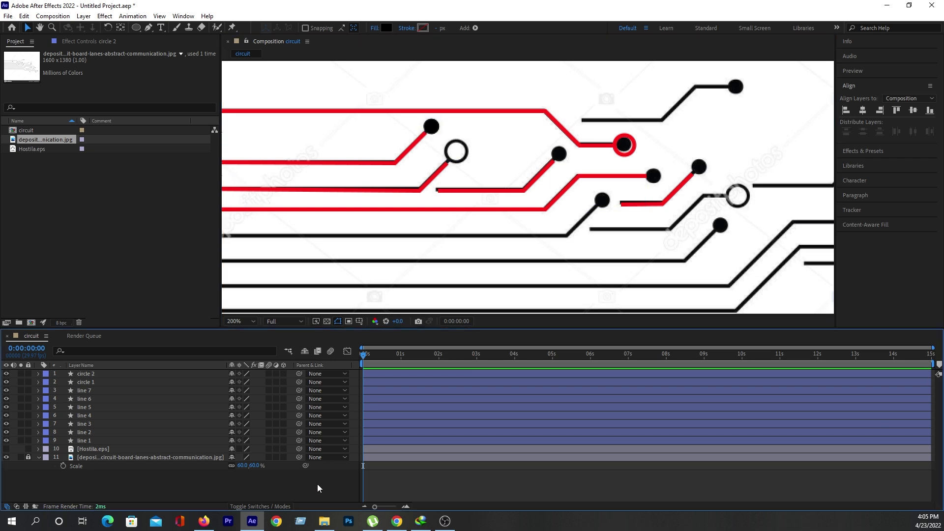
click(433, 127)
key(Return)
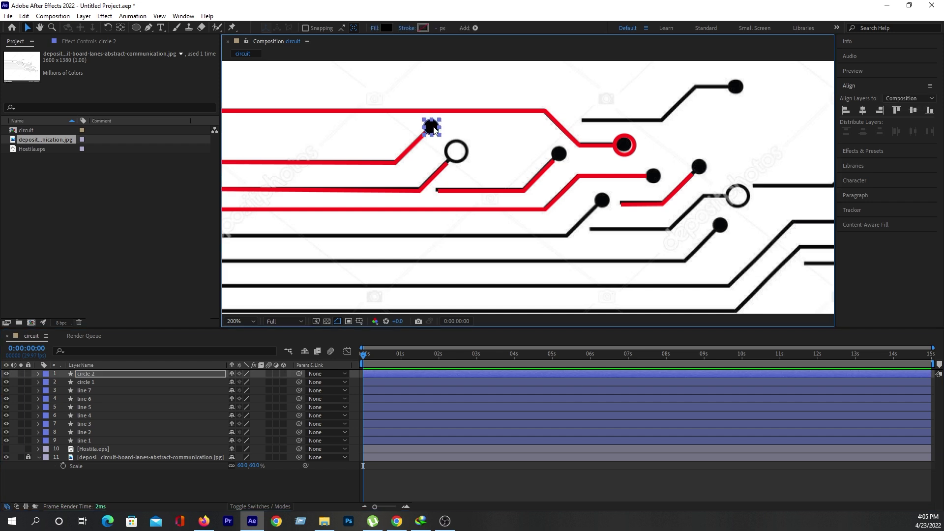
click(154, 387)
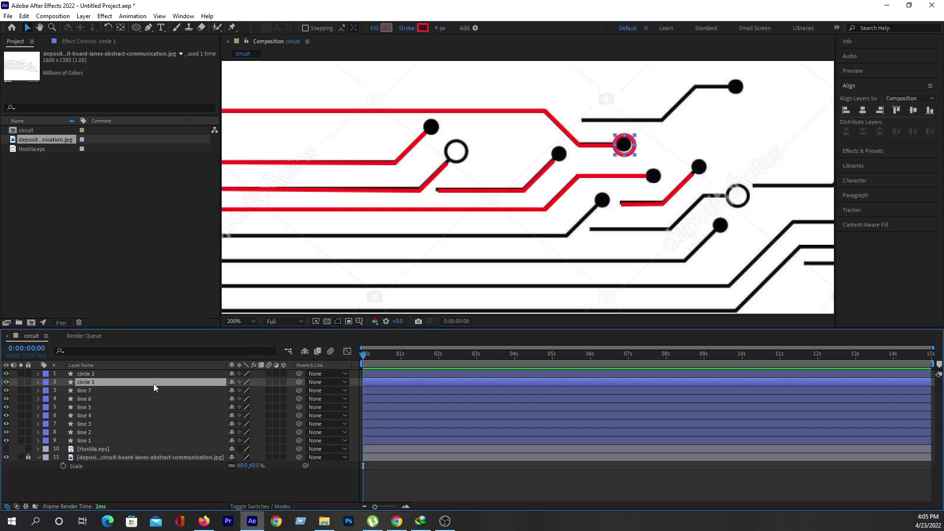
Step: Duplicate circle 1 repeatedly, placing circle 3 and further copies on other trace end dots
key(ctrl+d)
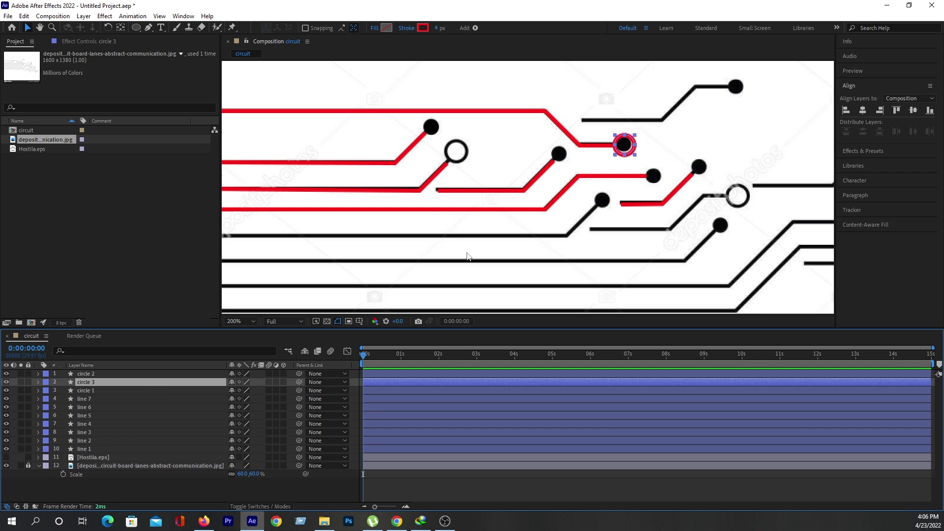
drag(633, 144, 464, 147)
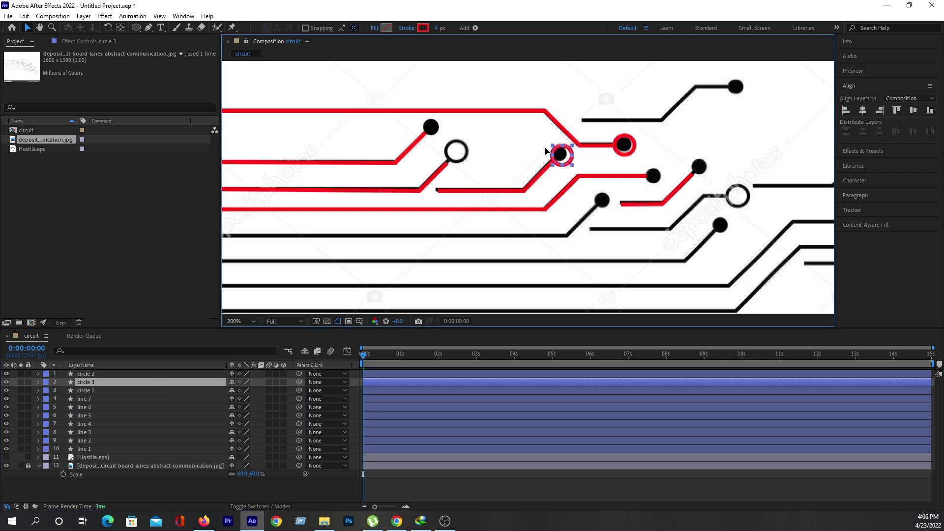
mouse_move(463, 144)
mouse_down()
mouse_move(653, 176)
mouse_move(697, 167)
mouse_up()
key(ctrl+d)
key(ctrl+d)
key(ctrl+d)
key(comma)
click(86, 407)
key(ctrl+d)
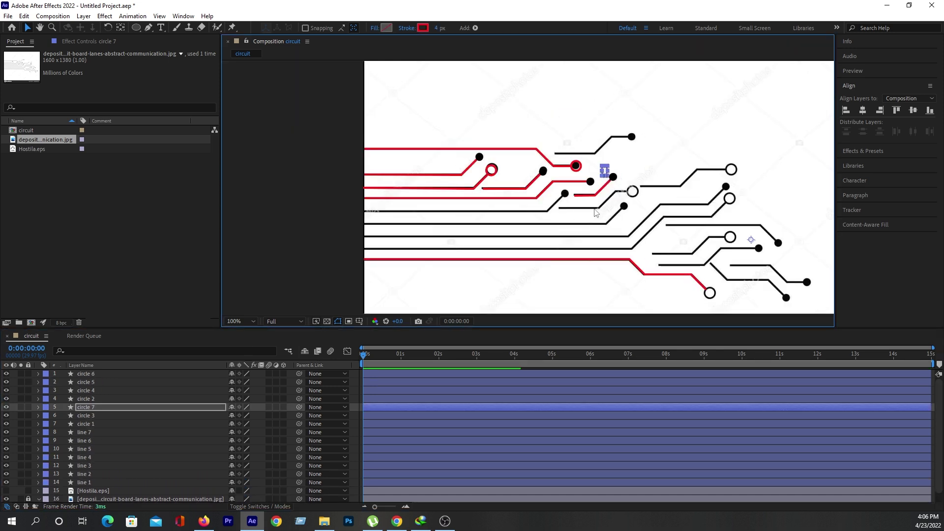
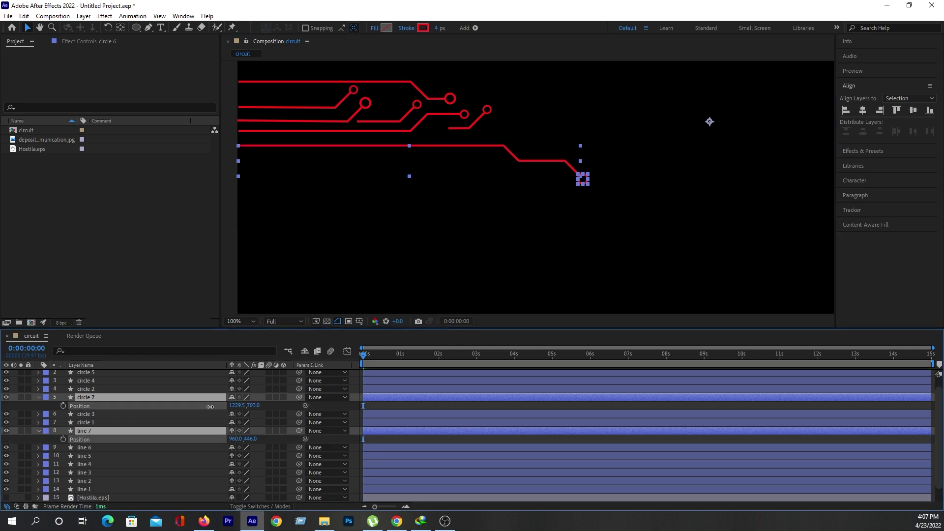
Step: Deselect circle 3 and zoom the composition view out to 50% and back to 100%
click(465, 403)
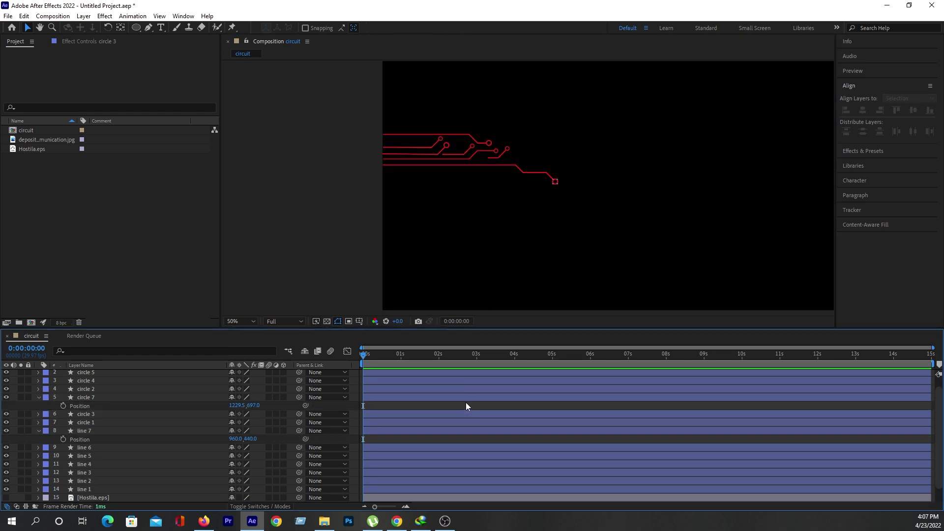
key(period)
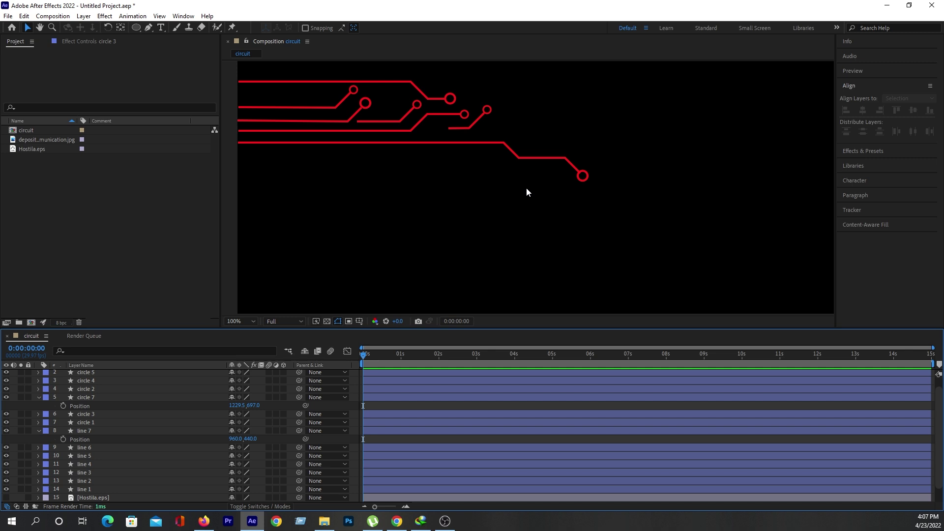
key(comma)
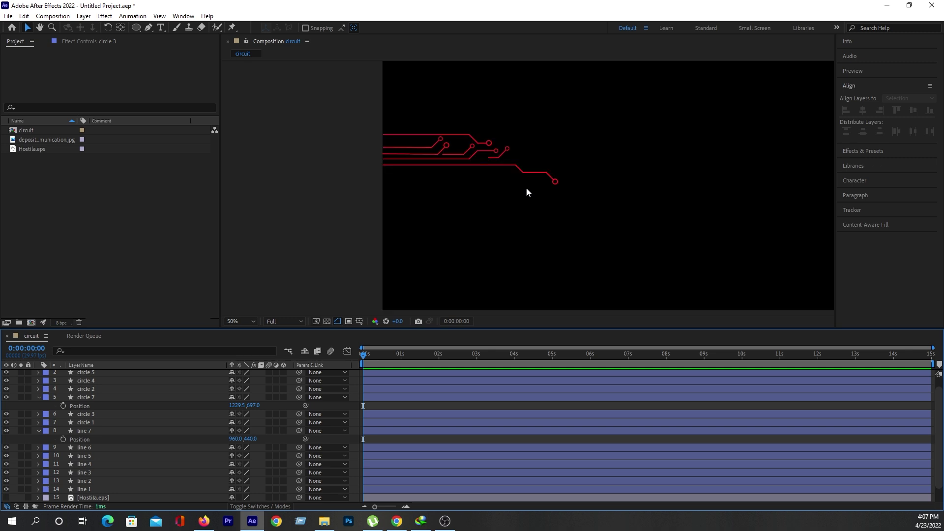
click(464, 133)
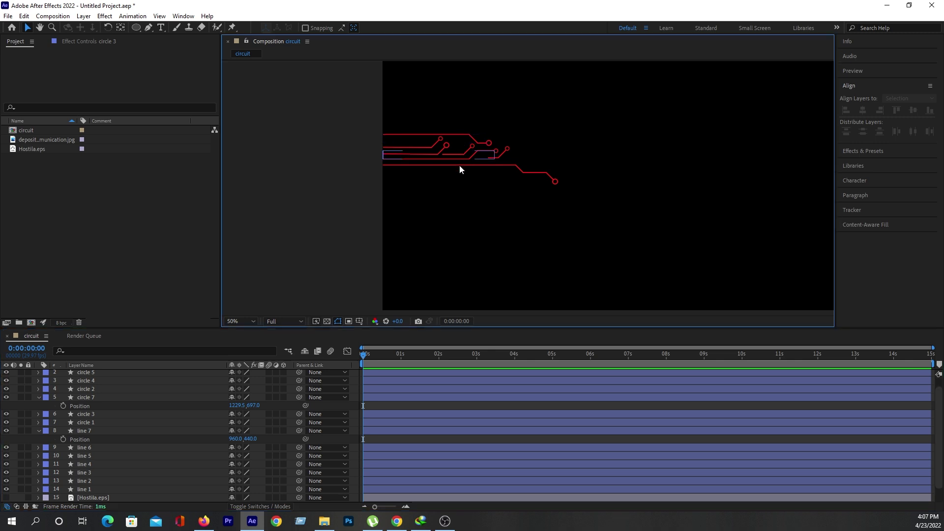
key(period)
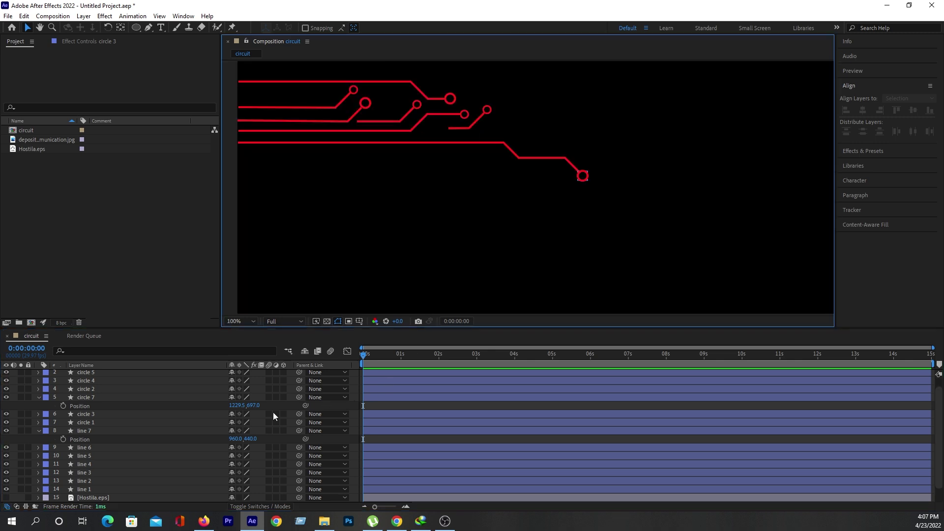
Step: Select all layers and collapse their expanded Position properties
key(ctrl+a)
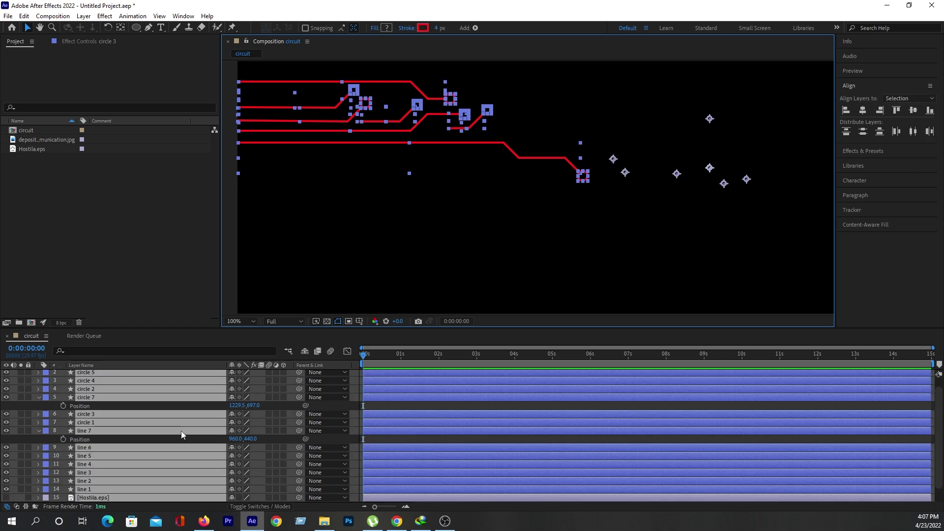
key(u)
click(164, 268)
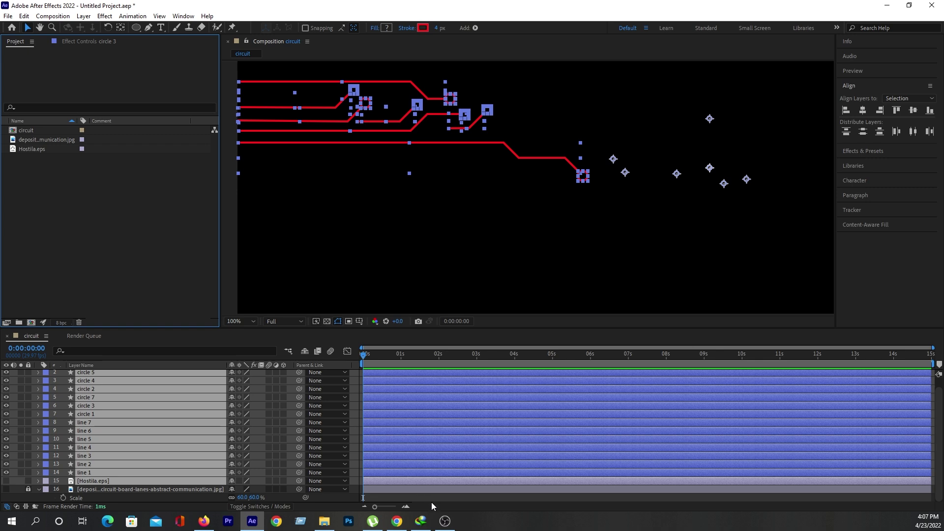
Step: Drag circle layers so each sits above a line layer, starting with circle 1 over line 1
ctrl+click(210, 493)
click(210, 496)
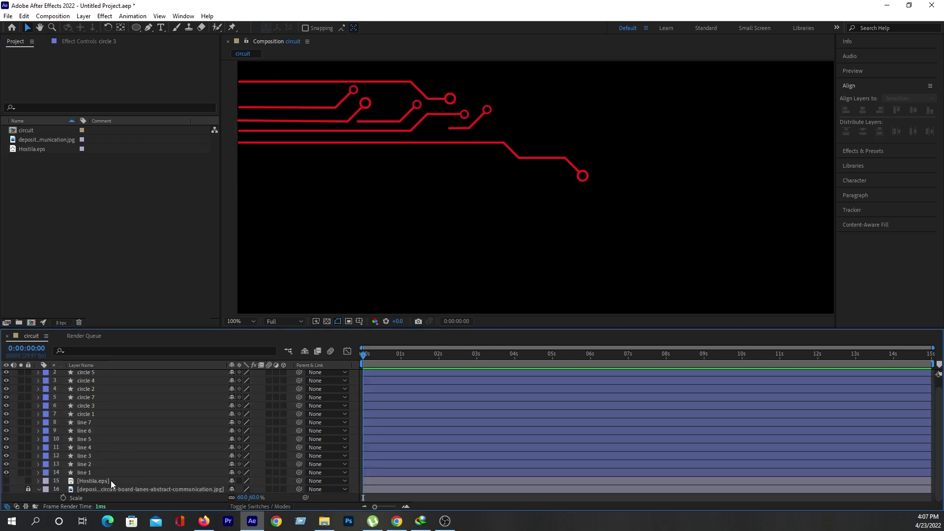
click(100, 472)
drag(97, 414, 99, 468)
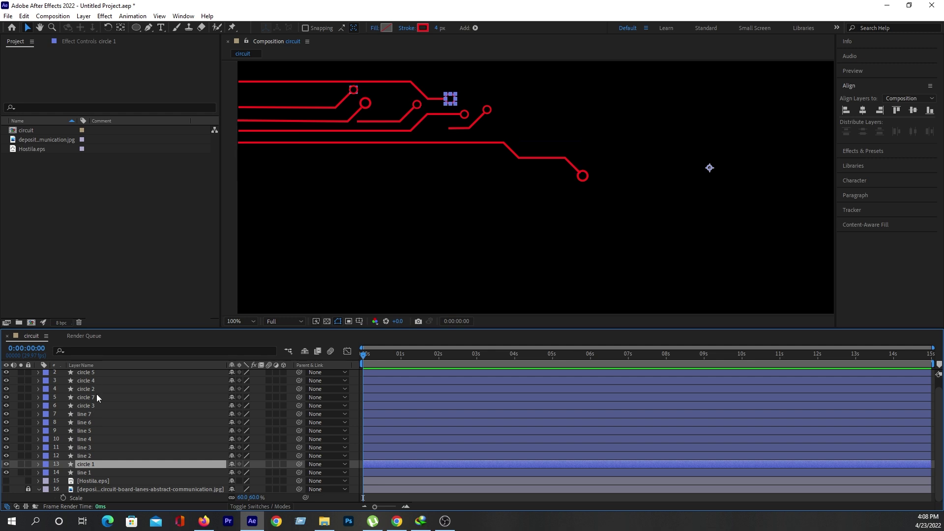
mouse_move(96, 391)
mouse_down()
mouse_move(102, 446)
mouse_move(99, 418)
mouse_up()
drag(98, 372, 98, 408)
drag(99, 374, 99, 397)
Step: Switch to the Pen tool, enlarge the timeline panel upward, and deselect circle 6
key(g)
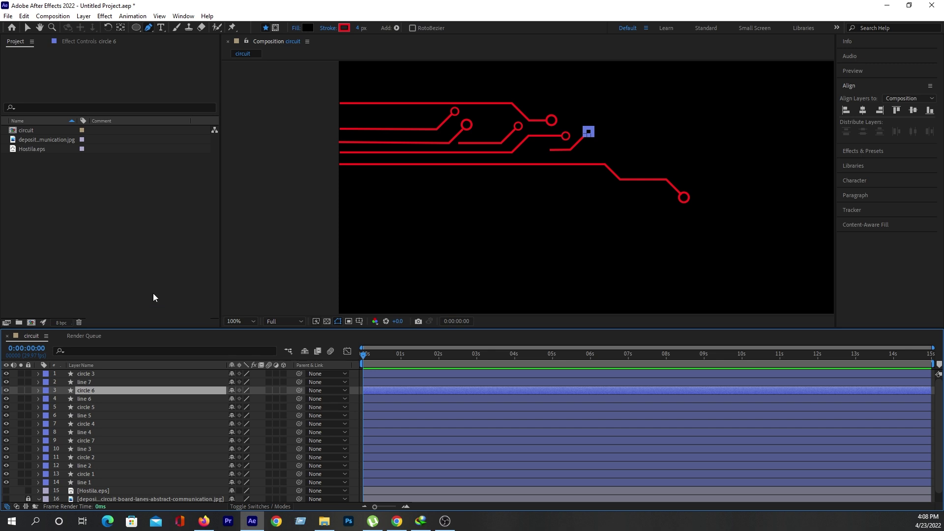
click(153, 280)
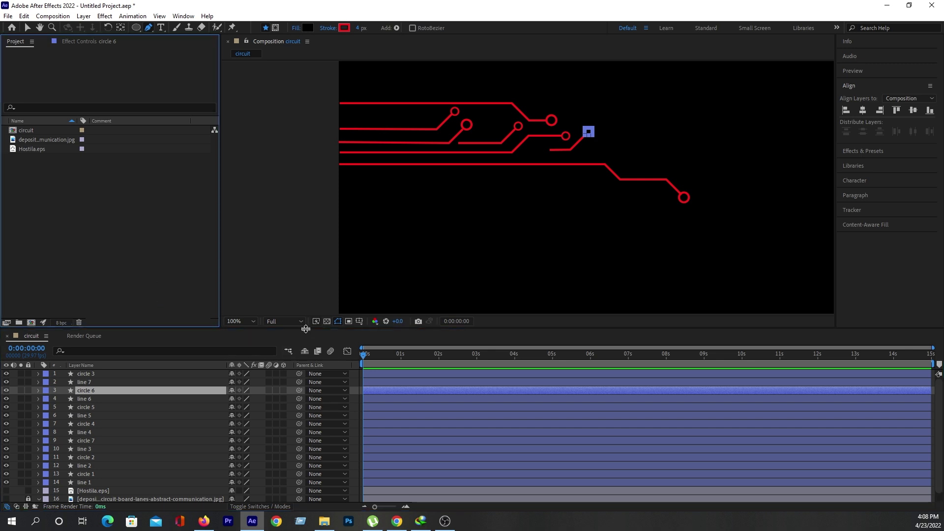
drag(305, 329, 305, 291)
click(226, 476)
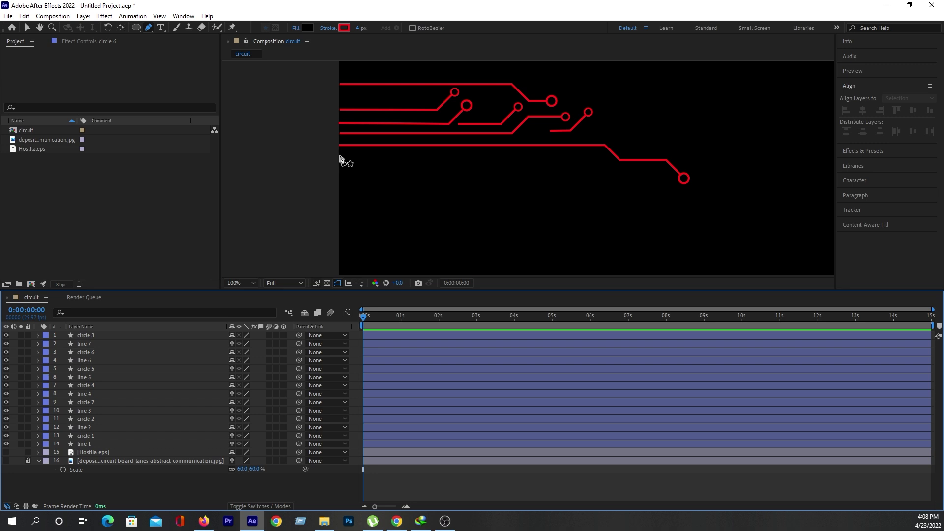
Step: Draw a trace running right, bending diagonally down, then continuing right
click(340, 155)
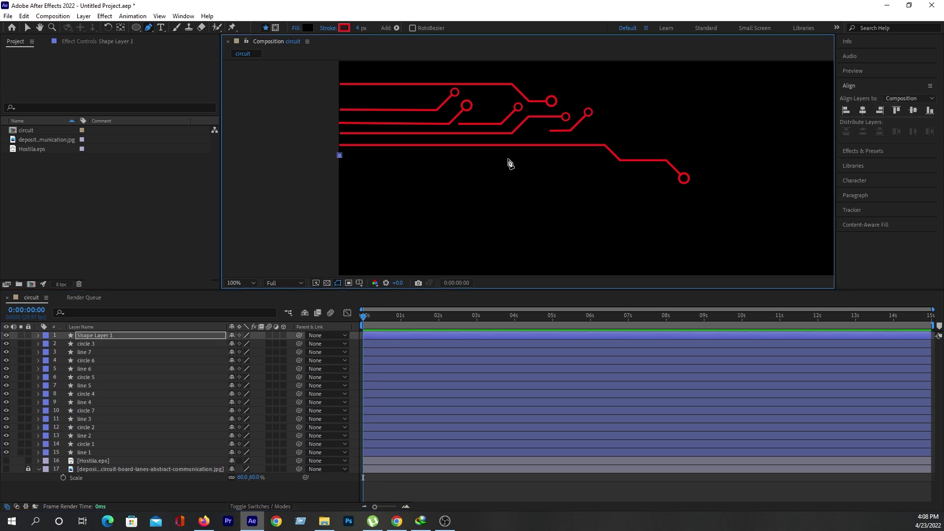
shift+click(496, 156)
shift+click(535, 177)
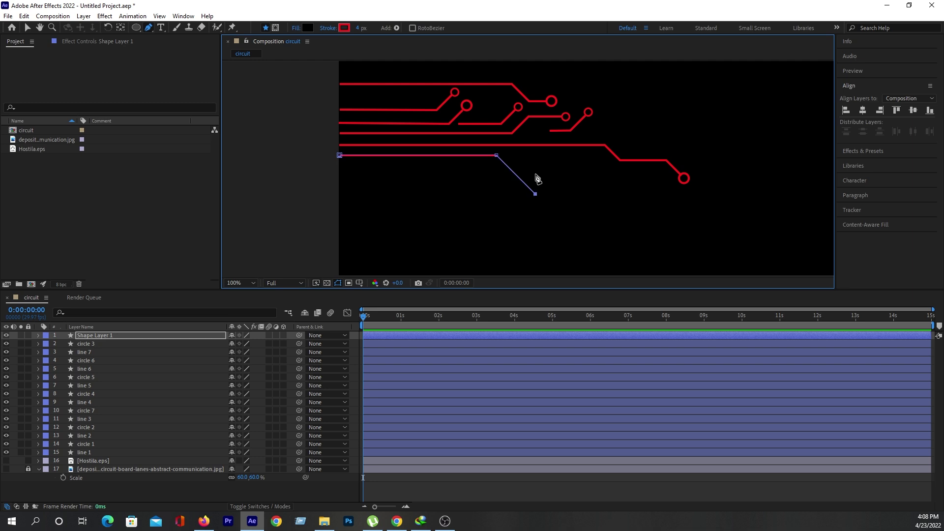
shift+click(582, 194)
Step: Rename the new shape layer to 'line 8' and deselect it
click(192, 335)
right_click(191, 335)
click(219, 318)
text(line )
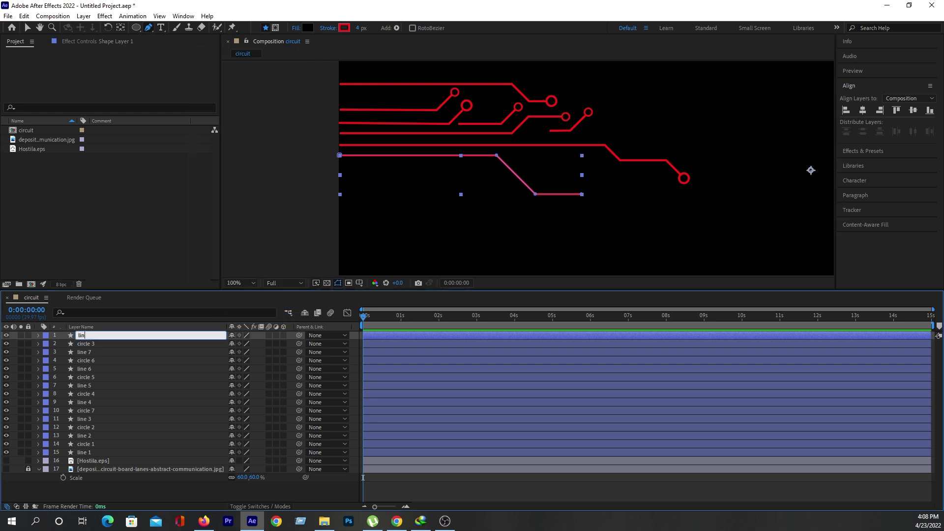
text(8)
key(Return)
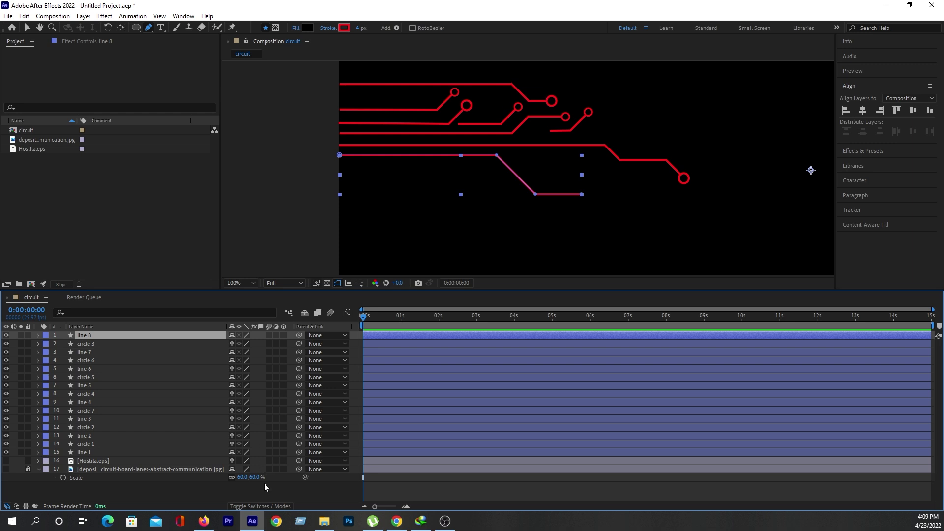
click(240, 495)
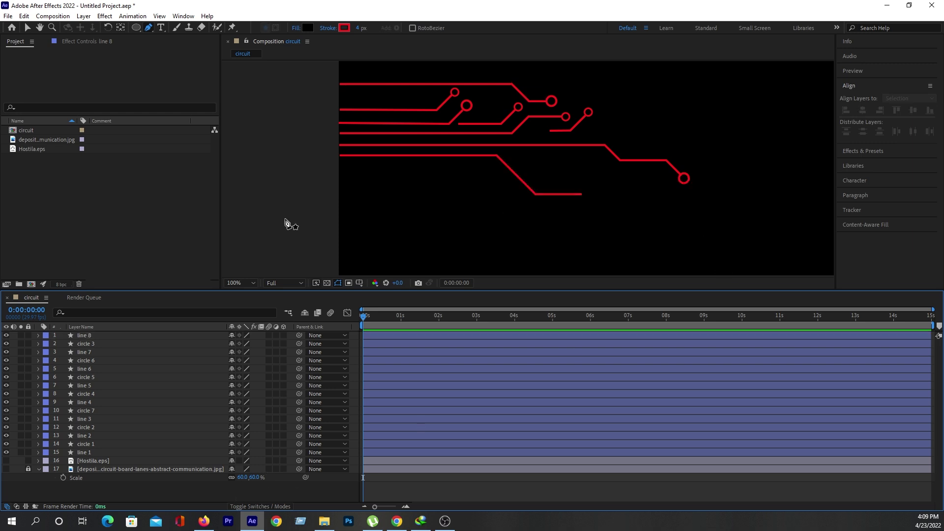
Step: With the Selection tool, select the pad circle at the end of the long trace
click(27, 27)
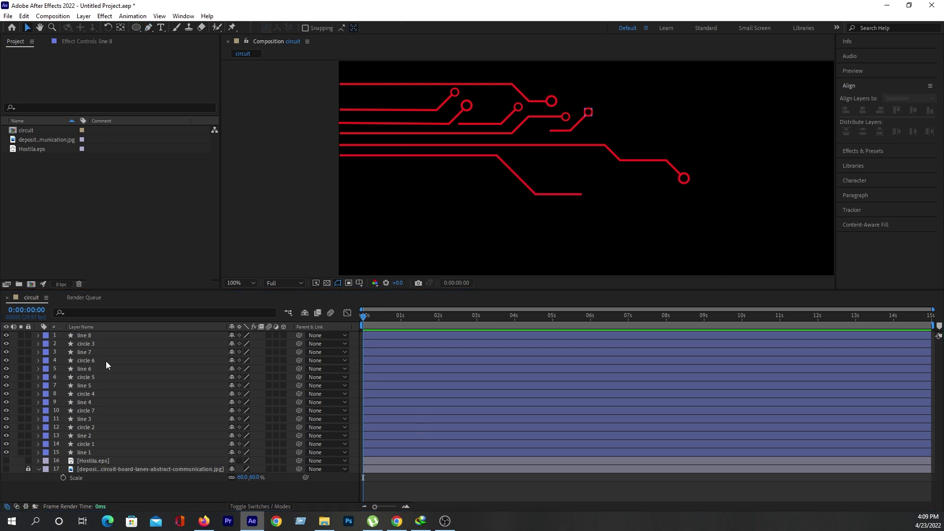
click(685, 180)
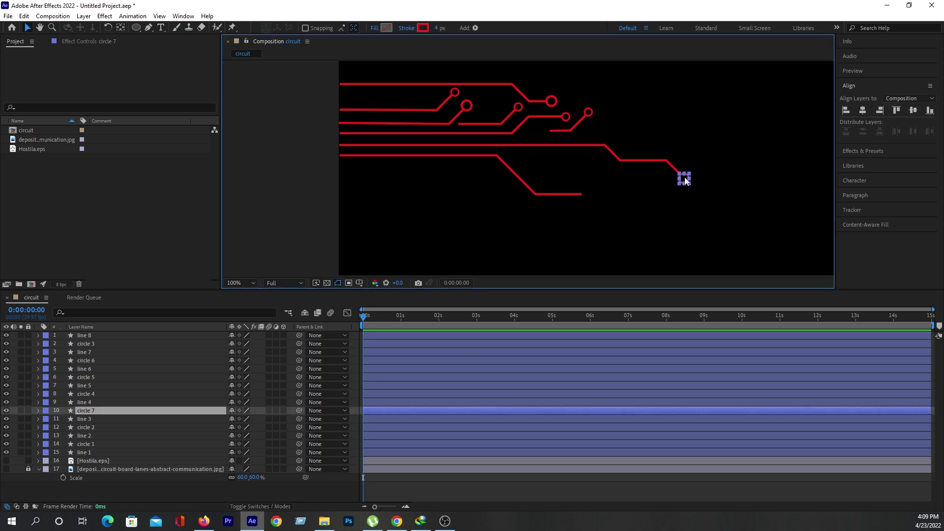
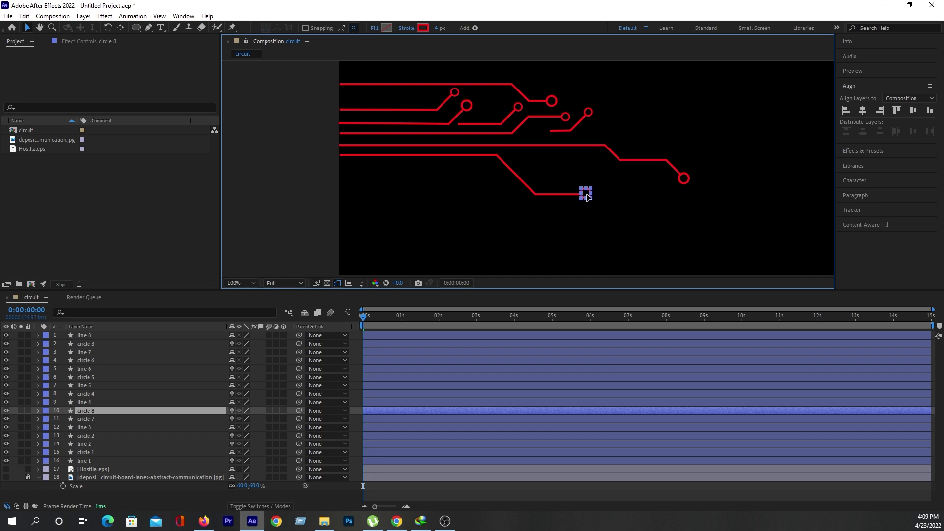
Step: Draw a ninth trace line, line 9, with the Pen tool
key(F2)
key(comma)
key(period)
click(529, 159)
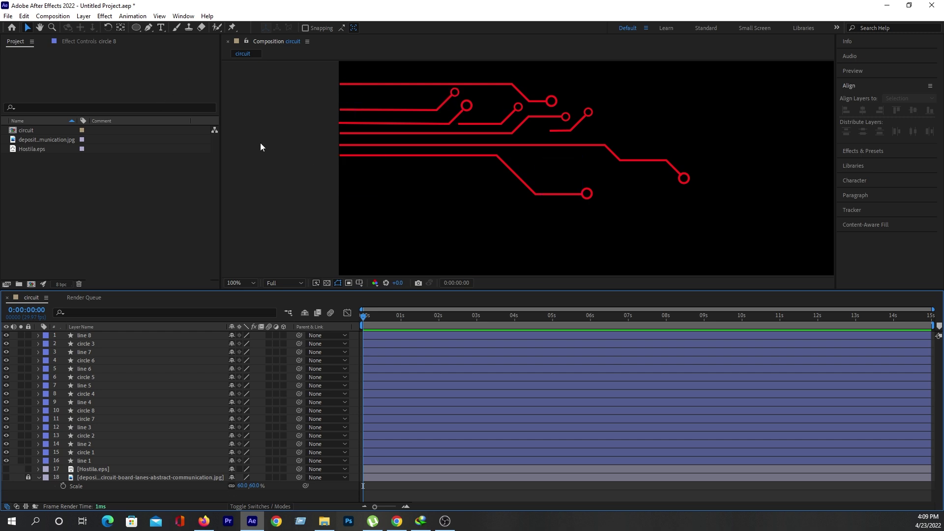
click(106, 343)
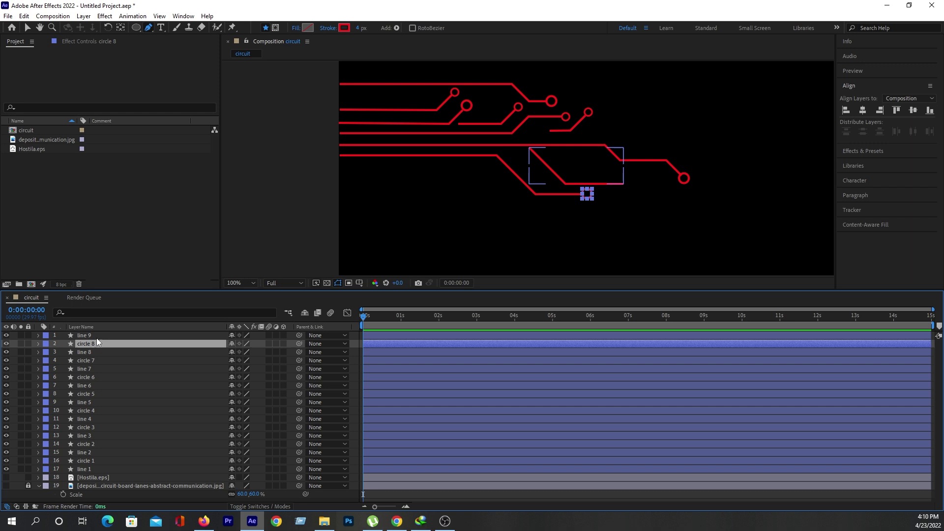
click(96, 337)
Step: Duplicate circle 8 as circle 9 and move it to line 9's end at 1110.5, 709.0
click(98, 344)
key(ctrl+d)
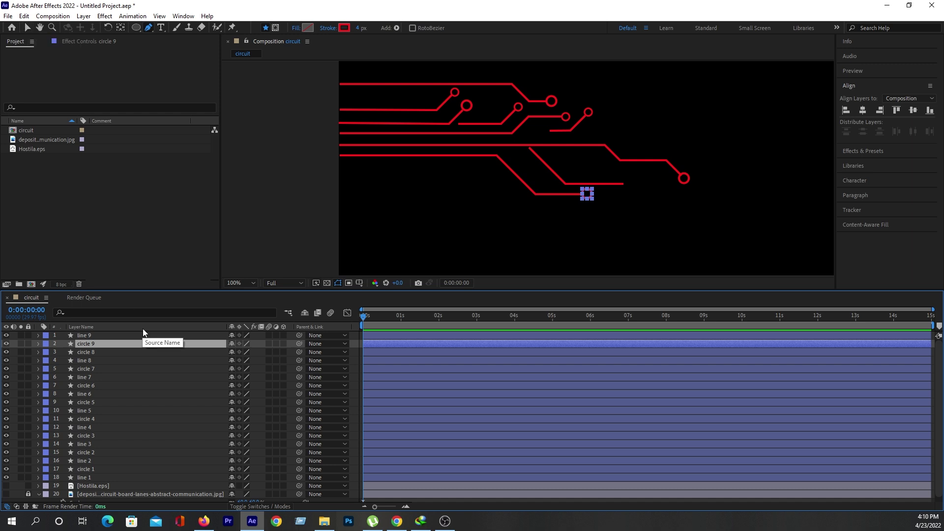
key(p)
key(period)
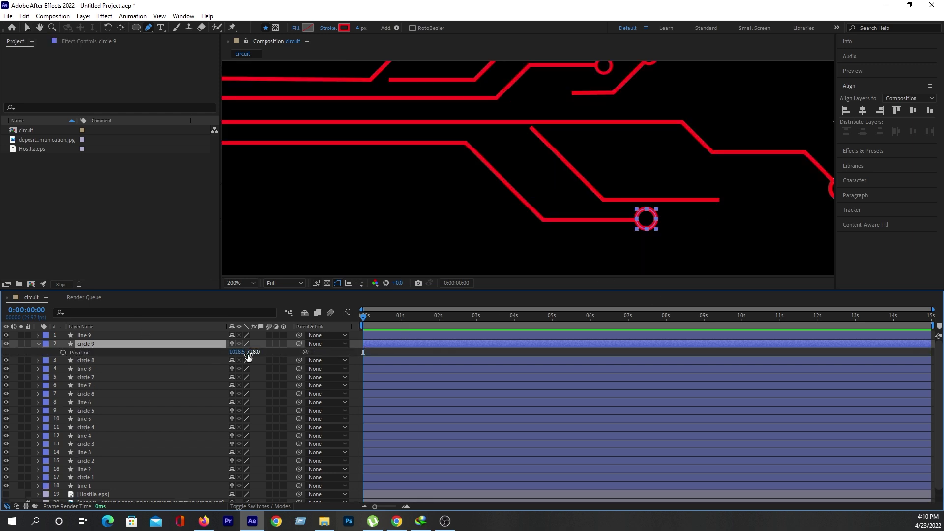
mouse_move(241, 352)
mouse_down()
mouse_move(271, 345)
mouse_move(243, 358)
mouse_up()
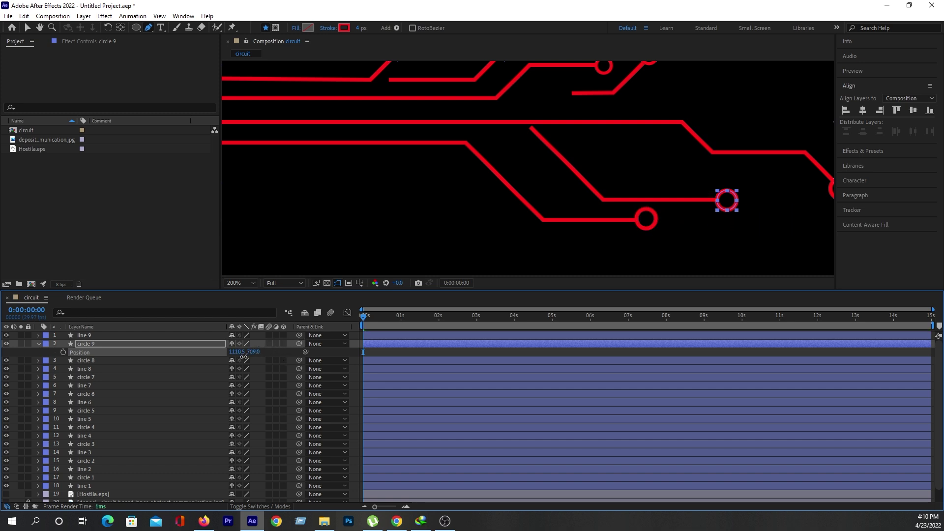
drag(243, 357, 244, 358)
key(comma)
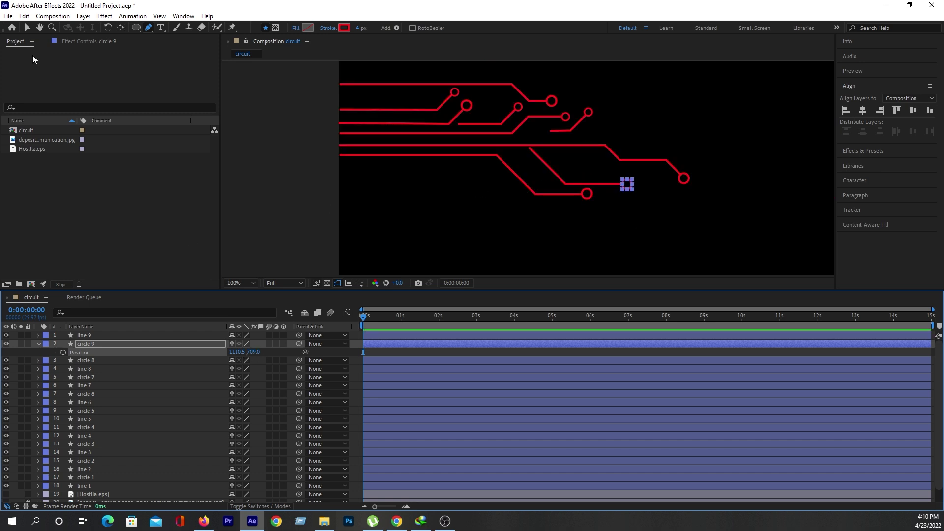
click(28, 30)
Step: Recentre the circuit in the viewer, hide circle 9's Position, and make the timeline taller
scroll(590, 193, down, 2)
scroll(589, 190, up, 2)
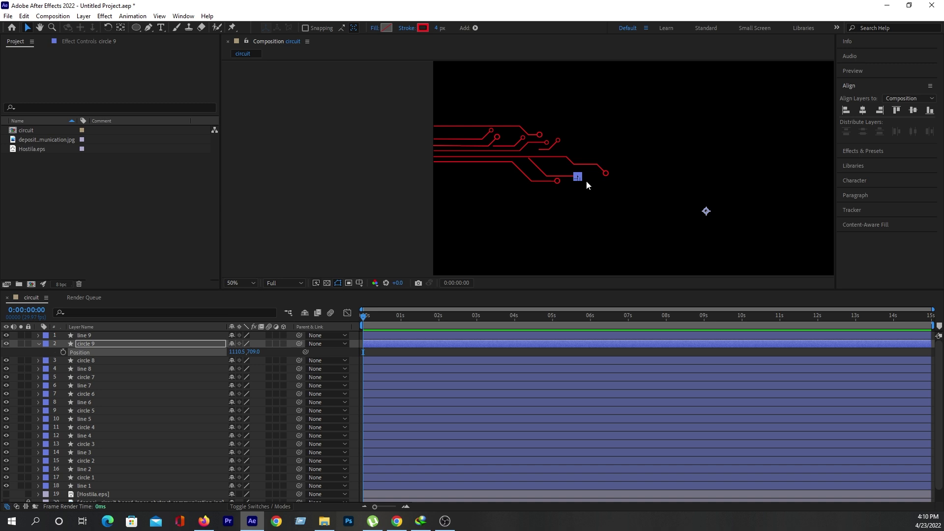
drag(544, 153, 556, 199)
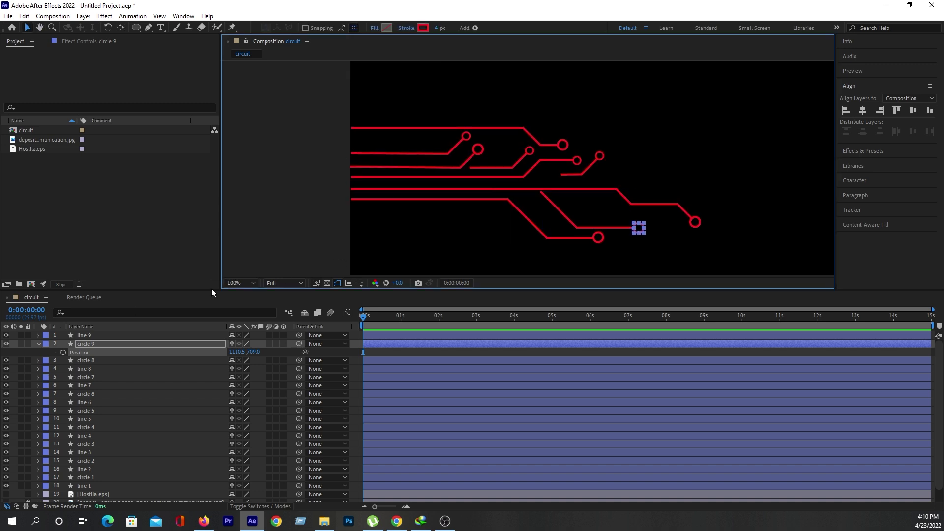
click(38, 344)
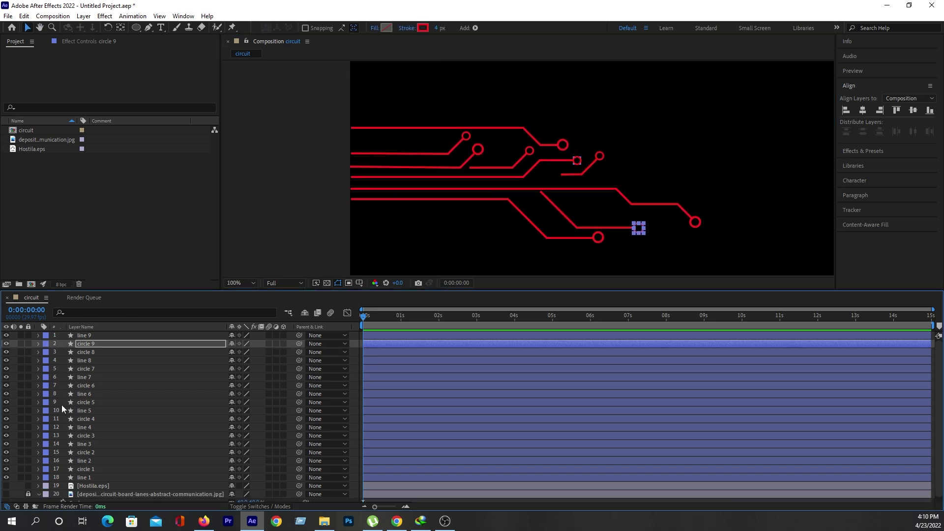
drag(152, 290, 151, 255)
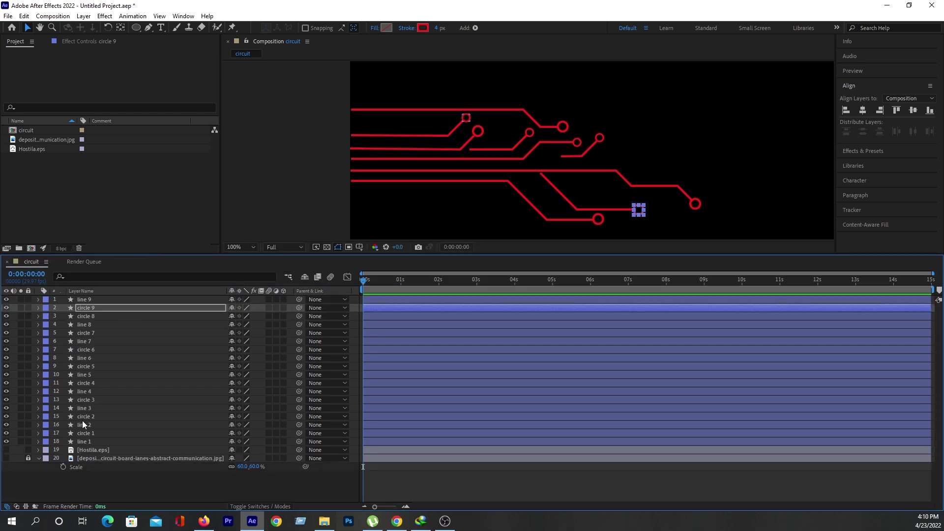
Step: Expand line 1's Contents and bring up the Add list of shape operations
click(84, 441)
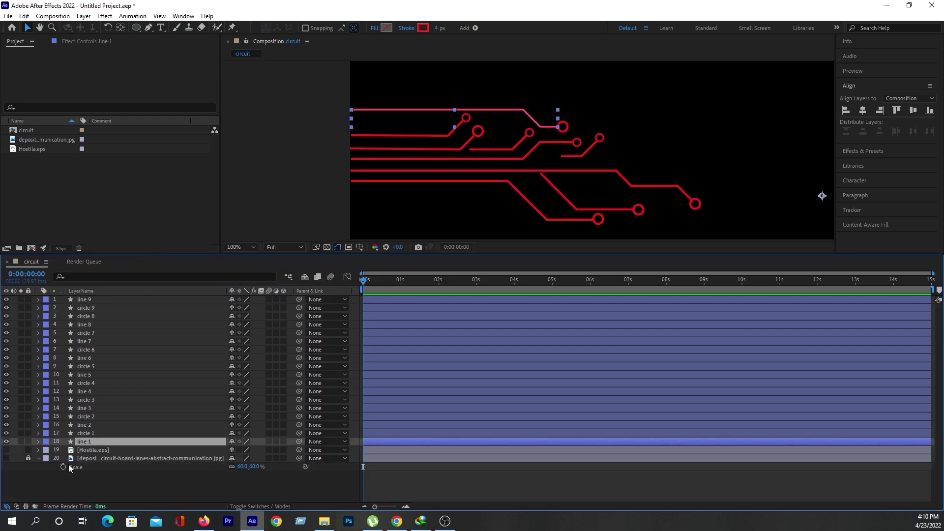
click(58, 479)
click(73, 440)
click(39, 442)
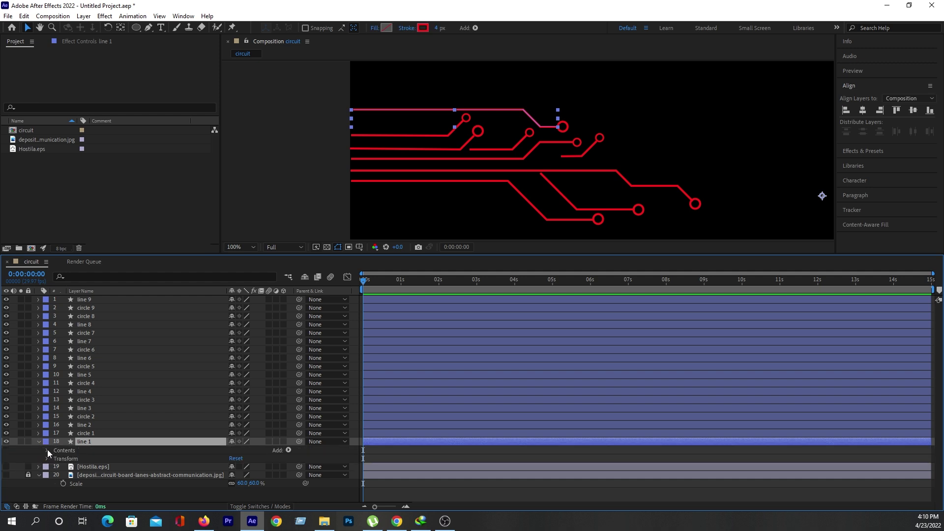
click(47, 450)
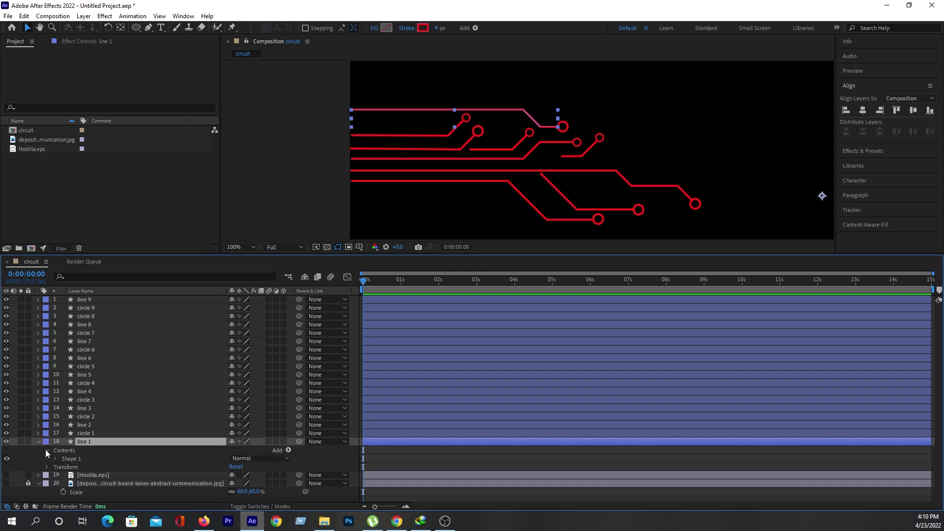
click(47, 450)
click(46, 449)
click(40, 443)
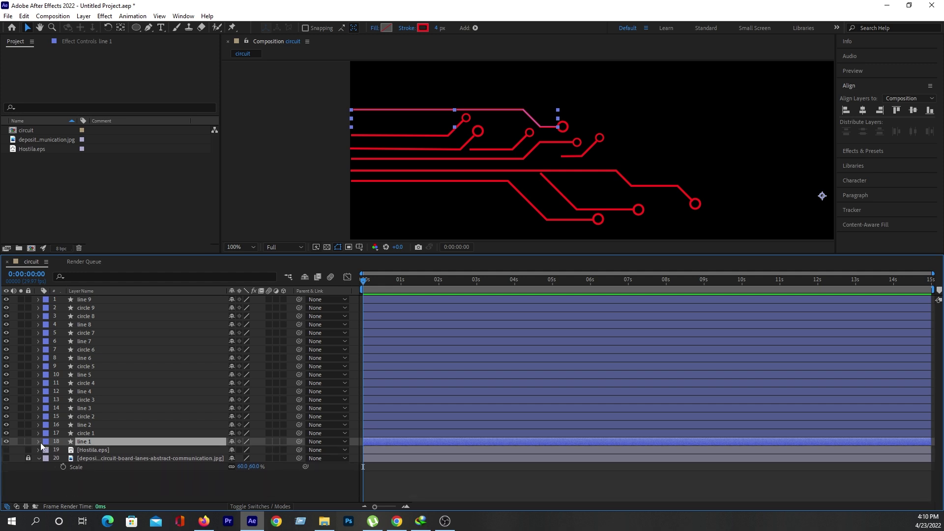
click(39, 442)
click(289, 451)
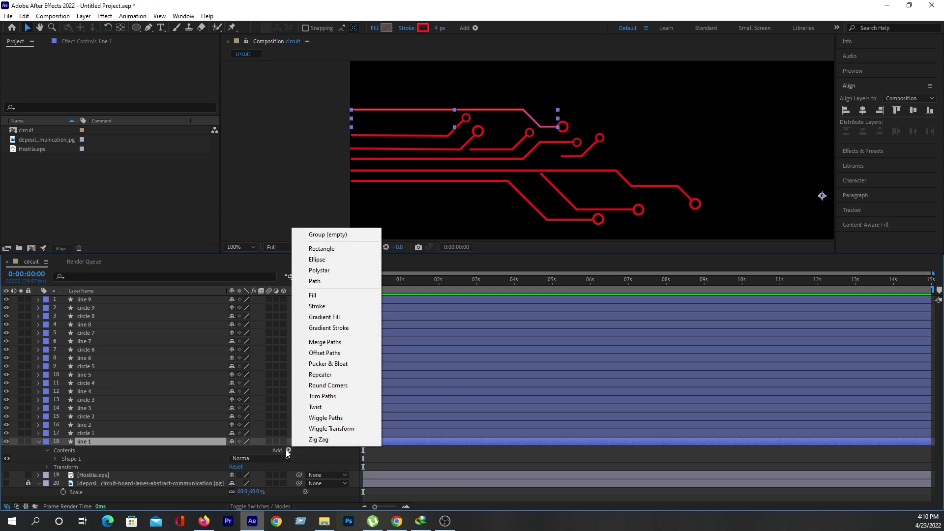
Step: Add Trim Paths to line 1 and keyframe End at 0% at 0s and 100% at 3s
click(341, 397)
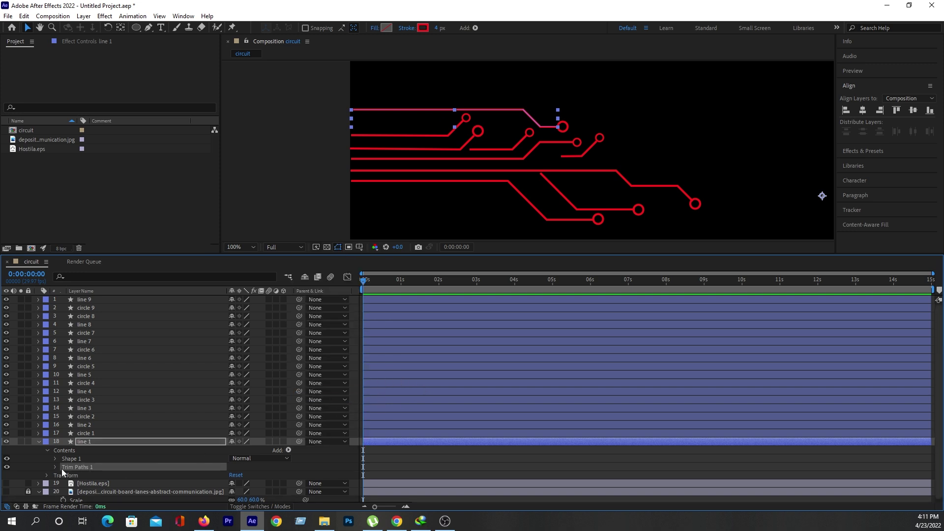
click(51, 467)
click(55, 466)
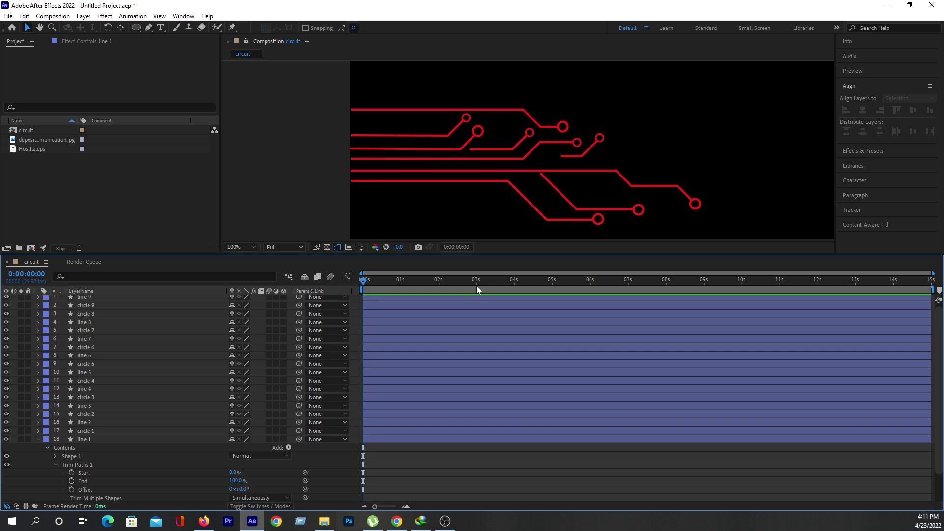
click(476, 284)
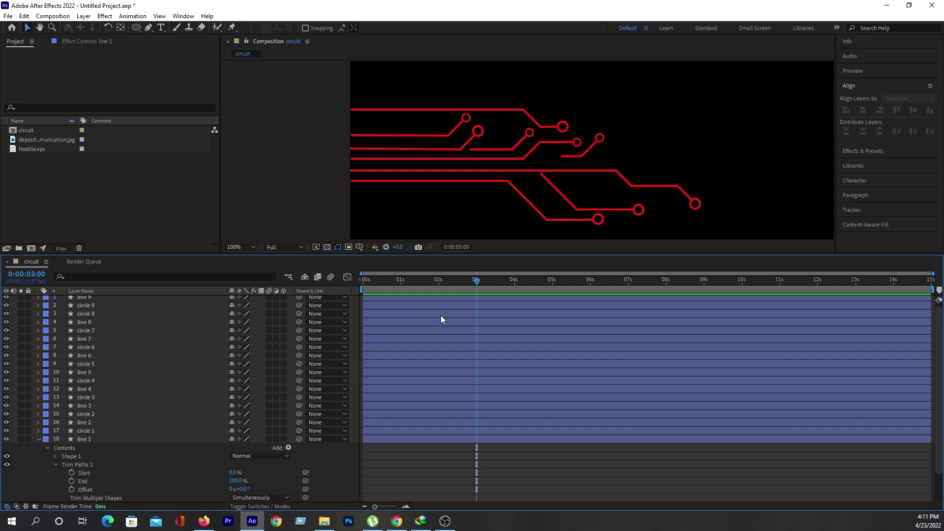
click(71, 481)
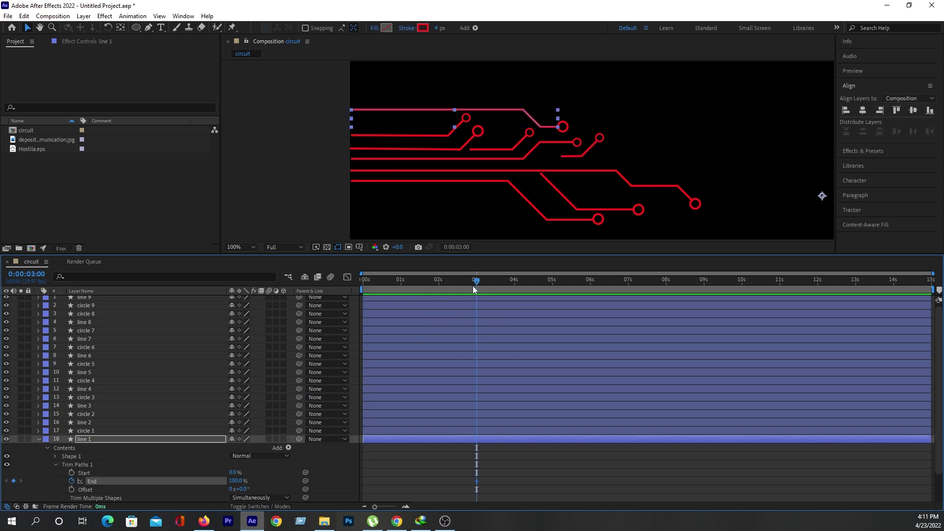
drag(473, 285, 354, 306)
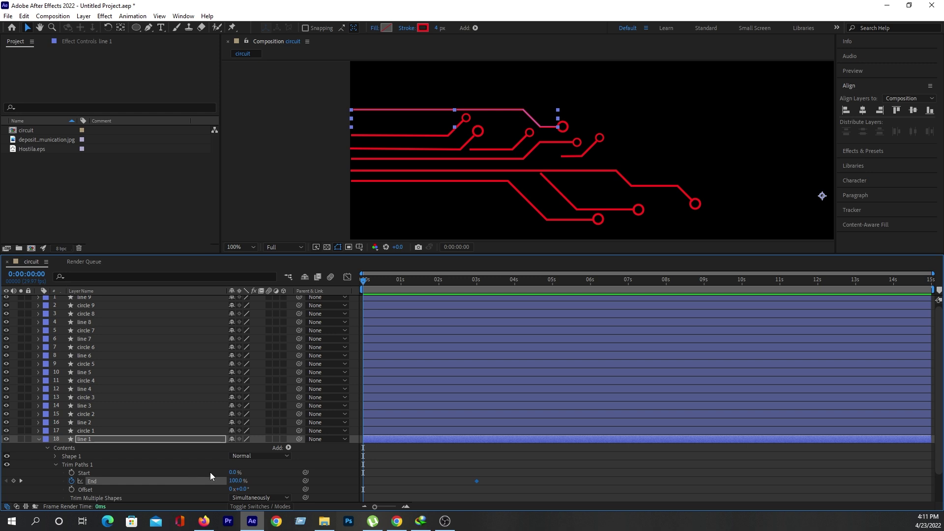
text(0)
key(Return)
Step: Preview the draw-on and apply Easy Ease to both End keyframes
key(space)
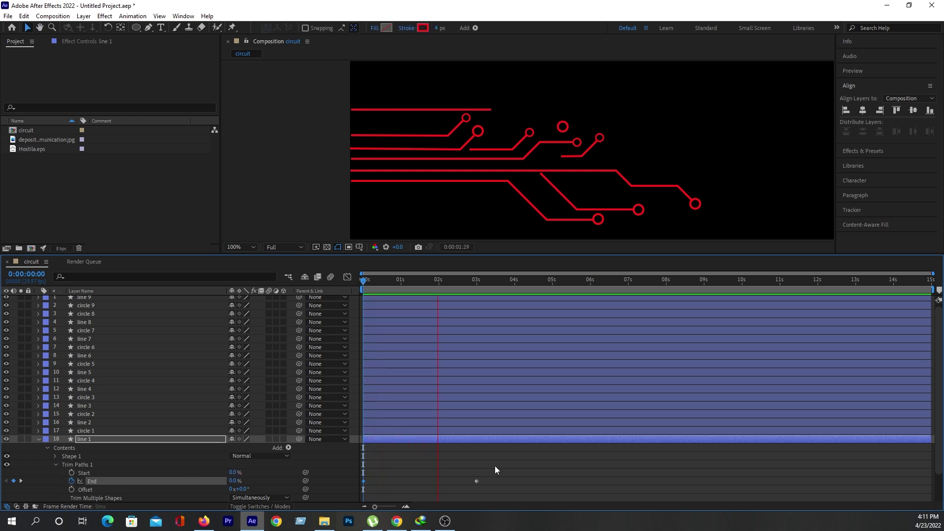
key(space)
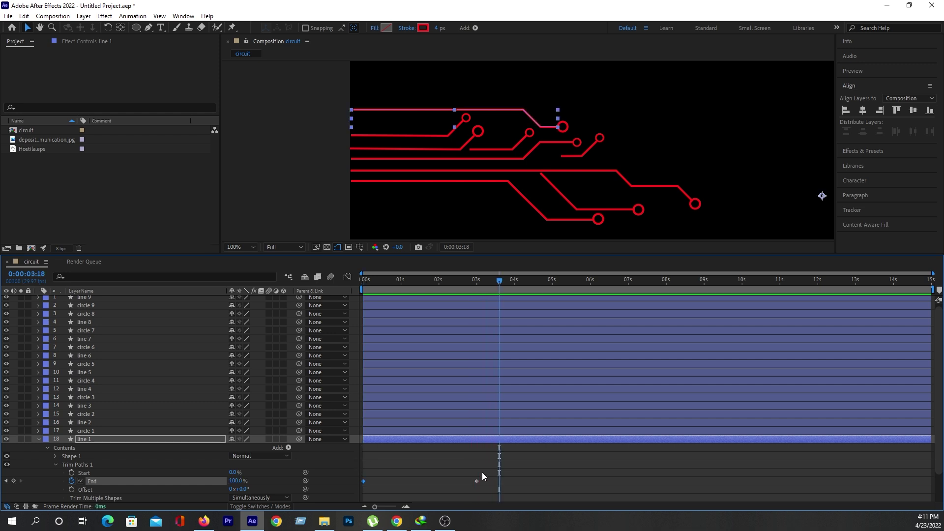
drag(484, 476, 351, 492)
key(F9)
click(69, 456)
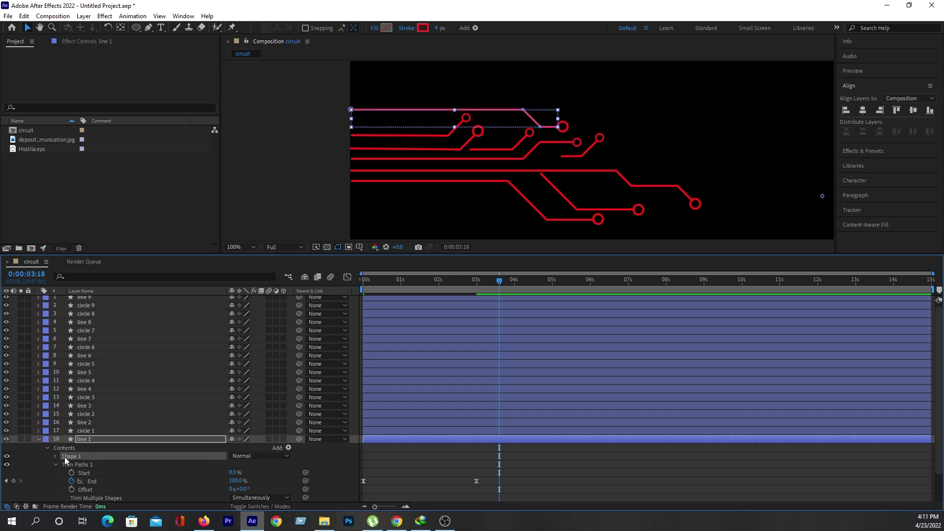
Step: Inspect line 1's Shape 1 path, then show circle 1's Position at time zero
click(54, 456)
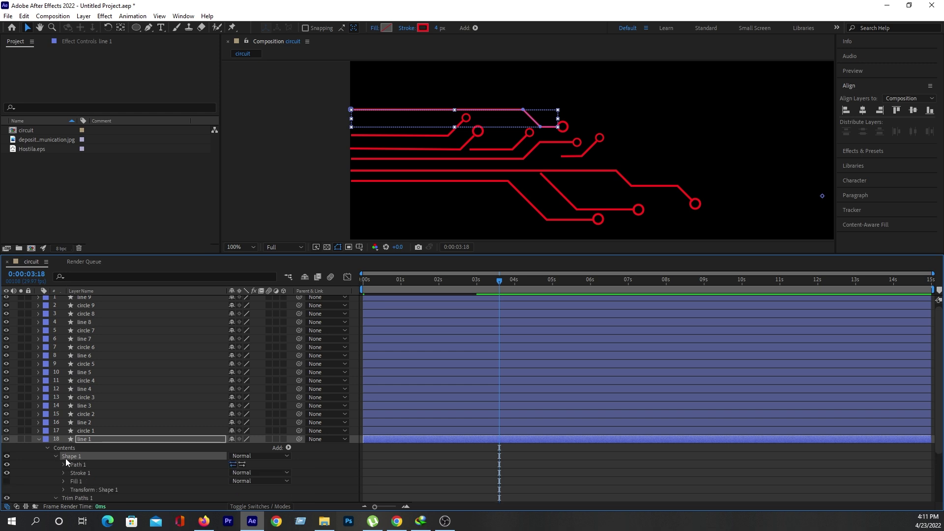
click(80, 465)
click(64, 464)
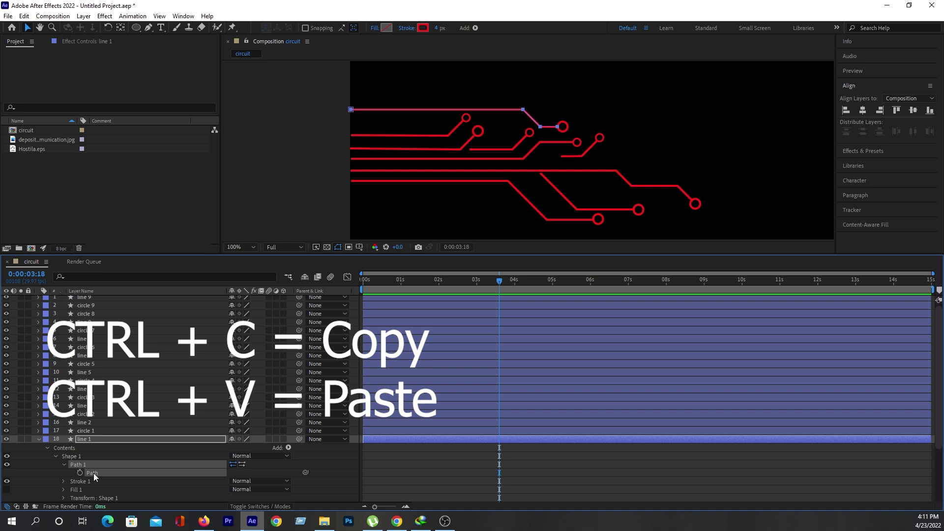
click(37, 441)
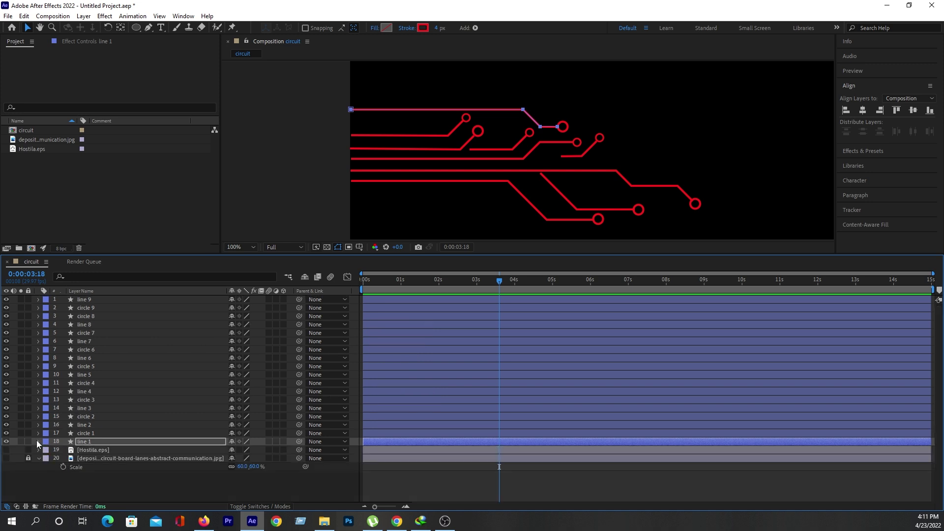
click(82, 434)
key(p)
key(Home)
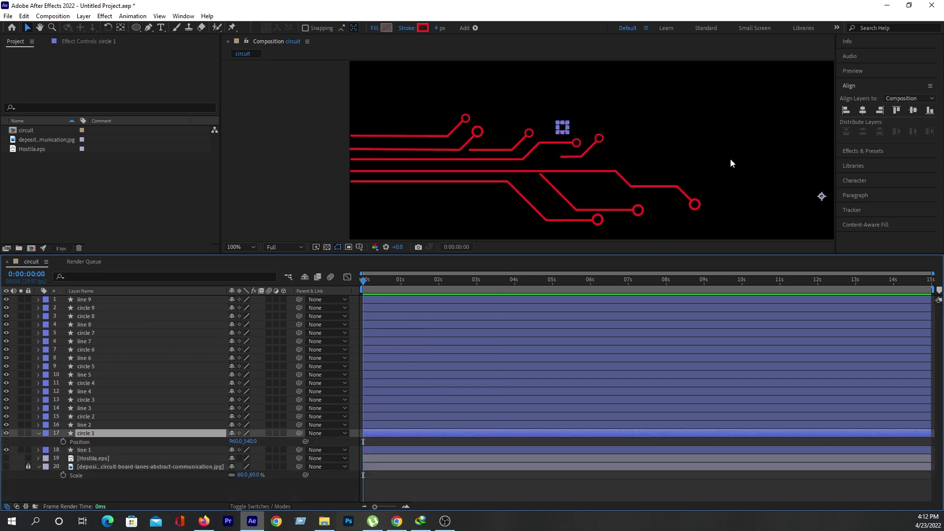
click(312, 486)
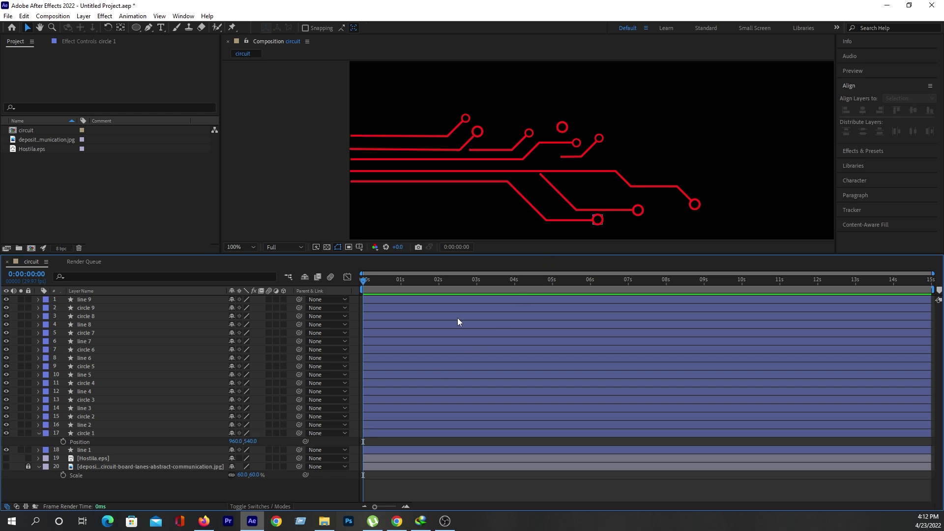
Step: Select the line 2–9 and circle 2–9 layers and turn off their visibility
drag(397, 285, 499, 305)
drag(724, 169, 594, 135)
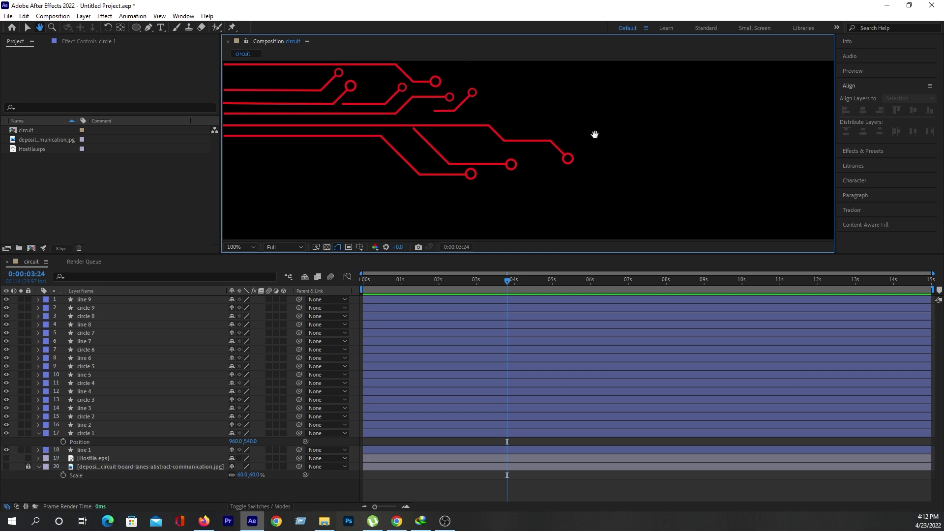
scroll(601, 147, down, 2)
scroll(610, 155, down, 2)
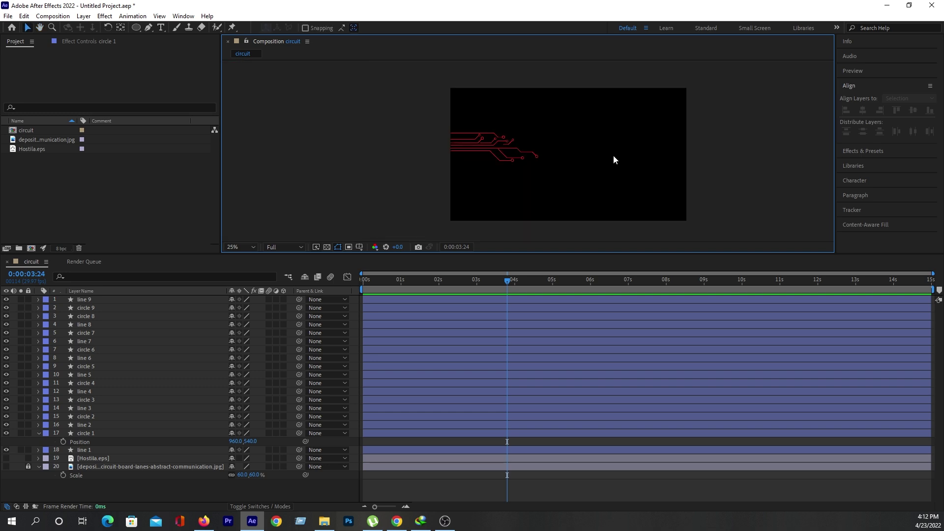
click(103, 432)
scroll(608, 185, up, 4)
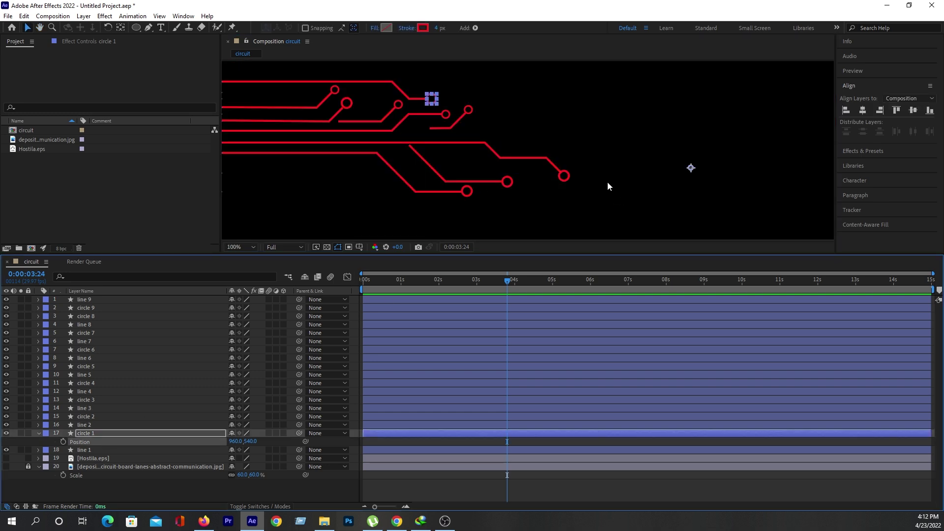
click(110, 424)
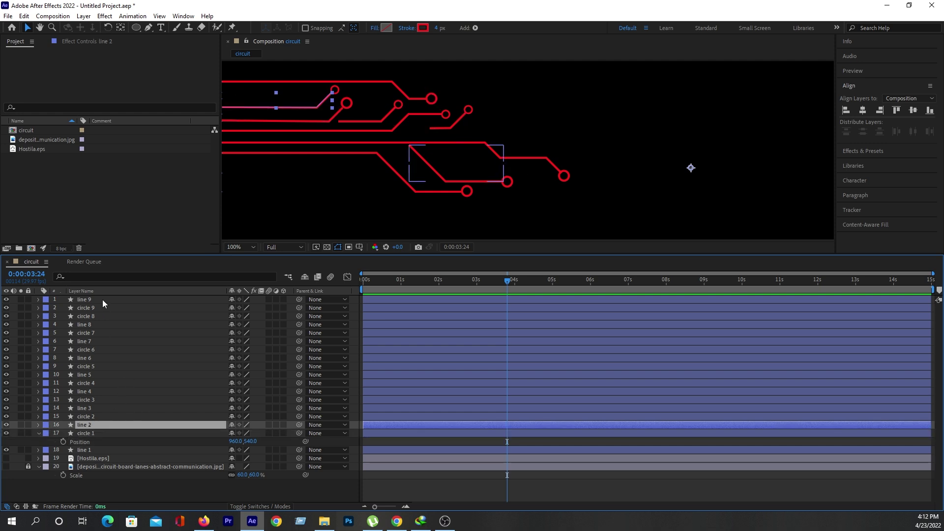
shift+click(102, 300)
click(6, 425)
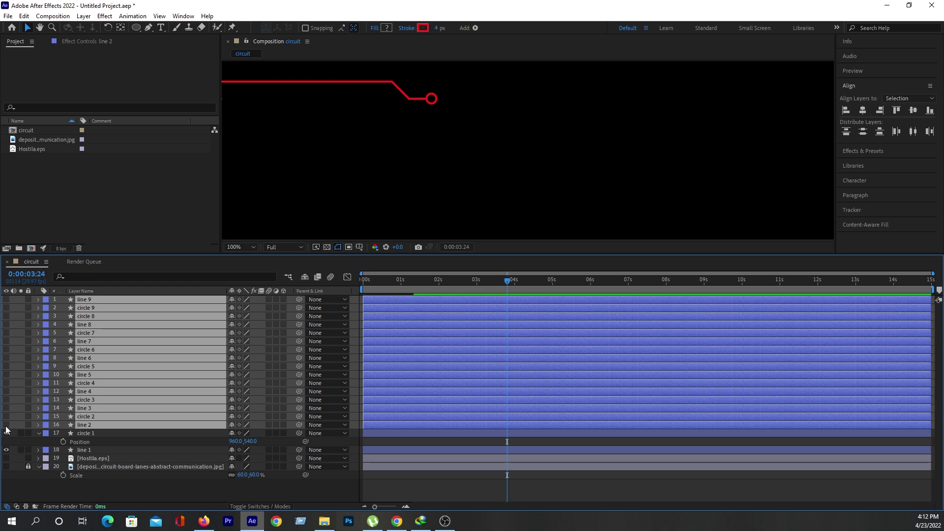
Step: Centre circle 1's anchor point precisely on the circle with the Pan Behind tool
click(192, 491)
click(101, 434)
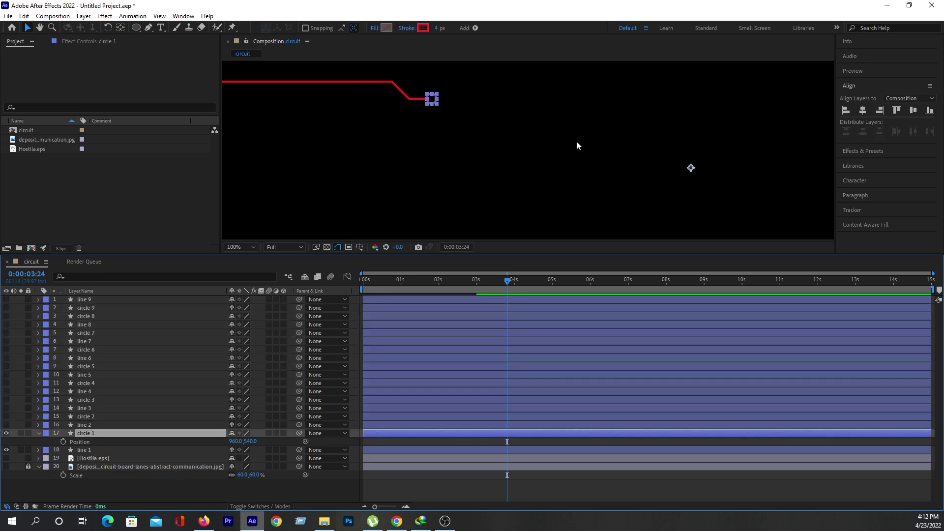
click(120, 29)
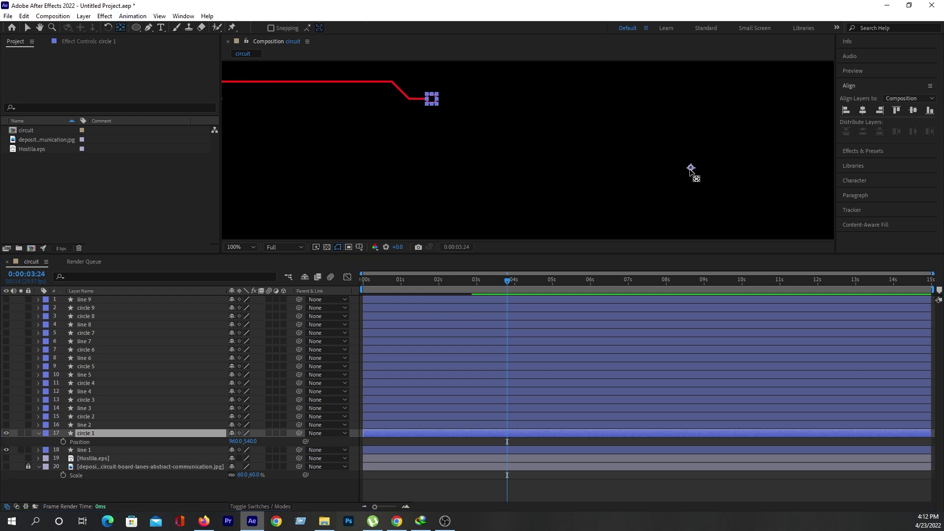
drag(690, 168, 432, 100)
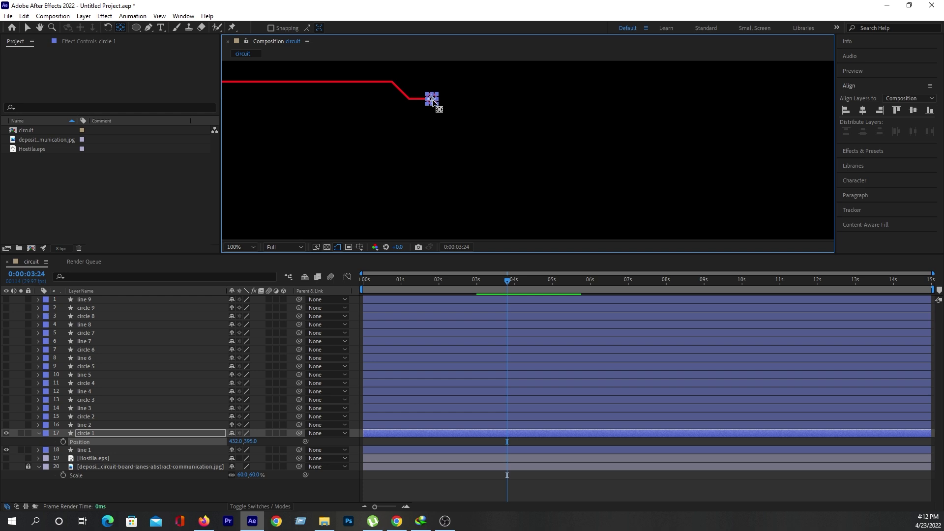
scroll(511, 148, up, 1)
drag(522, 176, 666, 224)
scroll(541, 162, up, 1)
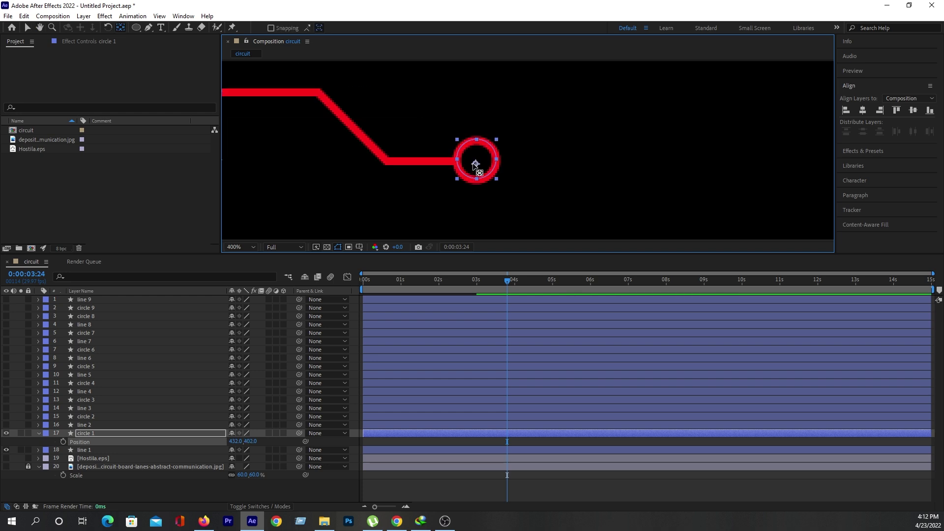
drag(476, 163, 477, 160)
Step: Paste line 1's path into circle 1's Position as motion keyframes
drag(532, 255, 532, 320)
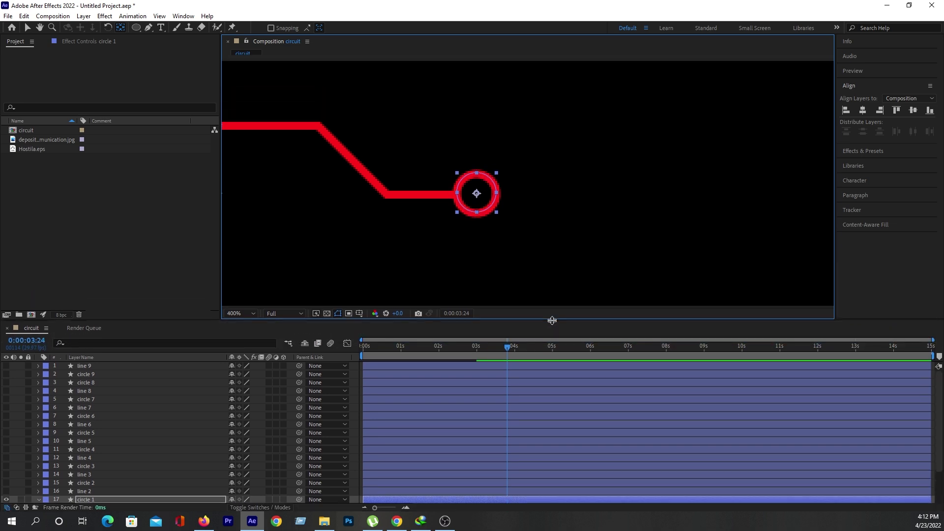
scroll(552, 211, down, 4)
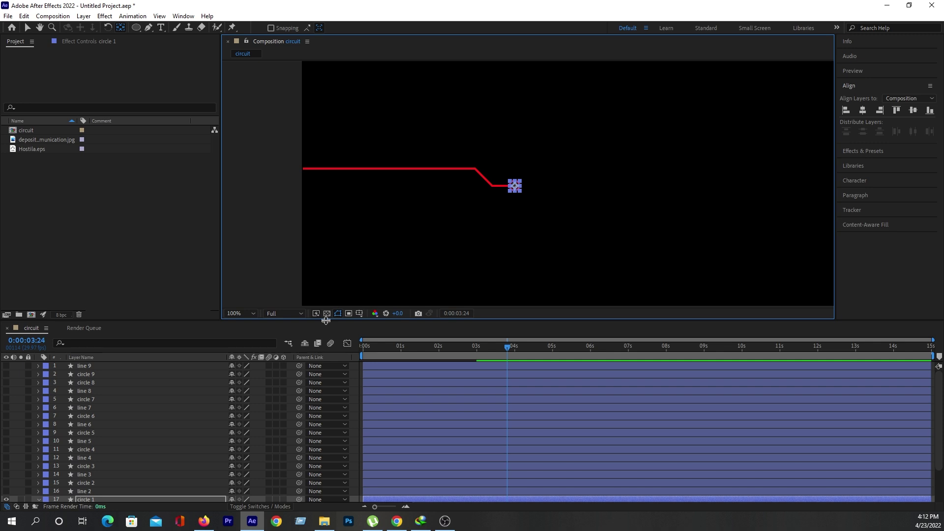
drag(327, 322, 326, 284)
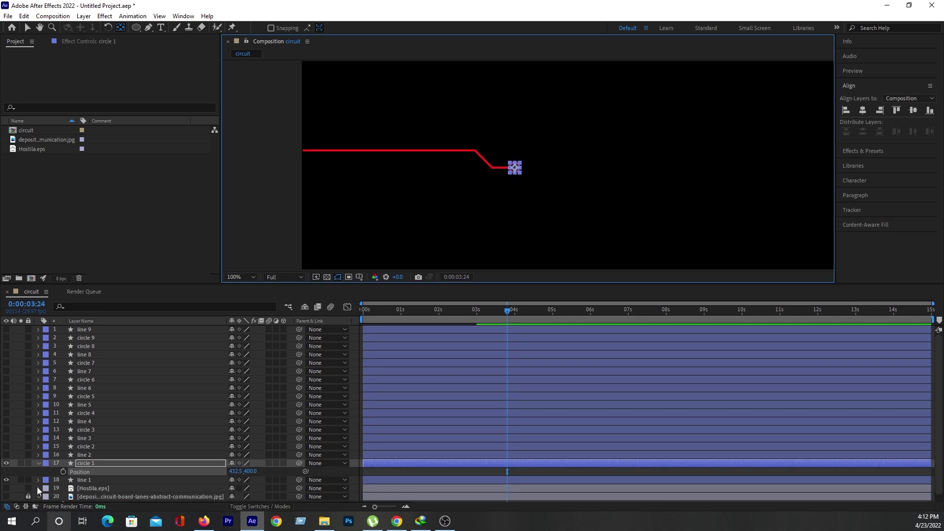
click(101, 480)
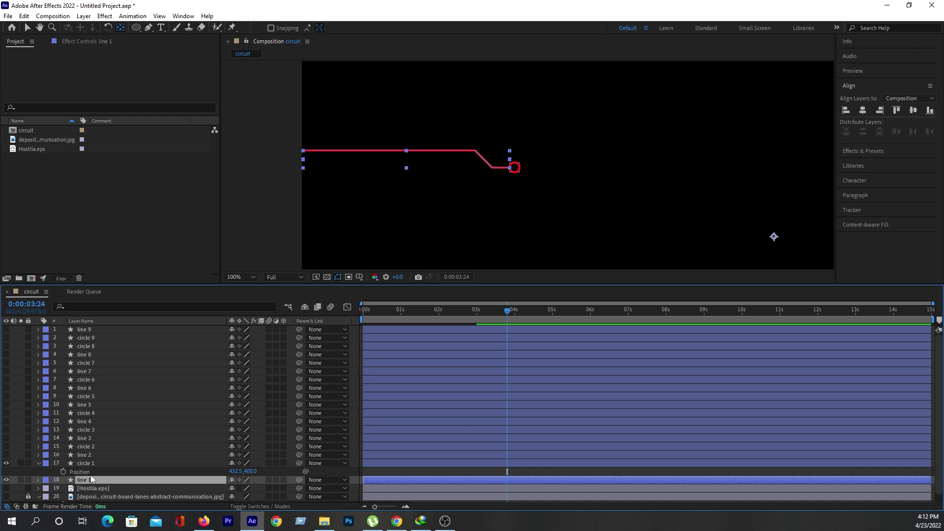
click(90, 466)
click(77, 471)
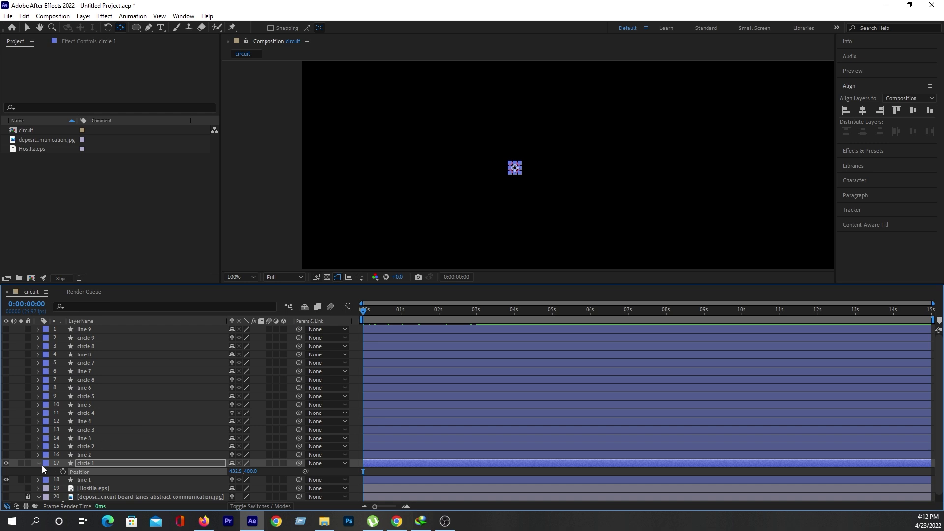
click(61, 472)
key(ctrl+v)
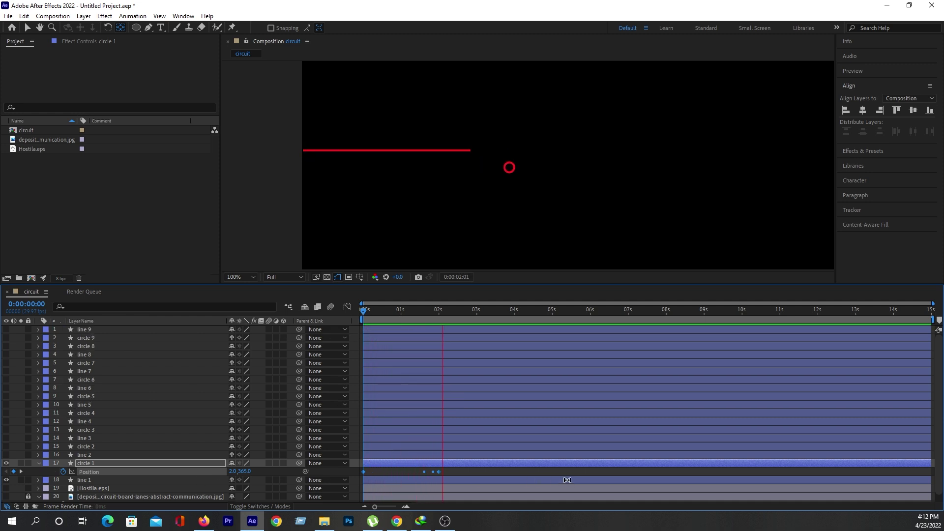
key(space)
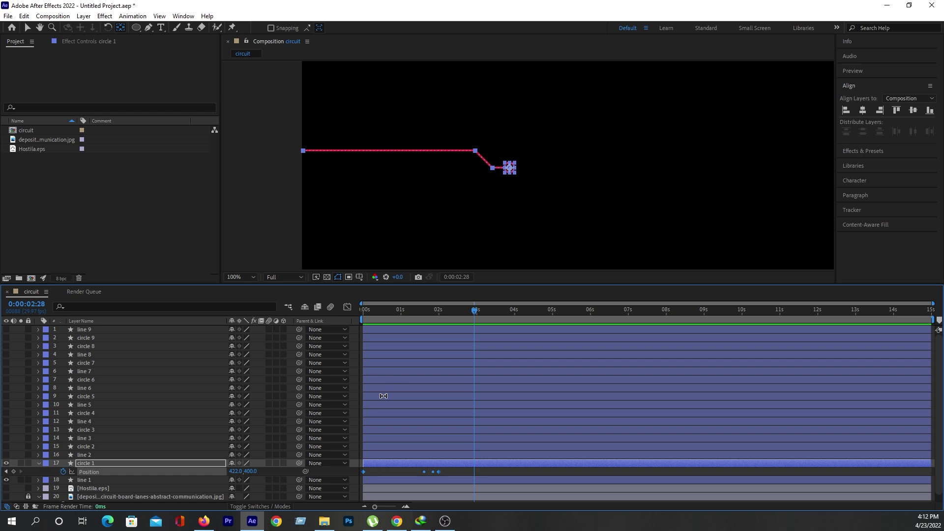
Step: Move circle 1's last Position keyframe to 3 seconds, matching line 1's End keyframe
click(148, 481)
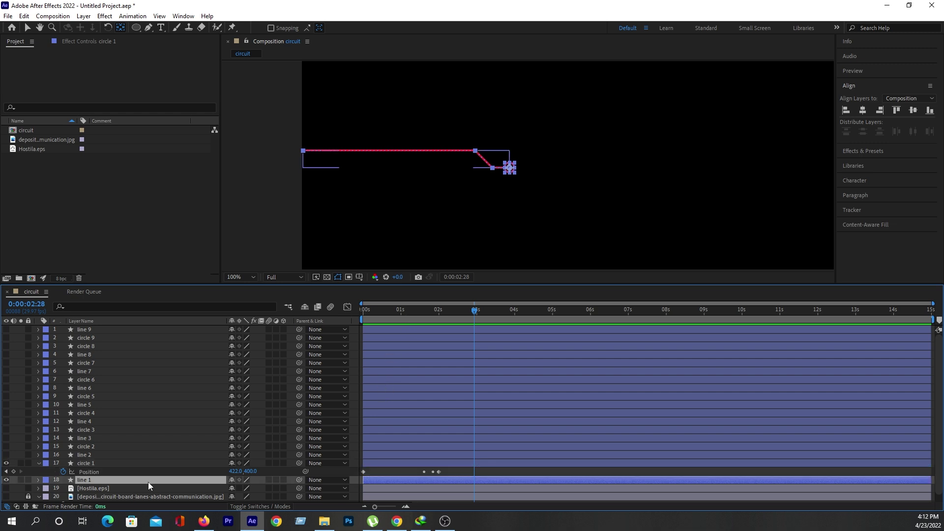
key(u)
scroll(287, 421, down, 1)
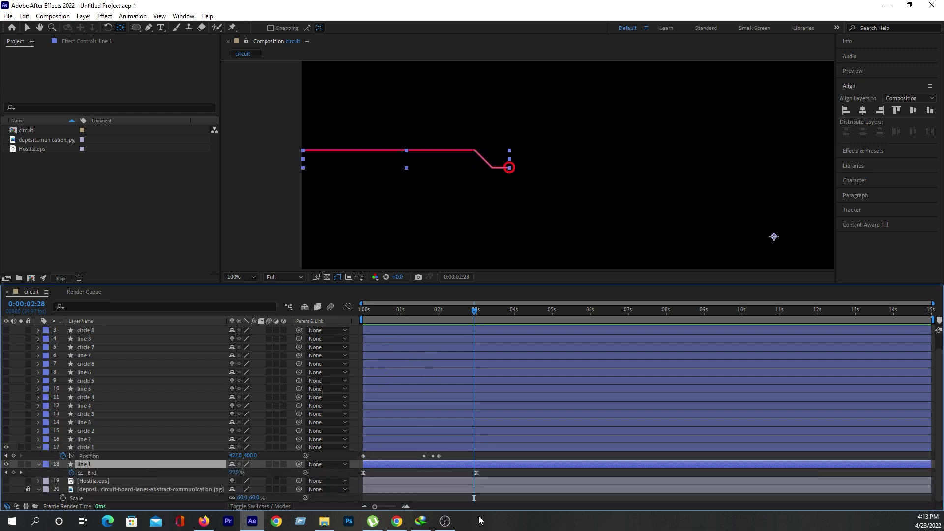
click(476, 310)
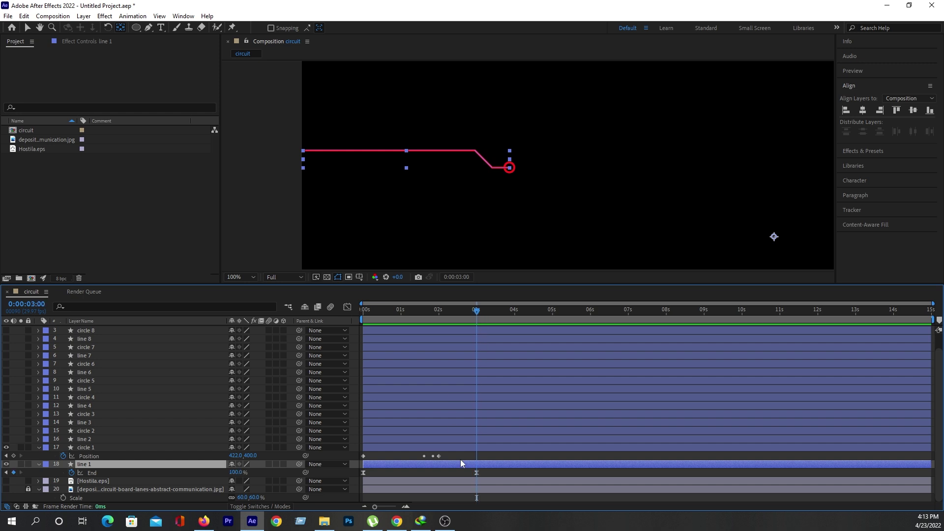
drag(439, 457, 474, 456)
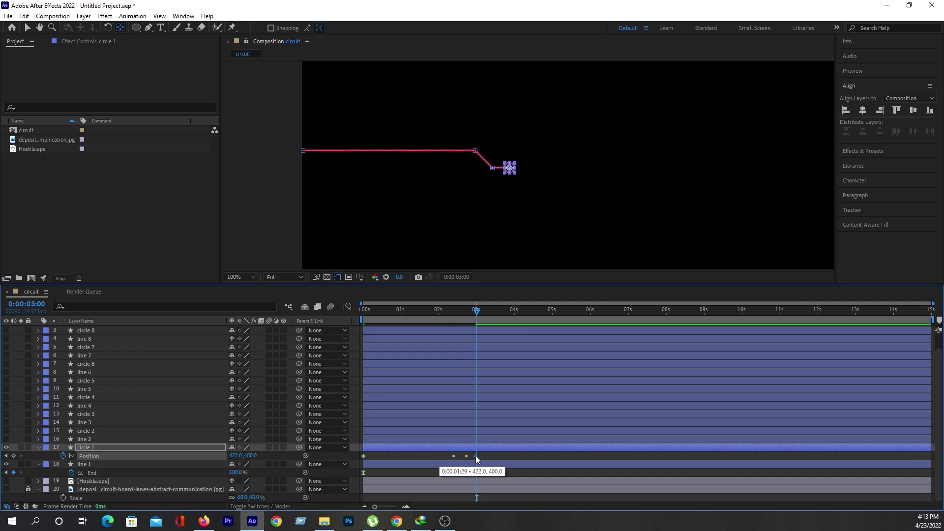
drag(476, 455, 476, 455)
Step: Preview the circle following the line and apply Easy Ease to its Position keyframes
click(366, 310)
key(space)
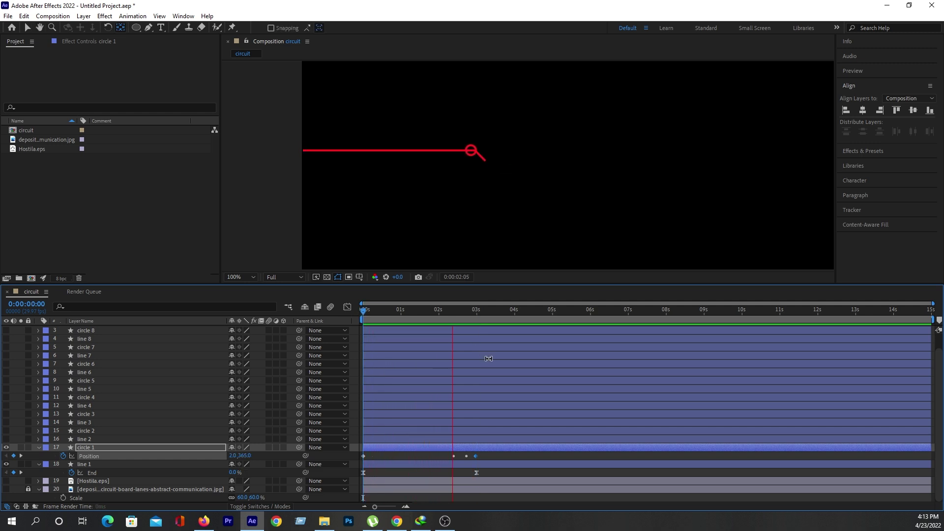
key(space)
drag(490, 453, 371, 461)
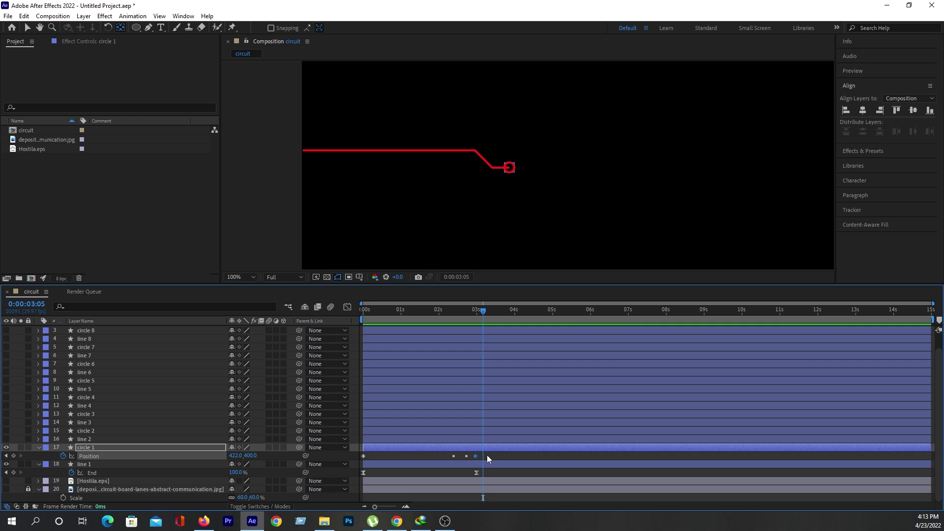
key(F9)
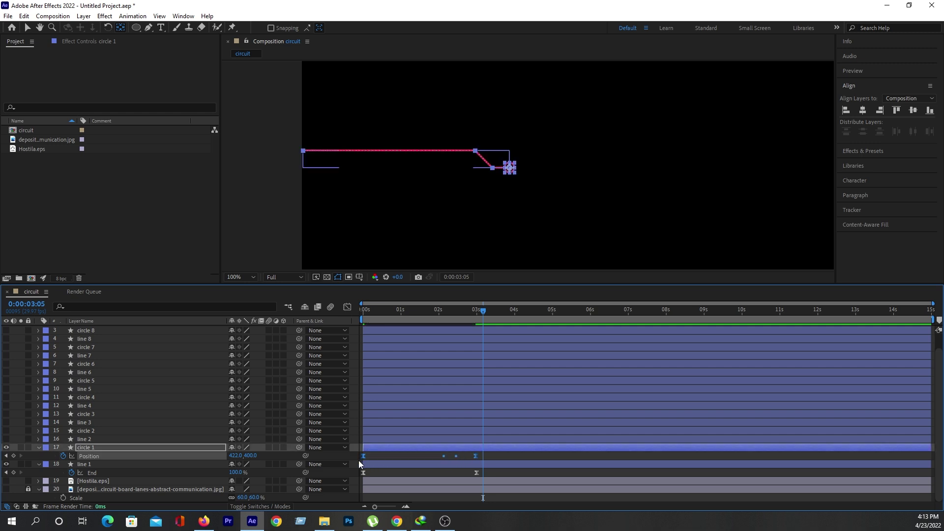
Step: Preview the eased motion, check the circle at 0:00:02:10, and zoom to 200%
drag(374, 310, 354, 315)
key(space)
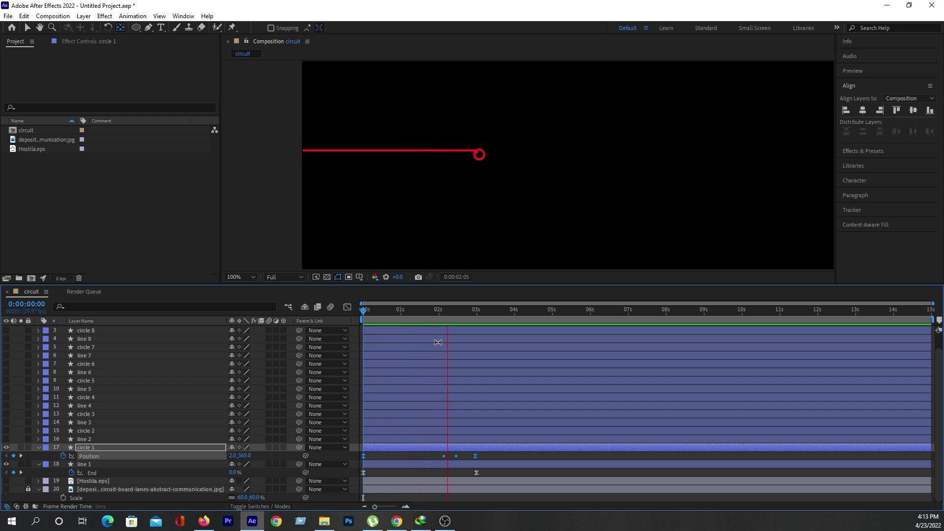
key(space)
drag(359, 312, 476, 321)
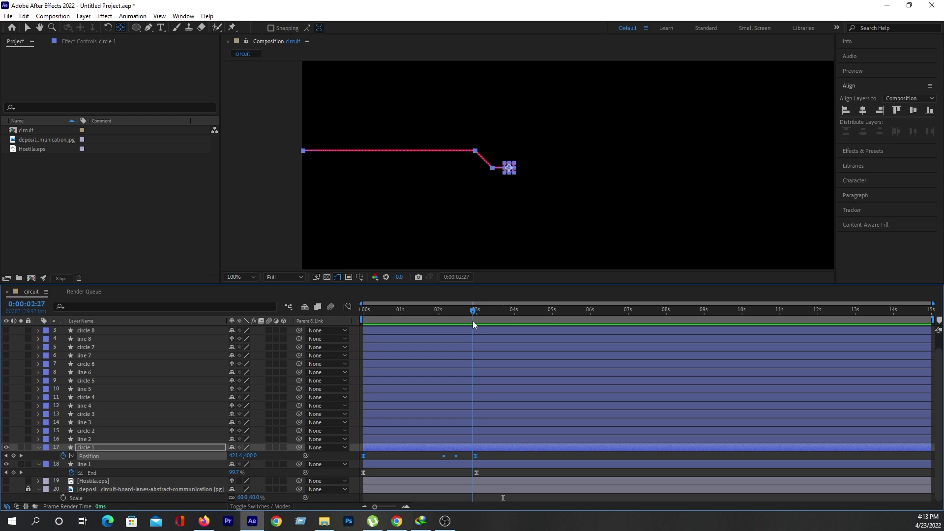
click(493, 453)
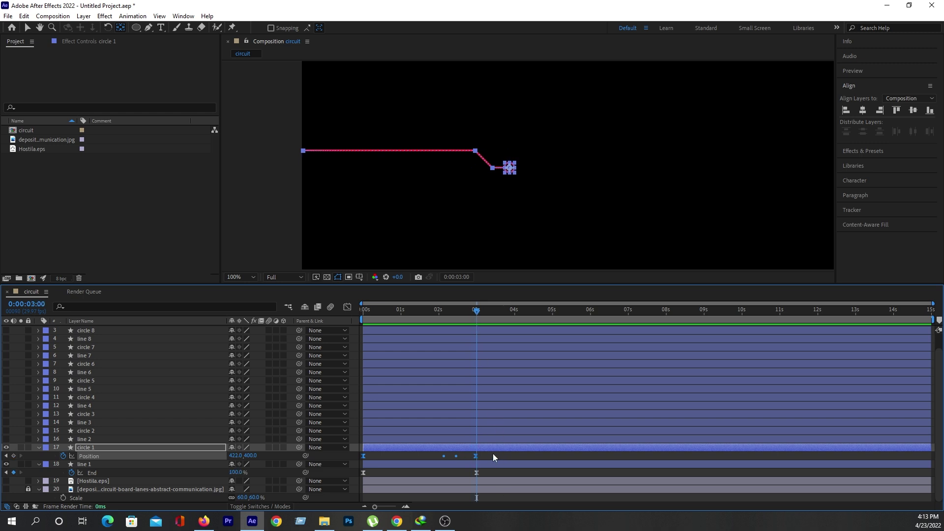
key(period)
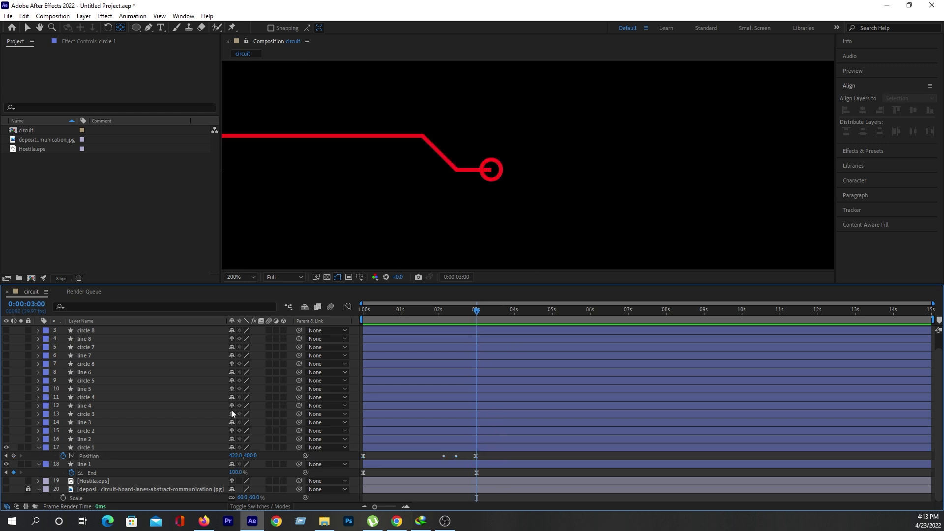
Step: Set circle 1's fill colour to near-black 0C0C0C
click(88, 448)
click(38, 449)
click(27, 28)
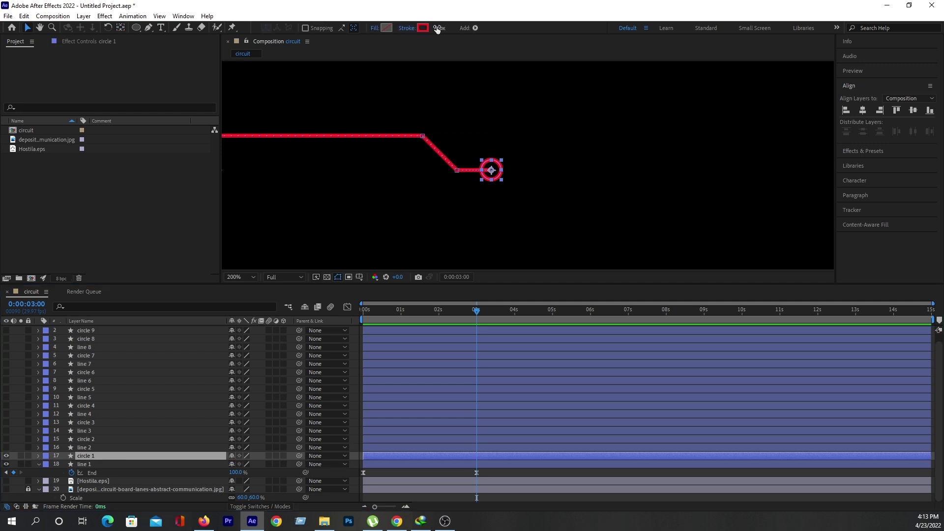
click(386, 26)
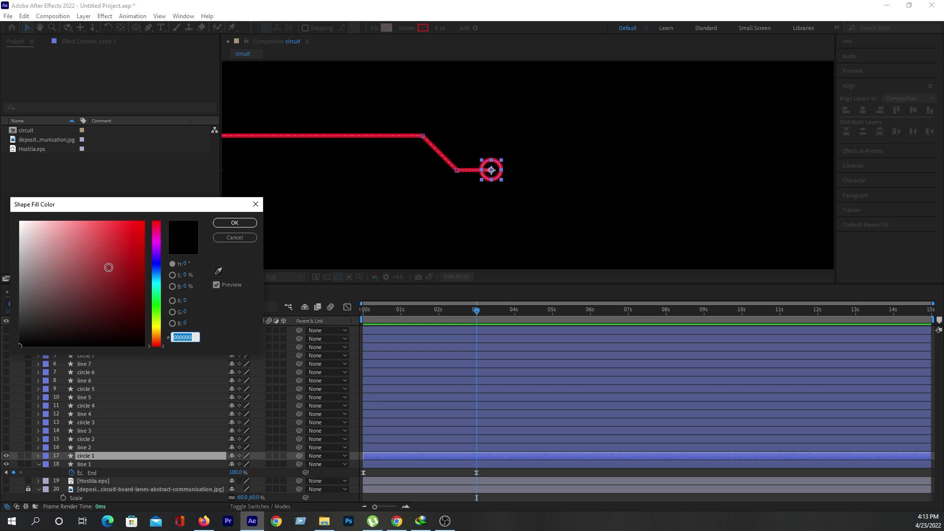
drag(108, 268, 5, 340)
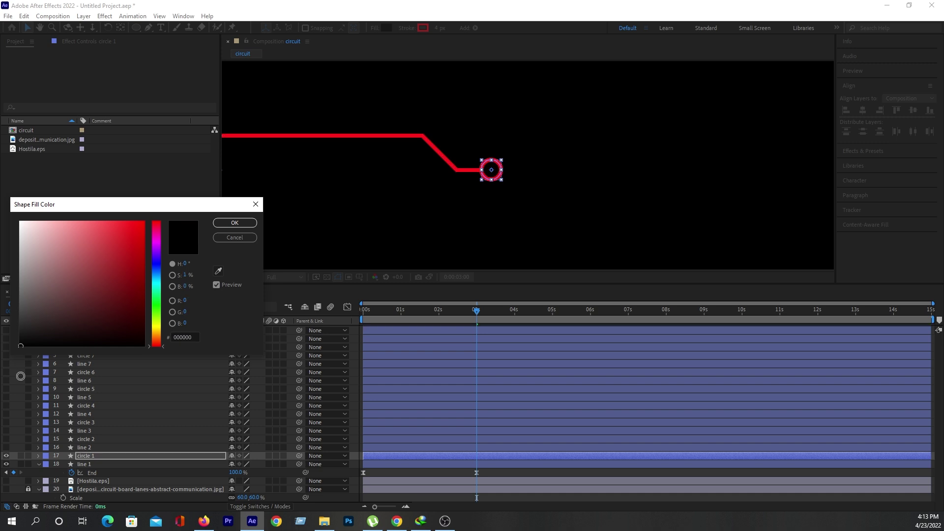
click(234, 223)
Step: Preview the animation from the start with circle 1 deselected
click(423, 470)
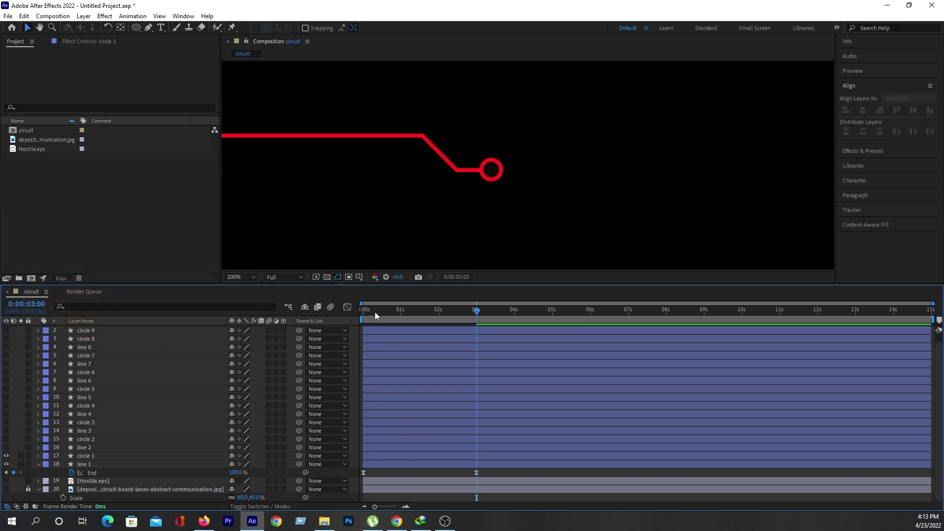
key(Home)
scroll(421, 250, down, 1)
key(space)
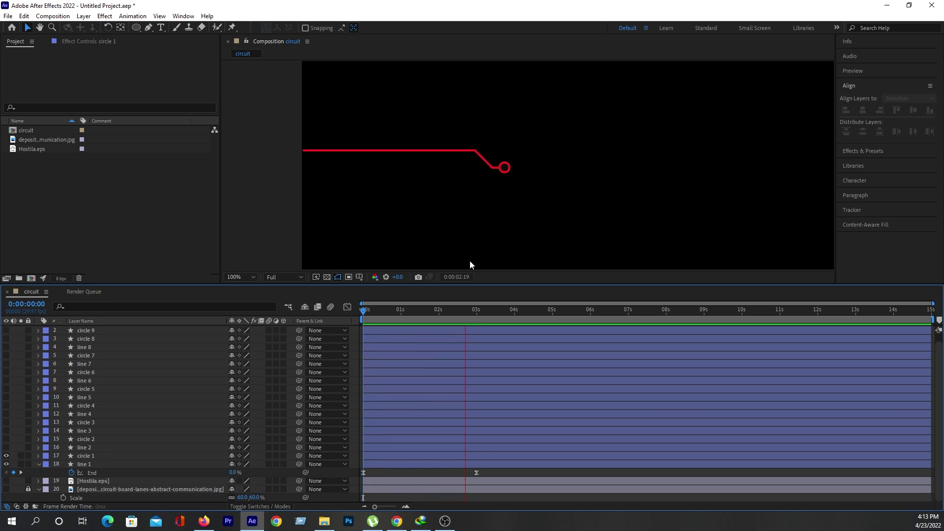
Step: Stop the preview at 0:00:03:11 and copy line 1's Trim Paths End keyframes
key(space)
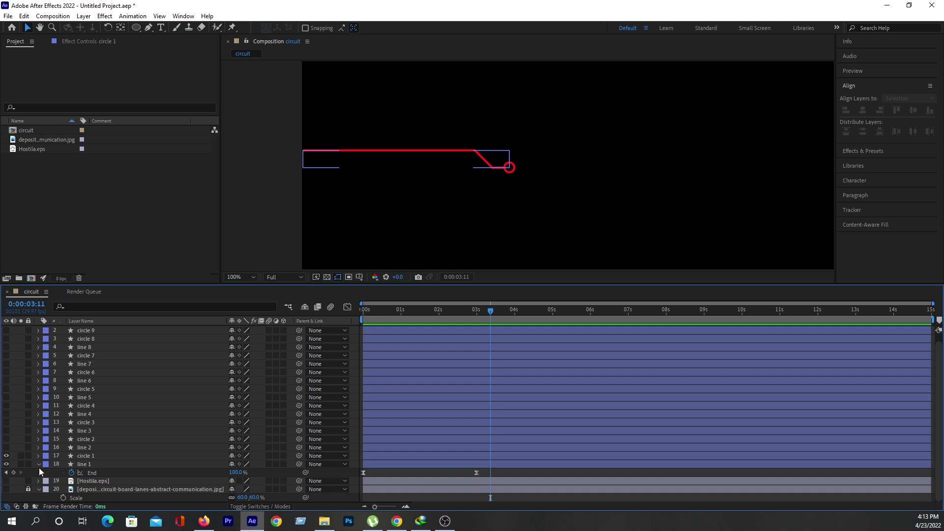
click(39, 468)
click(88, 468)
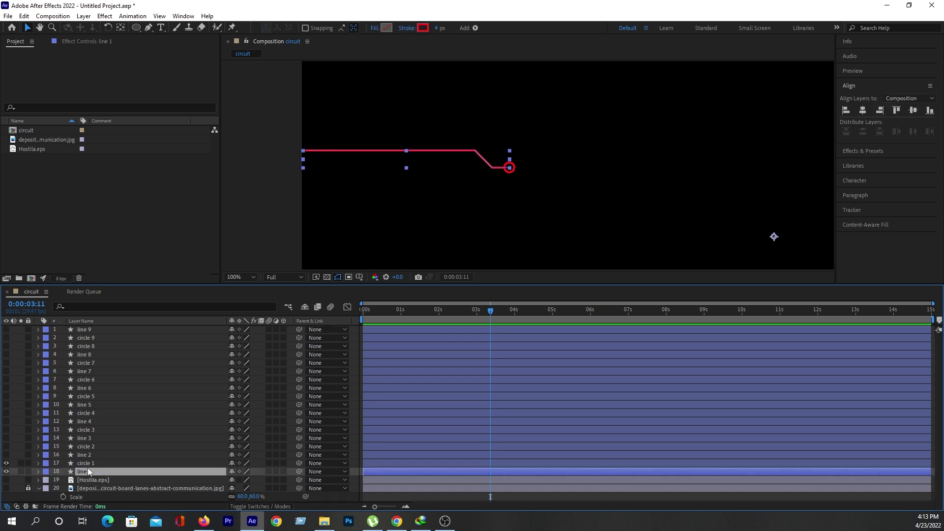
key(u)
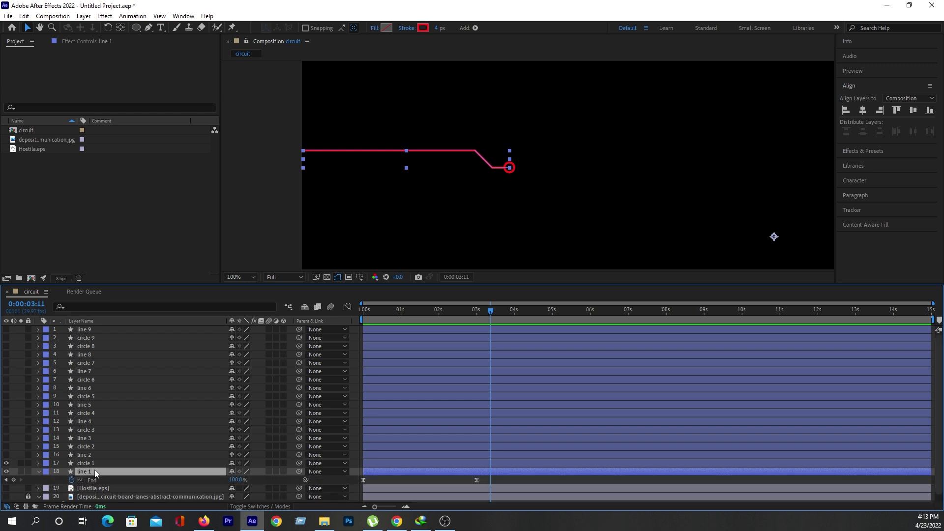
key(Return)
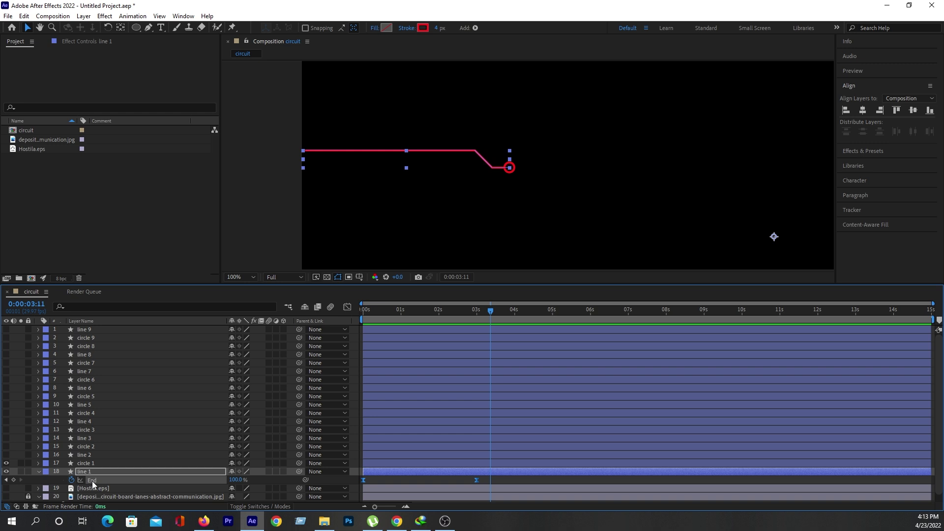
click(85, 456)
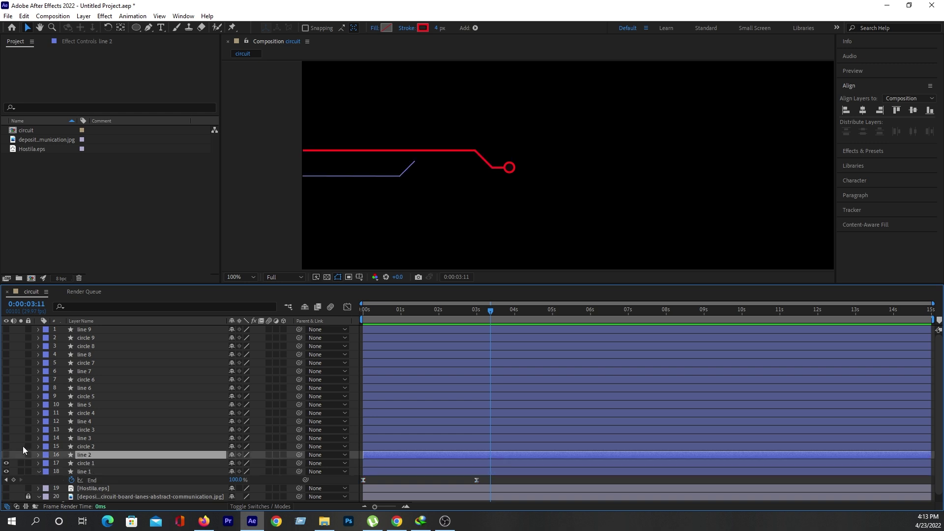
Step: Turn visibility back on for lines 2 through 9 and drag circle 9 to the top of the stack
click(7, 455)
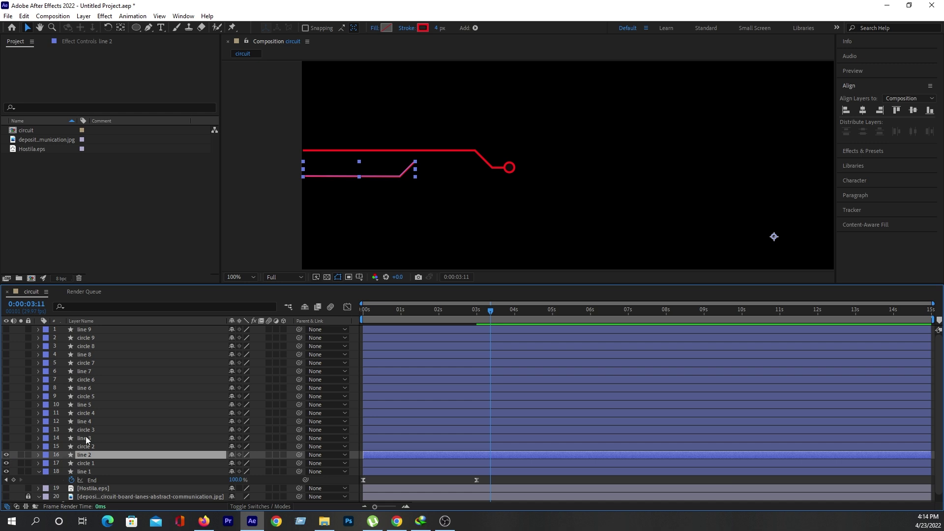
click(7, 438)
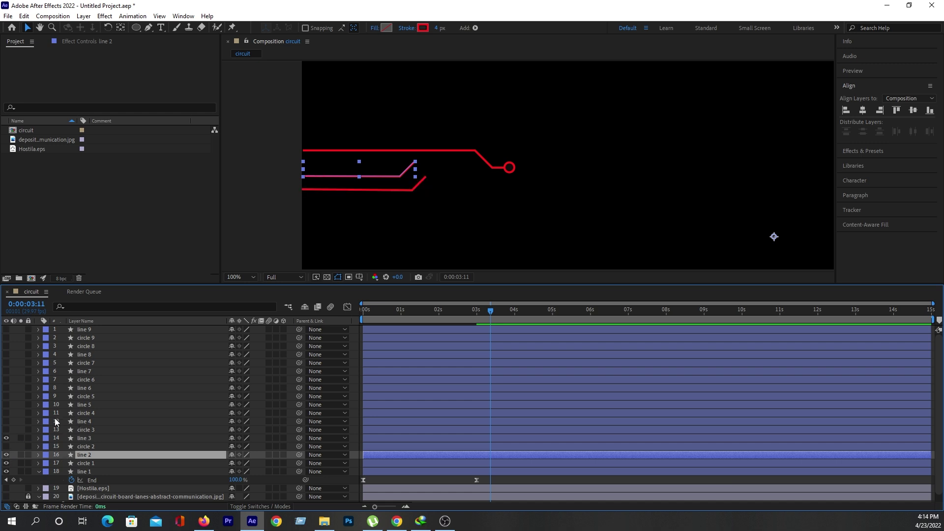
click(7, 422)
click(7, 404)
click(7, 388)
click(6, 371)
click(7, 354)
click(6, 330)
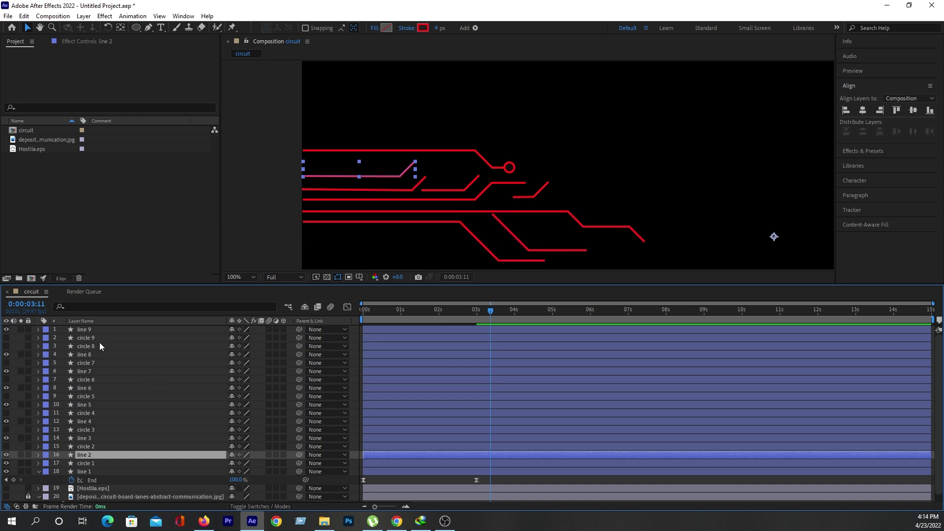
drag(98, 338, 99, 326)
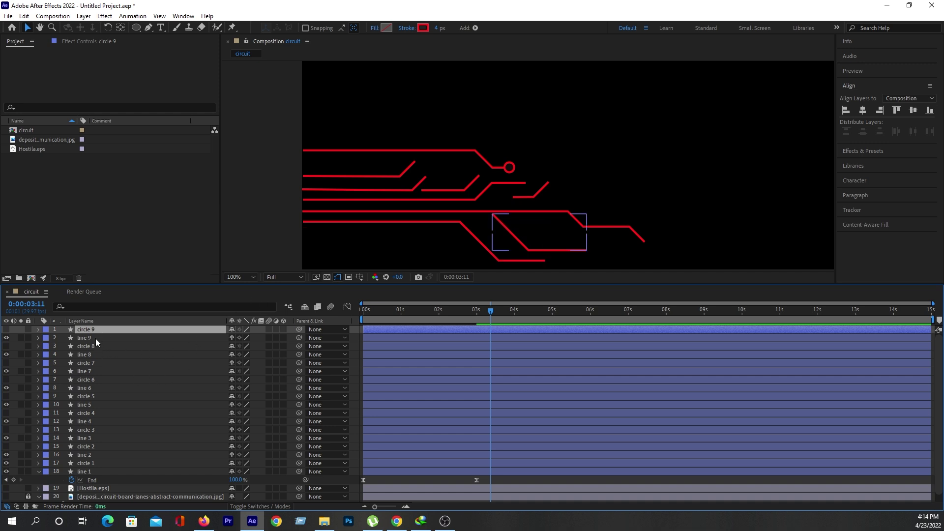
Step: Paste line 1's End keyframes onto lines 2–9 at 0:00:00:00
click(96, 338)
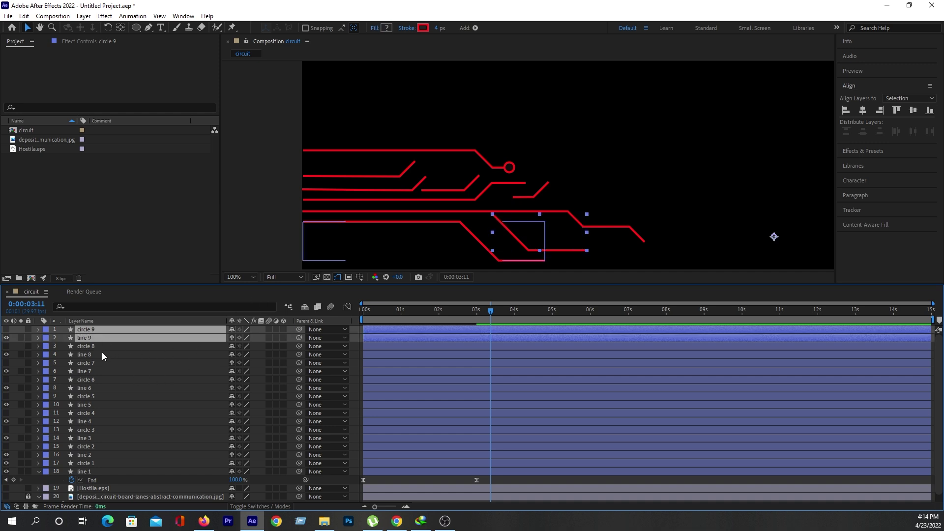
click(102, 352)
click(91, 338)
ctrl+click(95, 354)
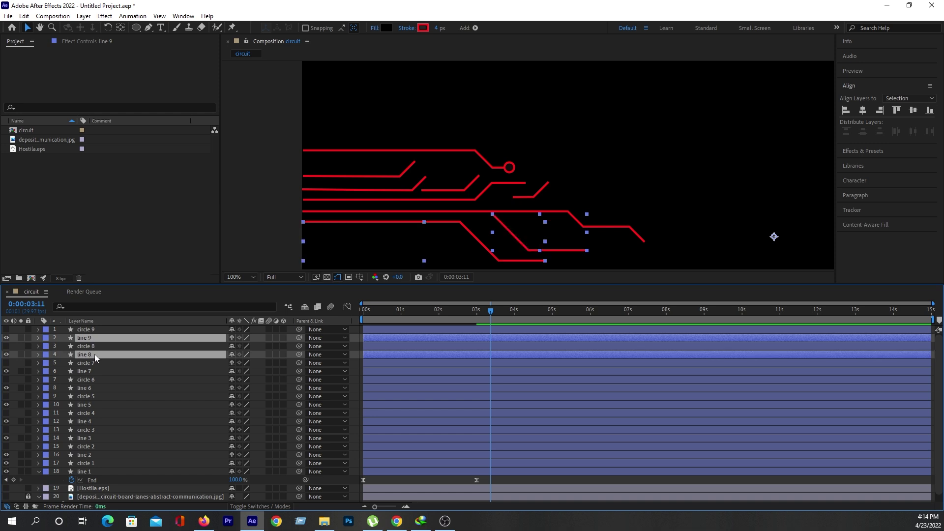
ctrl+click(96, 372)
ctrl+click(97, 388)
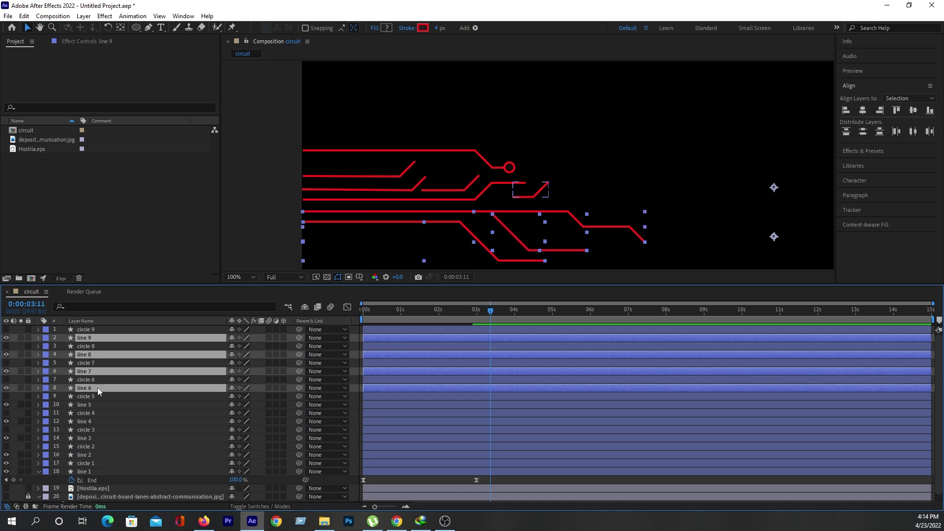
ctrl+click(98, 404)
ctrl+click(100, 421)
ctrl+click(99, 438)
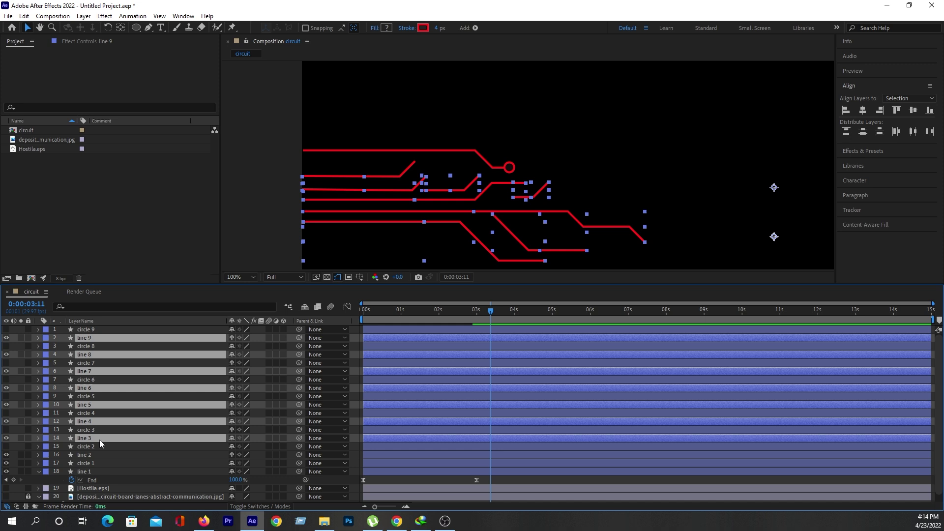
ctrl+click(97, 454)
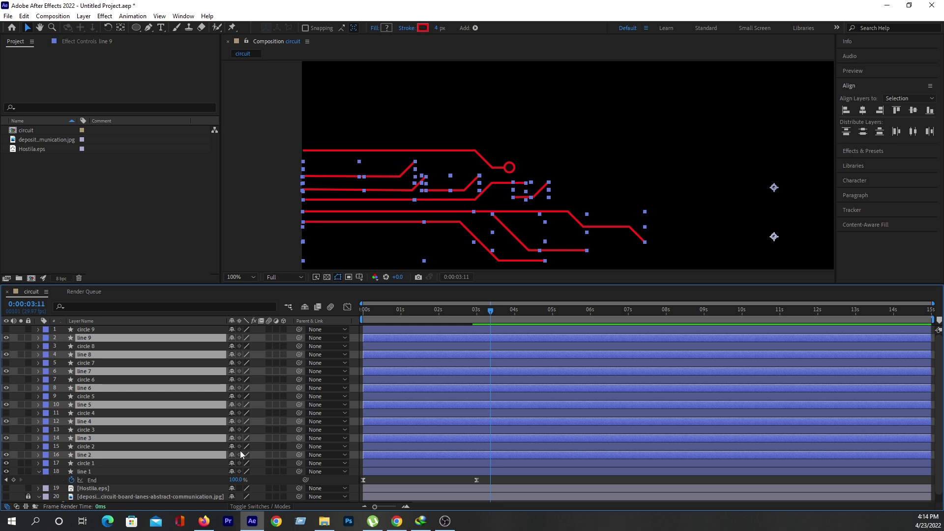
drag(493, 311, 352, 344)
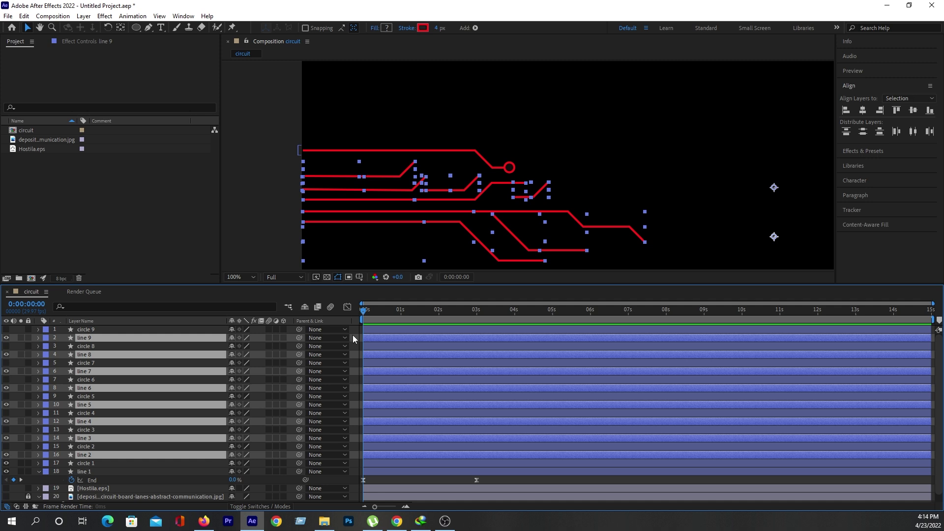
key(ctrl+v)
Step: Preview all traces drawing on, then turn every layer visible, including the Hostila logo
key(space)
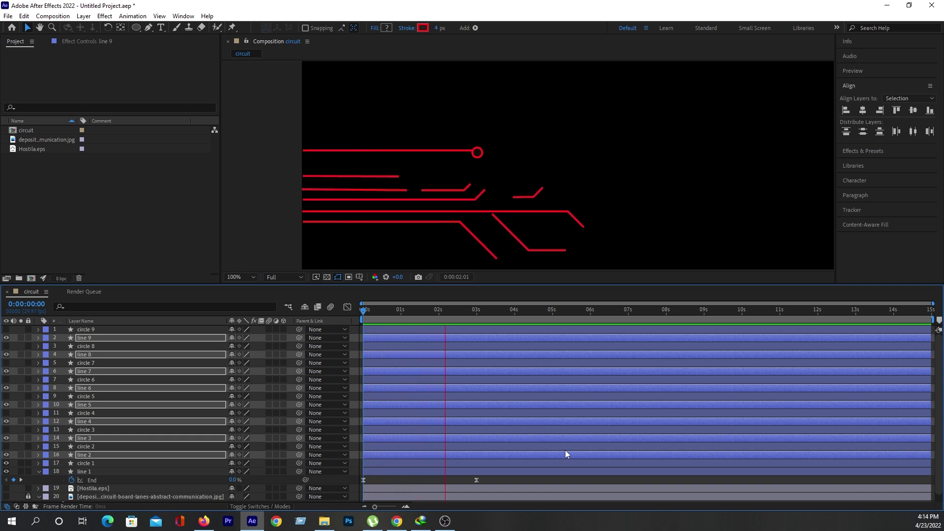
key(space)
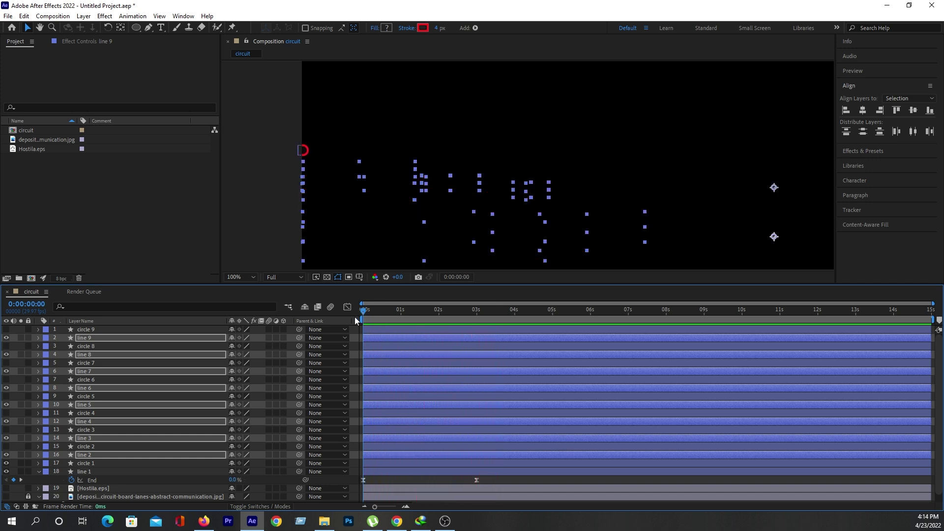
key(space)
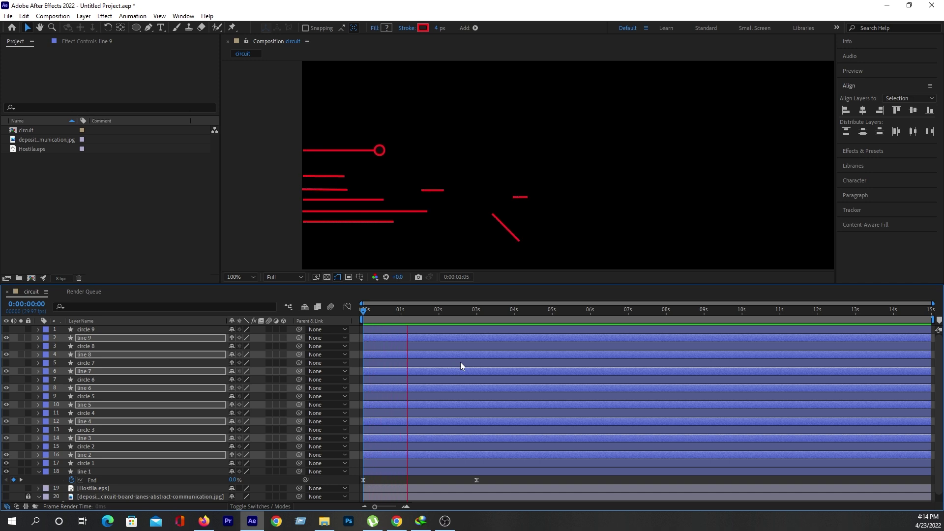
key(space)
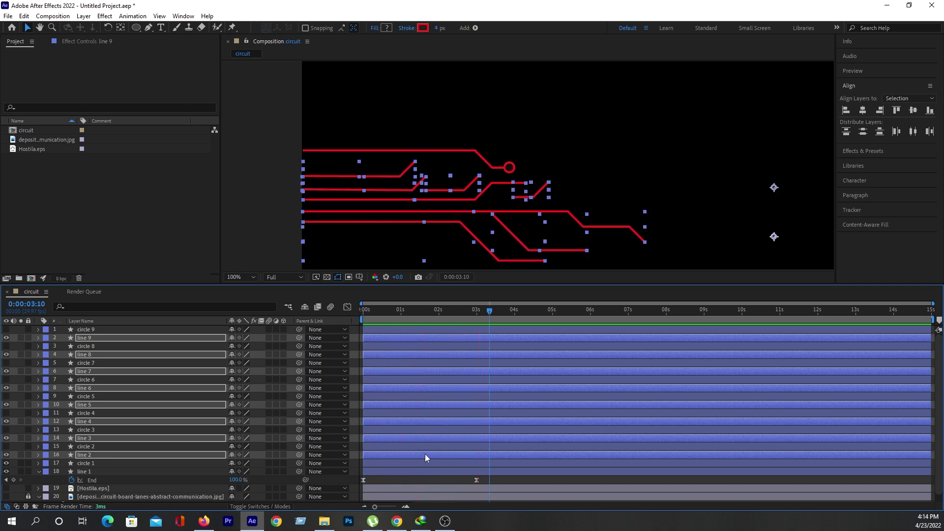
click(90, 446)
key(ctrl+a)
drag(6, 488, 8, 335)
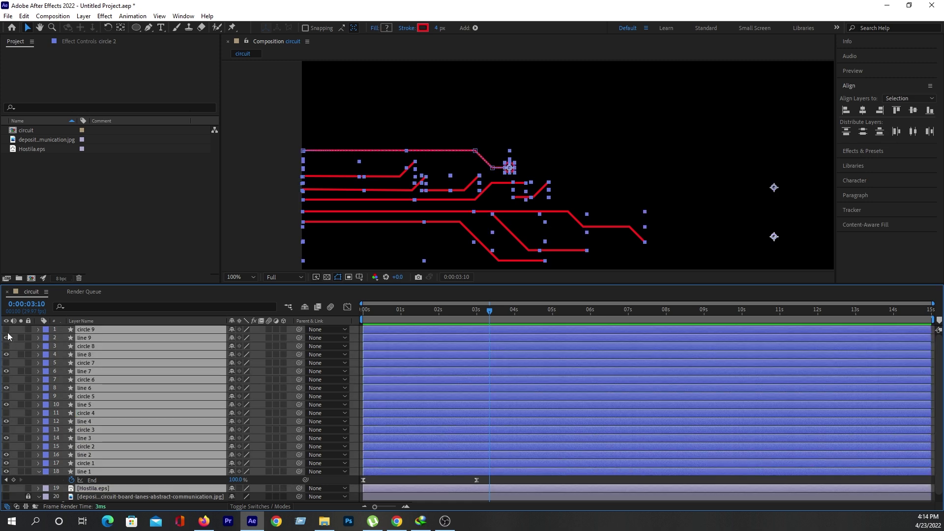
Step: Turn off the Hostila logo layer's visibility, leaving only the nine traces and circles
click(412, 476)
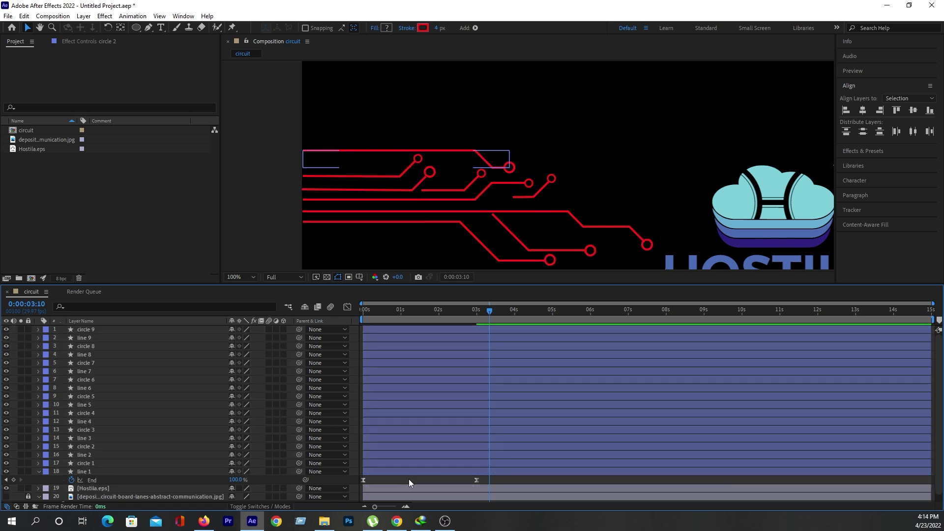
click(6, 488)
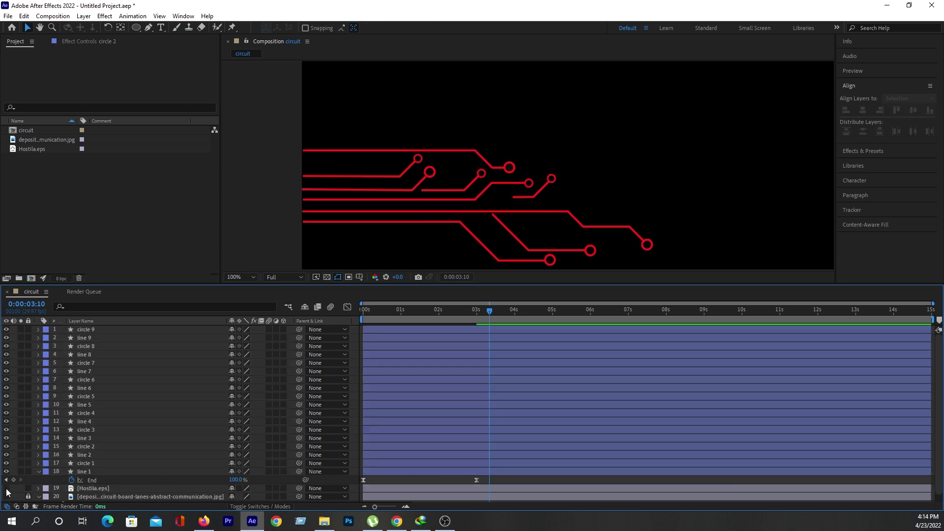
click(101, 458)
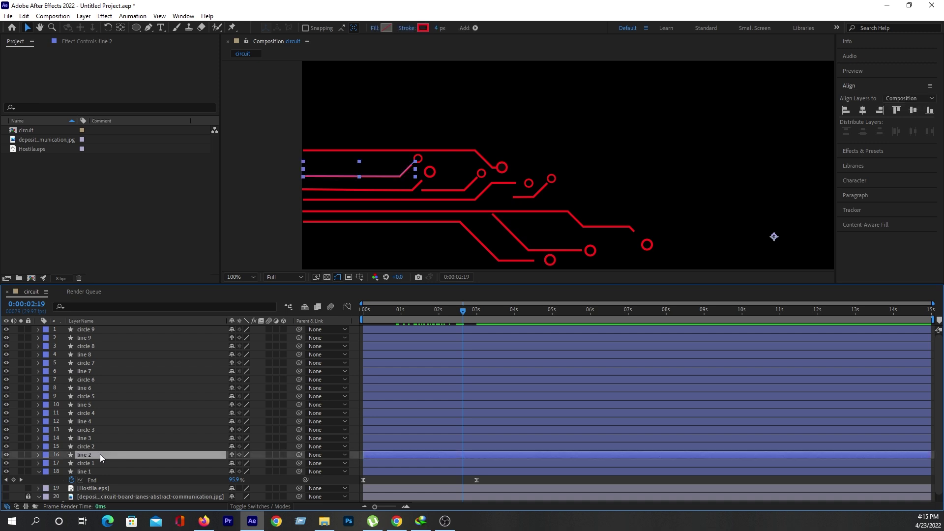
Step: Select line 2's Contents > Shape 1 > Path 1 Path property for copying
click(38, 455)
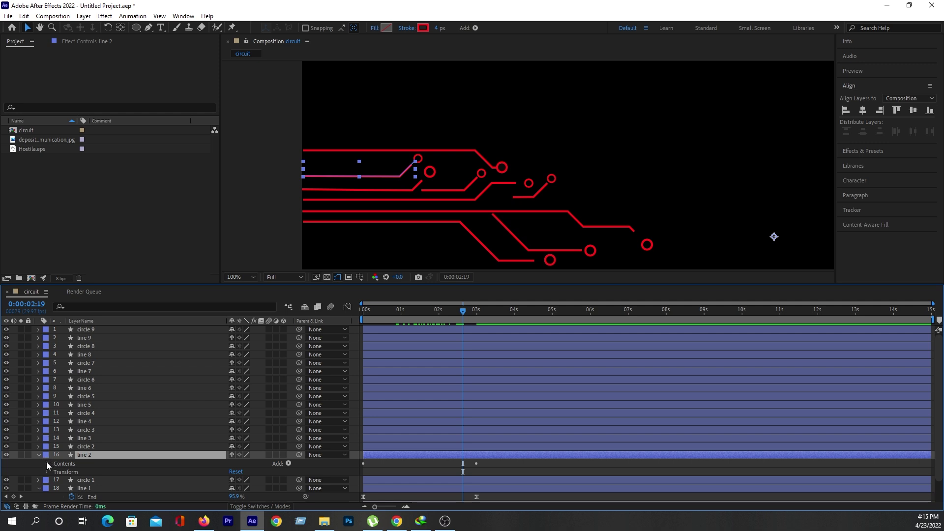
click(46, 463)
click(56, 471)
click(78, 473)
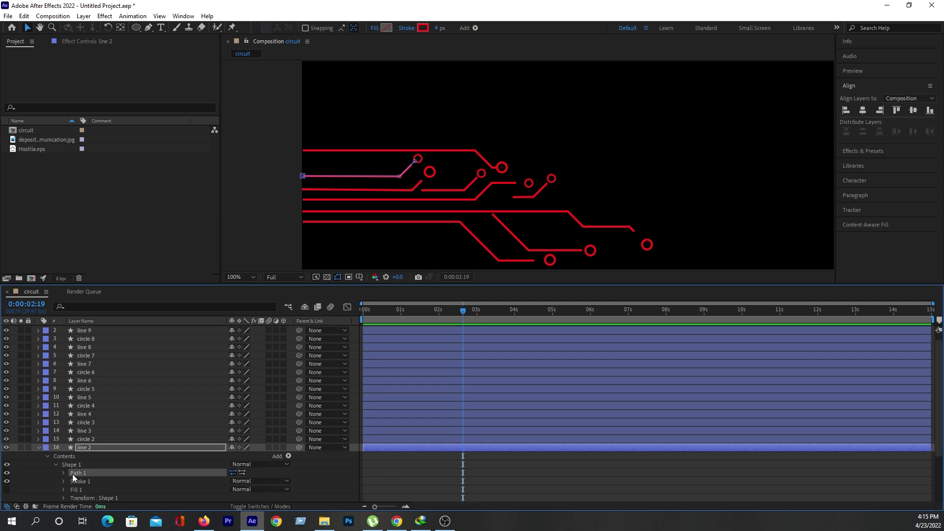
click(63, 473)
click(97, 483)
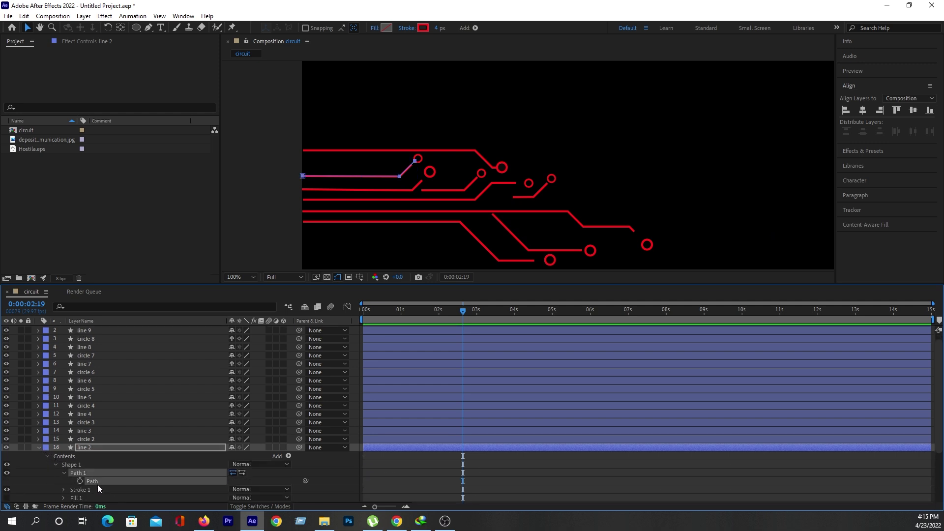
click(41, 449)
Step: Show circle 2's Position (763.5, 522.0) at frame 0 and begin centring its anchor
click(87, 439)
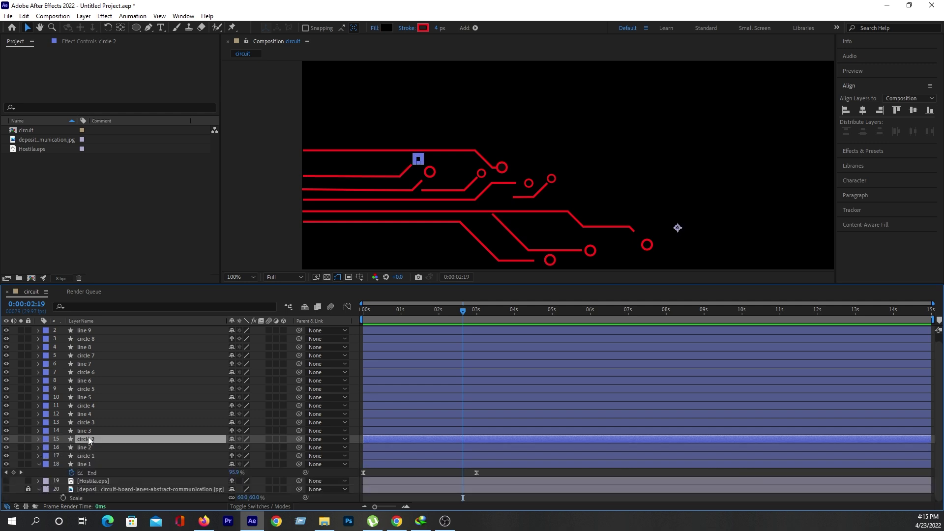
key(p)
key(Home)
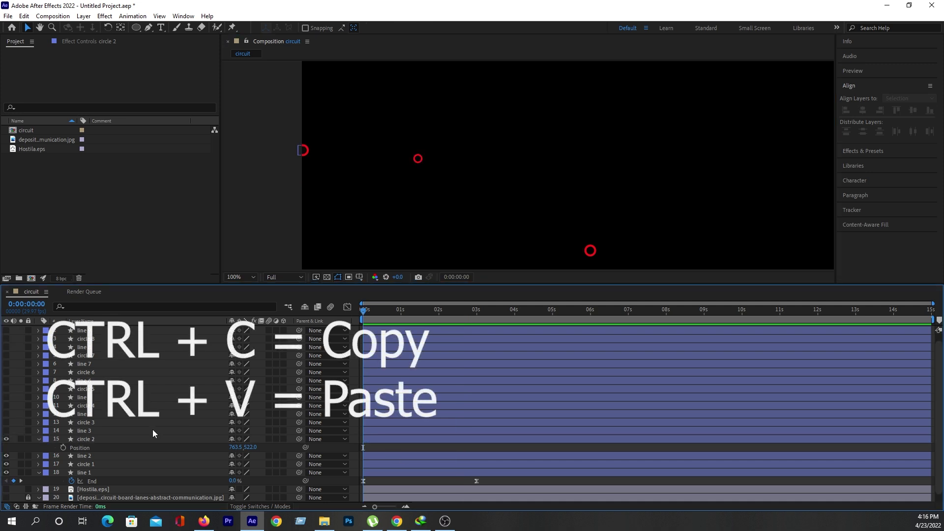
click(145, 439)
key(period)
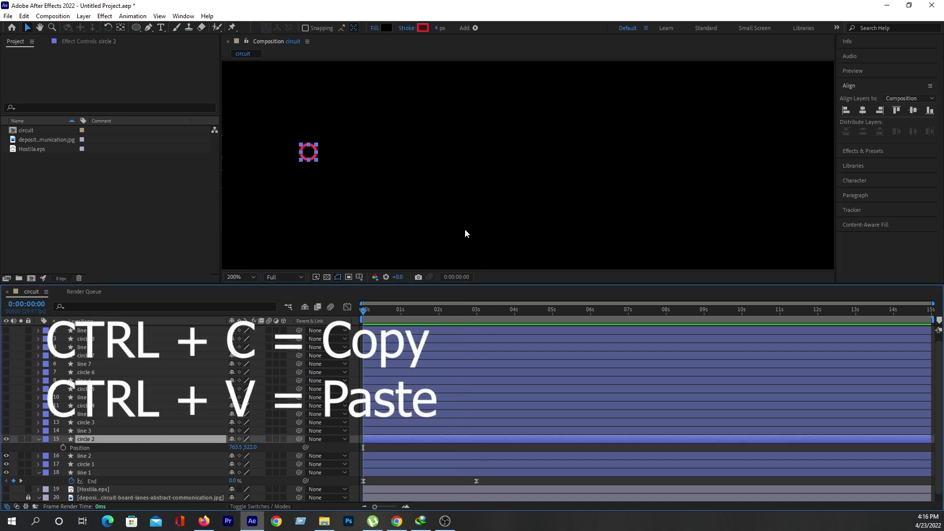
key(comma)
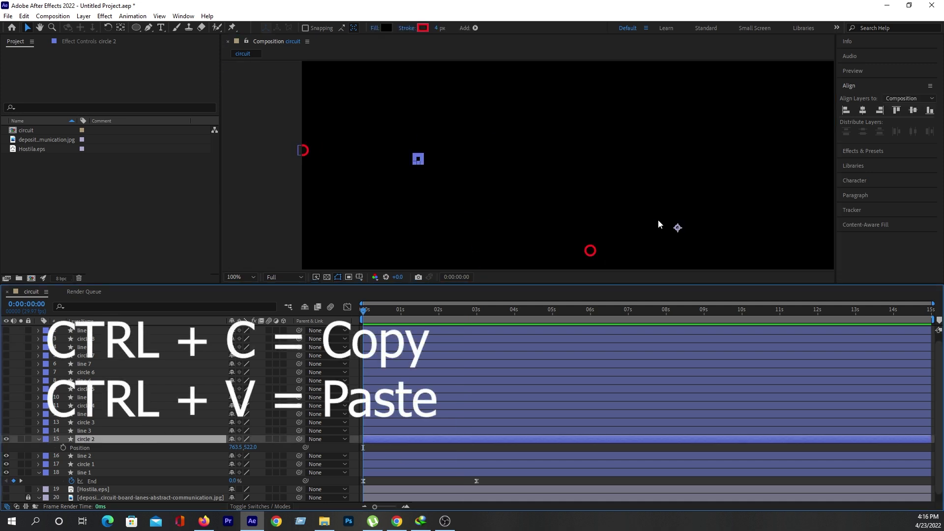
key(ctrl+alt+Home)
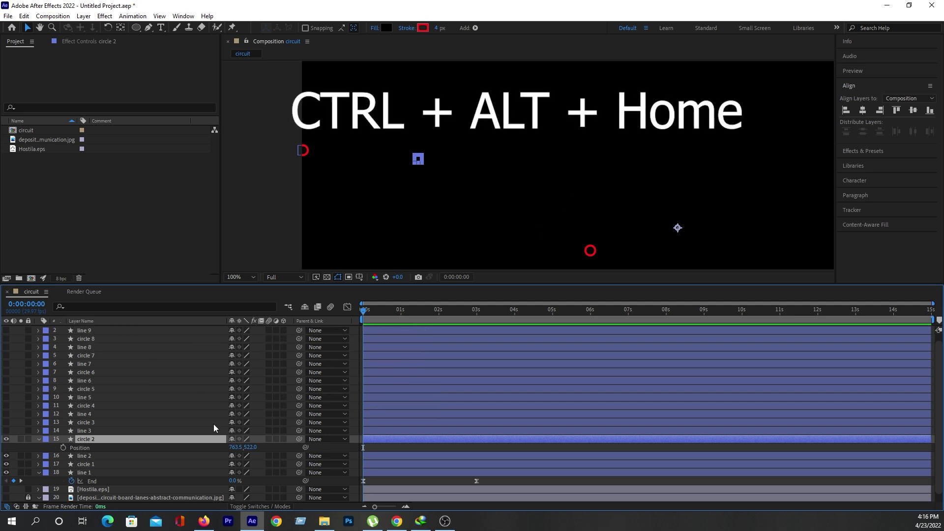
Step: Centre circle 2's anchor point on the circle, giving Position 236.0, 381.5
key(ctrl+alt+Home)
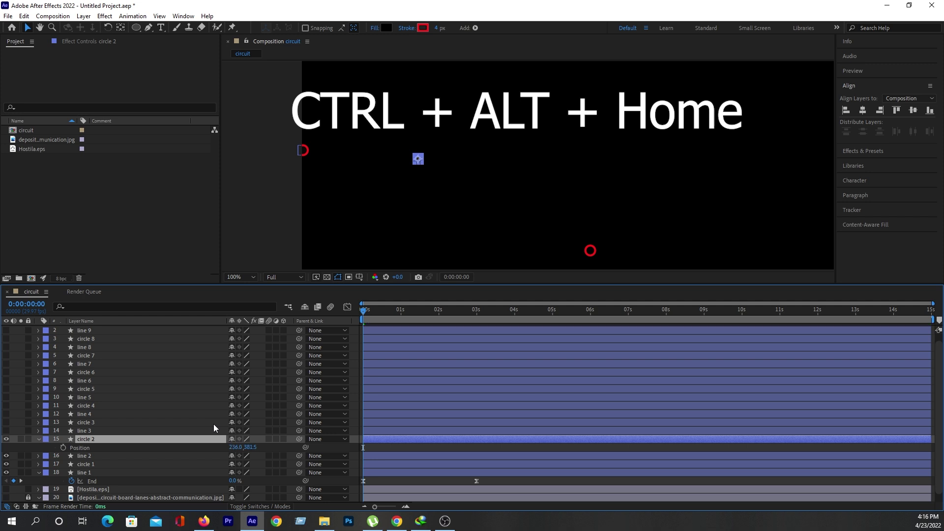
scroll(297, 175, up, 4)
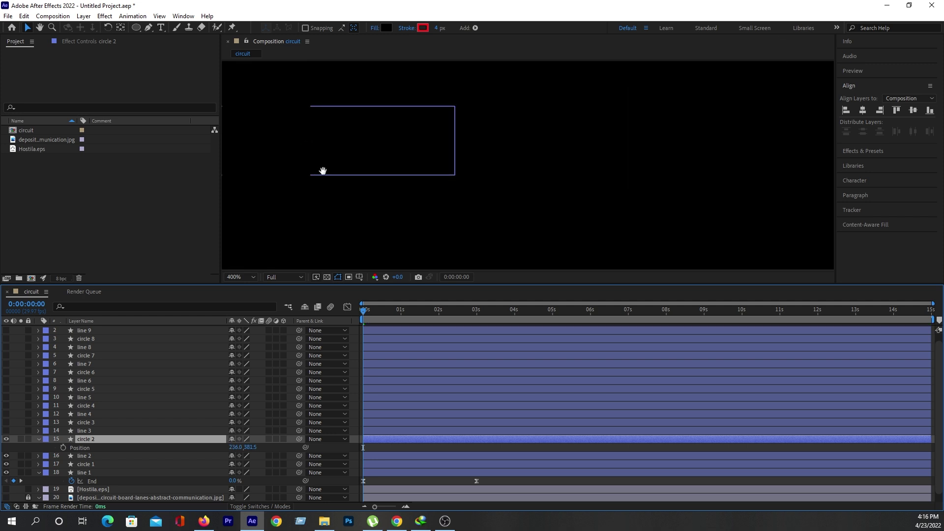
drag(323, 171, 614, 218)
key(v)
scroll(387, 178, down, 2)
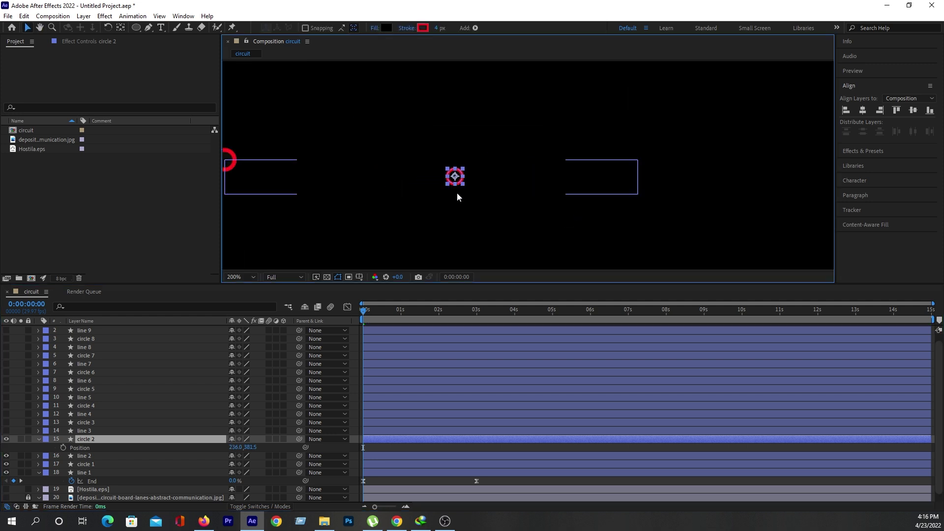
scroll(456, 193, down, 2)
key(comma)
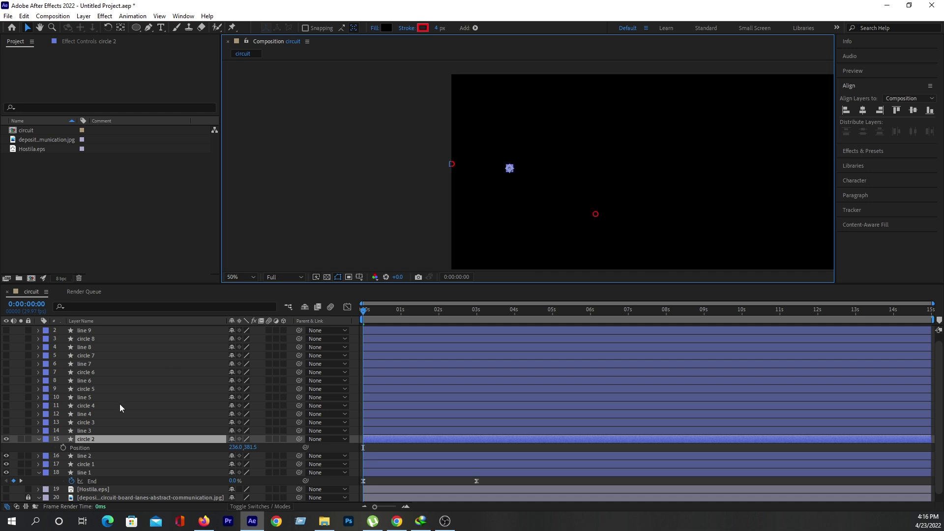
Step: Select circles 3 through 8 and make them visible again, then reselect circle 2
click(96, 421)
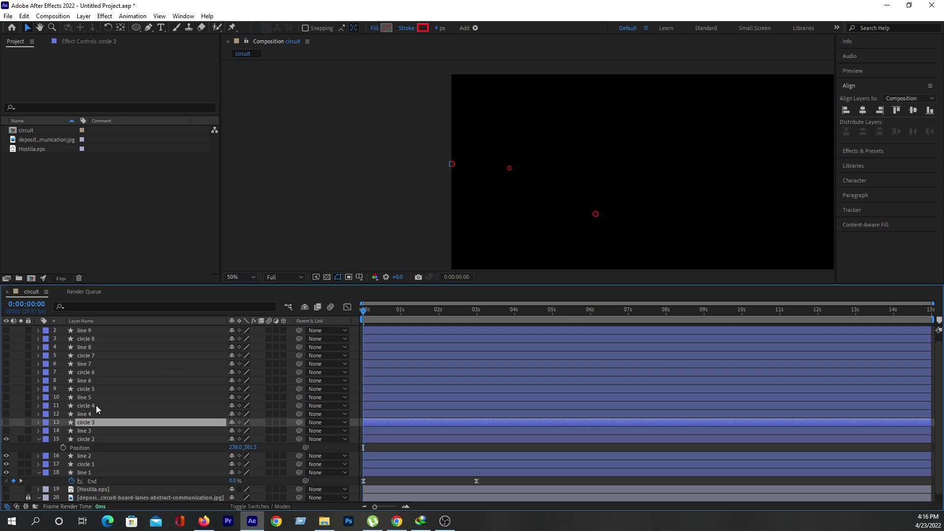
ctrl+click(96, 405)
ctrl+click(92, 388)
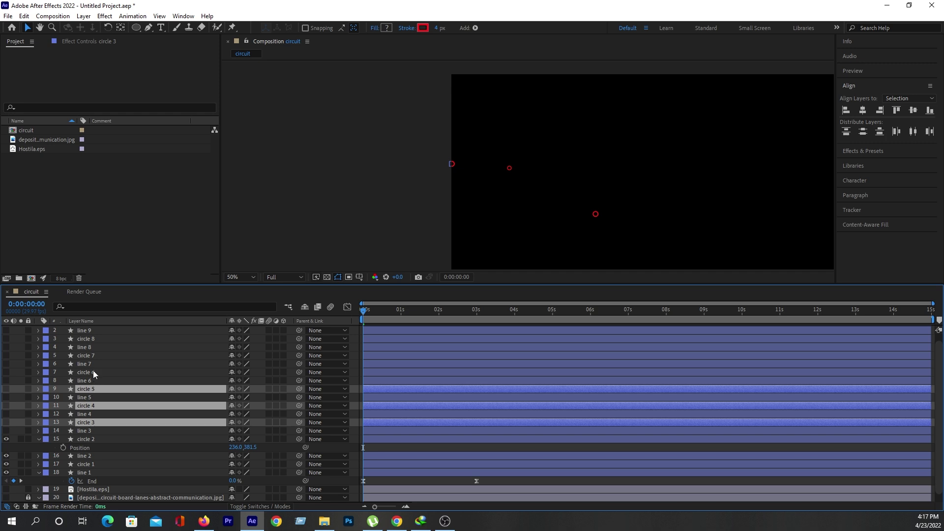
ctrl+click(92, 372)
ctrl+click(92, 339)
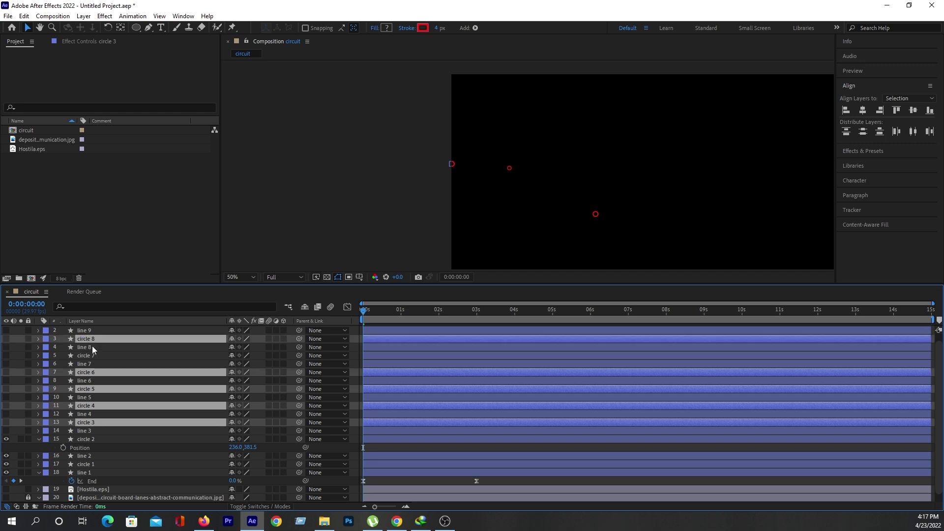
ctrl+click(93, 355)
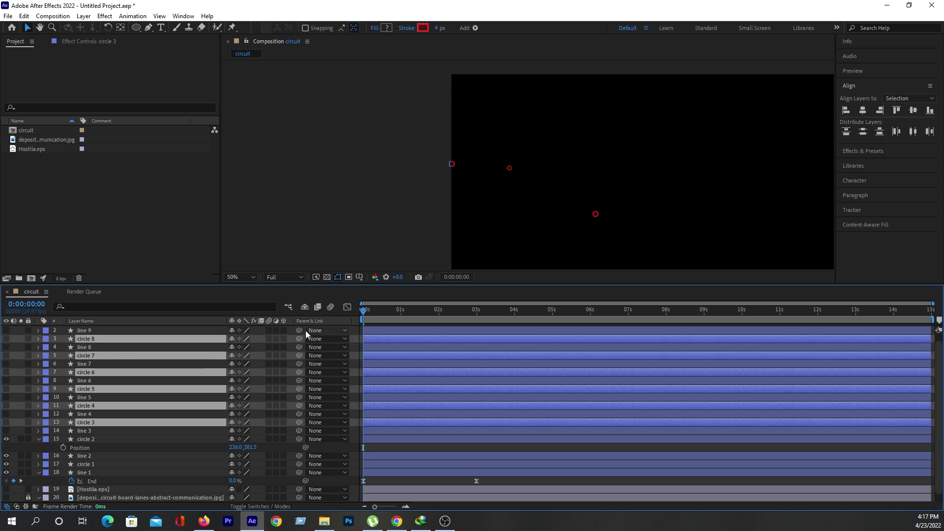
click(6, 338)
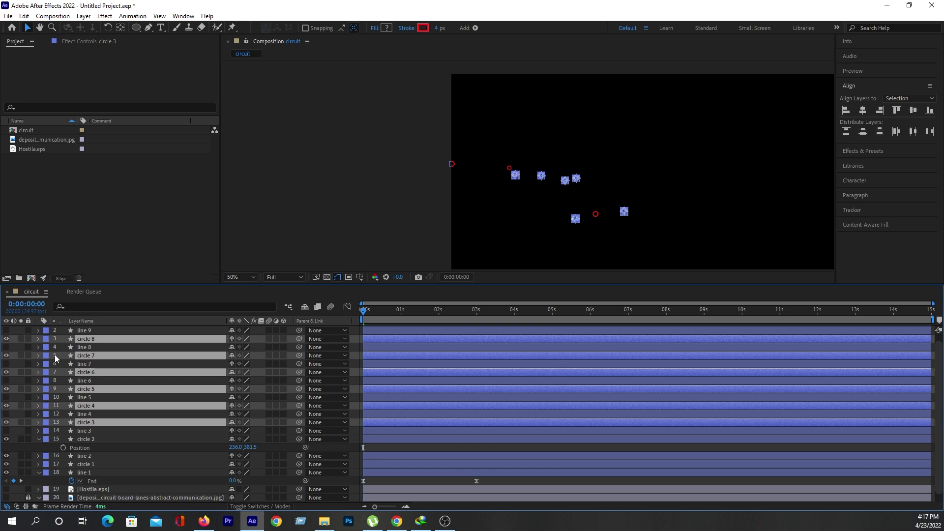
scroll(145, 418, down, 1)
click(146, 430)
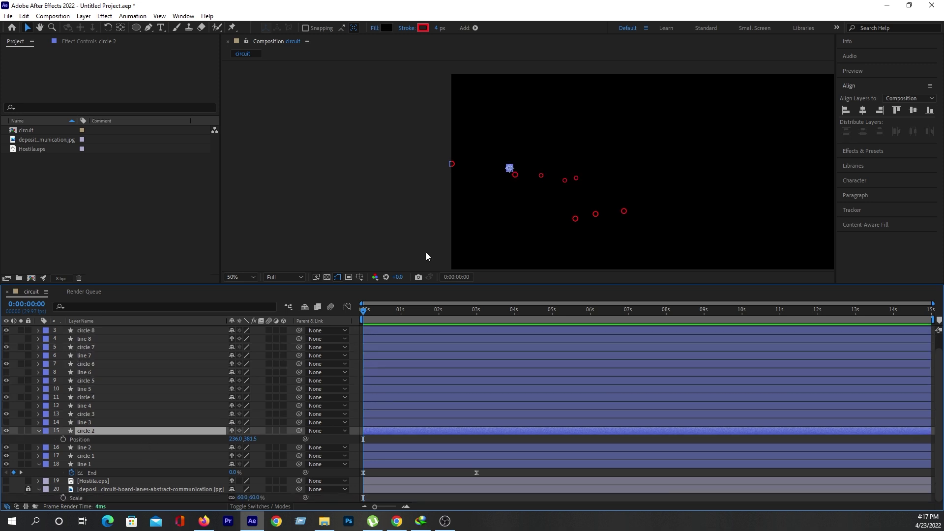
Step: Keyframe circle 2's Position at 0s and paste line 2's path as its motion
scroll(422, 256, up, 2)
scroll(432, 247, up, 2)
drag(370, 310, 482, 326)
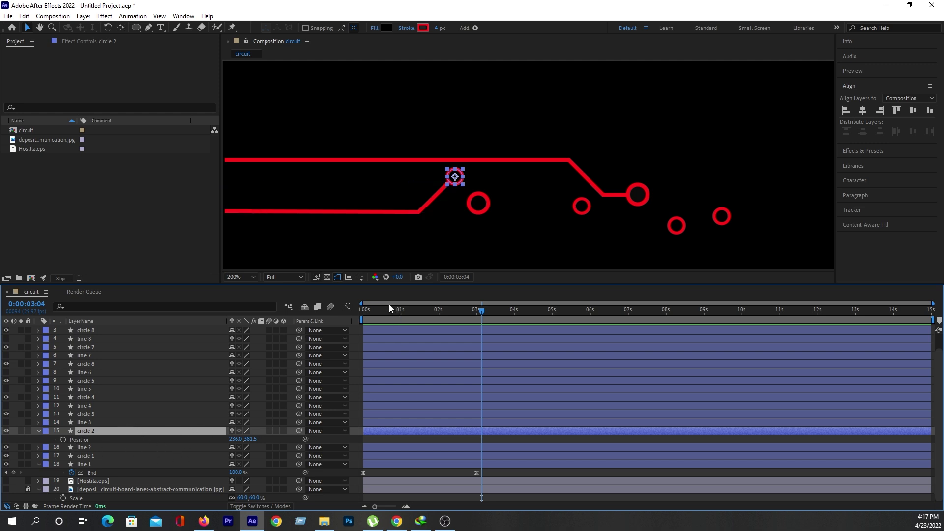
drag(384, 310, 334, 333)
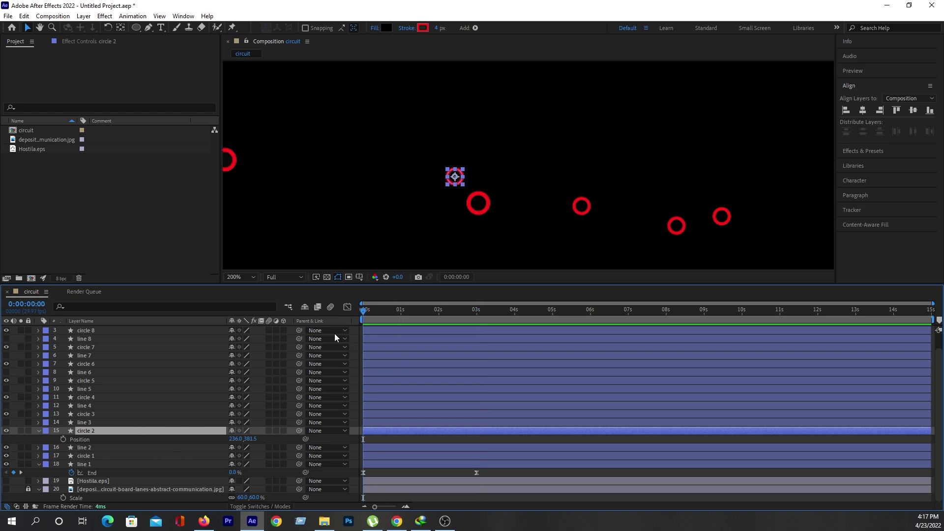
click(78, 439)
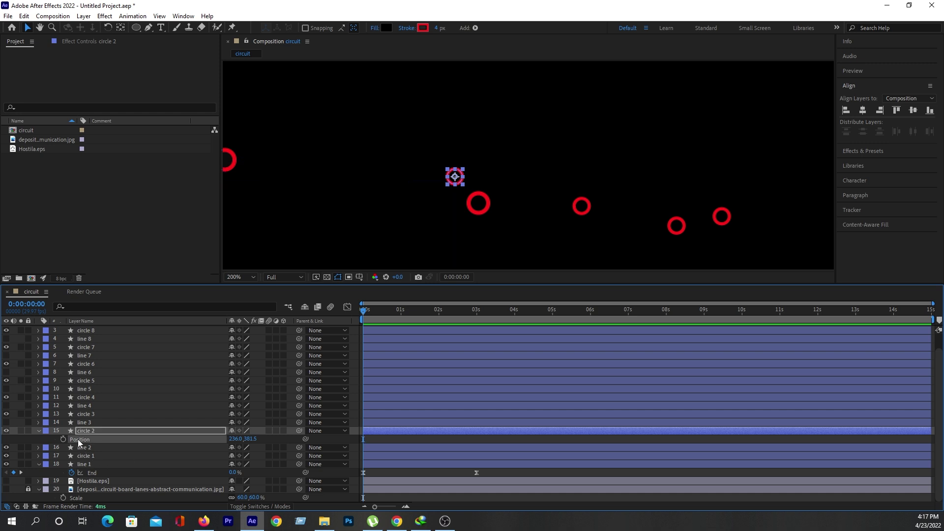
click(64, 439)
key(ctrl+v)
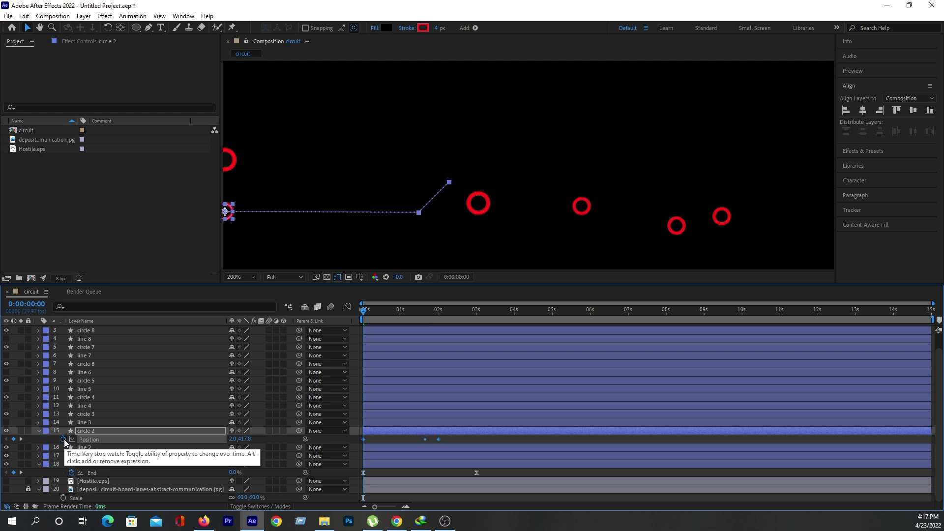
key(space)
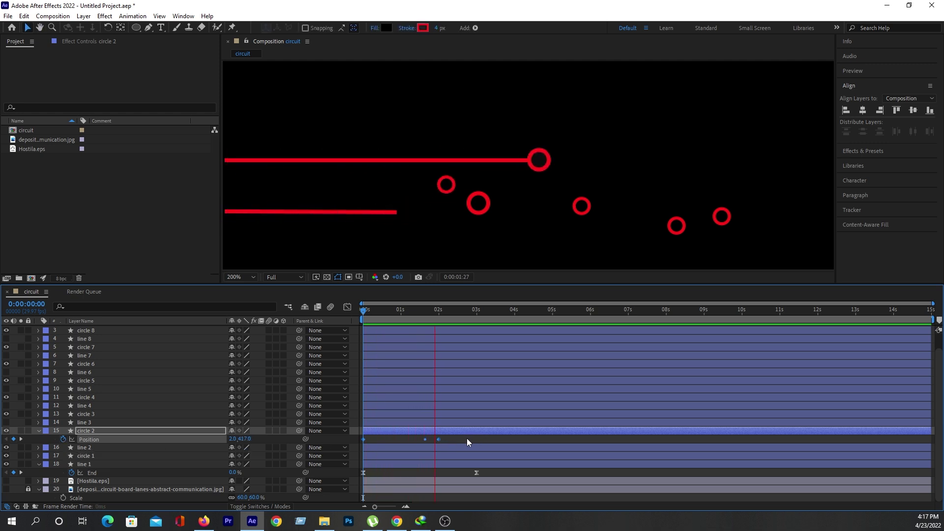
key(space)
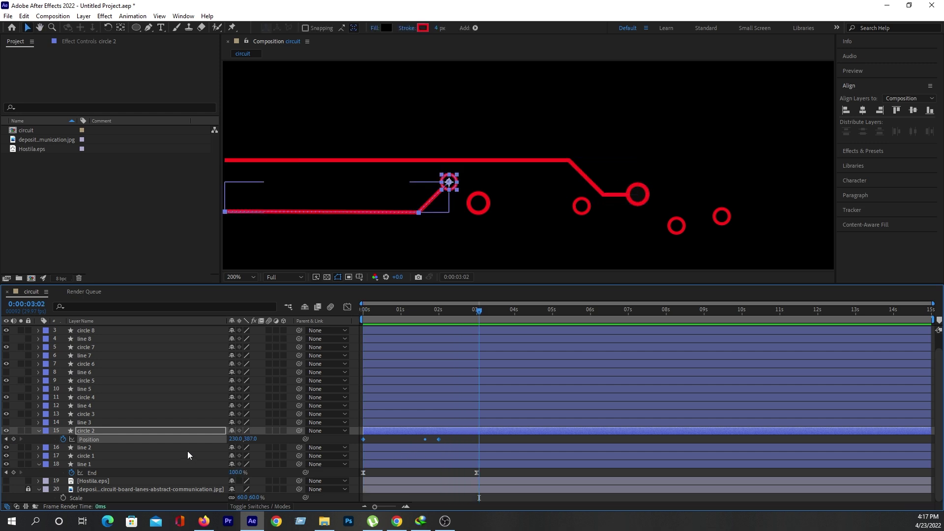
Step: Move circle 2's last keyframe to about 3s to match line 2's End, then preview
click(188, 450)
key(u)
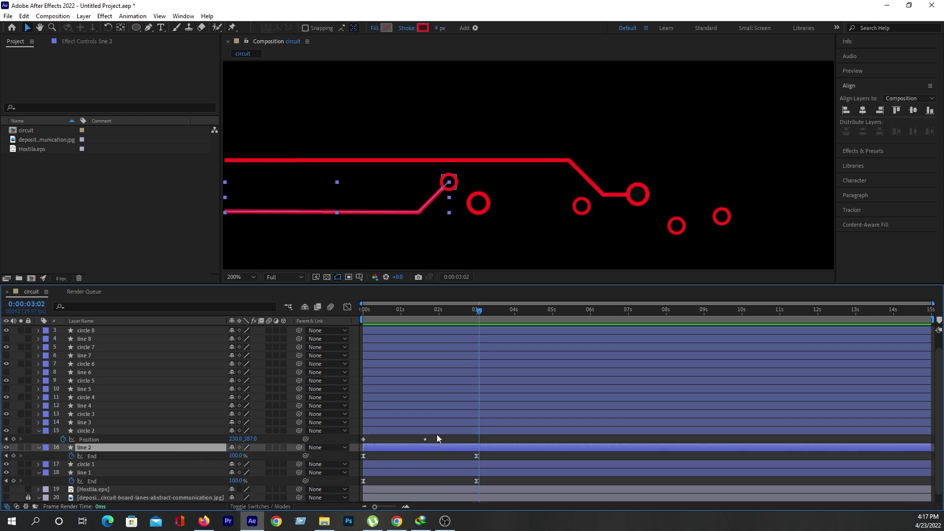
mouse_move(440, 443)
mouse_down()
mouse_move(473, 441)
mouse_move(413, 452)
mouse_move(359, 446)
mouse_up()
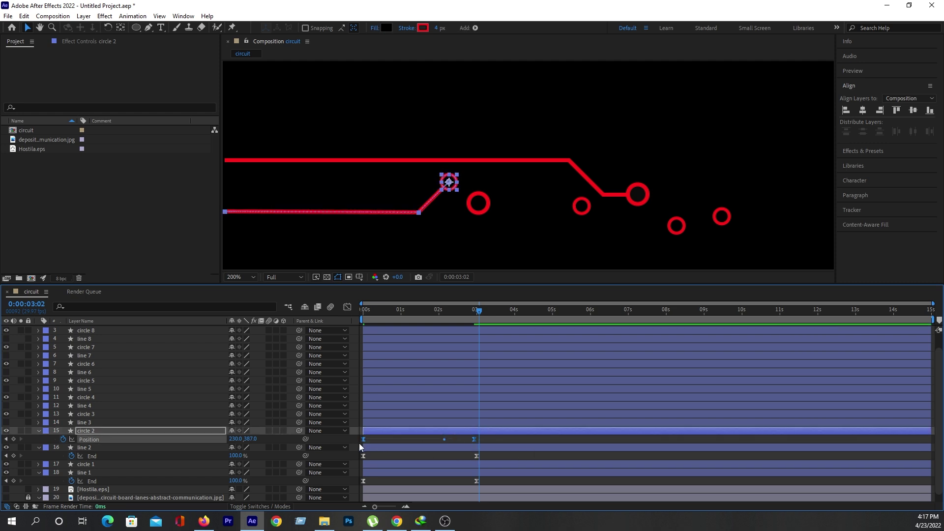
drag(474, 444, 476, 444)
key(Home)
key(space)
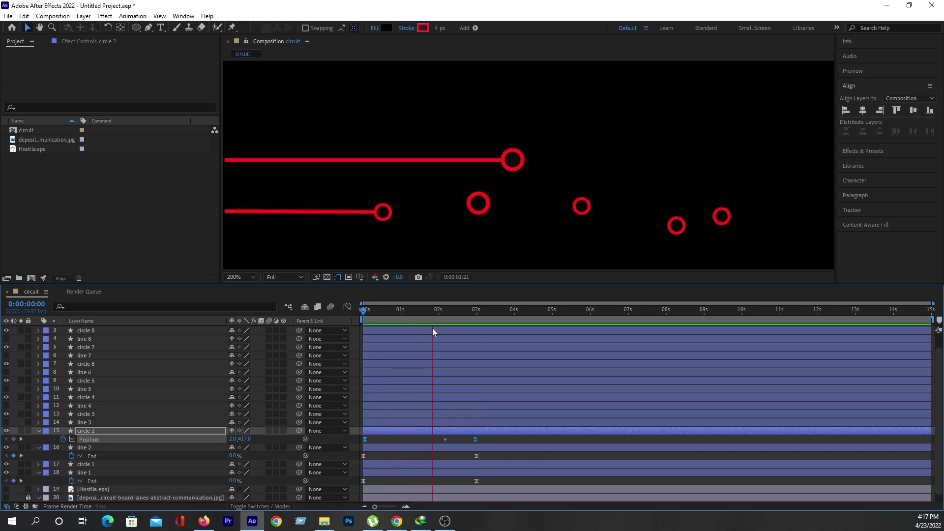
key(space)
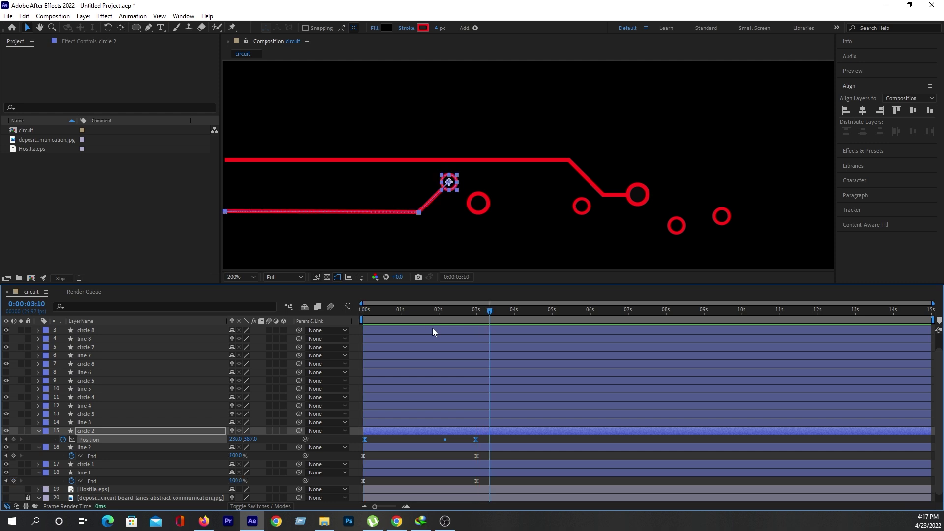
Step: Make line 3 visible and select its Shape 1 Path property for copying
click(115, 414)
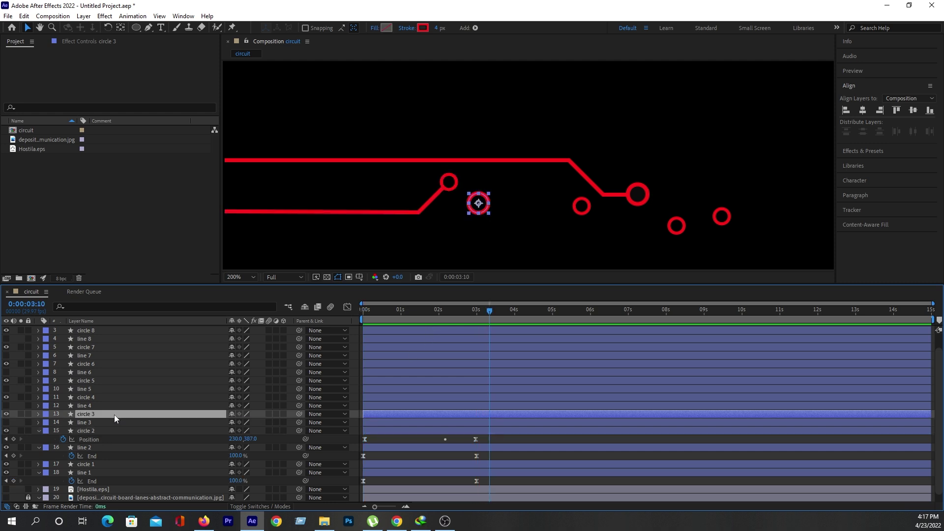
click(93, 423)
click(6, 422)
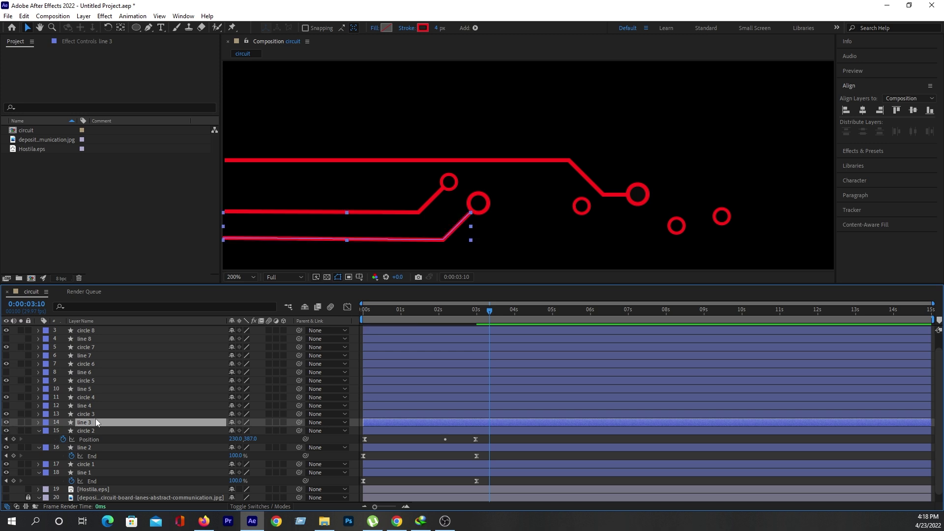
click(38, 423)
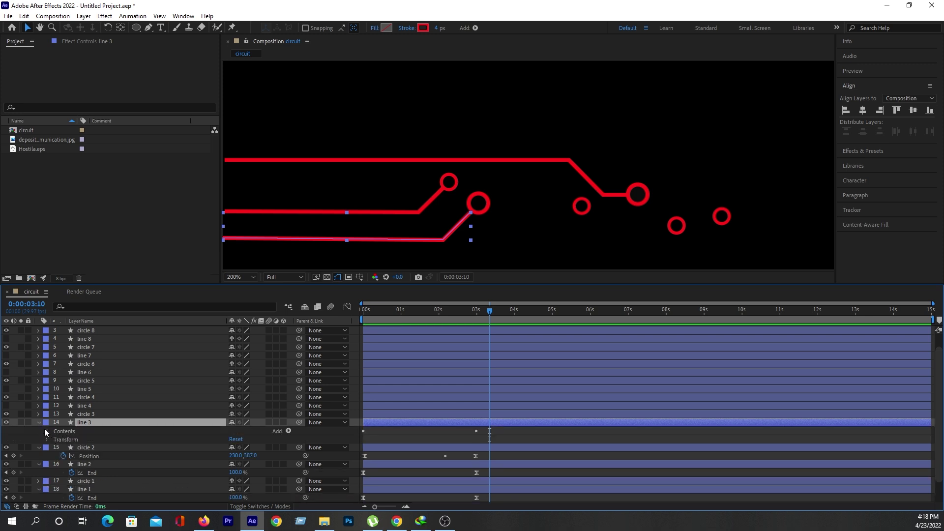
click(45, 430)
click(58, 440)
click(54, 439)
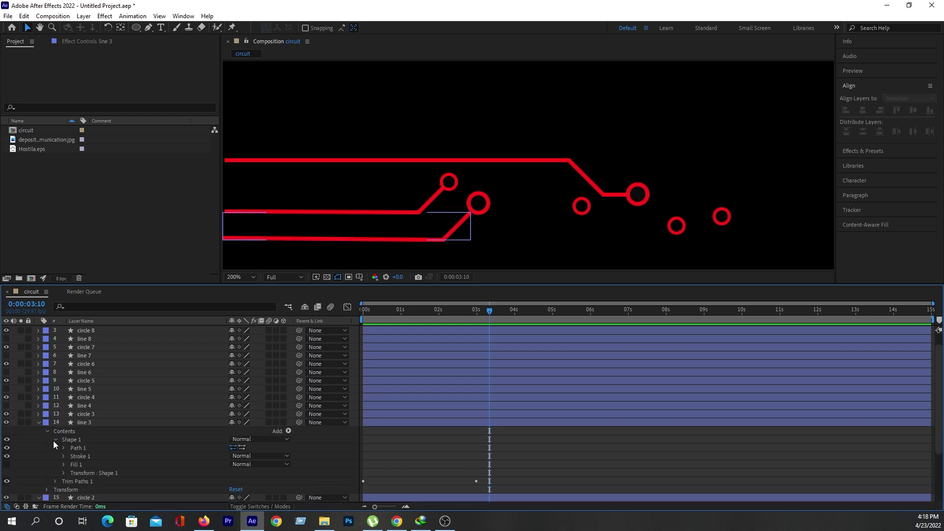
click(67, 448)
click(63, 448)
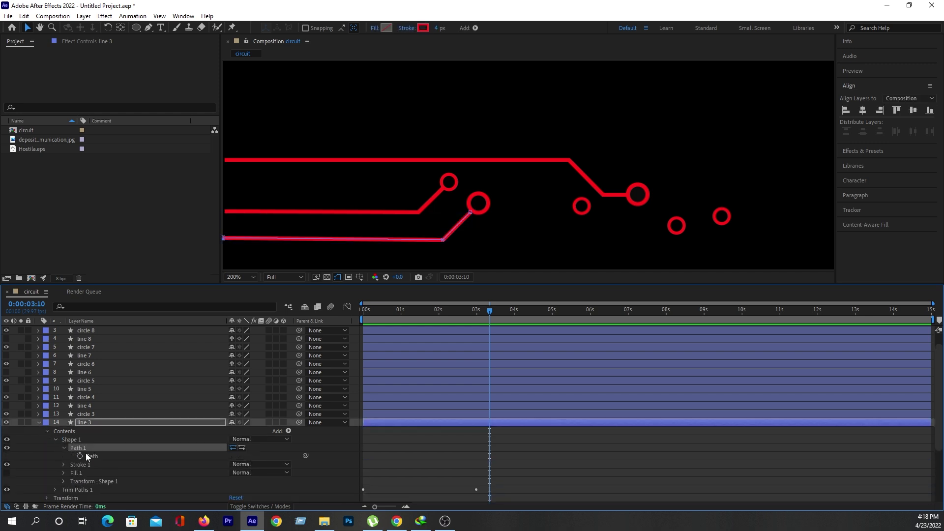
click(38, 423)
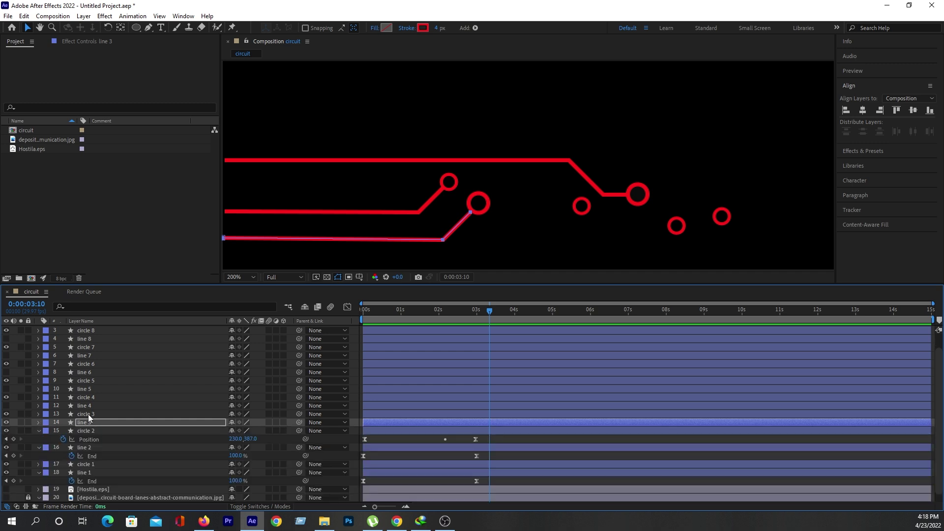
Step: Keyframe circle 3's Position at 0s and paste line 3's path as its motion
click(89, 415)
key(p)
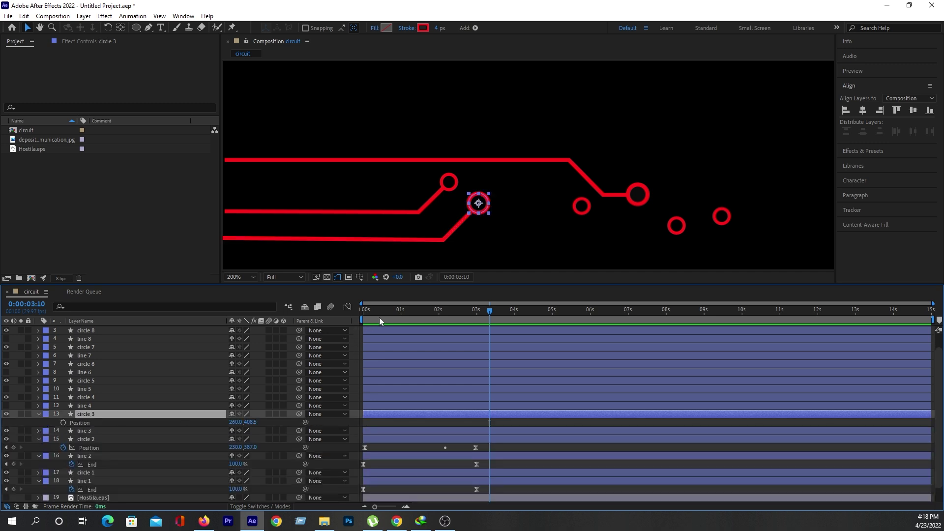
key(Home)
click(64, 423)
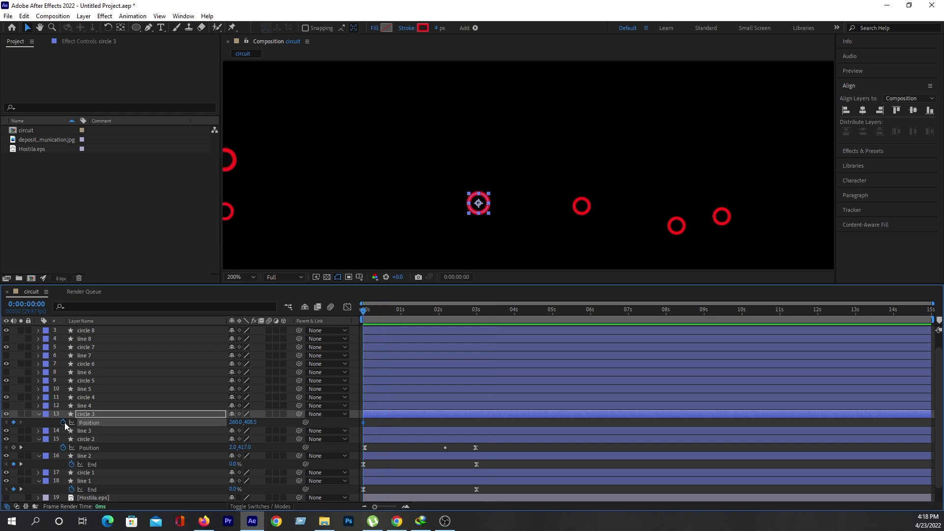
key(ctrl+v)
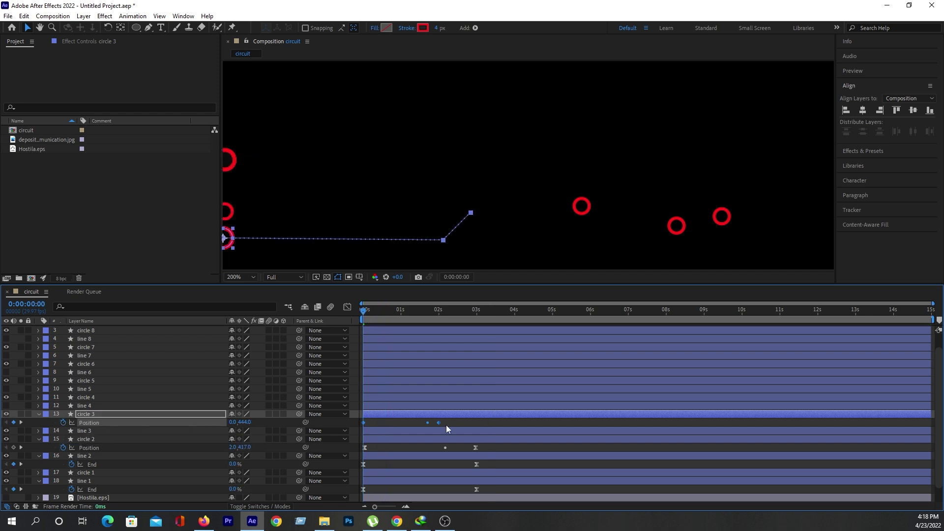
Step: Move circle 3's last keyframe to about 3s to match line 3's End, then preview
click(186, 432)
key(u)
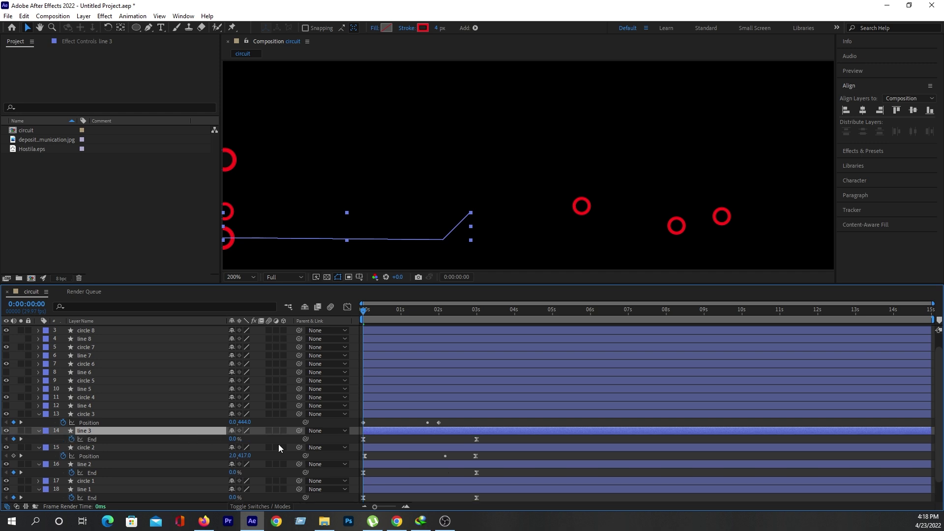
drag(439, 422, 476, 423)
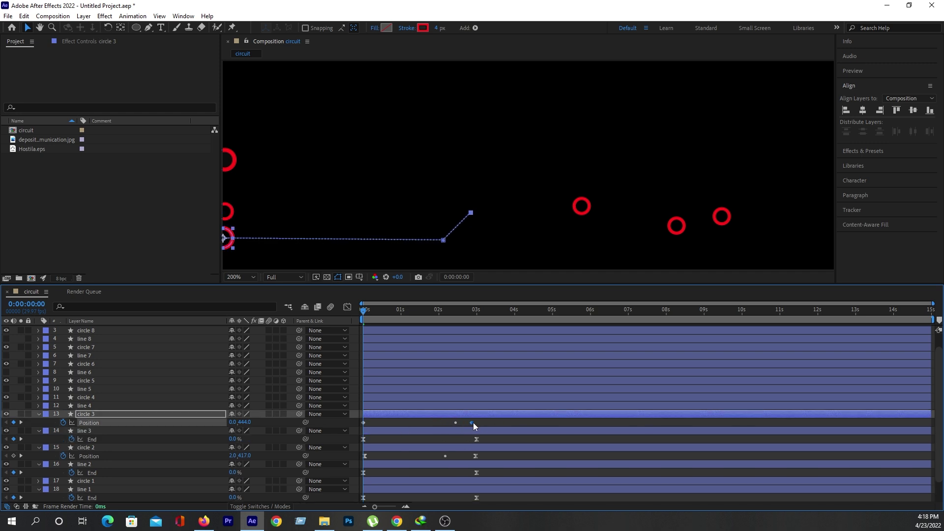
drag(489, 420, 359, 431)
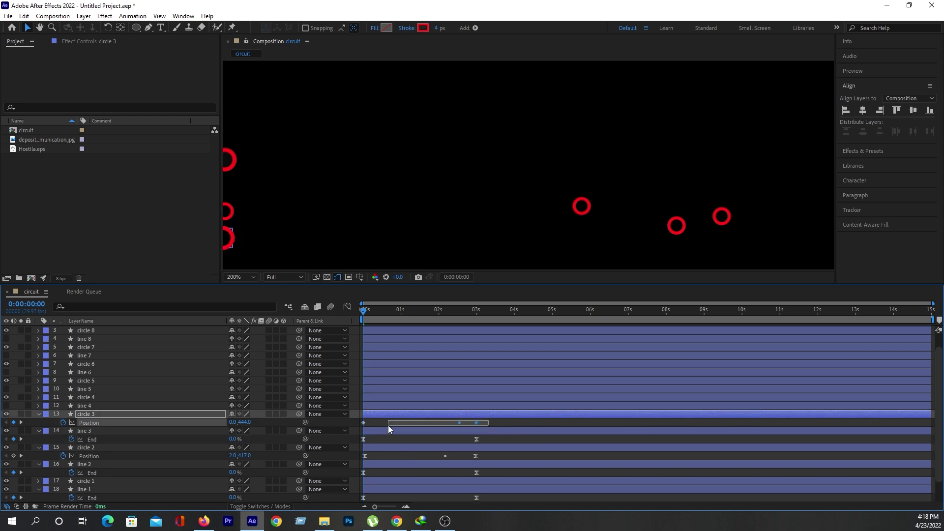
key(space)
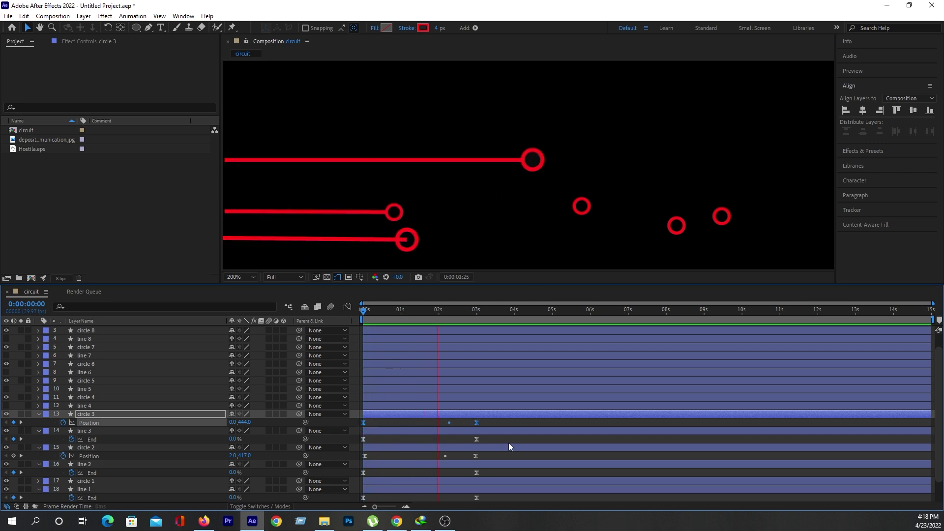
click(387, 27)
key(Escape)
key(ctrl+a)
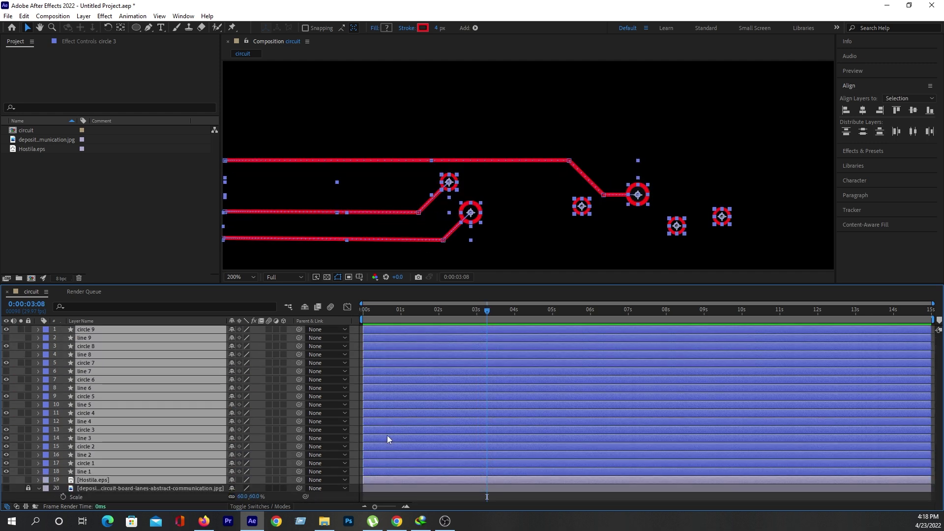
Step: Apply Easy Ease to circle 4's Position keys and move its last key to 3 seconds
key(u)
click(85, 421)
key(u)
click(86, 413)
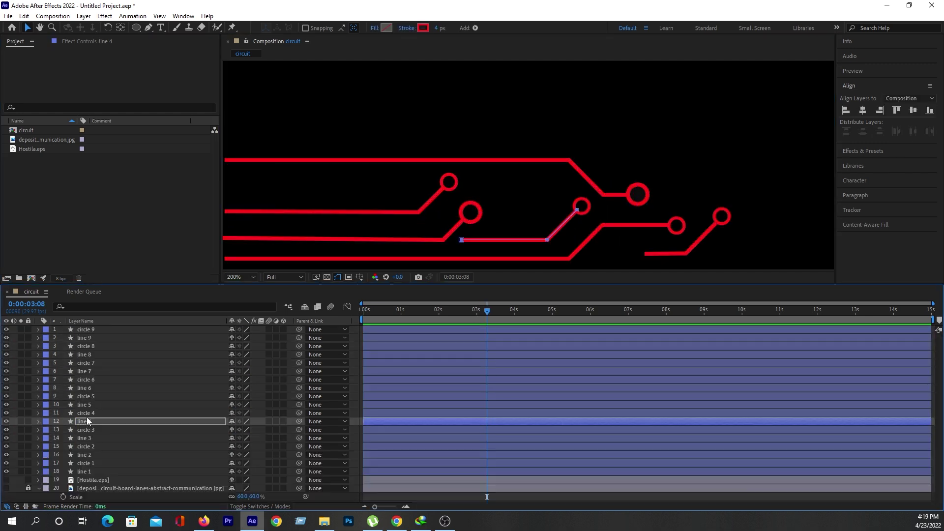
key(u)
key(Home)
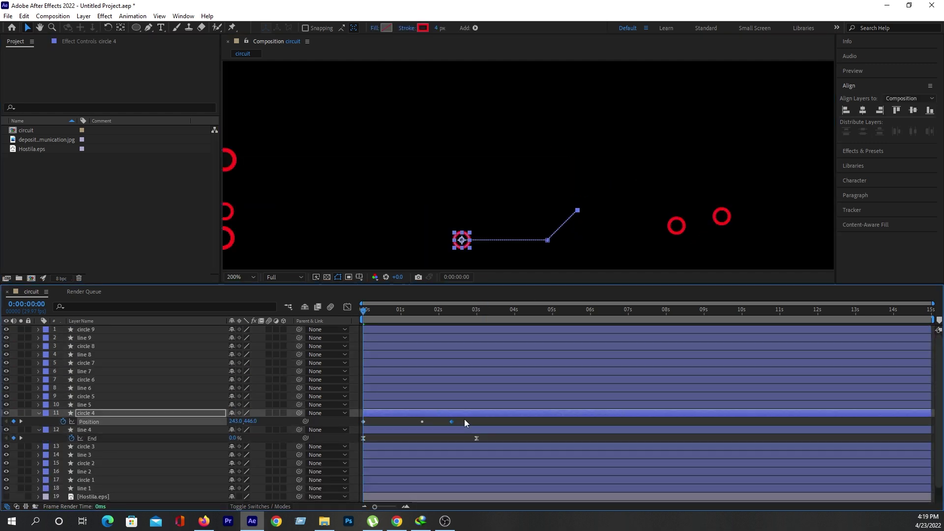
key(F9)
mouse_move(452, 421)
mouse_down()
mouse_move(475, 421)
mouse_move(476, 405)
mouse_up()
Step: Apply Easy Ease to circle 5's Position keys and move its last key to 3 seconds
click(84, 396)
key(u)
click(83, 413)
key(u)
key(F9)
click(83, 388)
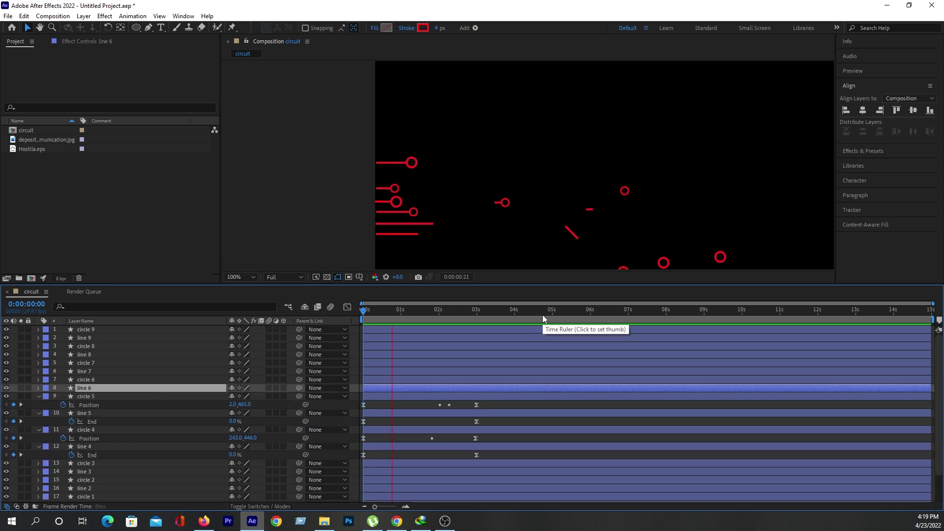
drag(393, 310, 482, 310)
Step: Expand line 6's contents and show its End keyframes at the start of the timeline
click(39, 388)
click(47, 396)
key(u)
key(Home)
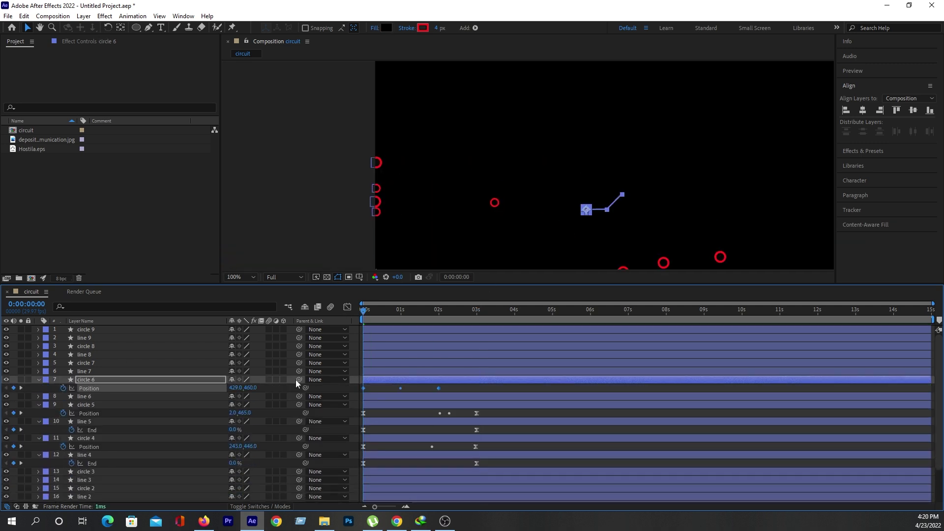
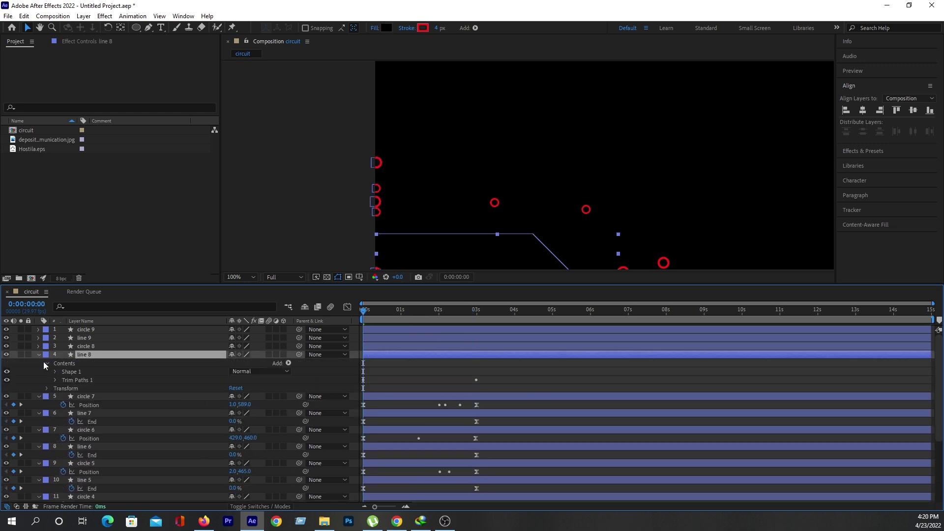
Step: Reveal the Position keyframes of circles 8 and 9 and apply Easy Ease to circle 9's keys
key(u)
click(86, 347)
key(u)
key(ctrl+z)
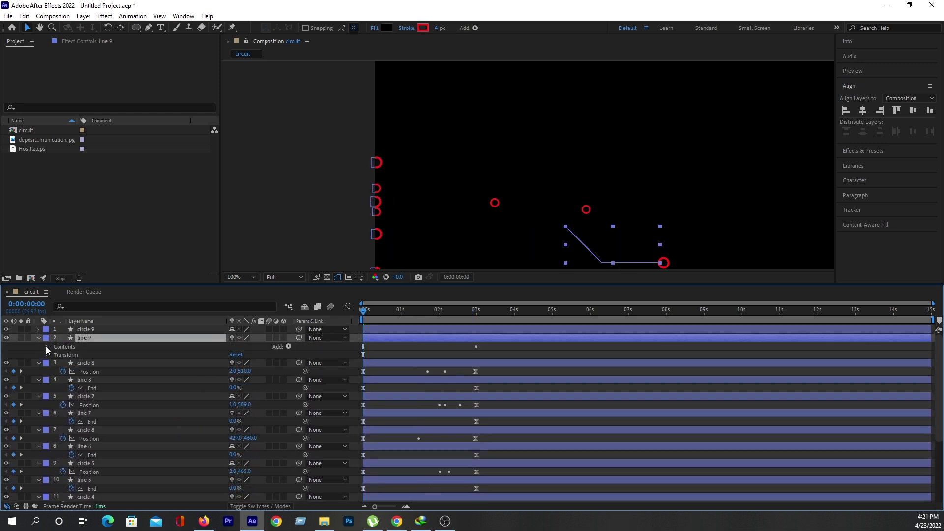
click(62, 330)
key(p)
key(ctrl+z)
key(ctrl+z)
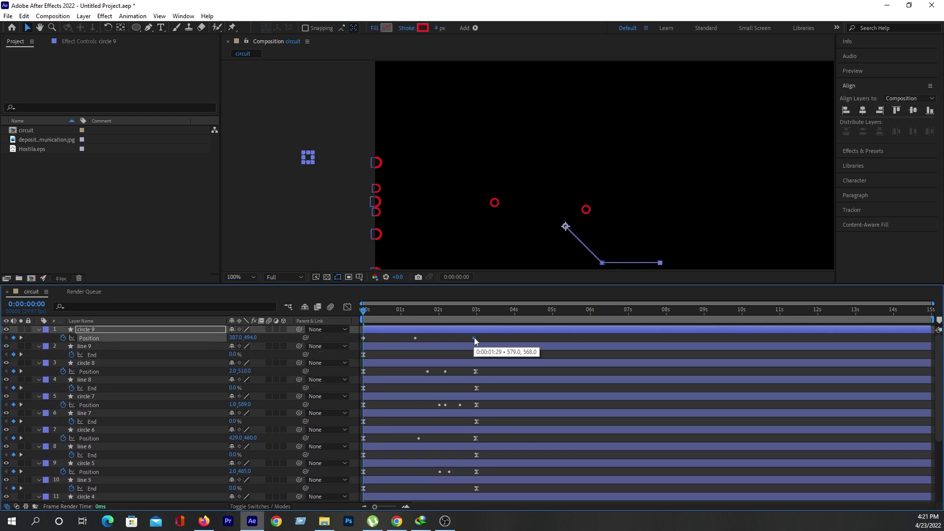
drag(480, 337, 347, 343)
key(F9)
Step: Zoom the composition to 50%, enlarge the viewer and fit the composition inside it
key(comma)
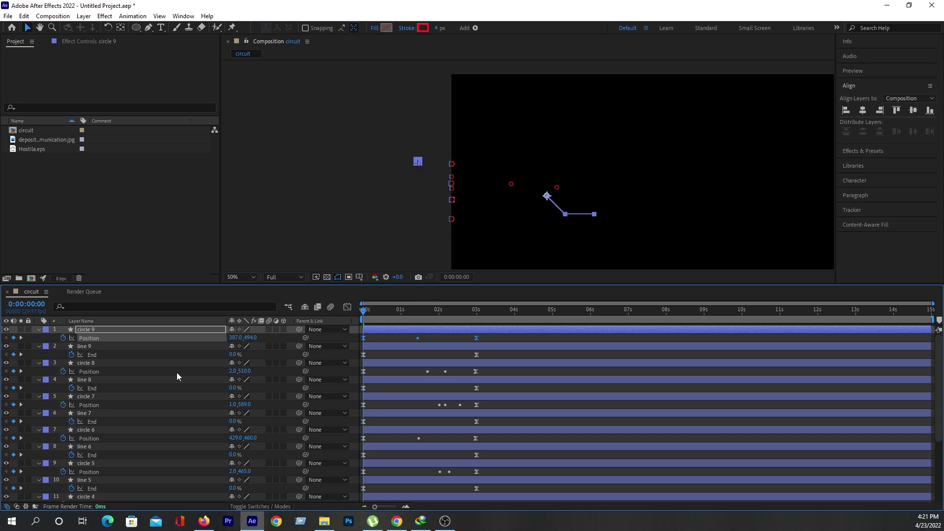
drag(379, 285, 376, 306)
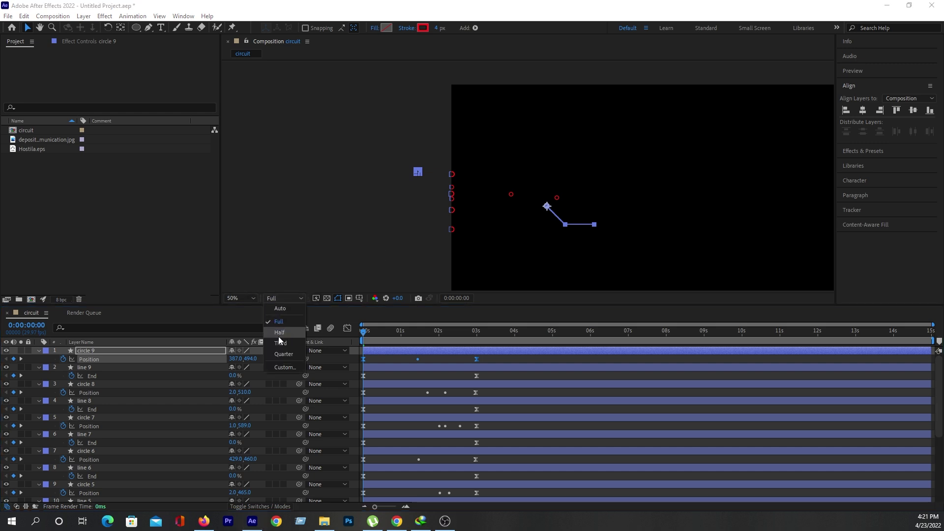
click(252, 297)
click(252, 320)
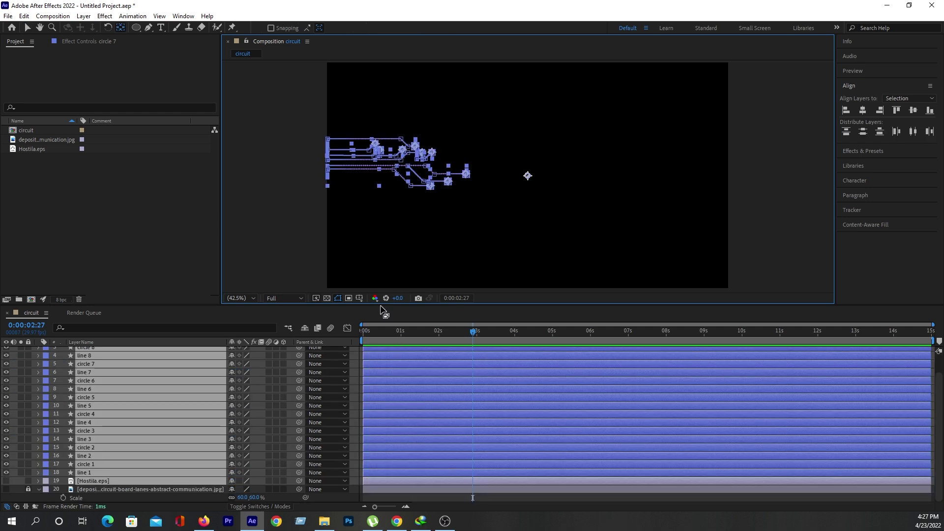
drag(380, 306, 381, 348)
click(192, 294)
Step: Preview the red circuit animation from the start
click(383, 376)
key(Home)
key(space)
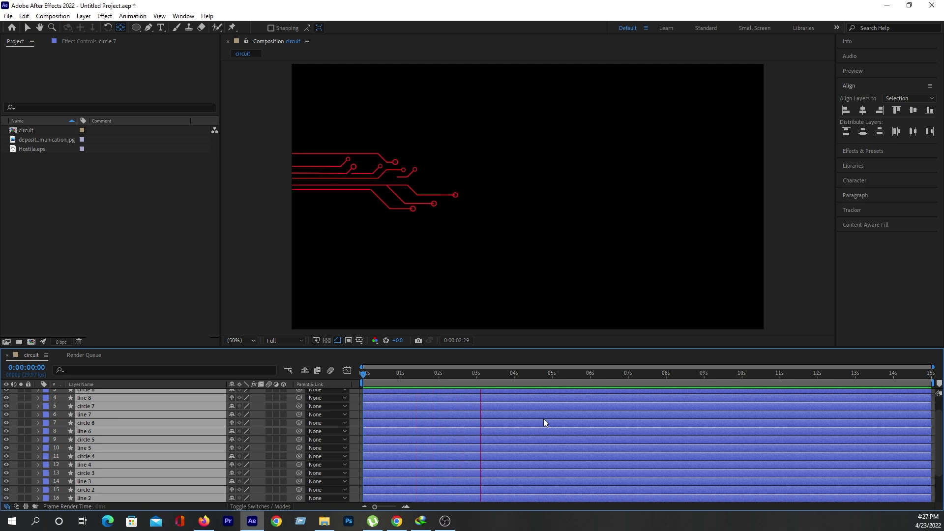
click(196, 491)
right_click(196, 491)
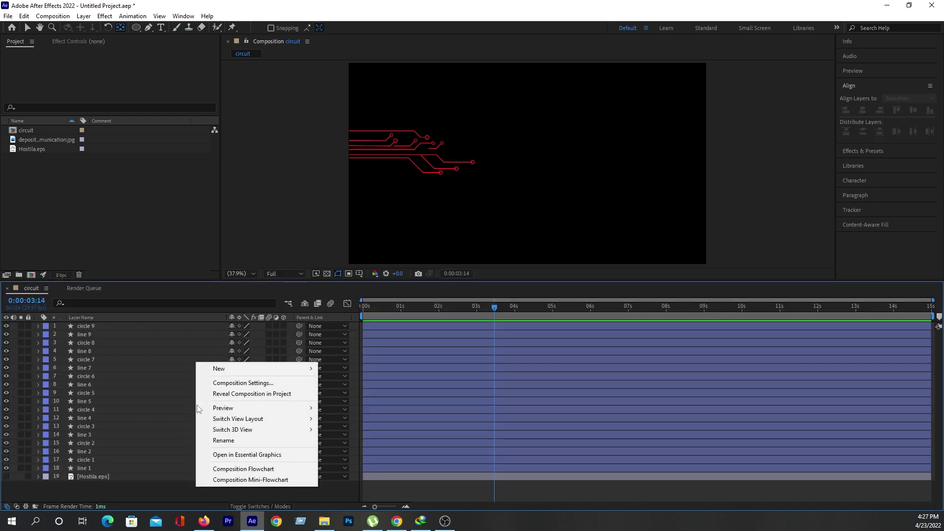
Step: Create a solid named 'saber line' and move it down to sit just above circle 1
mouse_move(224, 369)
click(346, 396)
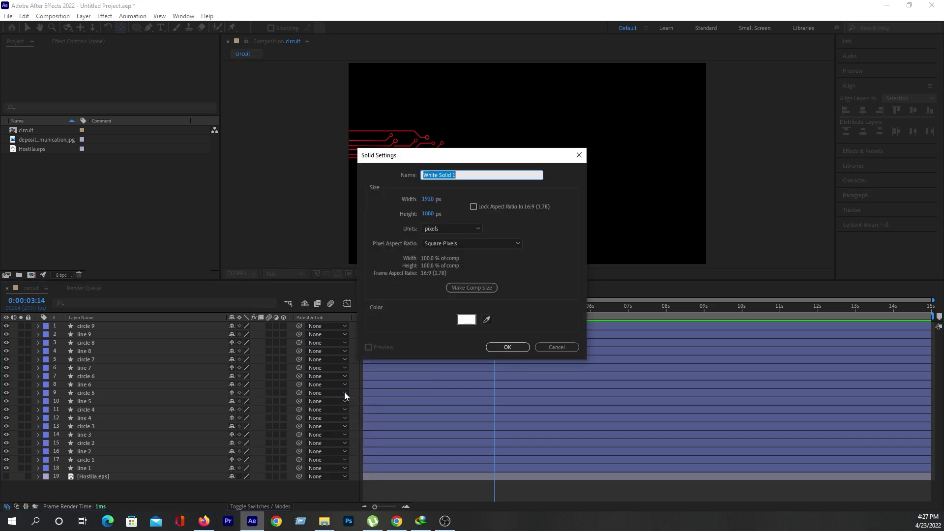
text(saber line)
key(Return)
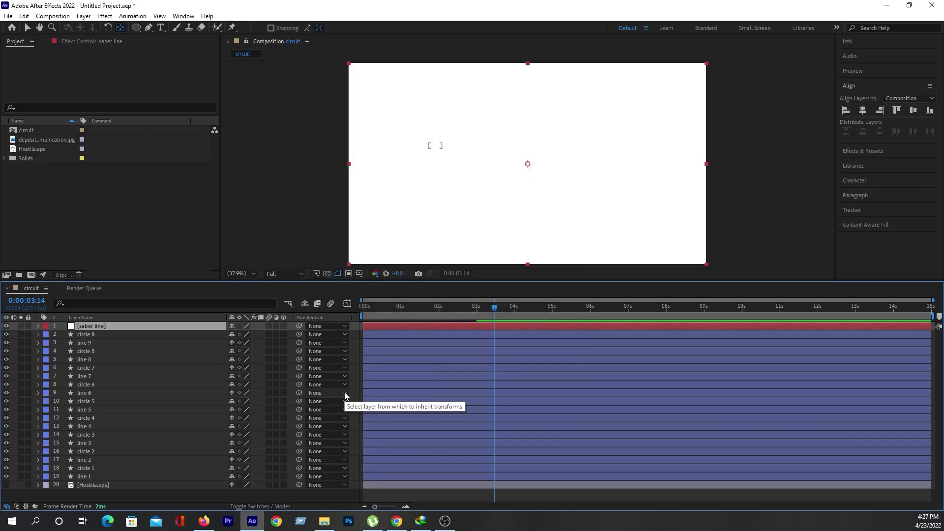
drag(99, 328, 121, 470)
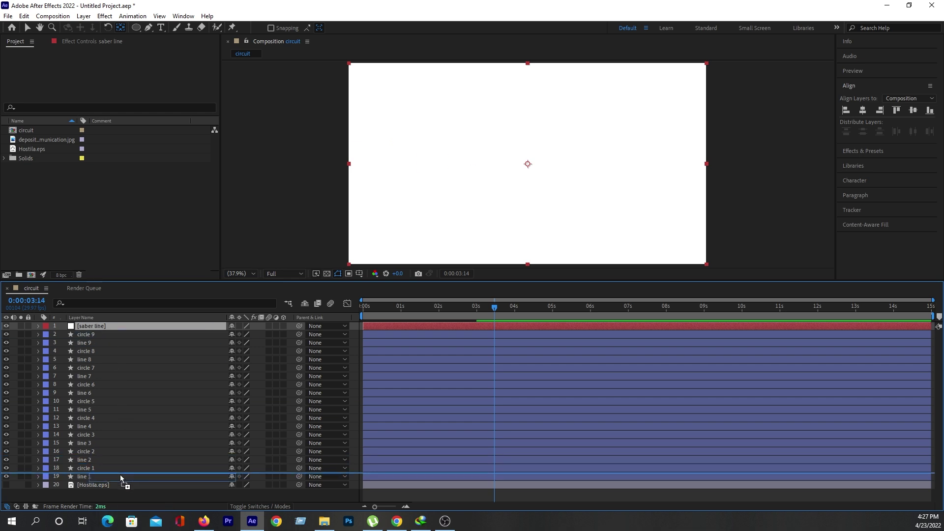
drag(120, 468, 122, 470)
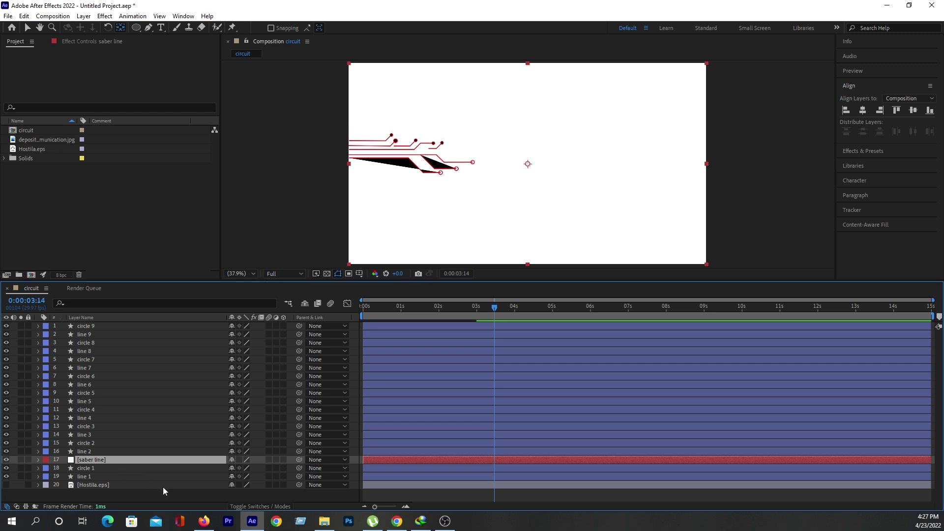
Step: Zoom to 100% and set line 9's fill to None
click(232, 496)
key(slash)
click(28, 27)
scroll(390, 183, left, 5)
click(417, 174)
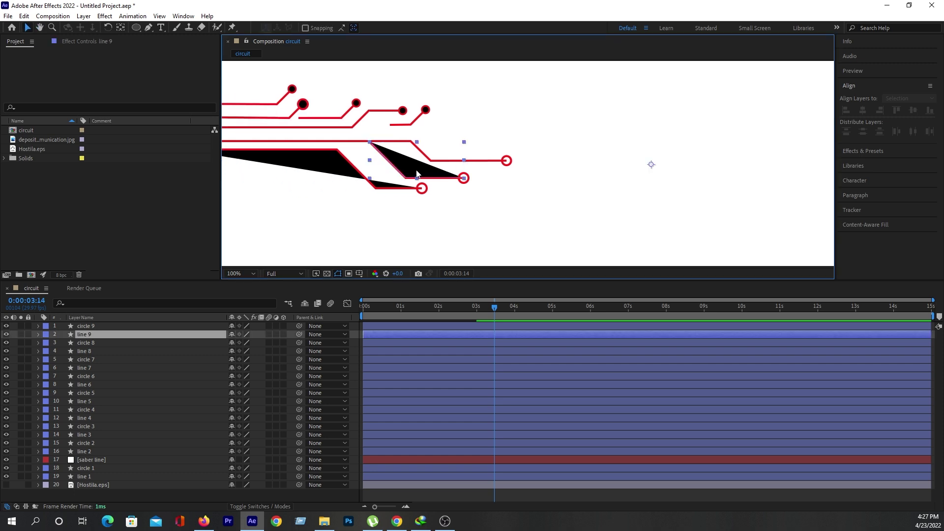
click(378, 28)
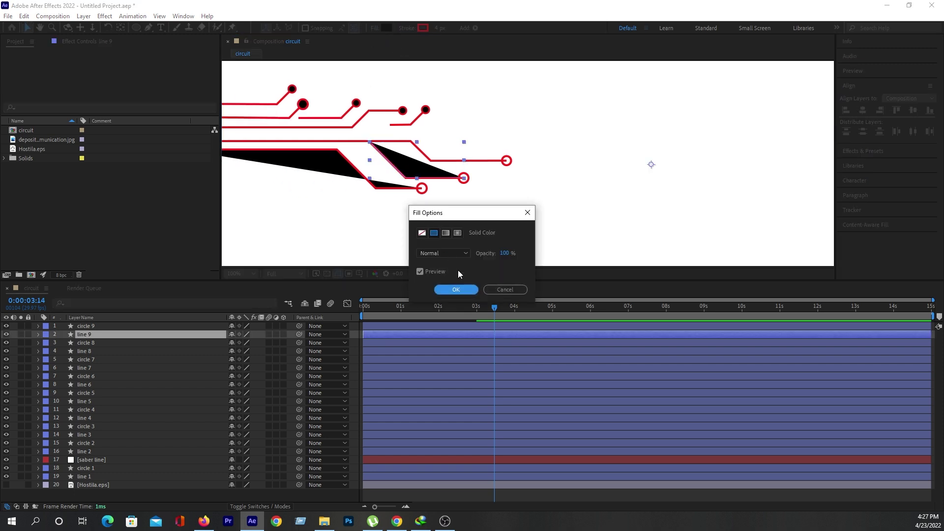
click(455, 290)
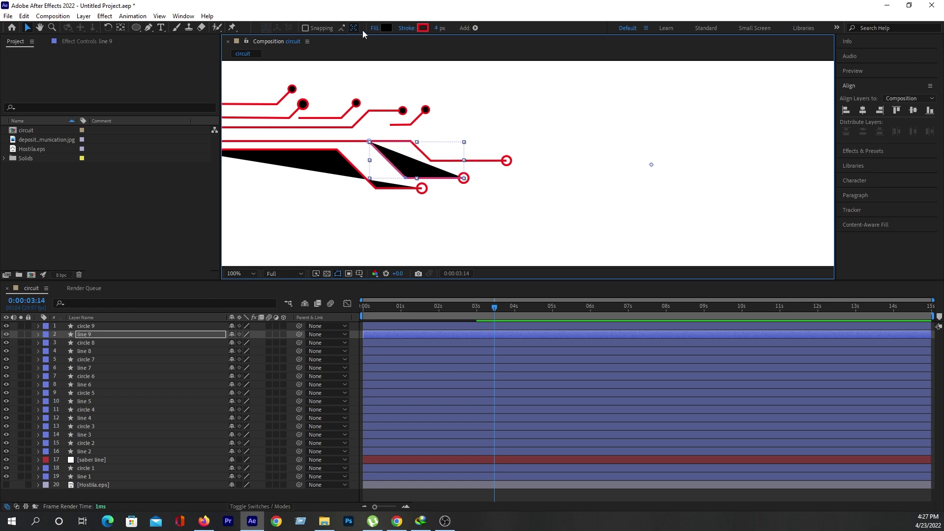
click(375, 28)
click(423, 233)
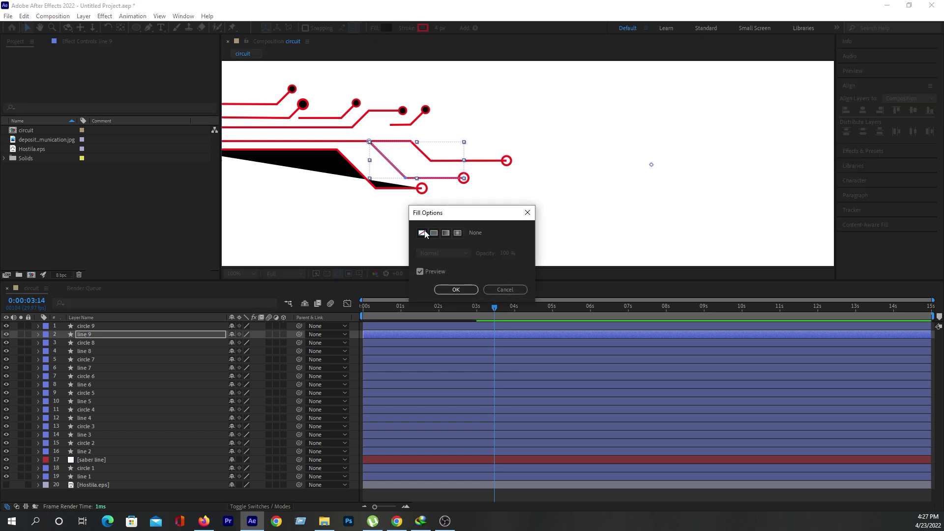
click(455, 288)
Step: Set line 8's fill to None as well and zoom back out to 50%
click(308, 157)
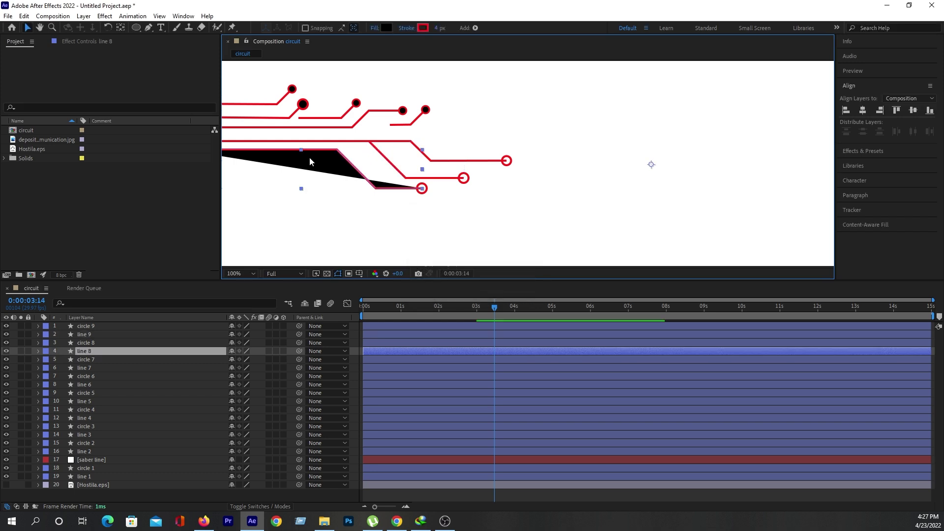
click(375, 29)
click(421, 233)
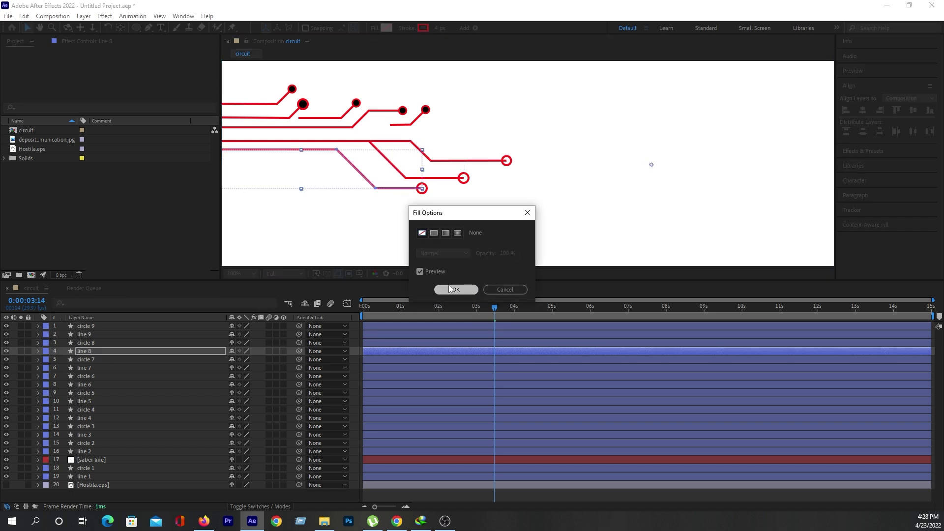
click(452, 289)
click(225, 494)
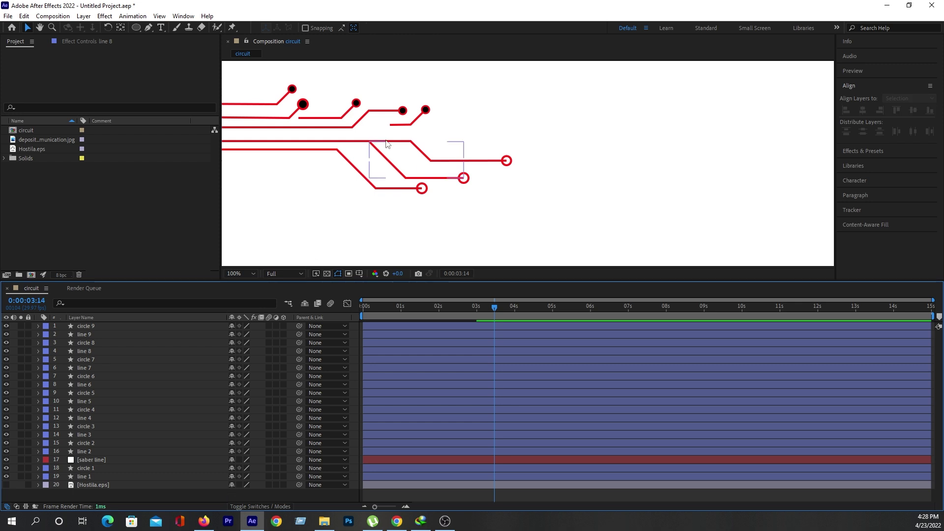
key(comma)
click(856, 150)
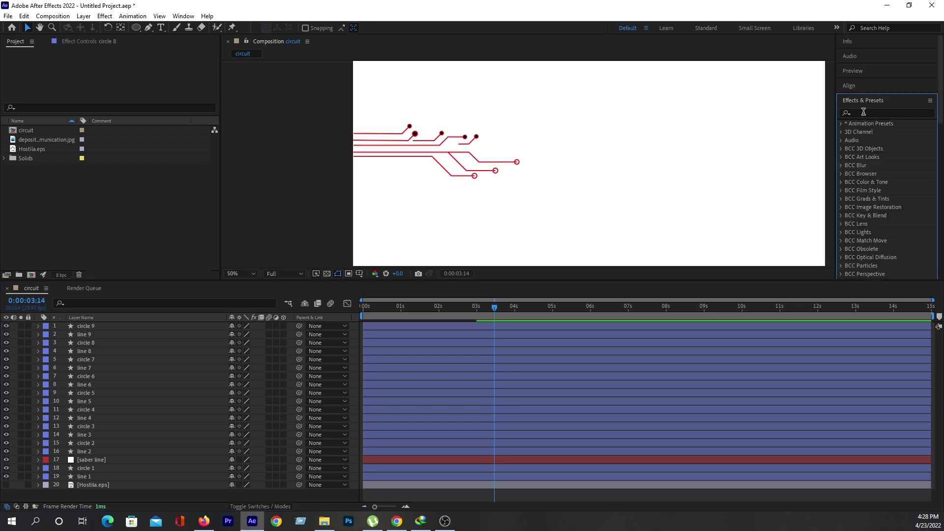
Step: Search the effects for 'saber' and apply Video Copilot Saber to the saber line layer
click(864, 111)
text(saber)
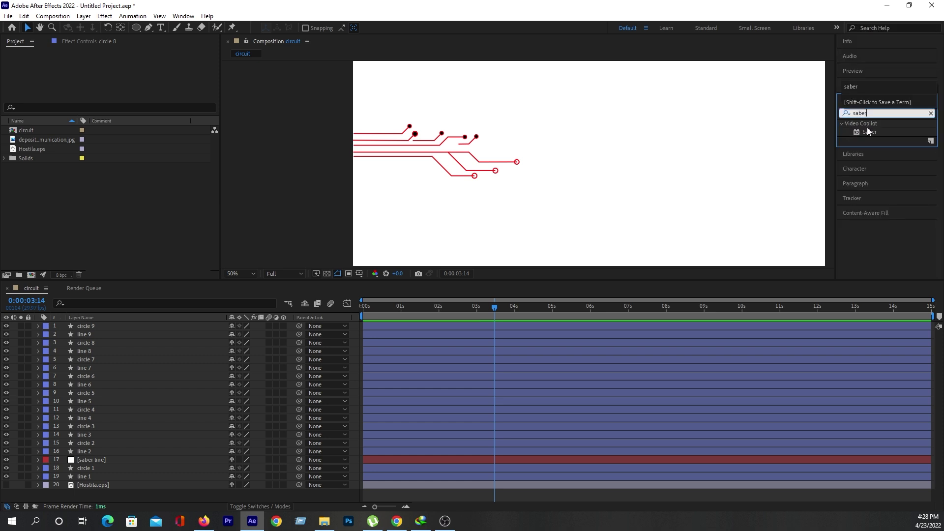
click(870, 136)
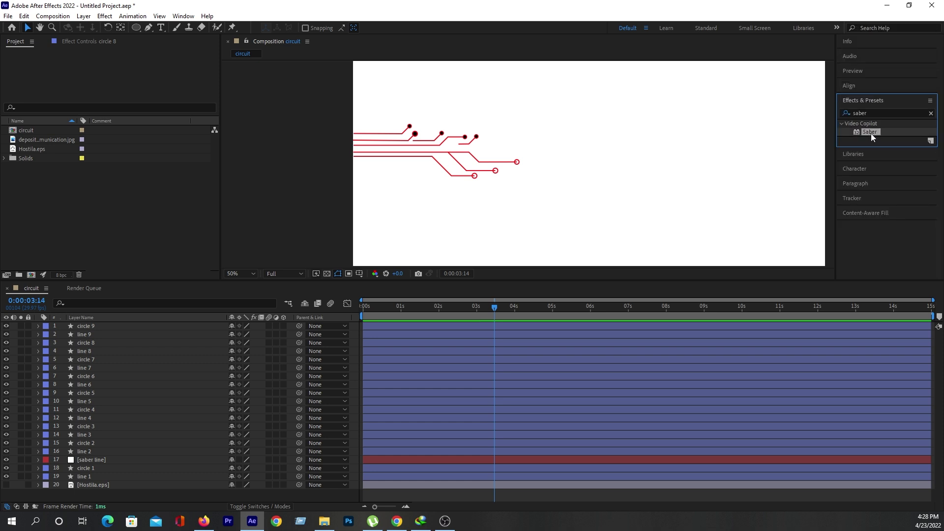
click(98, 462)
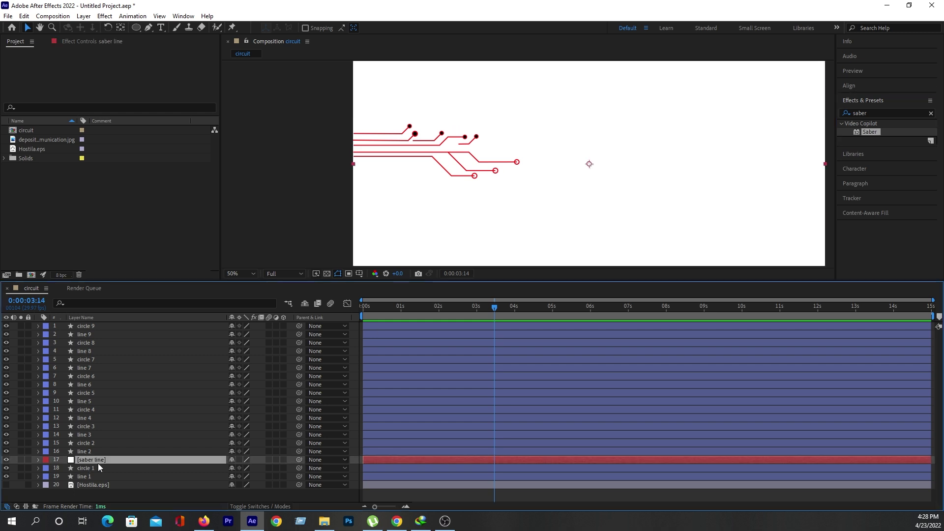
double_click(869, 132)
scroll(570, 206, down, 2)
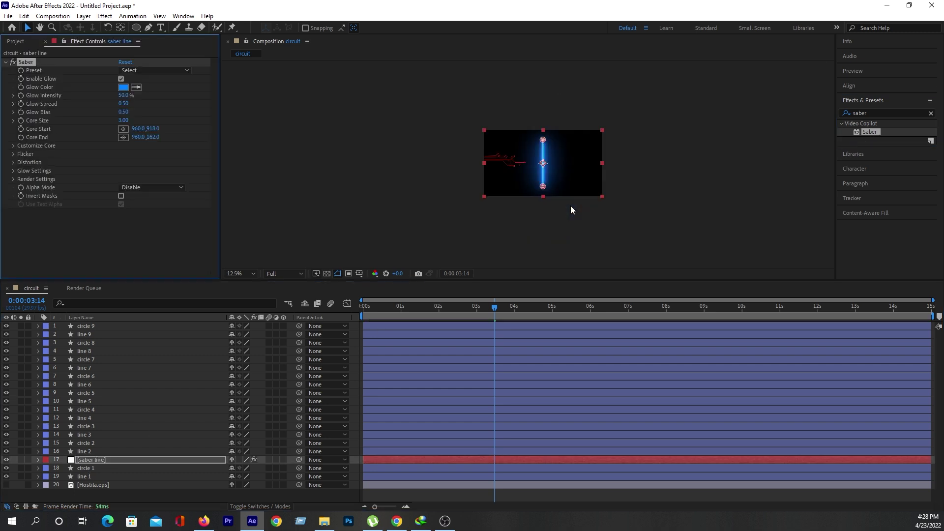
scroll(541, 170, up, 4)
scroll(540, 173, down, 2)
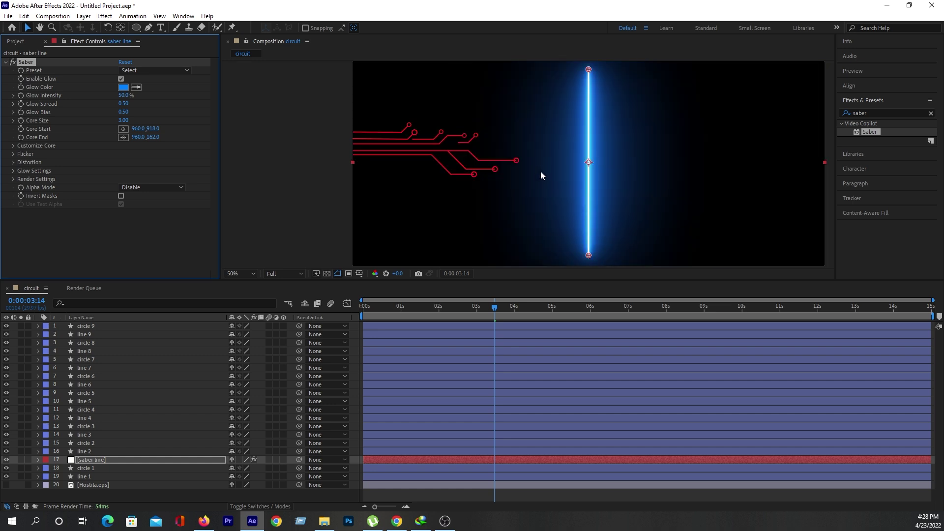
click(131, 460)
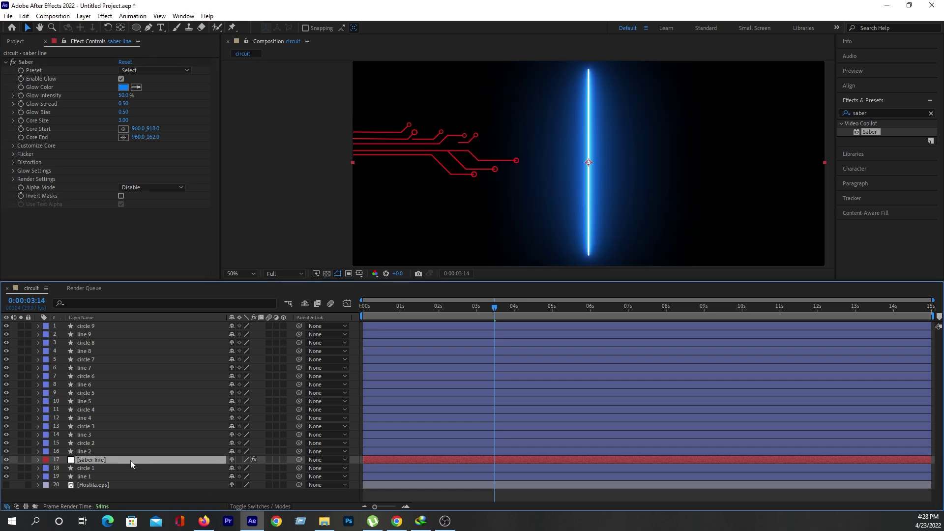
Step: Draw a rough four-point mask path on the saber layer with the Pen tool
click(147, 28)
click(413, 215)
click(512, 227)
click(690, 188)
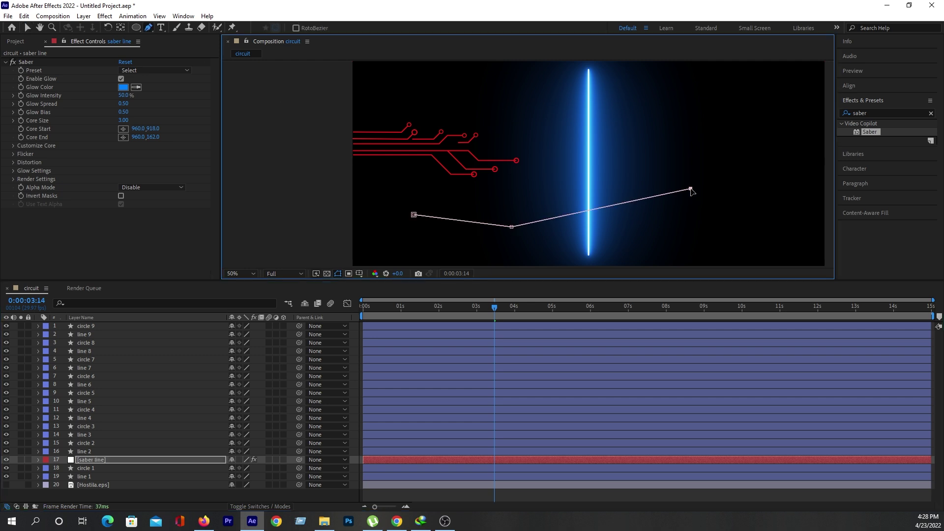
click(14, 145)
Step: Copy line 1's Path and paste it as a mask on the saber line layer
click(91, 461)
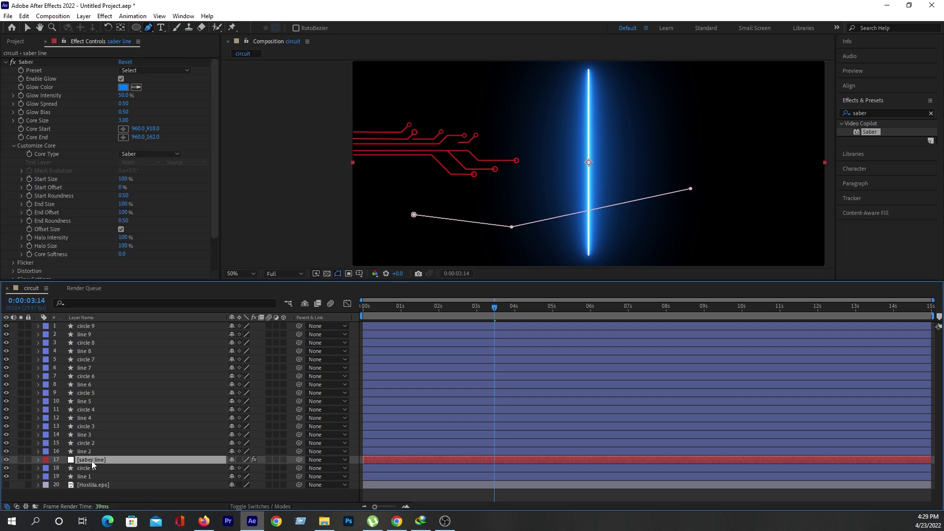
click(99, 475)
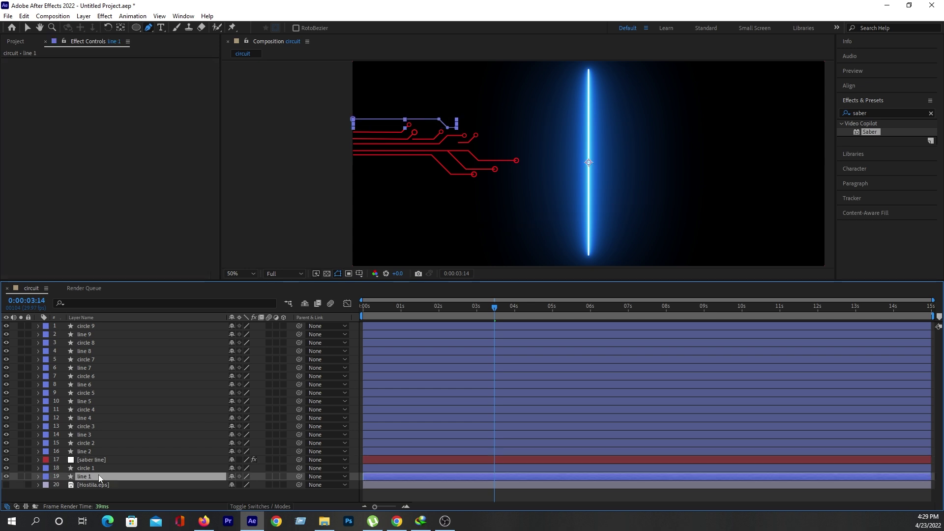
click(38, 476)
click(83, 439)
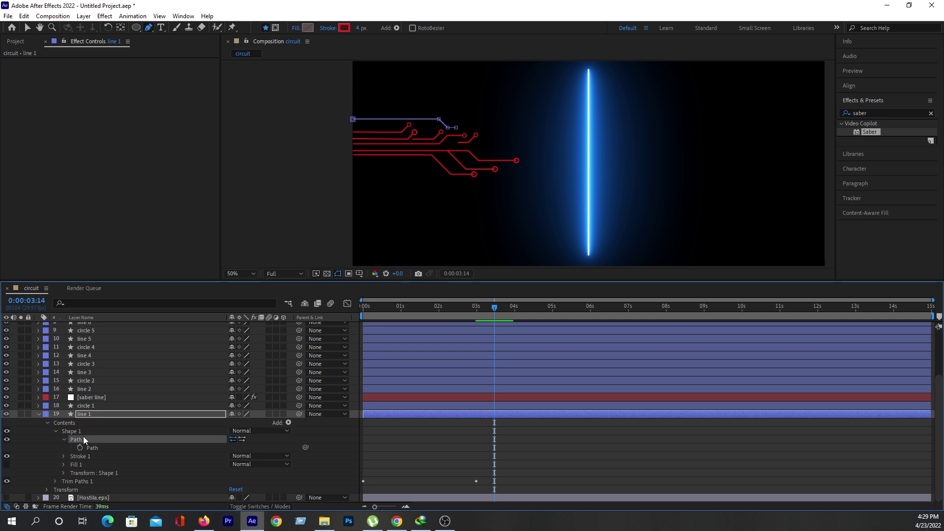
click(90, 449)
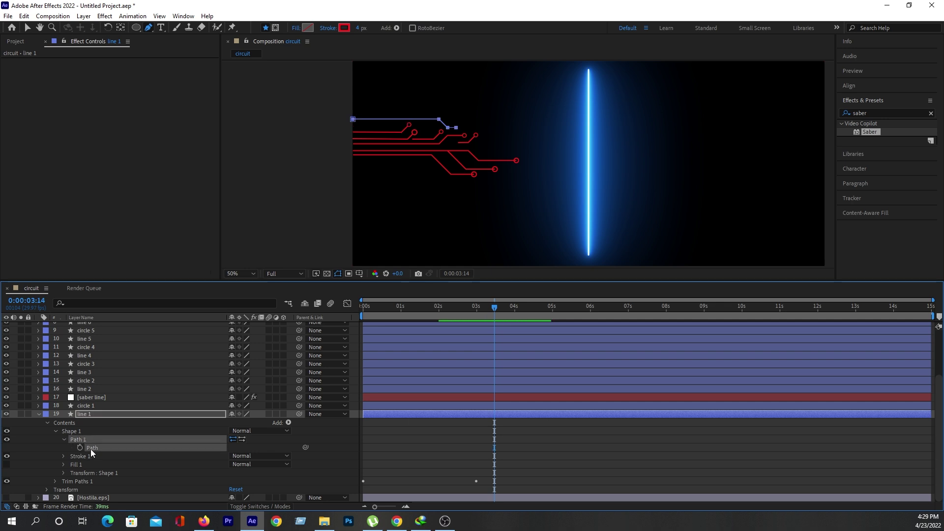
click(38, 414)
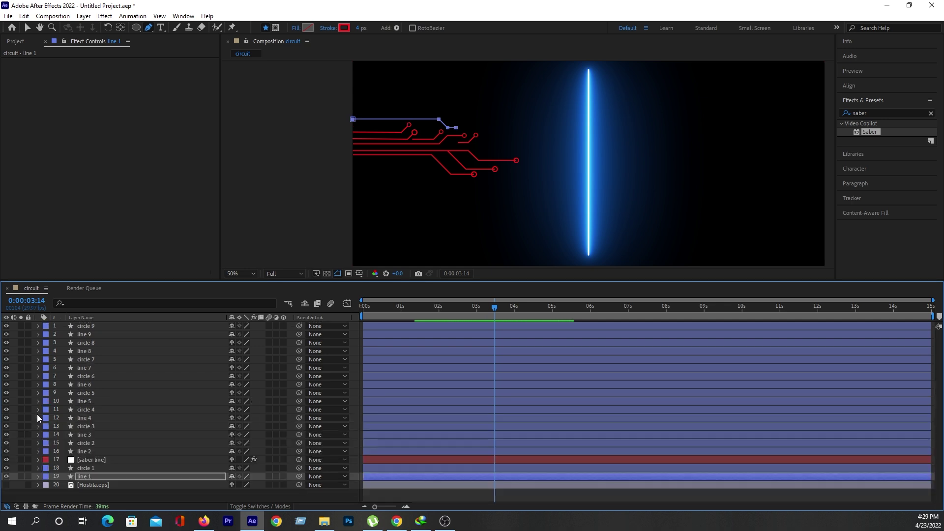
click(92, 462)
key(ctrl+v)
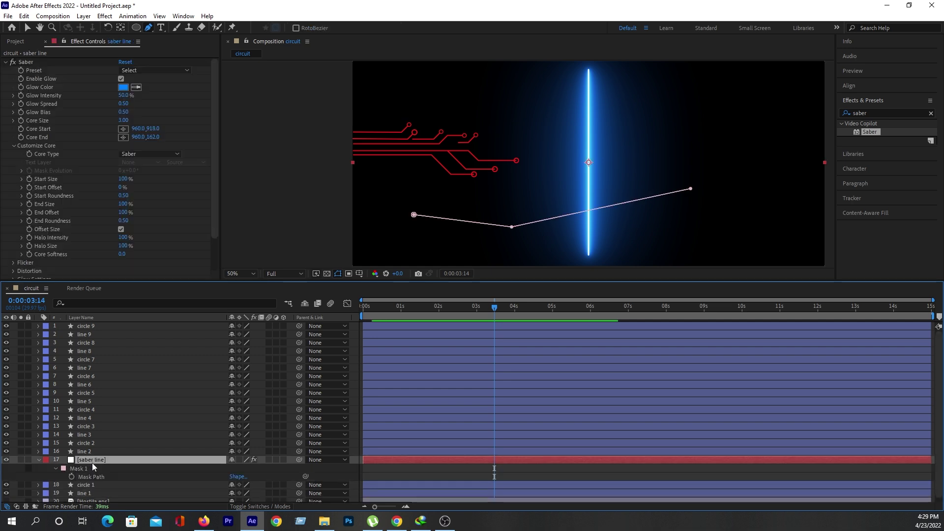
click(91, 475)
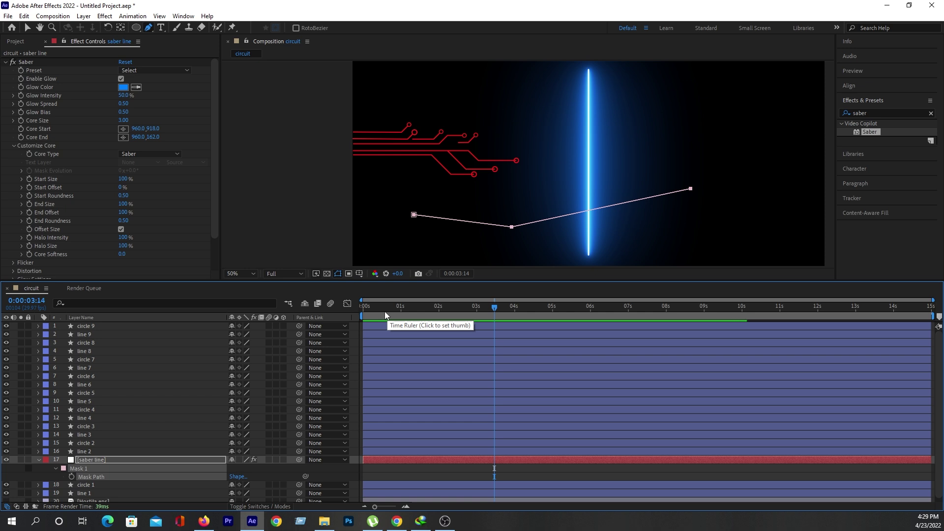
Step: Set Saber's Core Type to Layer Masks and preview the glow following the circuit line
drag(385, 312, 362, 316)
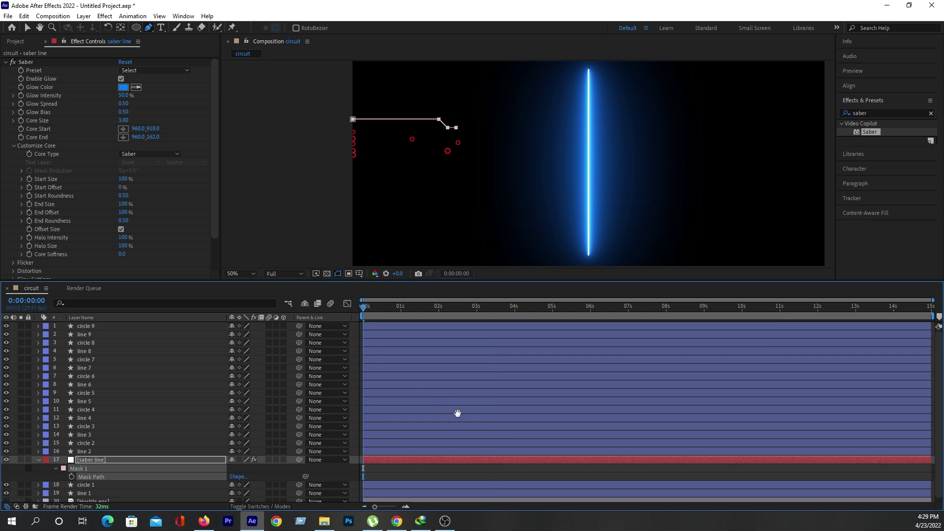
key(space)
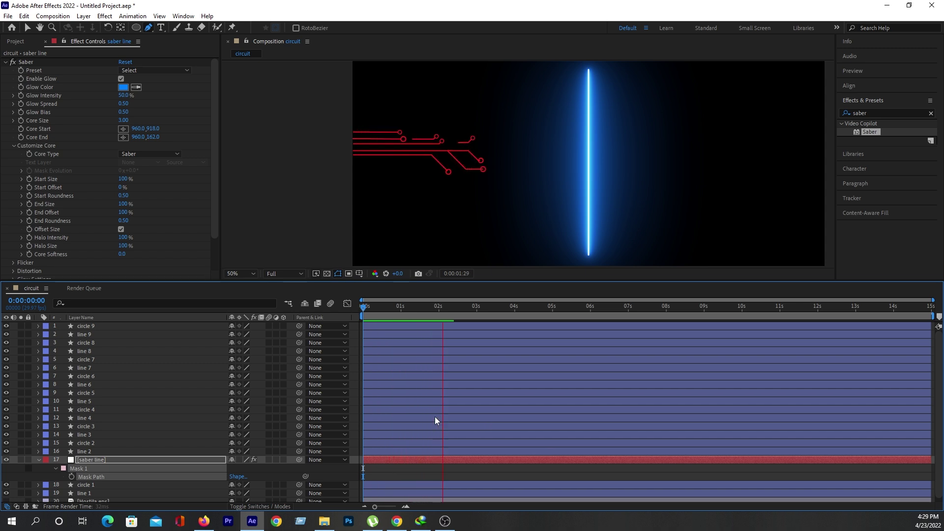
key(space)
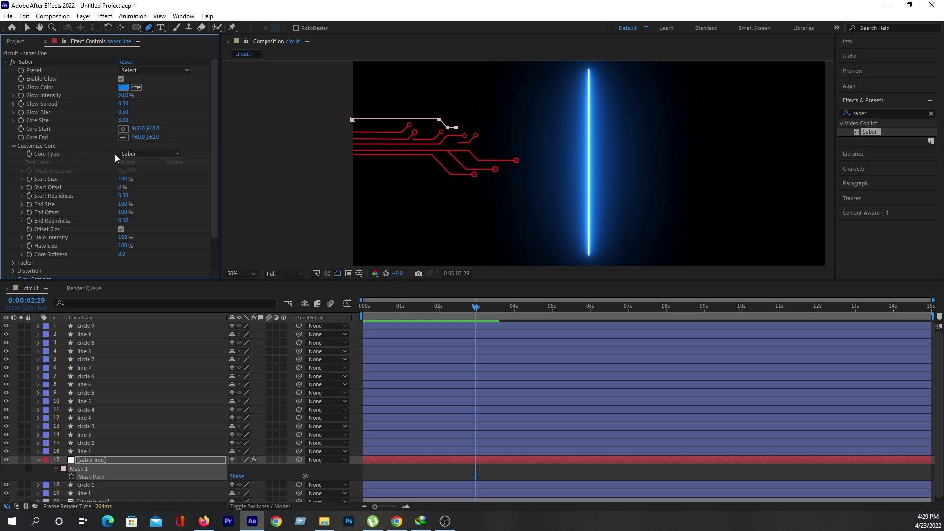
click(127, 155)
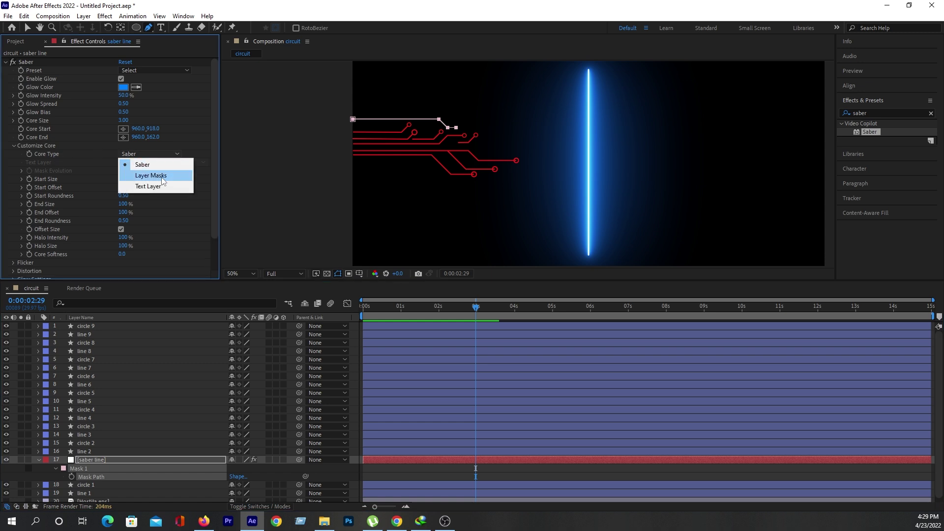
click(161, 177)
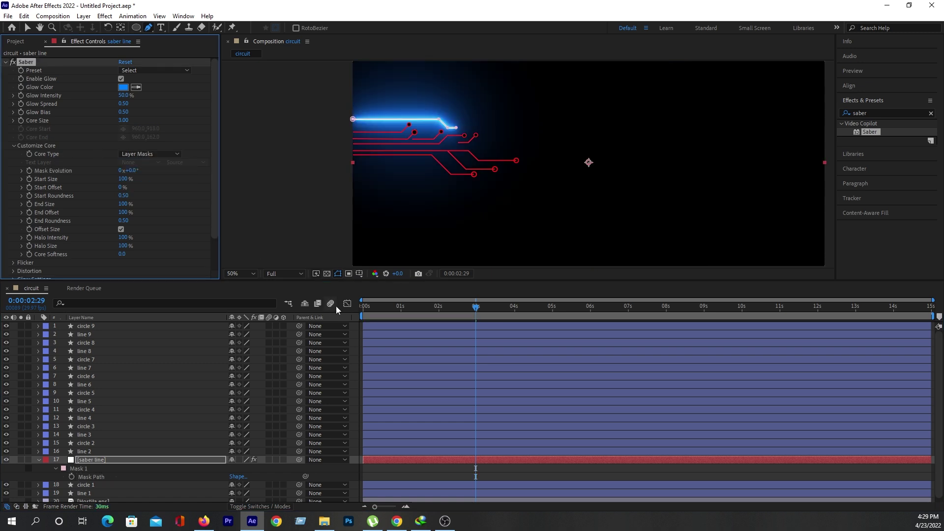
key(space)
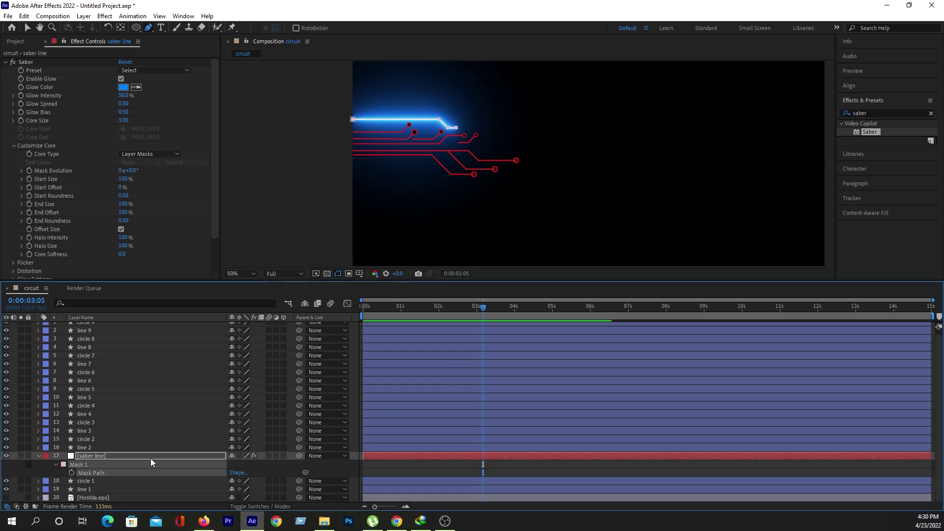
click(105, 447)
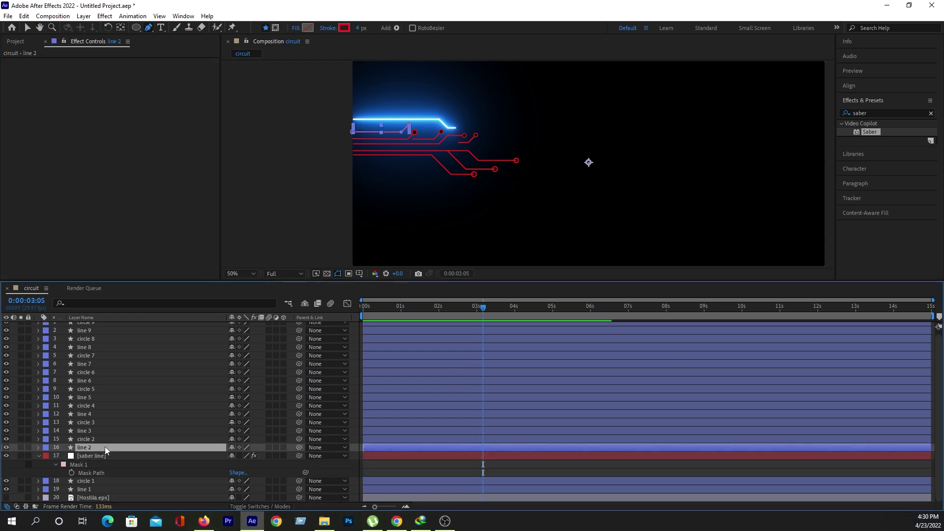
click(38, 447)
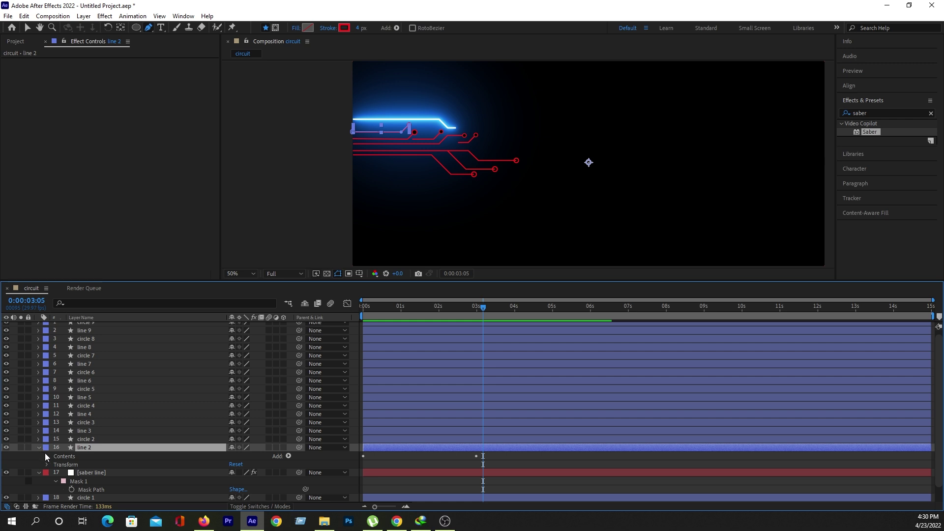
click(46, 454)
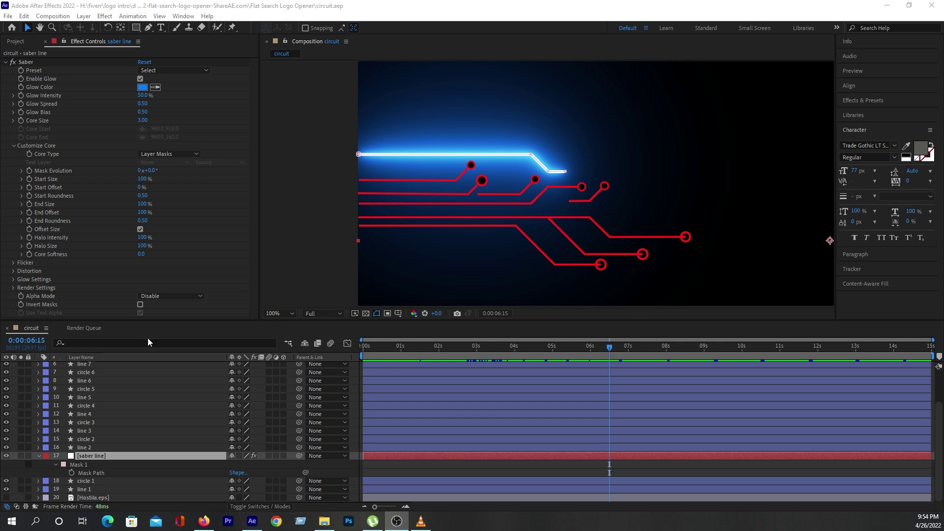
Step: Solo the saber line, circle 1 and line 1 layers
click(96, 481)
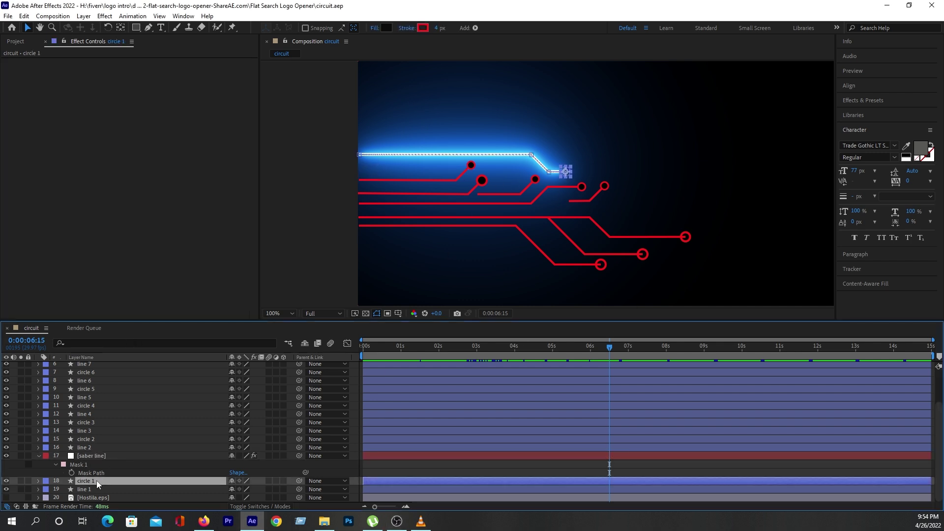
click(21, 455)
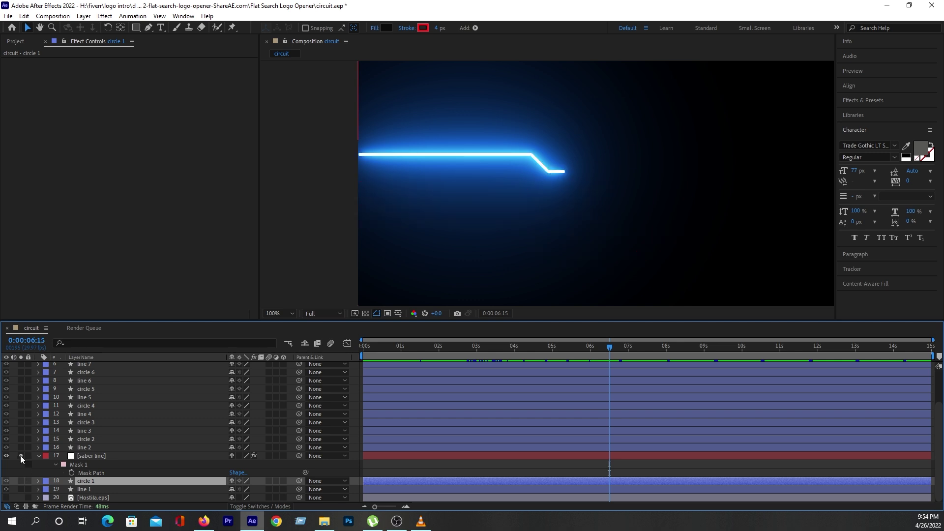
click(20, 480)
click(21, 489)
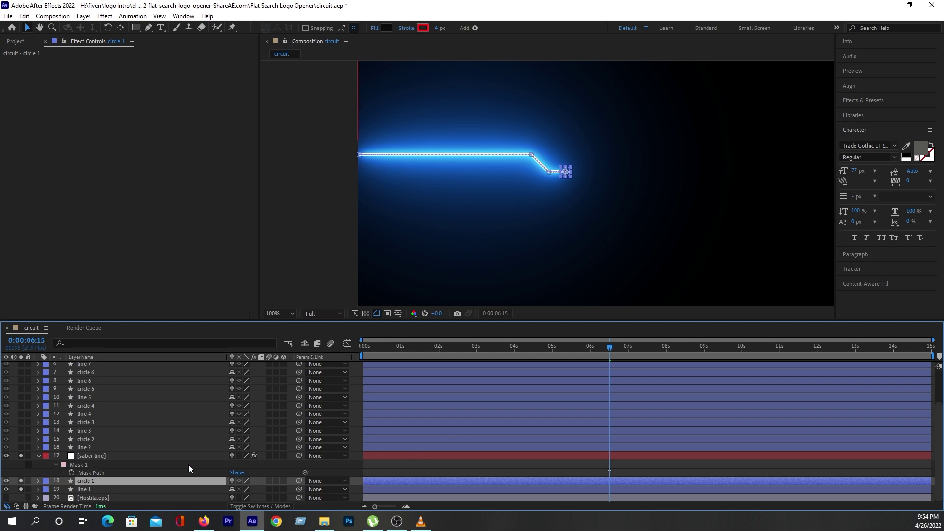
Step: Set Saber's Composite Settings to Transparent and preview the glow from the start
click(152, 456)
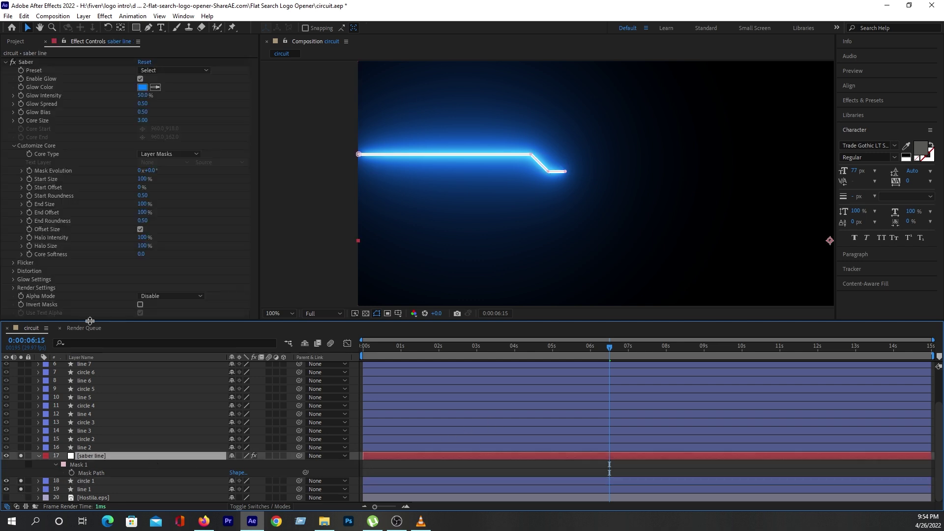
click(14, 288)
scroll(44, 283, down, 3)
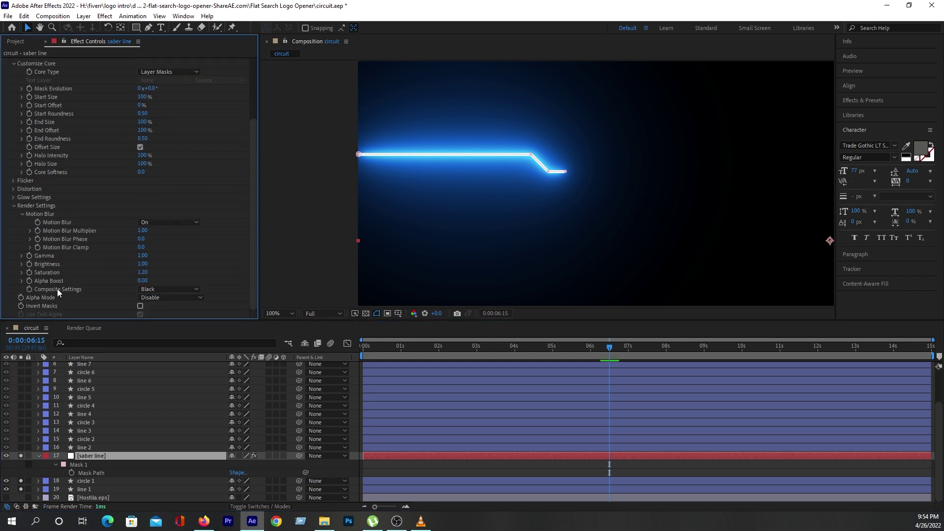
click(167, 291)
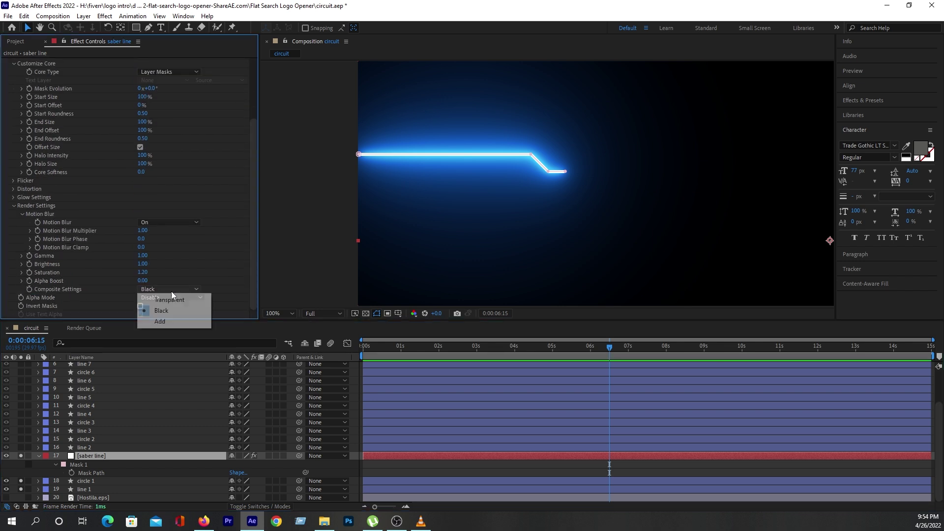
click(173, 301)
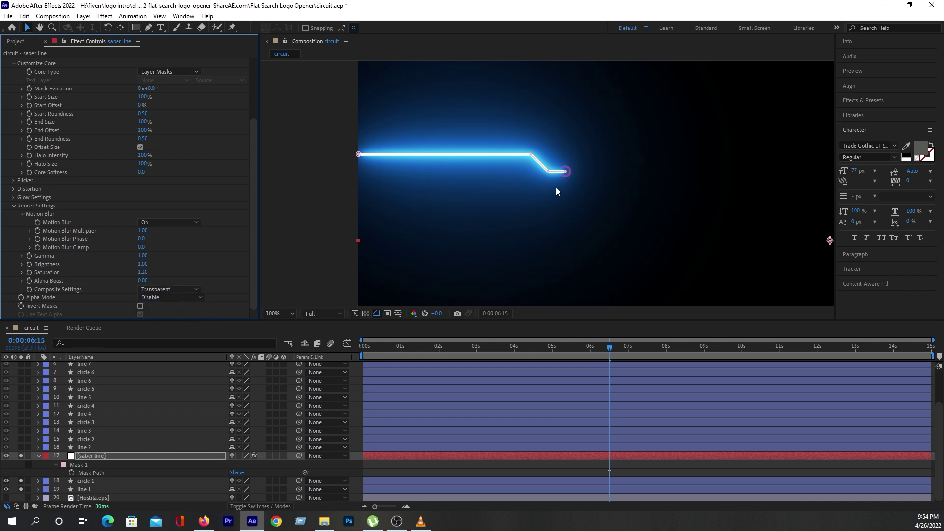
scroll(556, 187, up, 2)
drag(381, 346, 355, 356)
scroll(440, 260, down, 2)
key(space)
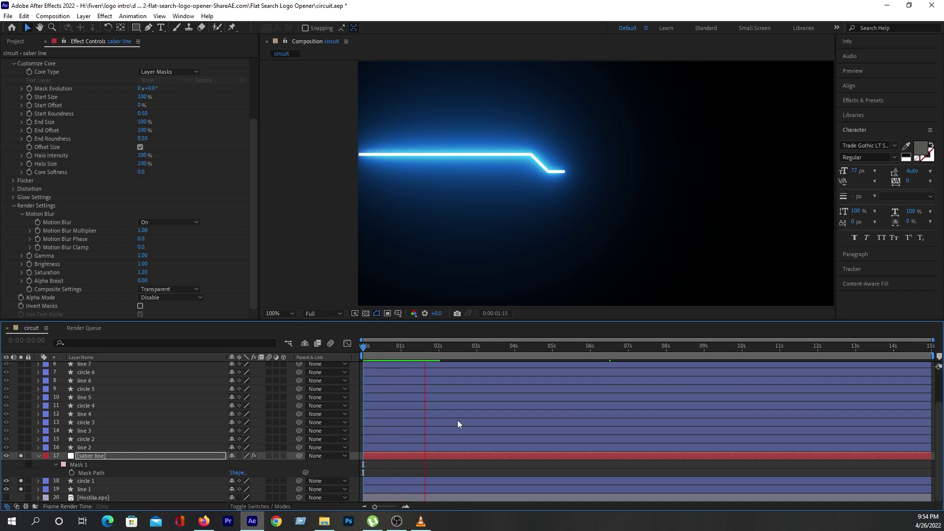
key(space)
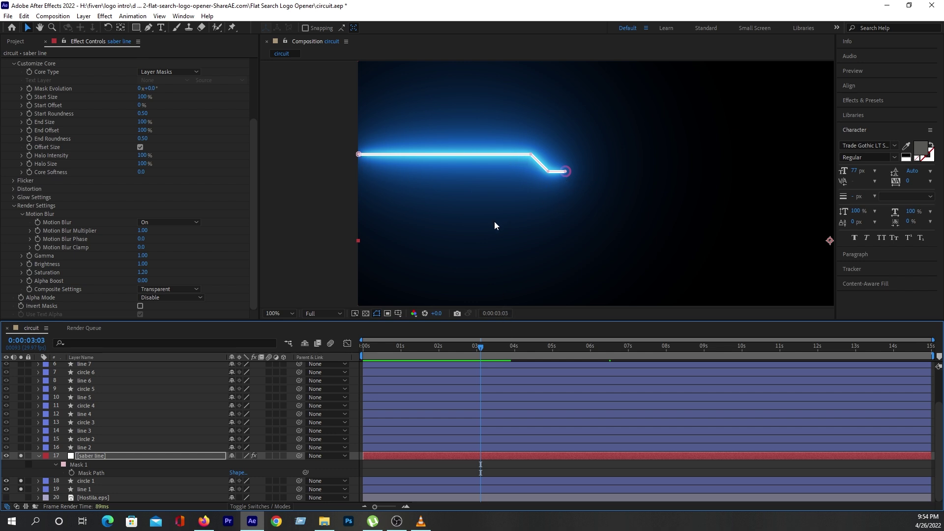
click(112, 457)
Step: Reveal circle 1's Position and line 1's End keyframes and move to 0:00:02:25
key(m)
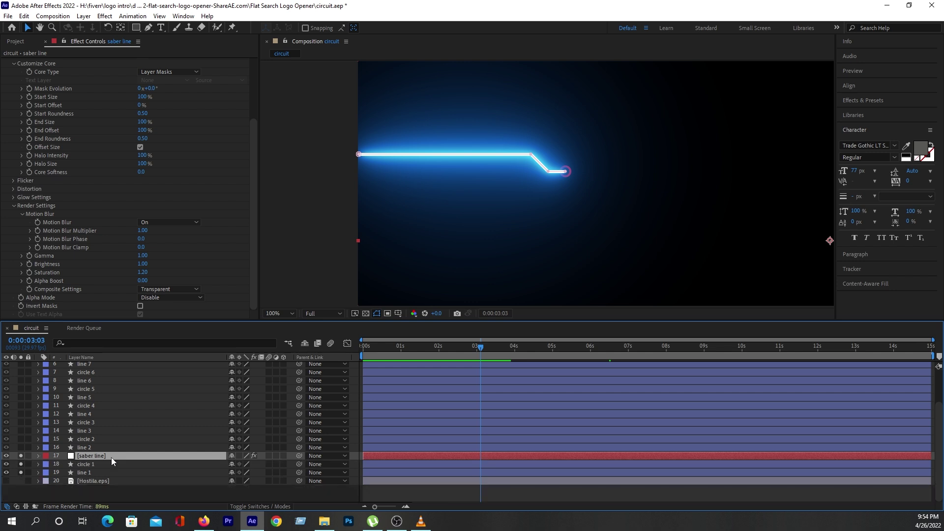
click(104, 463)
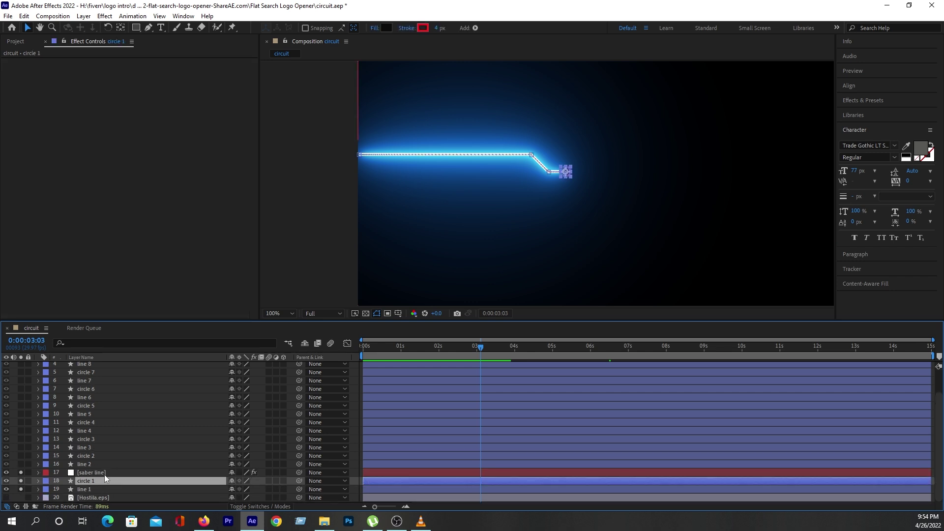
key(p)
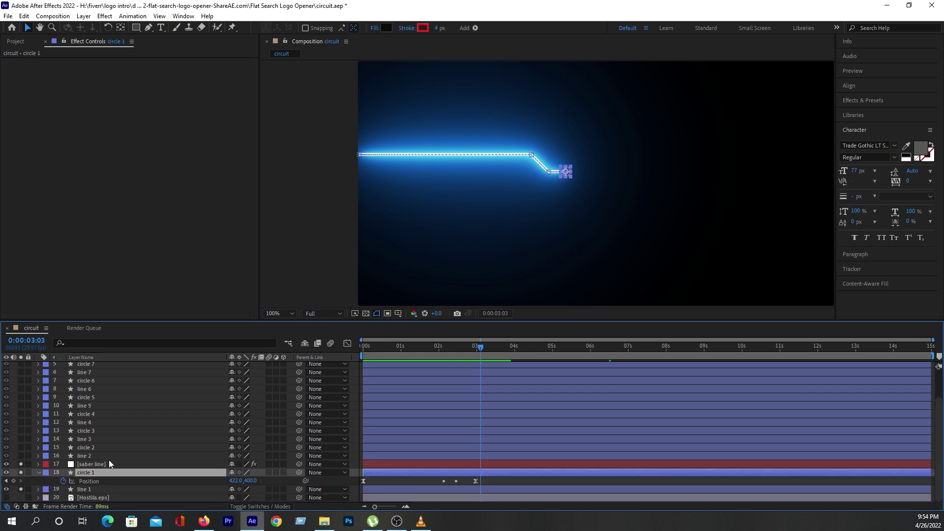
click(99, 485)
key(u)
scroll(163, 454, down, 1)
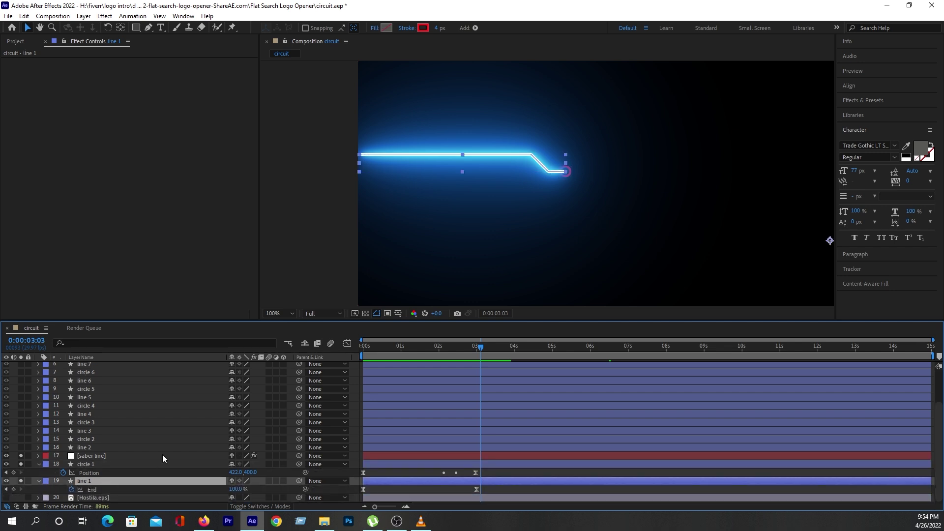
mouse_move(376, 347)
mouse_down()
mouse_move(471, 374)
mouse_move(472, 384)
mouse_up()
Step: Keyframe the saber offsets, with Start Offset at 100% at 0:00:02:25 and 0% at the start
click(119, 457)
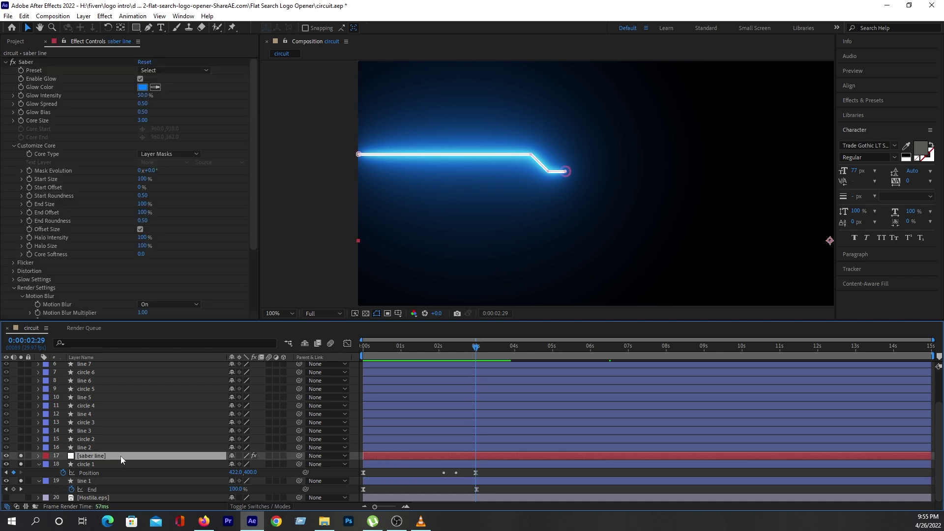
click(29, 215)
click(29, 214)
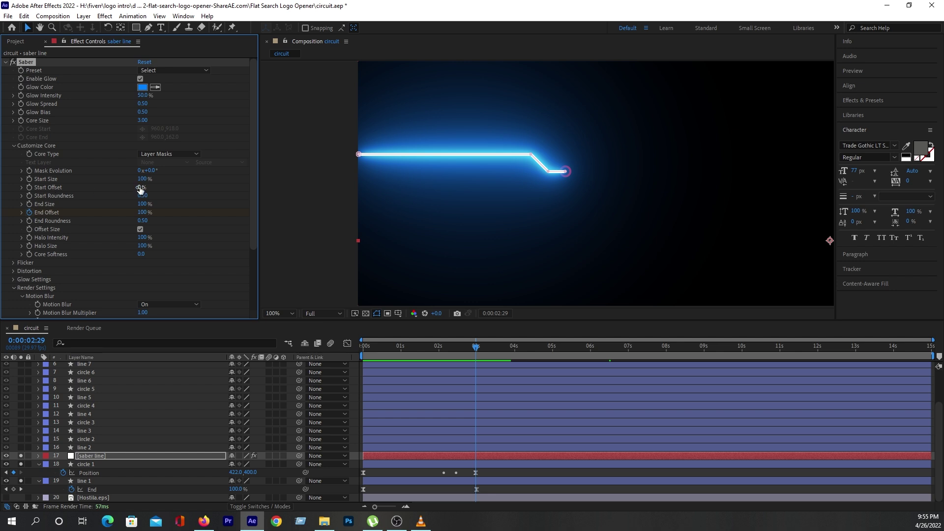
drag(140, 190, 442, 191)
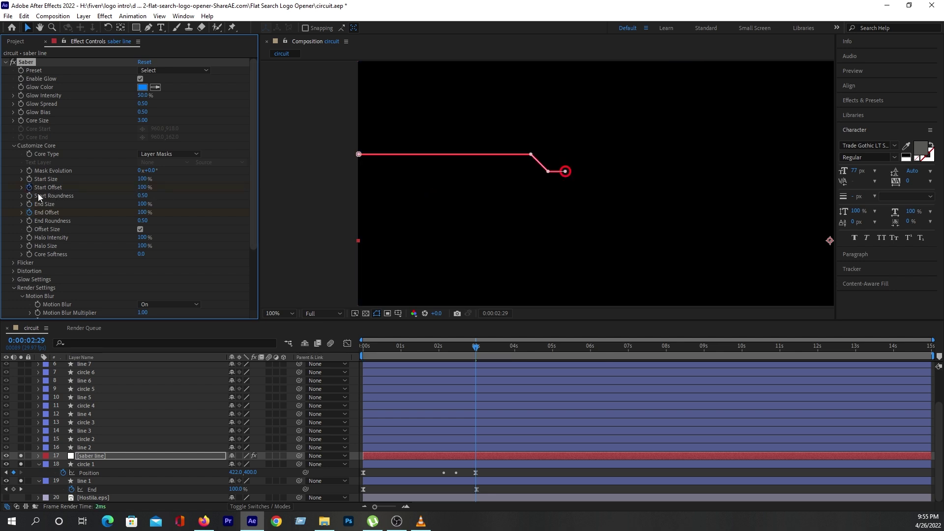
key(u)
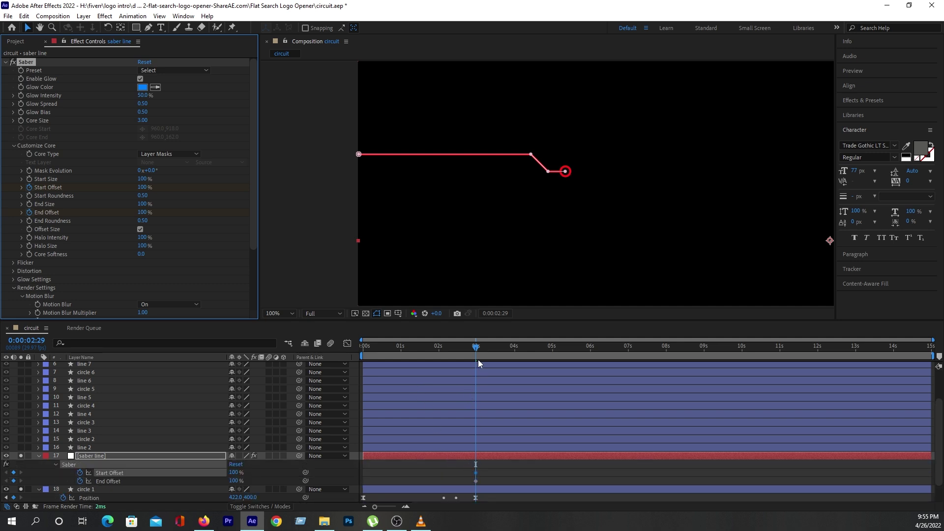
drag(474, 350, 357, 366)
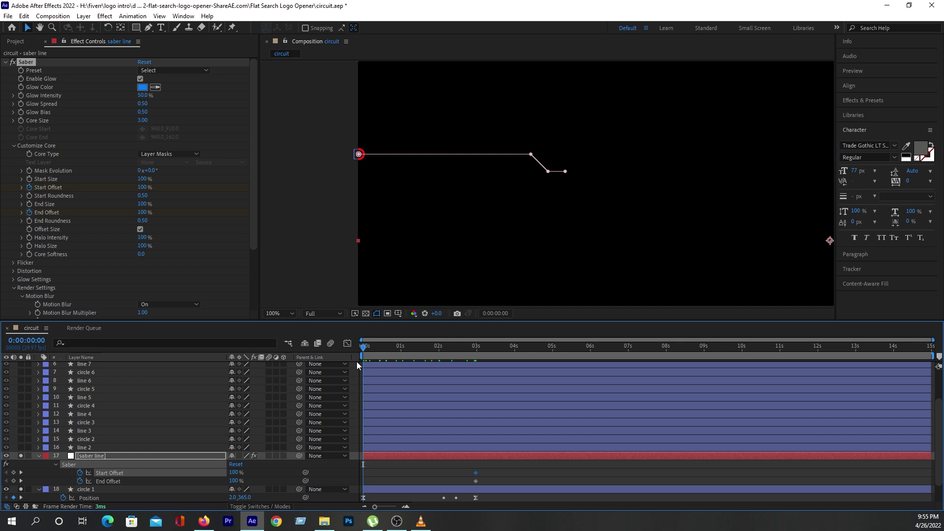
drag(141, 187, 103, 216)
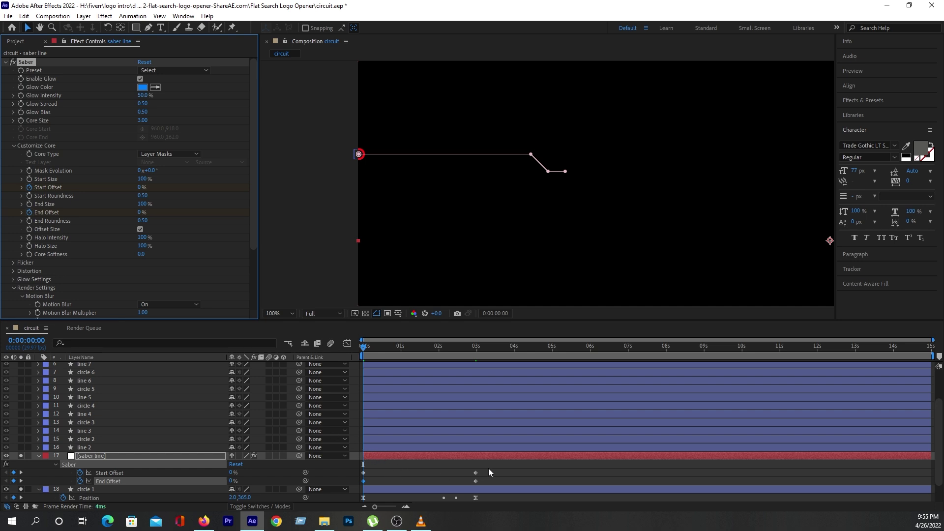
Step: Shift the Start Offset keyframes slightly later and preview the travelling pulse
drag(488, 468, 359, 487)
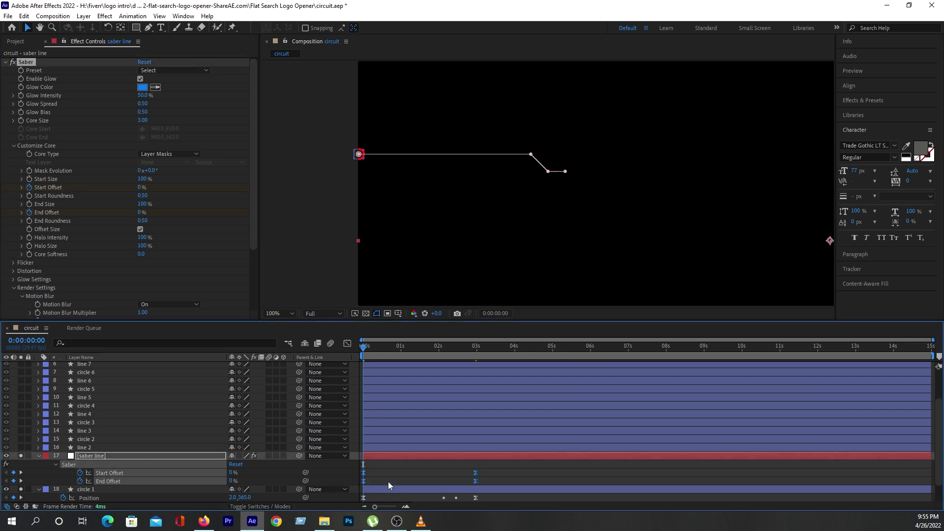
click(399, 462)
mouse_move(493, 468)
mouse_down()
mouse_move(364, 476)
mouse_move(378, 472)
mouse_up()
key(space)
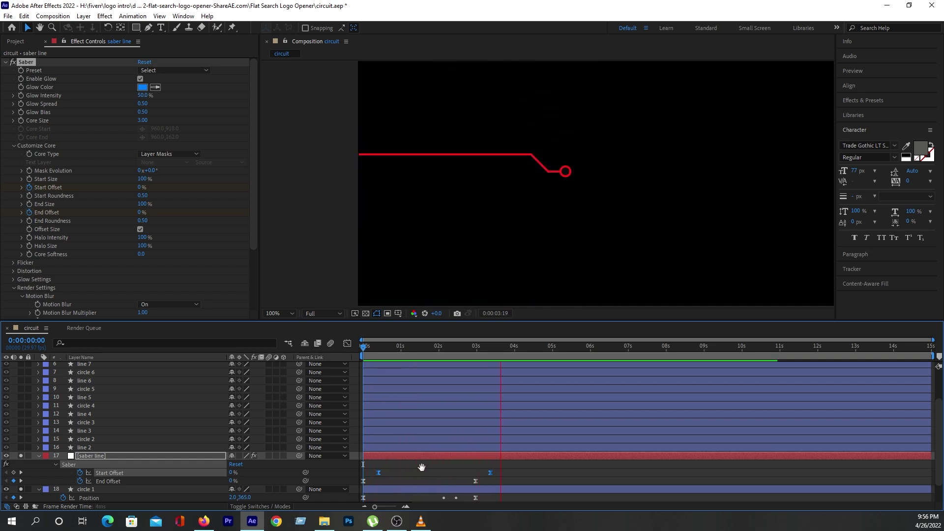
drag(376, 345, 358, 353)
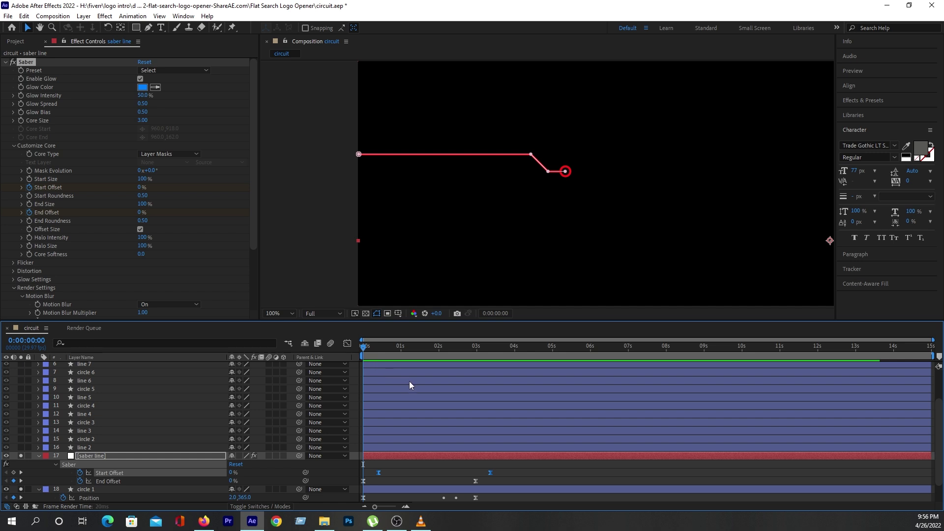
key(space)
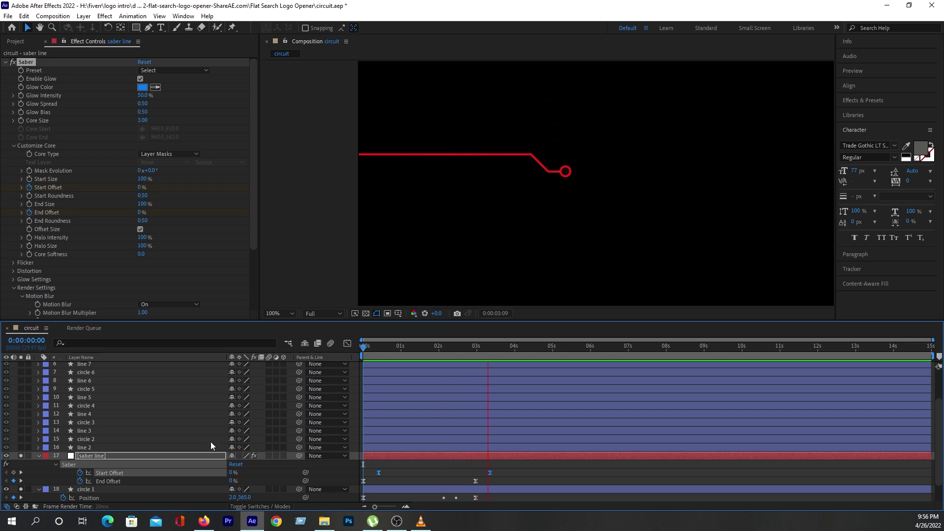
scroll(38, 455, down, 1)
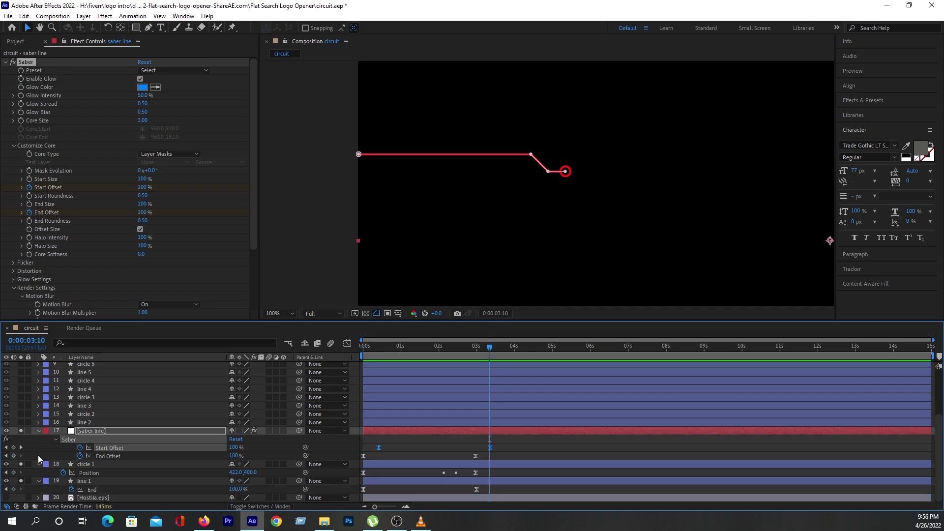
Step: Hide line 1, preview the saber pulse from the first frame and stop at 0:00:02:08
click(6, 480)
click(368, 352)
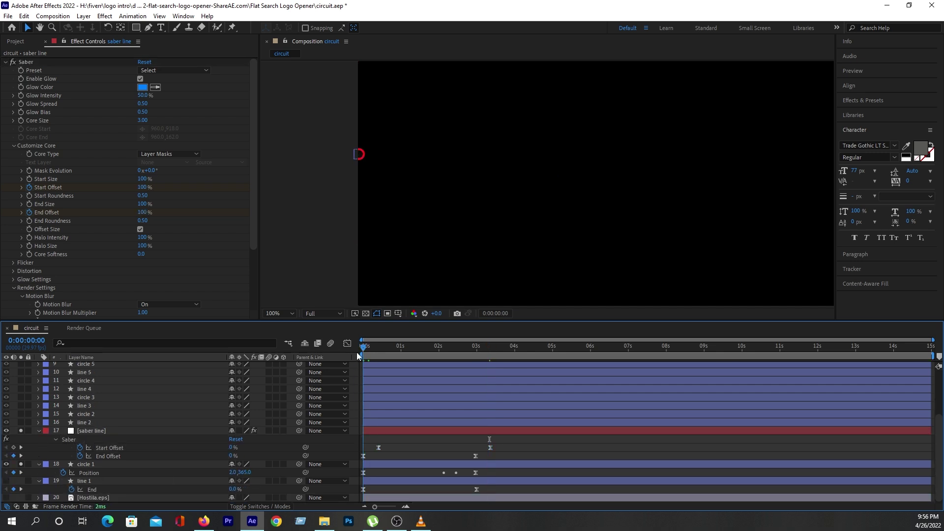
click(375, 348)
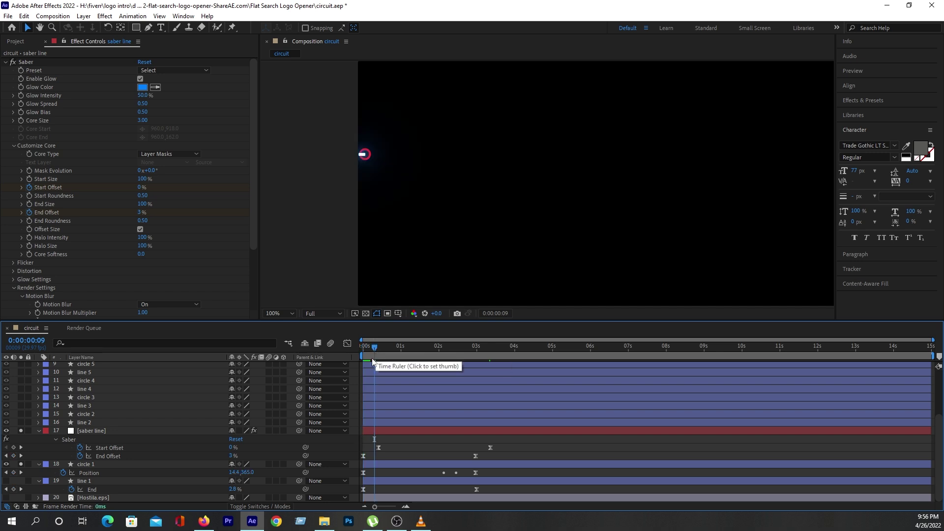
drag(378, 350, 362, 351)
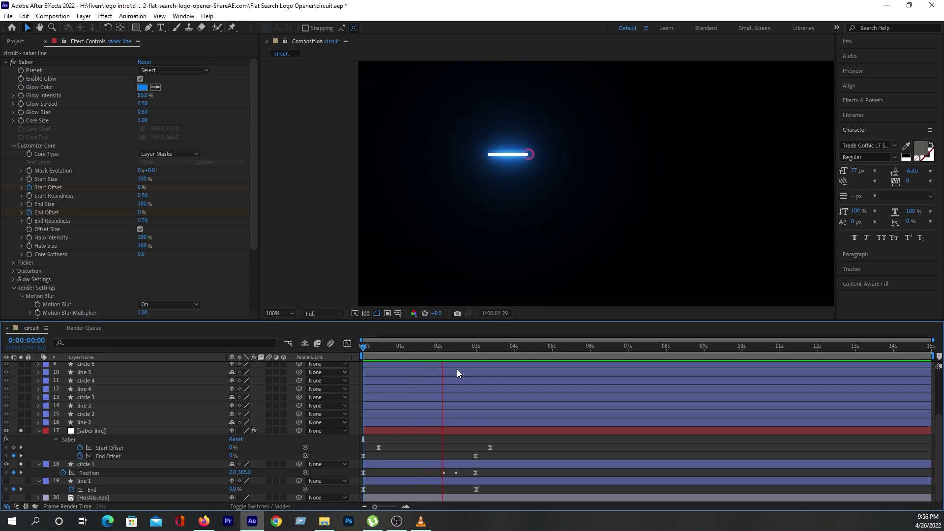
key(space)
drag(369, 354, 449, 363)
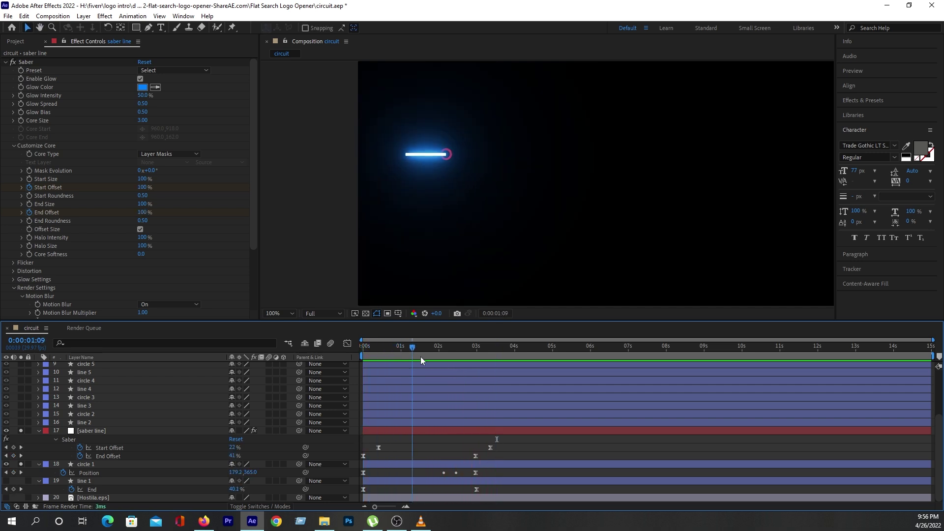
click(86, 464)
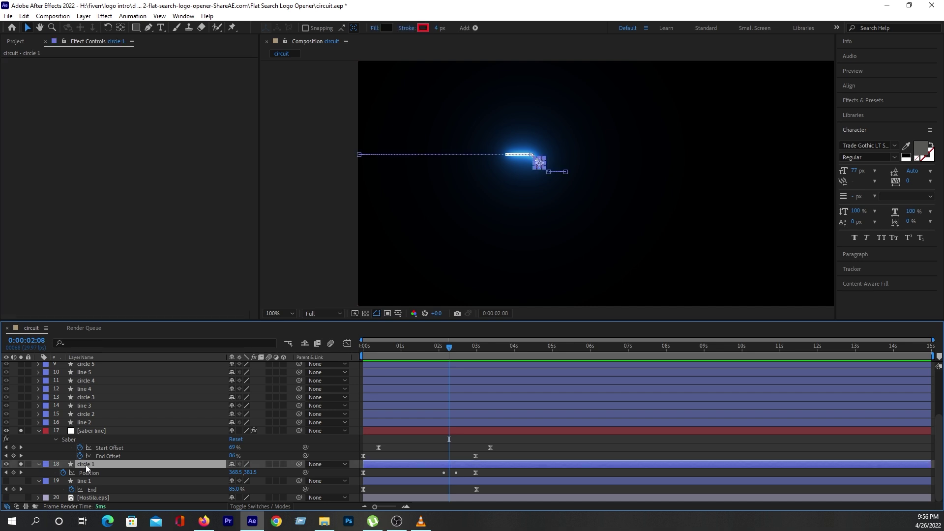
Step: Change circle 1's stroke colour to white and preview the animation
click(422, 28)
drag(130, 276, 61, 257)
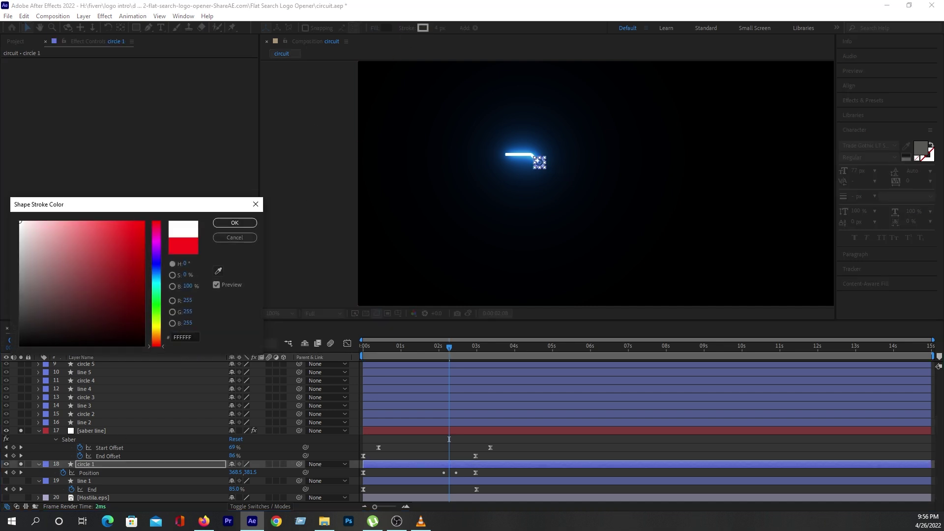
click(235, 223)
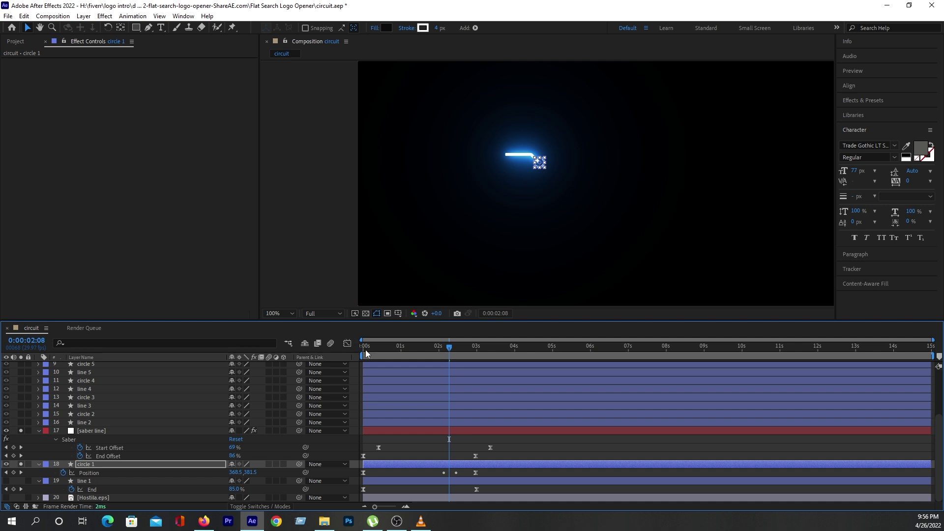
click(366, 353)
key(space)
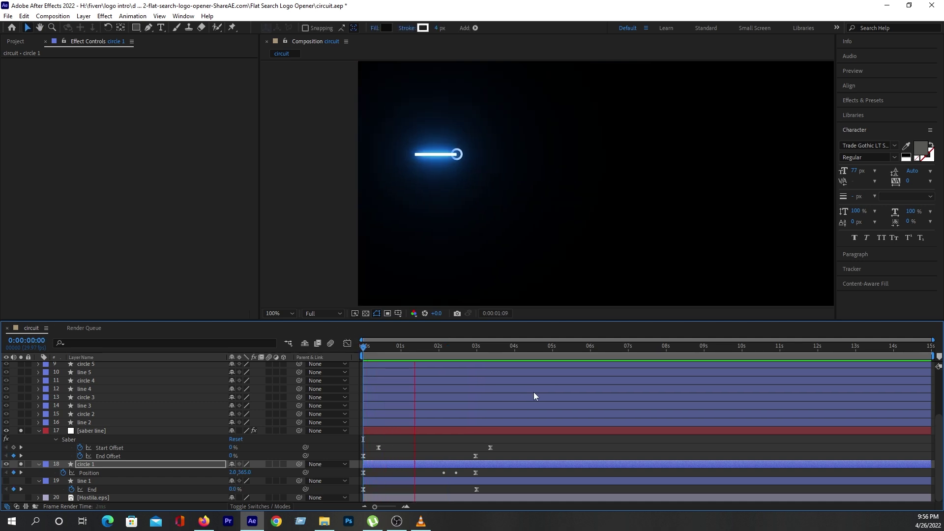
key(space)
scroll(550, 174, up, 1)
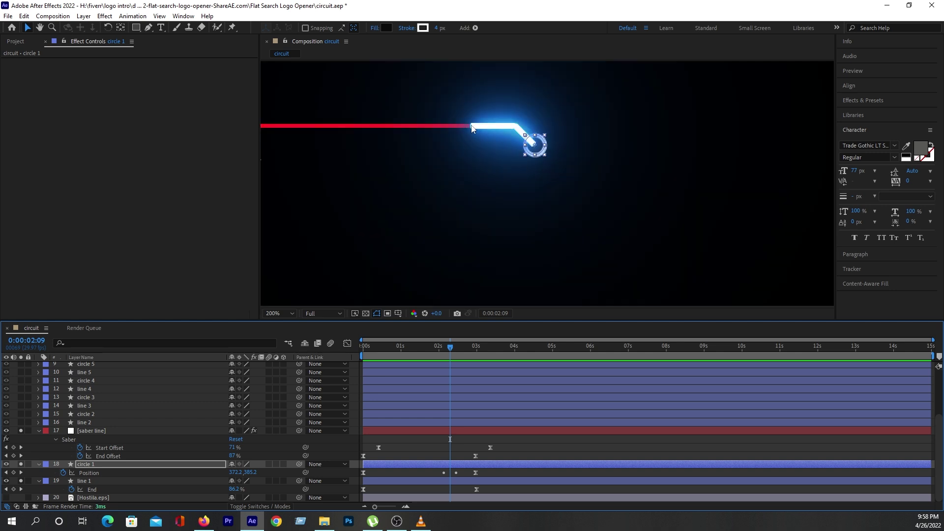
scroll(491, 141, down, 1)
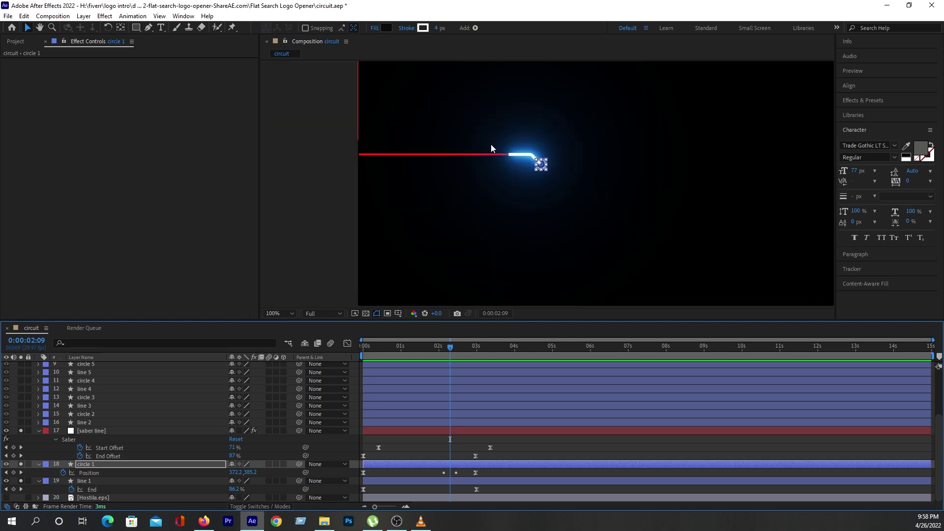
Step: Reduce the saber's Start Size to 13% so its tail tapers
click(159, 429)
click(48, 176)
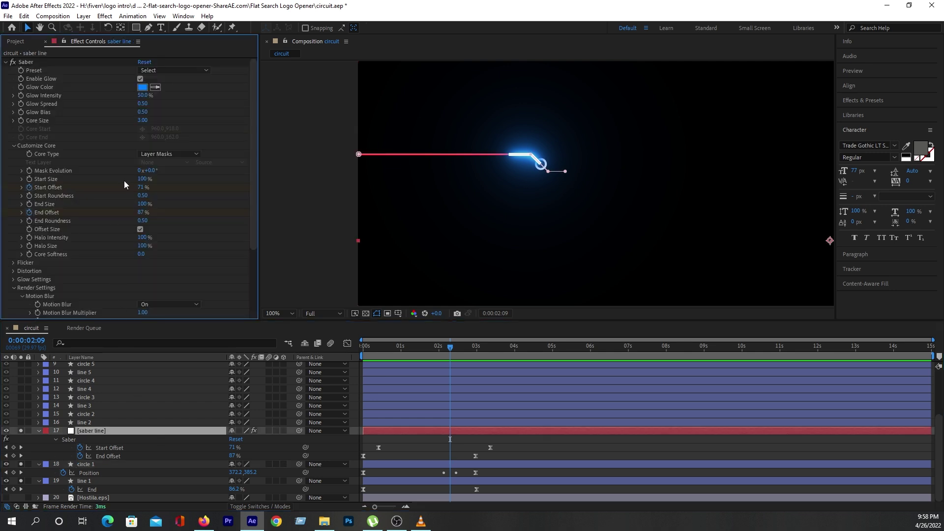
drag(138, 177, 104, 184)
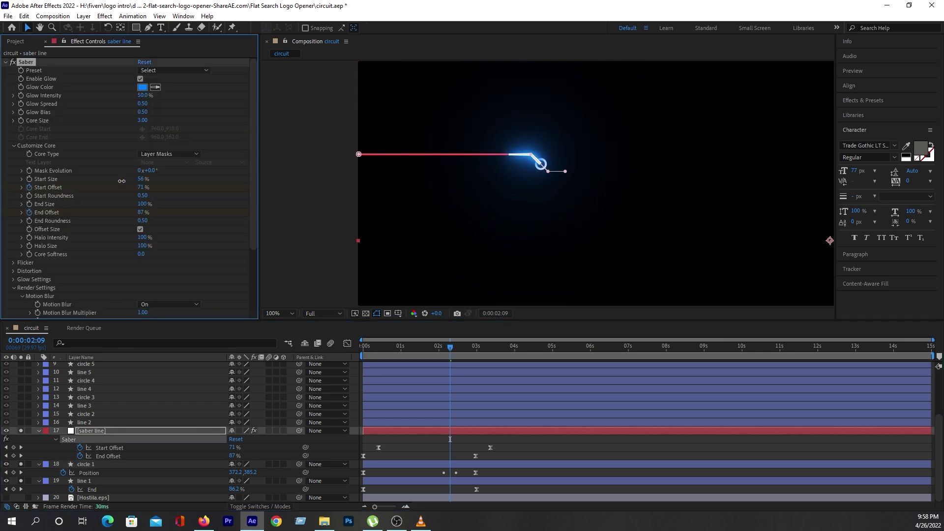
key(period)
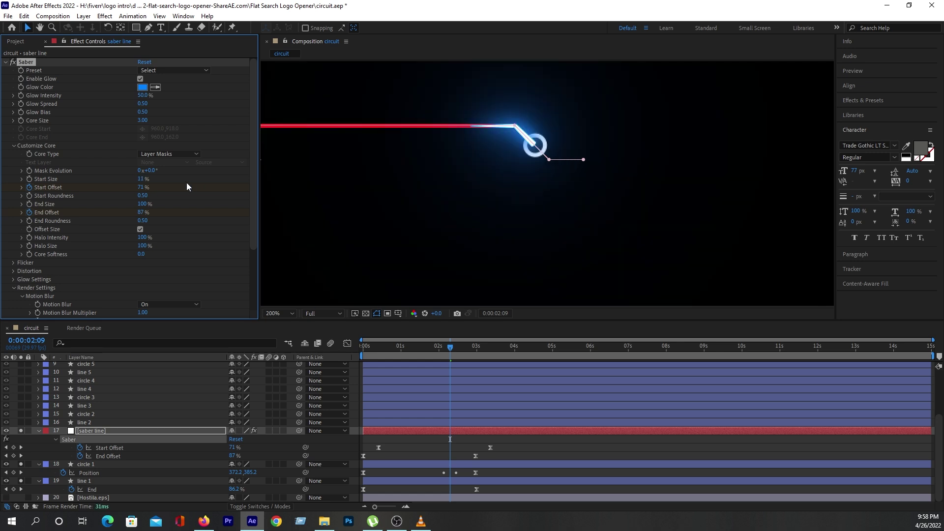
drag(143, 180, 146, 180)
click(96, 479)
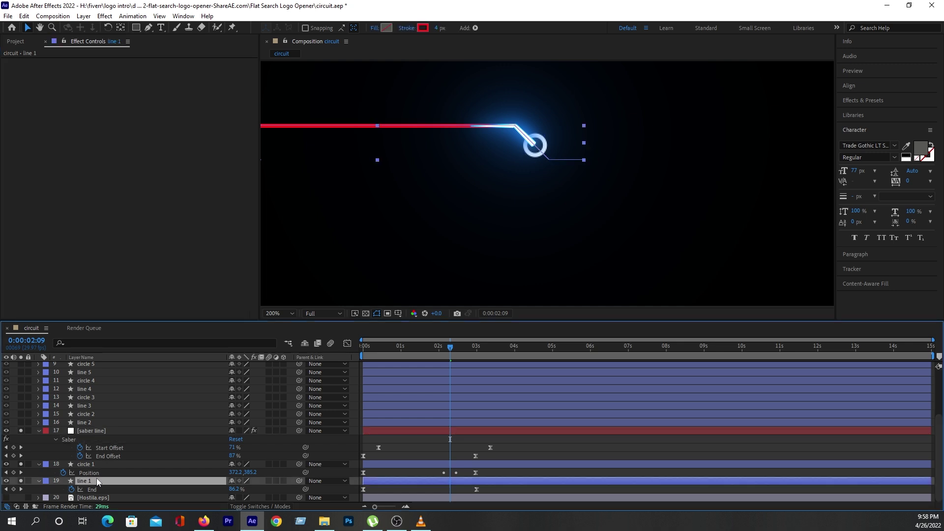
Step: Change line 1's stroke colour from red to the dark teal #048174
click(423, 28)
drag(156, 269, 155, 286)
mouse_move(129, 240)
mouse_down()
mouse_move(132, 306)
mouse_move(114, 290)
mouse_up()
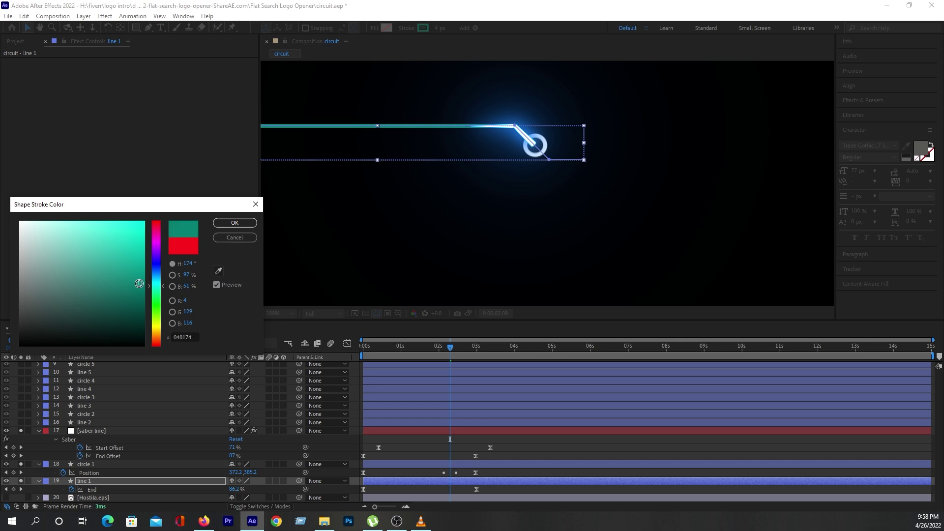
click(234, 223)
Step: Preview the animation twice to check the blue pulse travelling along the teal trace
click(409, 444)
key(Home)
scroll(432, 303, down, 2)
key(space)
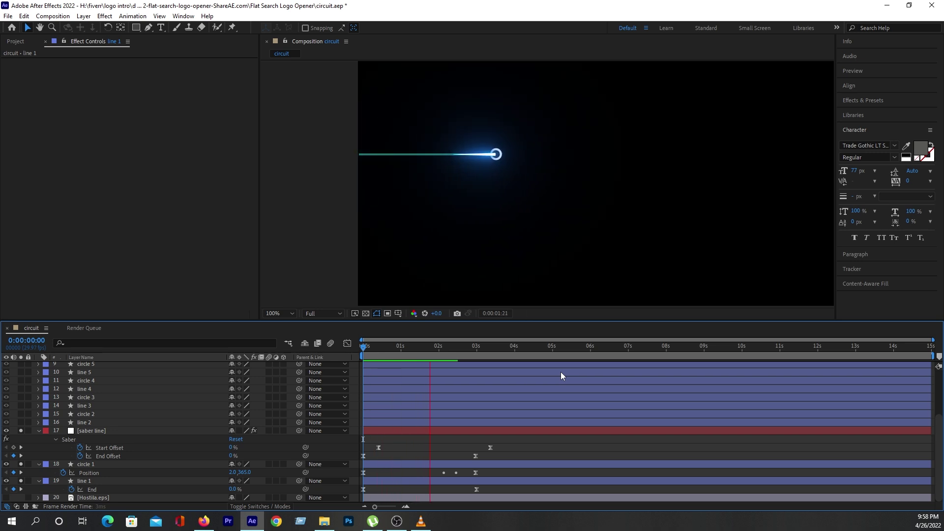
key(space)
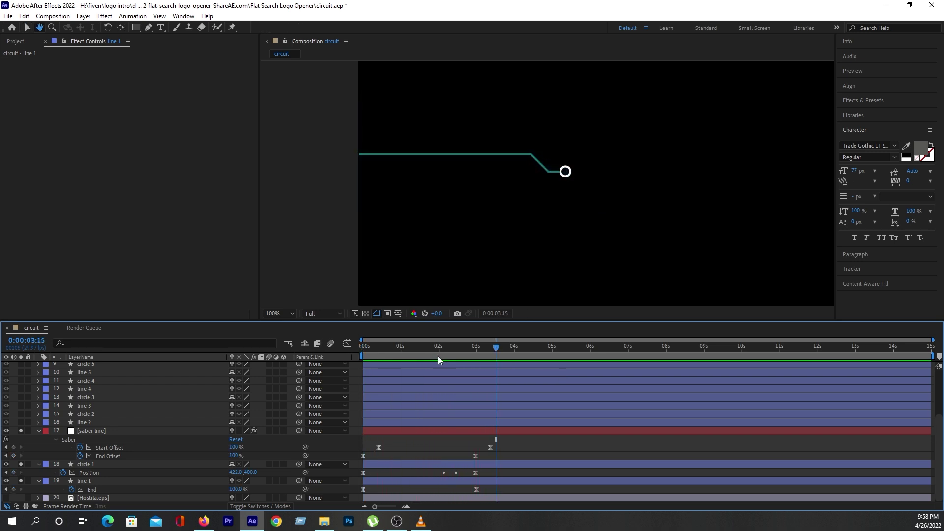
key(space)
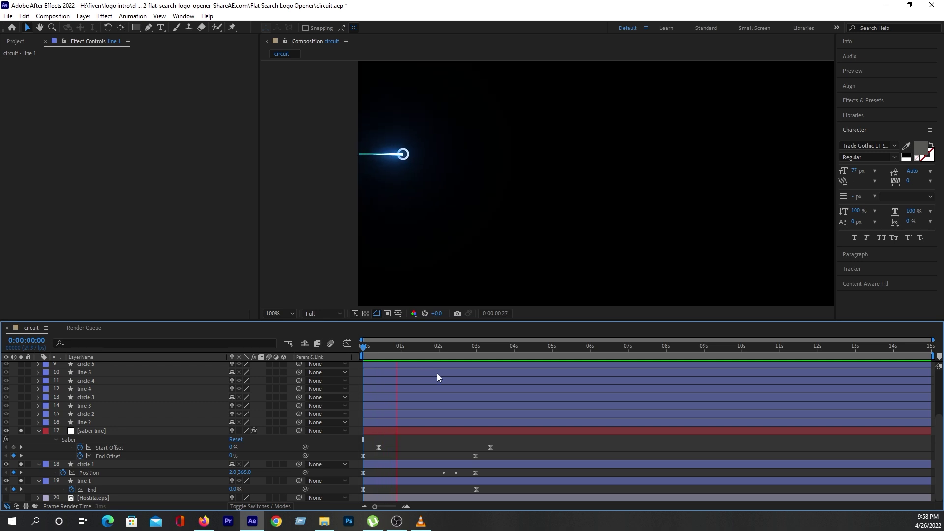
key(space)
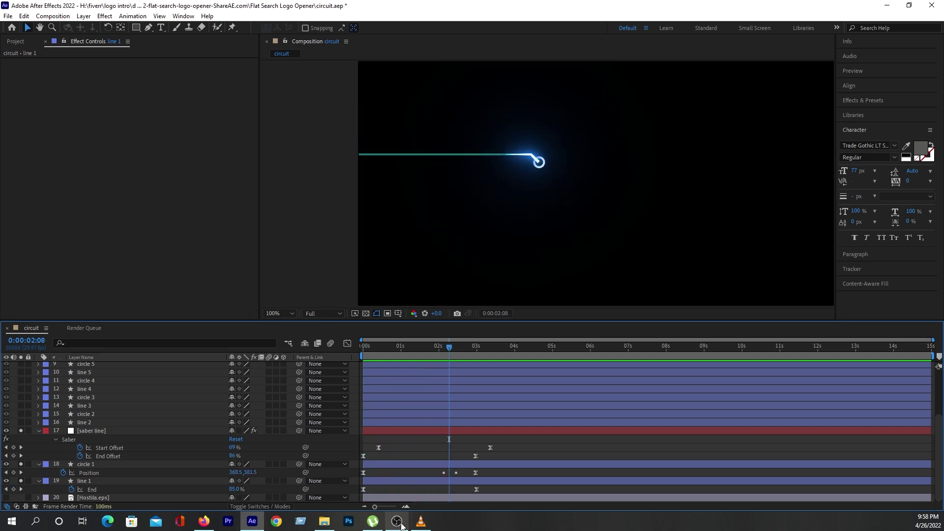
click(104, 464)
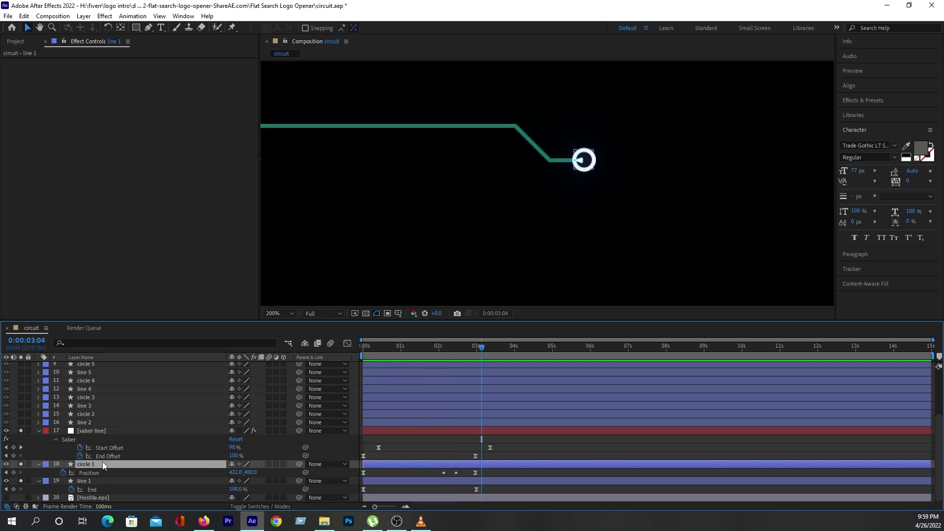
Step: Sample line 1's teal for circle 1's stroke colour and preview the result
click(425, 28)
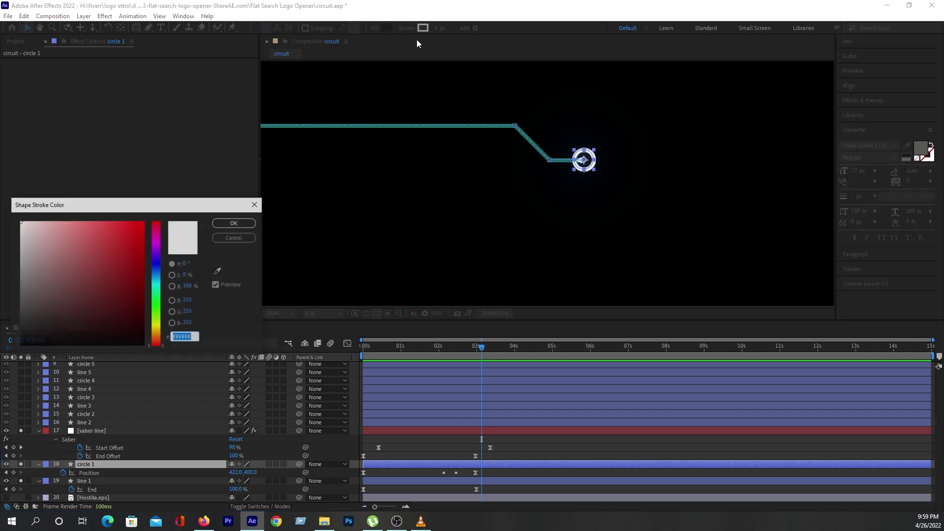
click(218, 271)
click(455, 125)
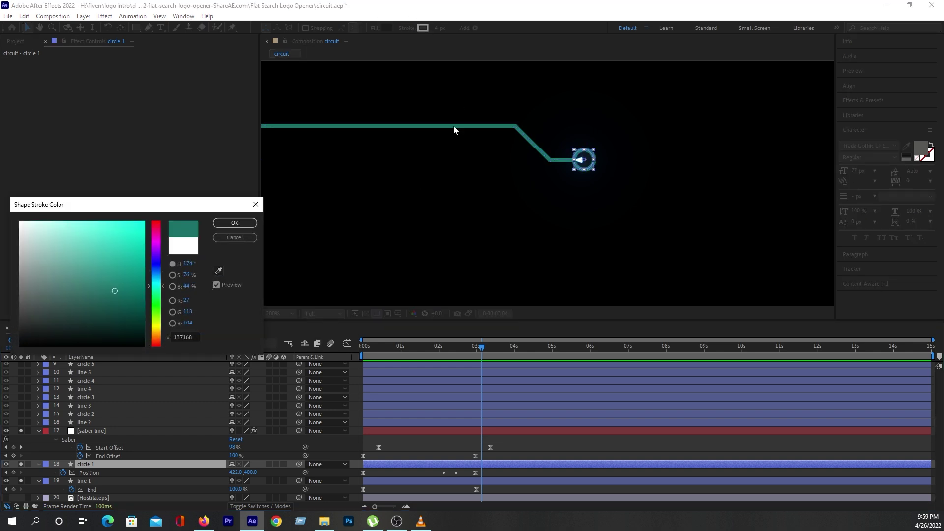
click(235, 223)
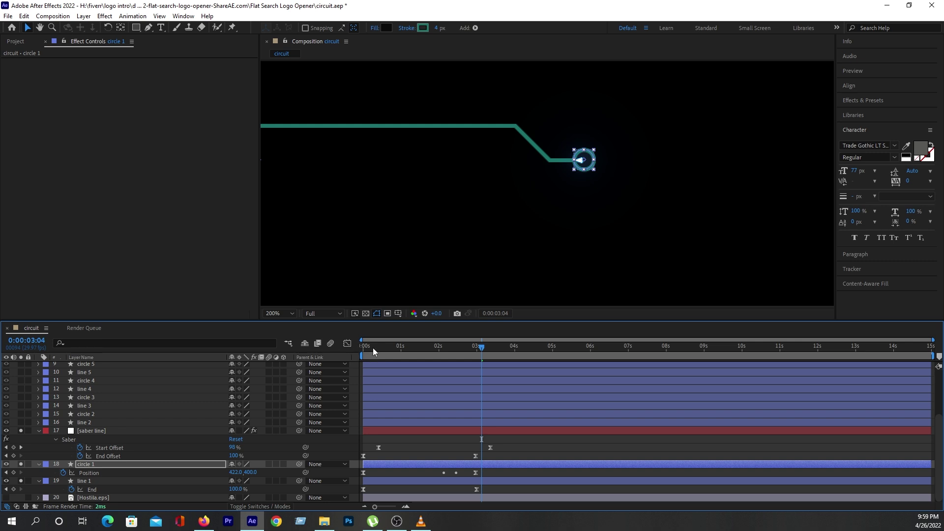
key(space)
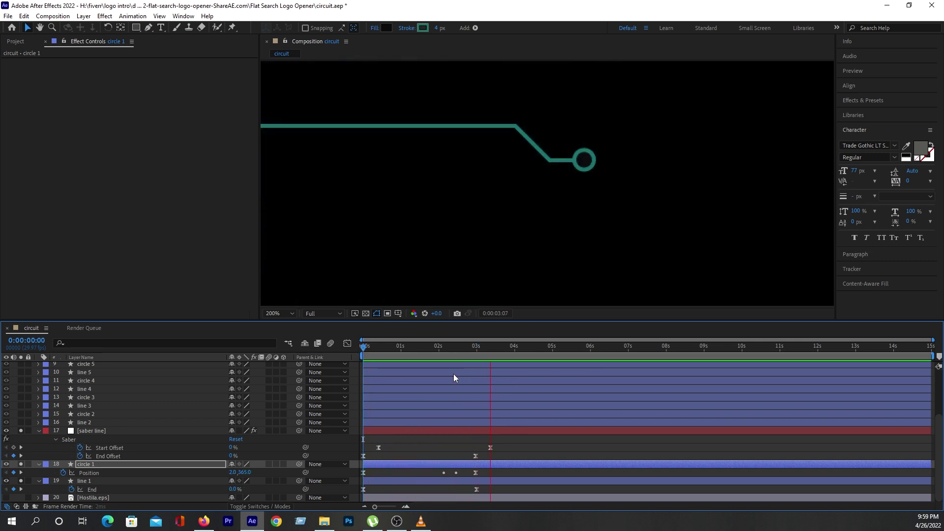
key(space)
Step: Collapse the saber line, circle 1 and line 1 layer properties in the timeline
click(38, 431)
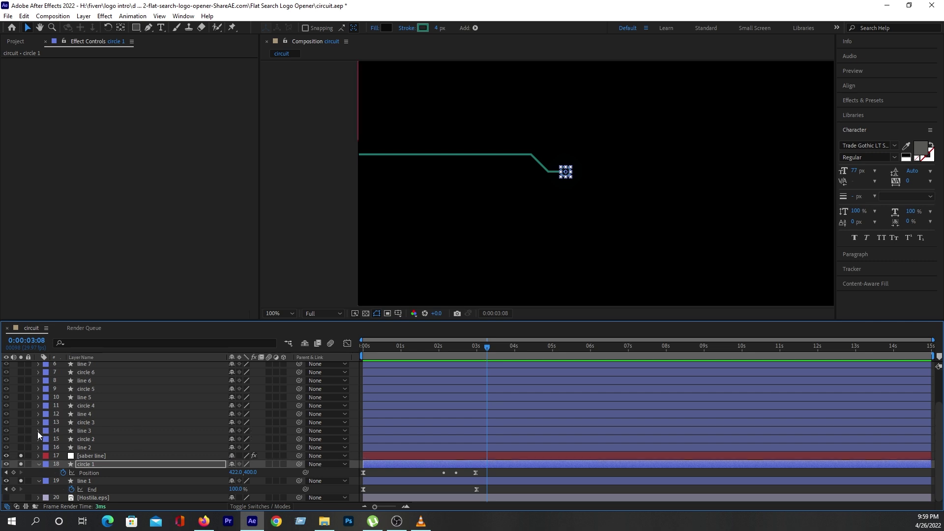
click(39, 464)
click(71, 481)
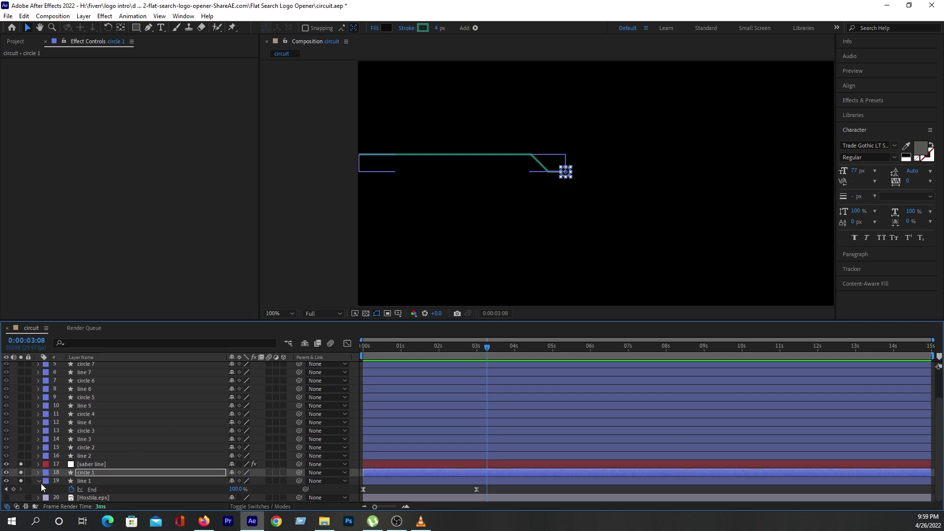
click(39, 480)
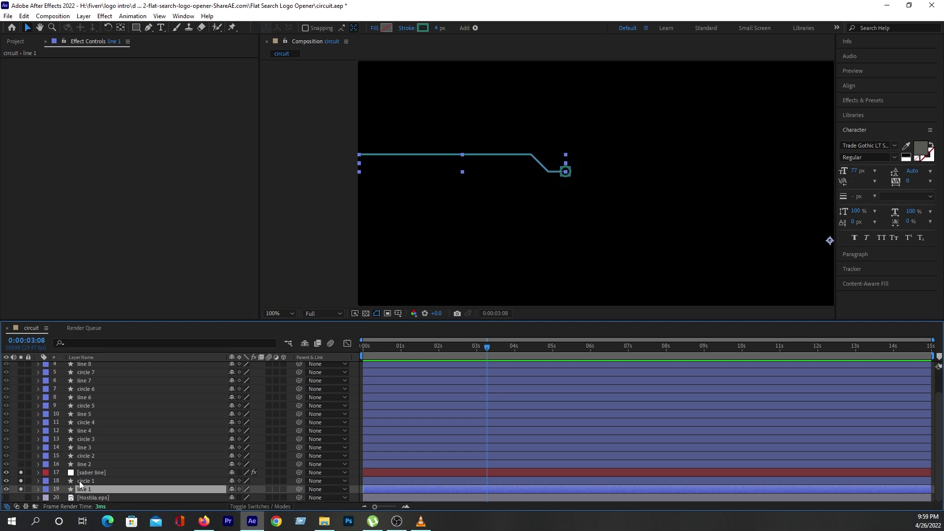
click(91, 473)
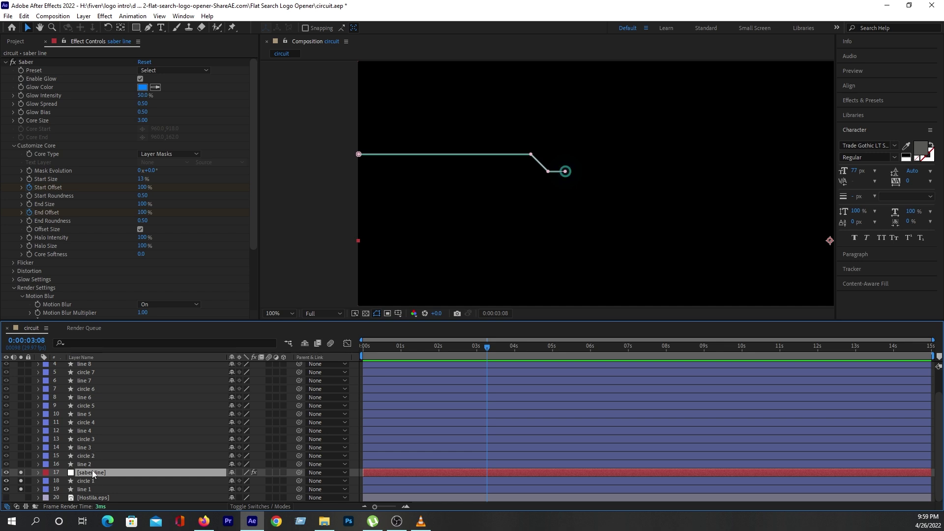
scroll(107, 439, up, 2)
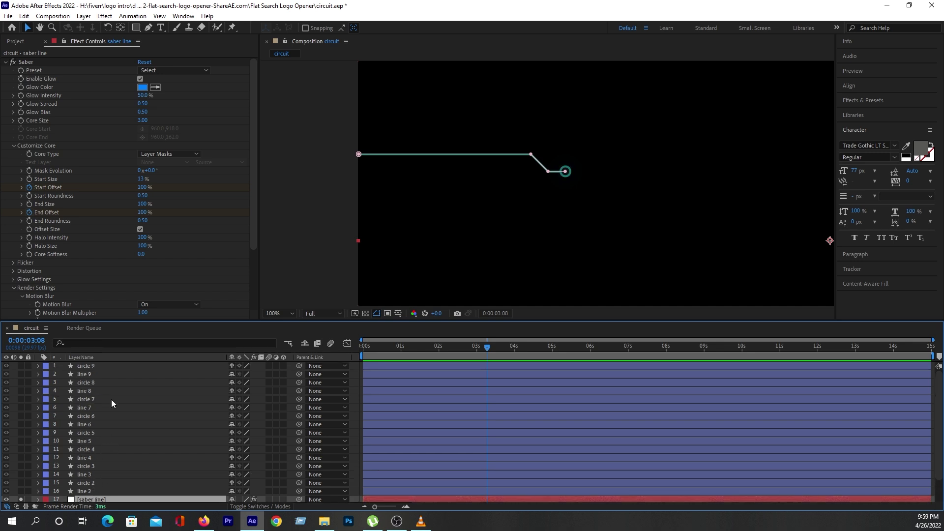
click(87, 373)
scroll(123, 433, down, 2)
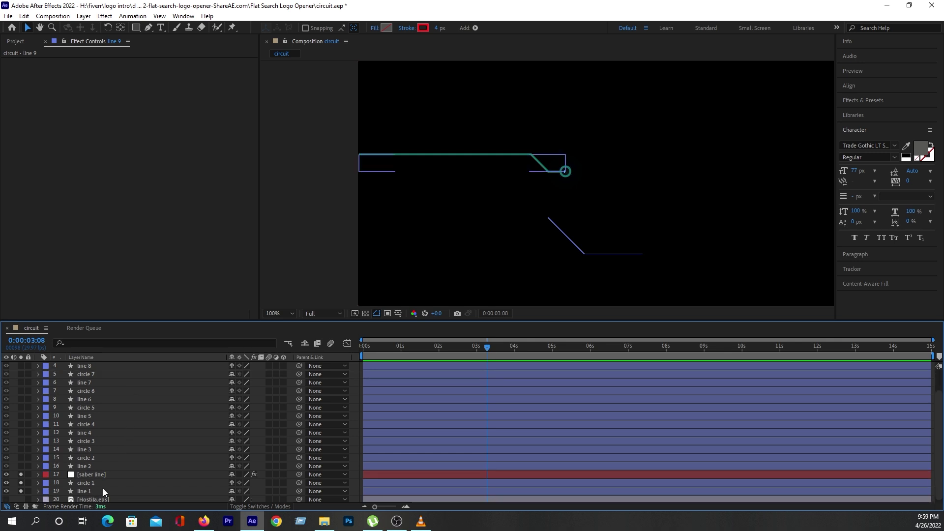
Step: Duplicate the saber line layer with Ctrl+D
click(100, 476)
scroll(166, 426, up, 2)
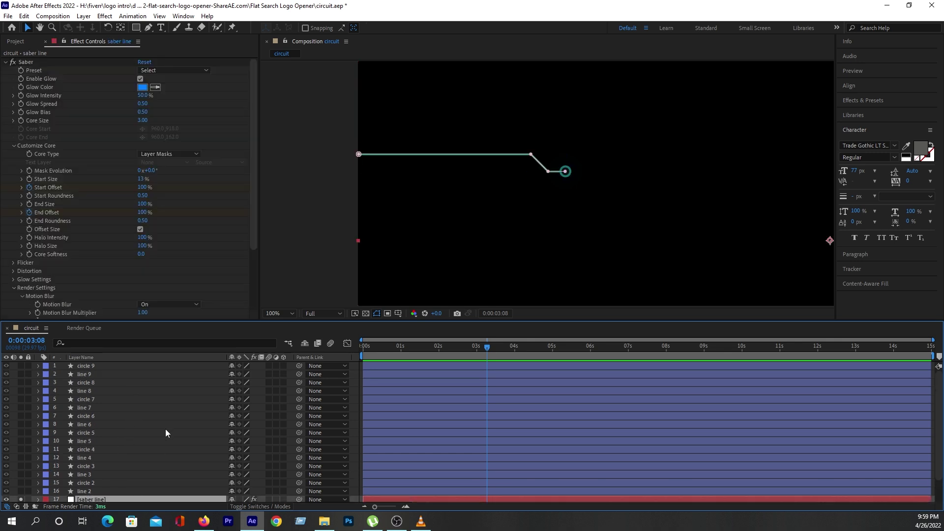
scroll(165, 429, down, 2)
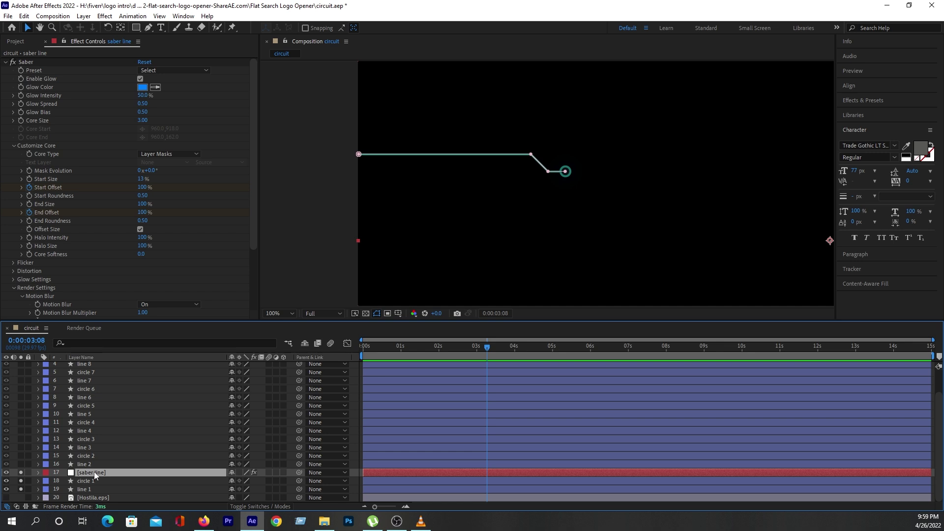
key(ctrl+d)
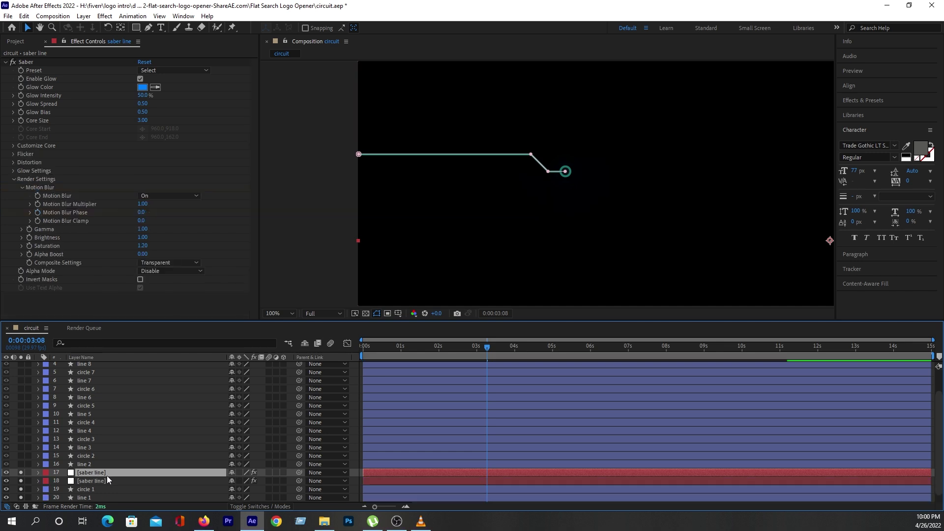
Step: Rename the copy 'saber line 2' and move it above circle 2 and line 2
right_click(102, 475)
click(128, 456)
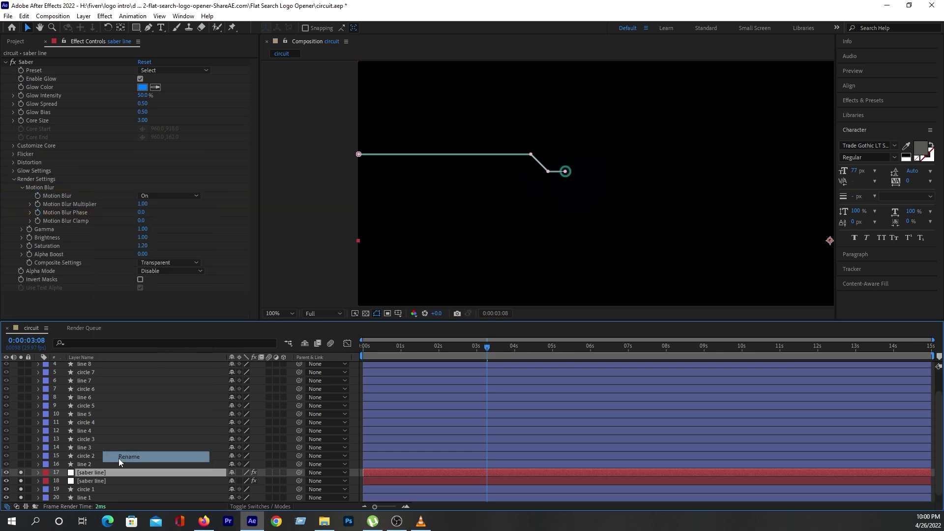
key(End)
text(2)
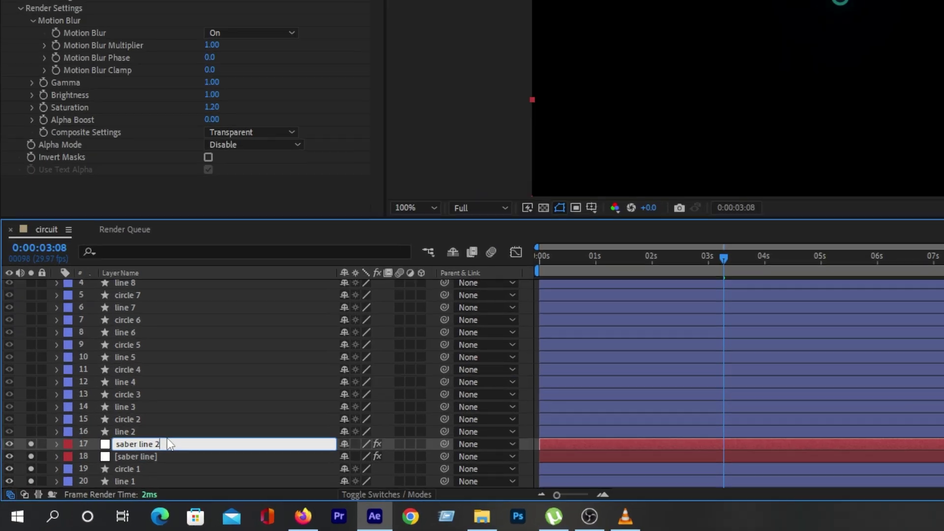
key(Return)
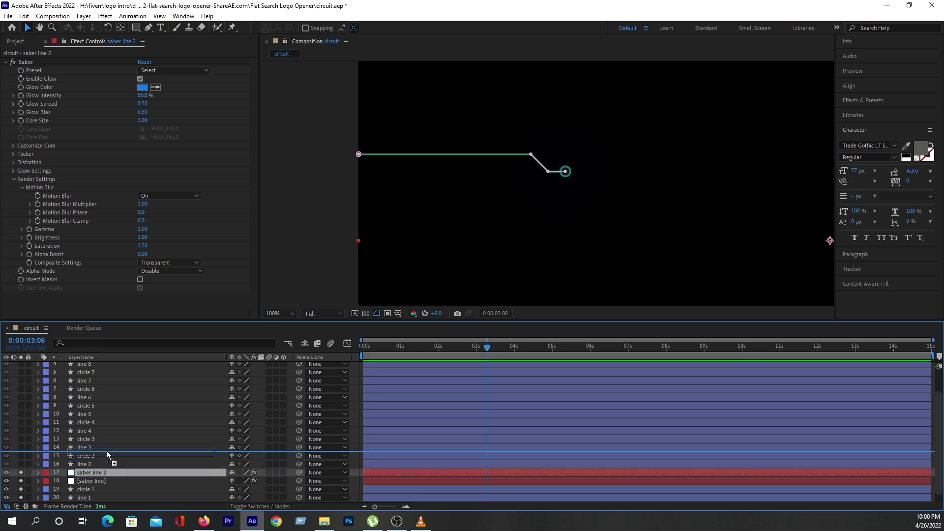
drag(106, 469, 108, 455)
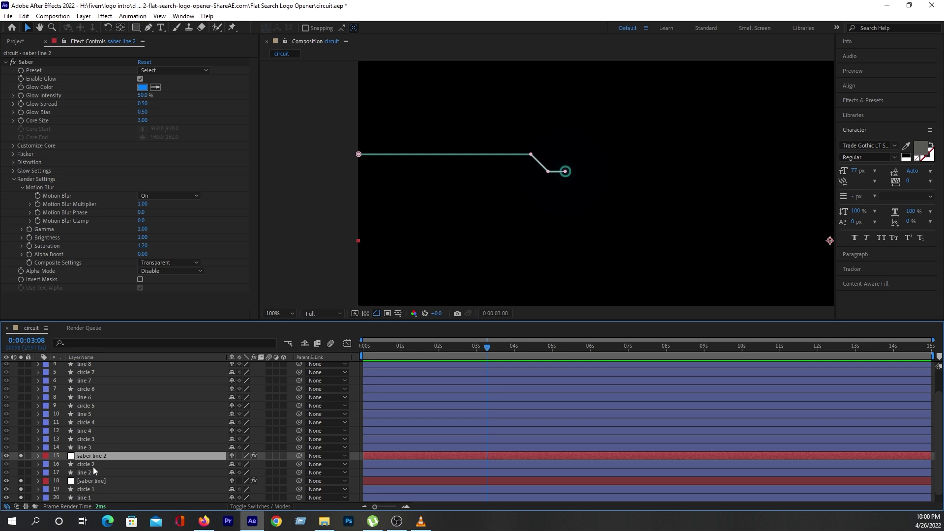
click(93, 471)
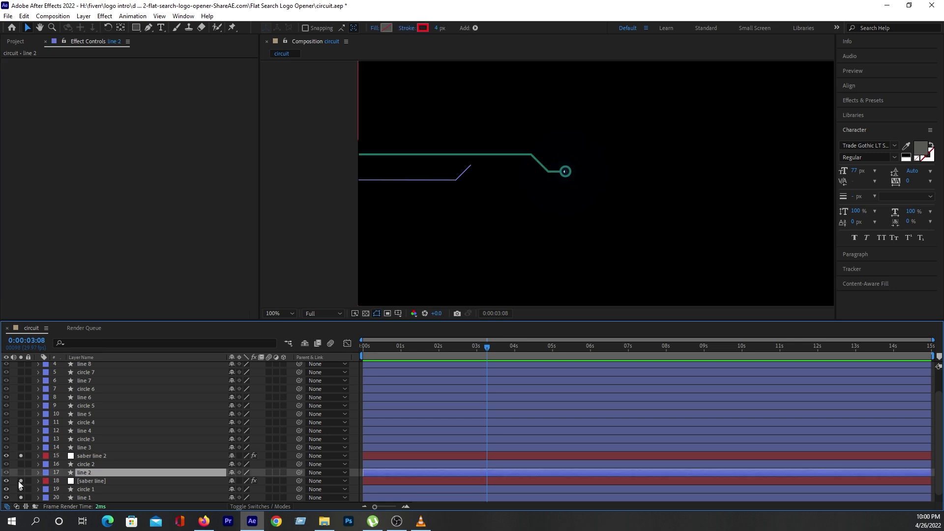
Step: Unsolo the first saber line, circle and line, and solo circle 2 and line 2
drag(21, 480, 22, 495)
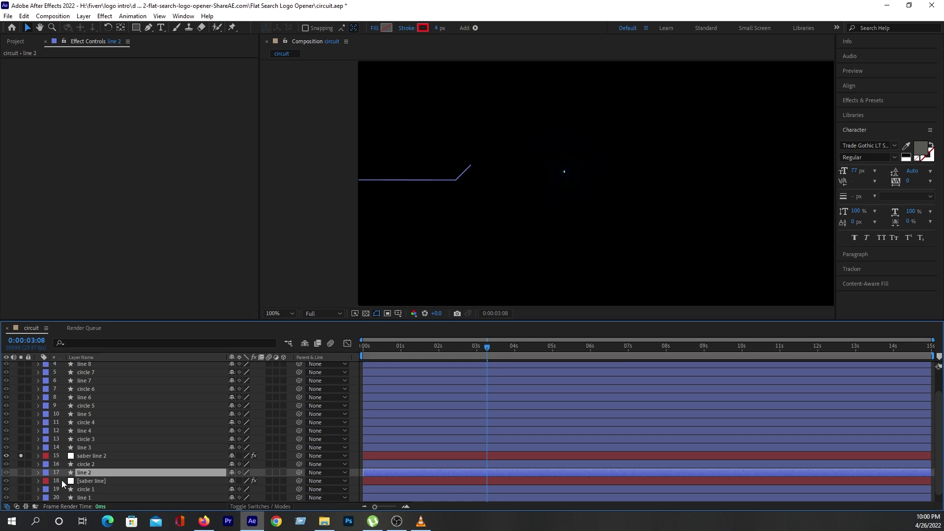
click(21, 463)
click(21, 472)
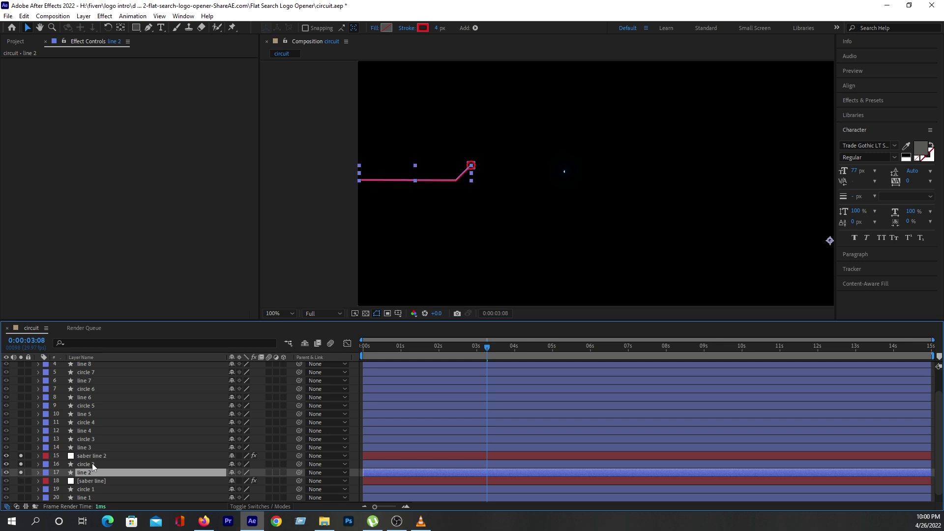
scroll(92, 461, down, 1)
Step: Reveal saber line 2's Mask Path and copy line 2's shape path into it
click(51, 447)
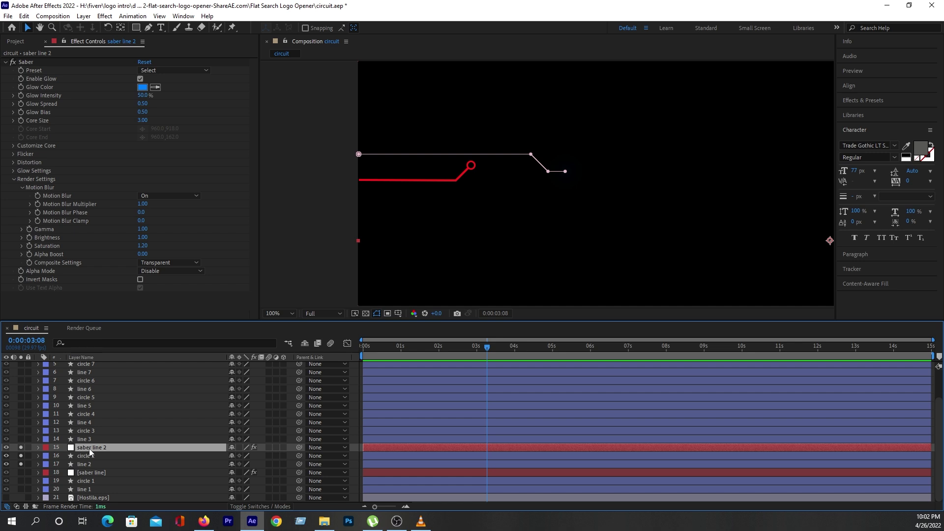
key(m)
click(97, 465)
scroll(145, 454, down, 2)
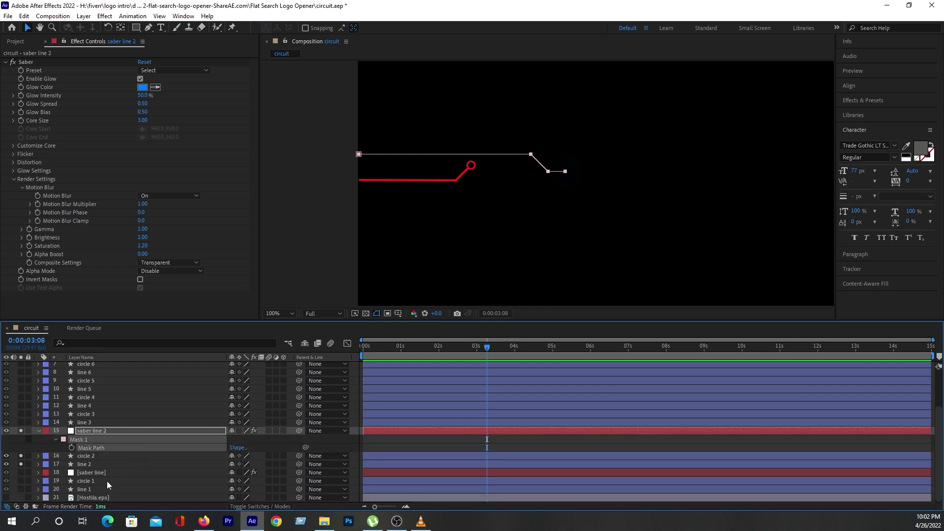
click(94, 465)
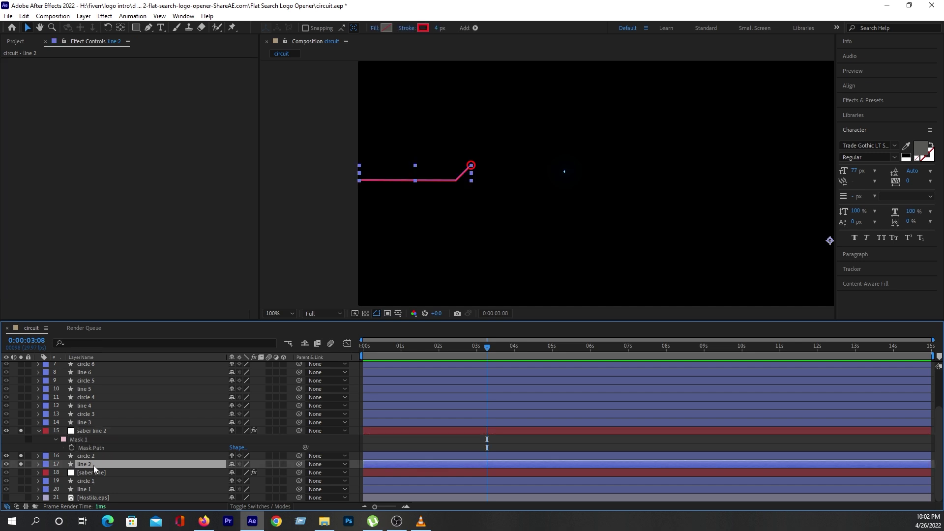
click(38, 464)
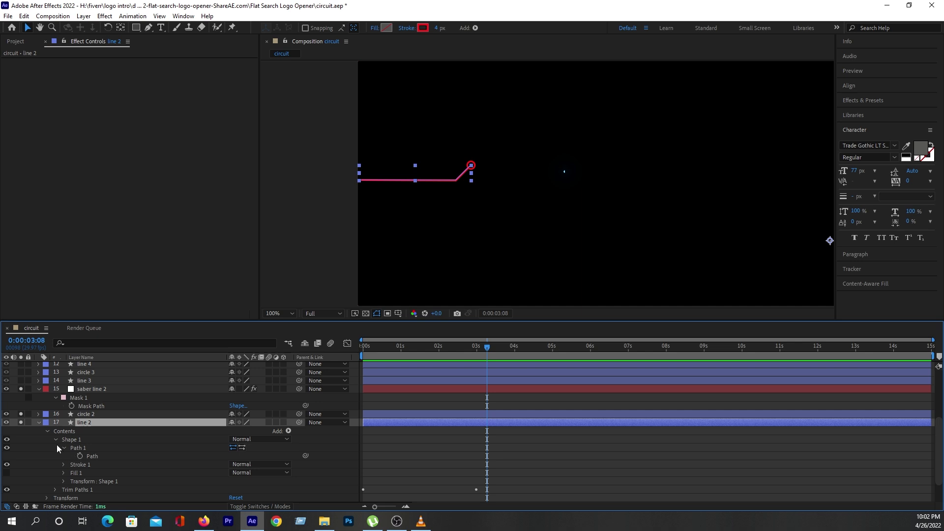
scroll(55, 440, up, 1)
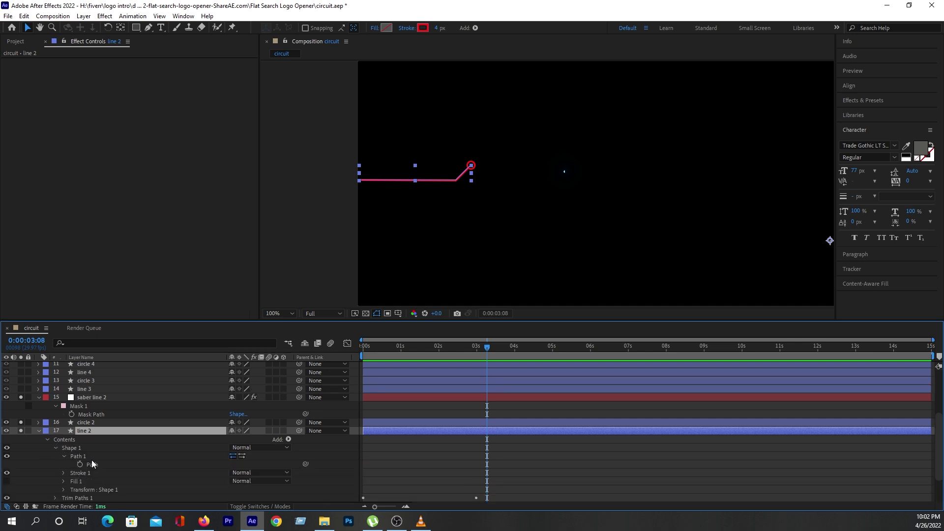
click(91, 459)
click(93, 465)
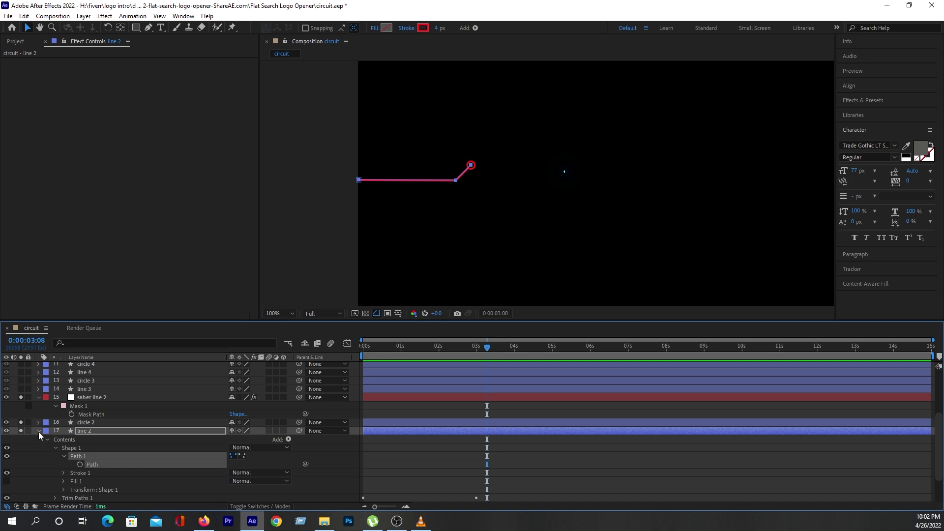
click(38, 432)
click(85, 447)
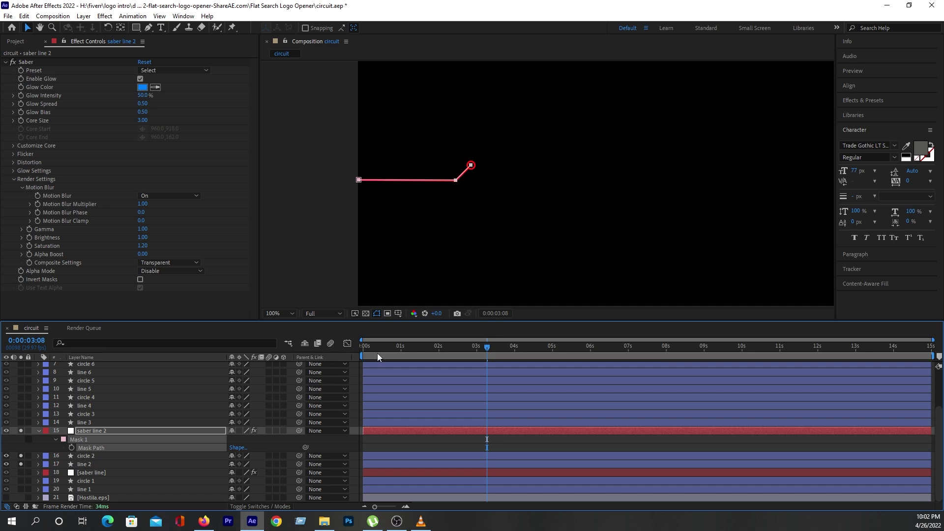
Step: Preview the animation and park the playhead on a glowing frame
key(Home)
key(space)
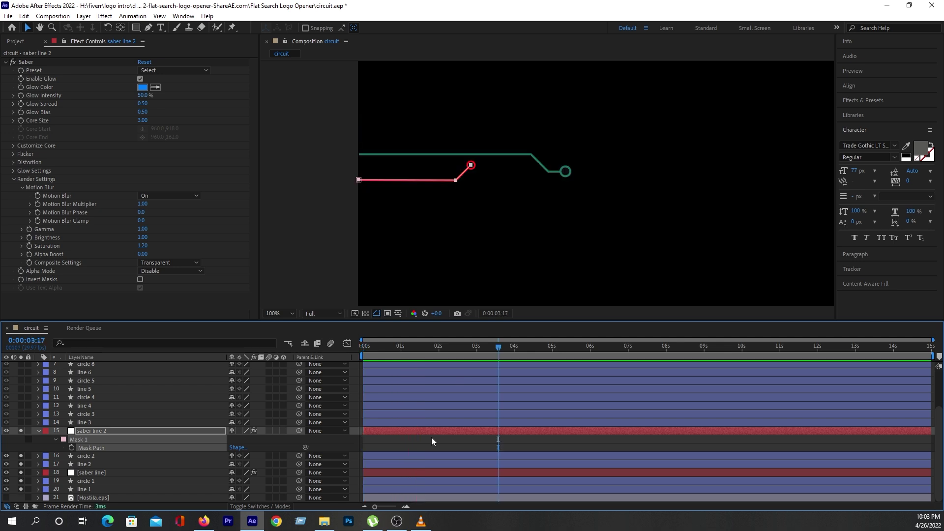
click(418, 444)
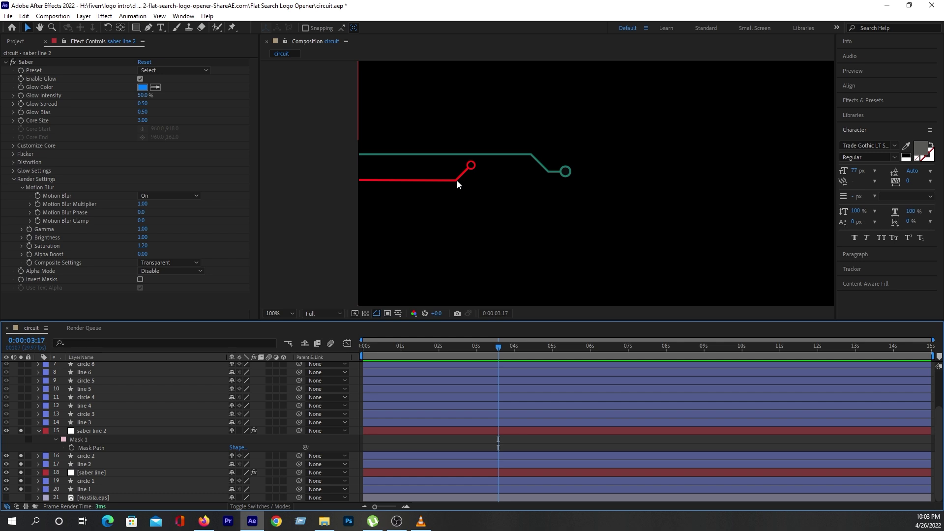
mouse_move(388, 348)
mouse_down()
mouse_move(470, 356)
mouse_move(459, 359)
mouse_up()
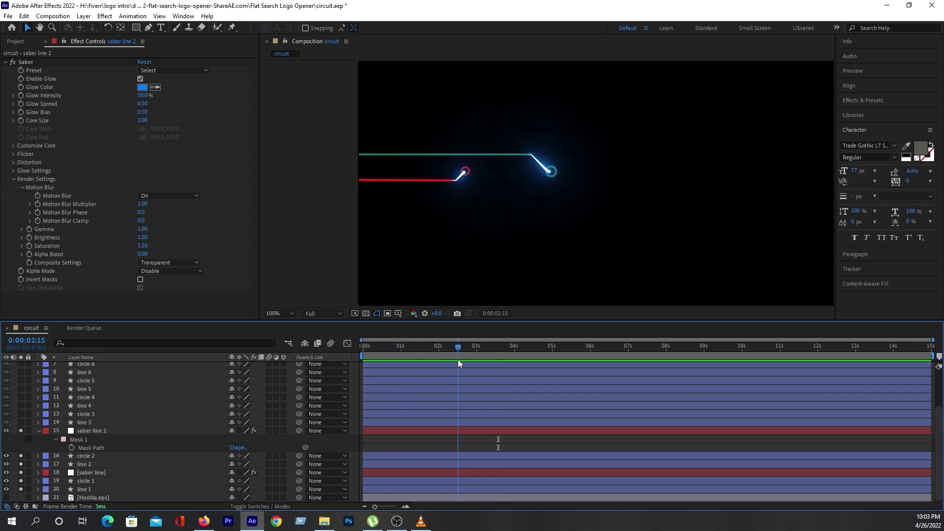
Step: Eyedropper the red line's colour into saber line 2's Glow Color
click(91, 463)
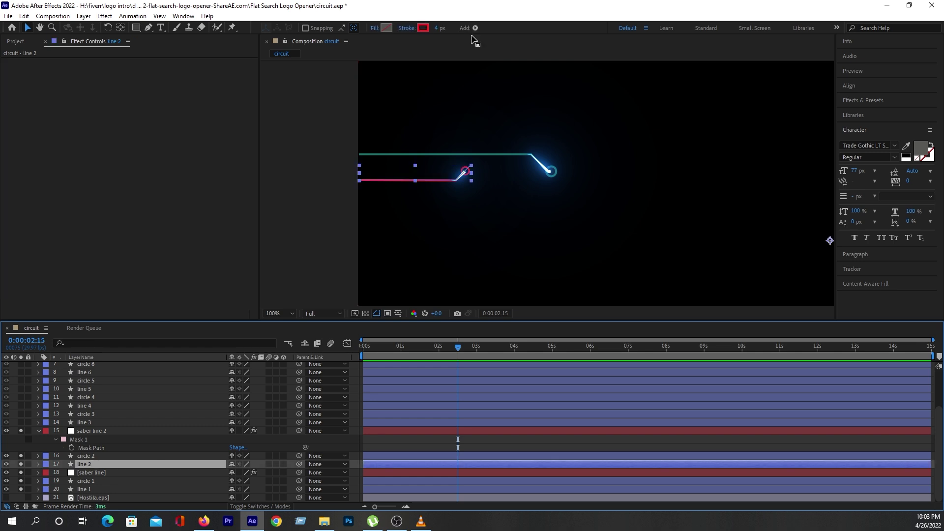
click(91, 431)
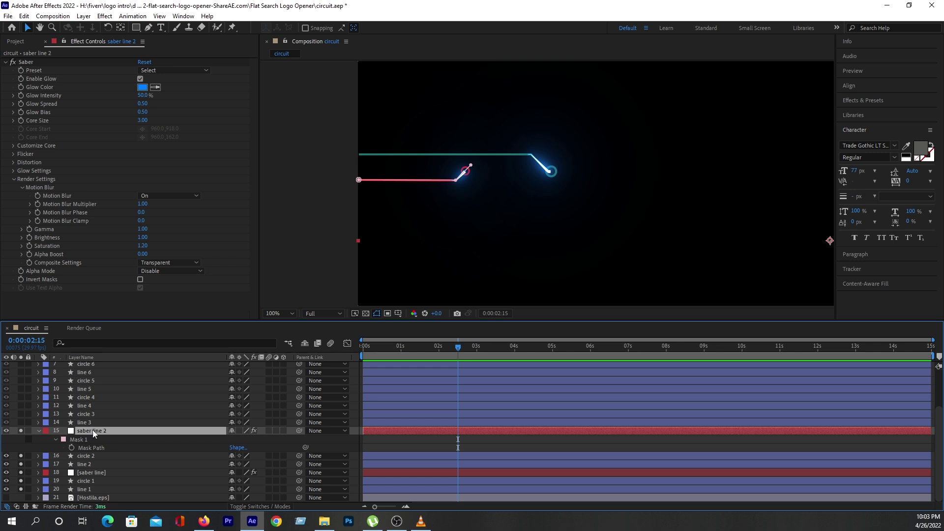
click(154, 87)
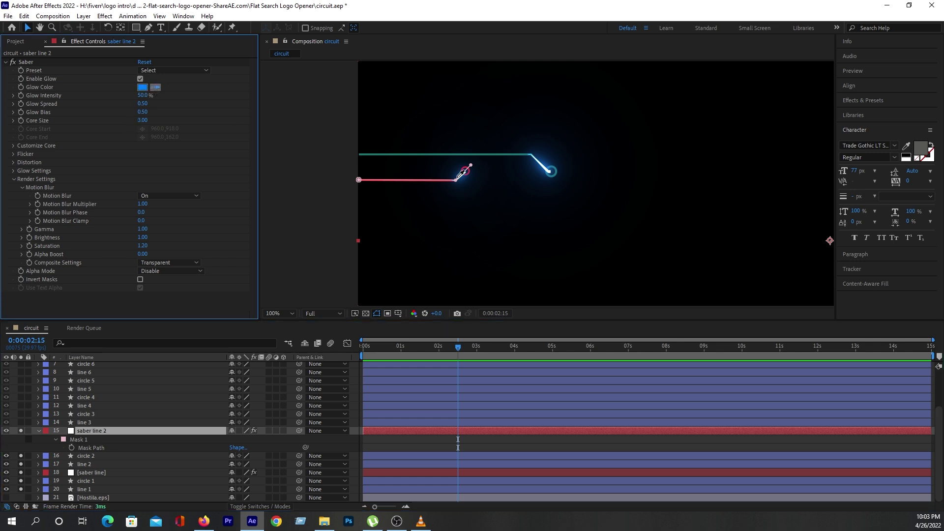
click(468, 169)
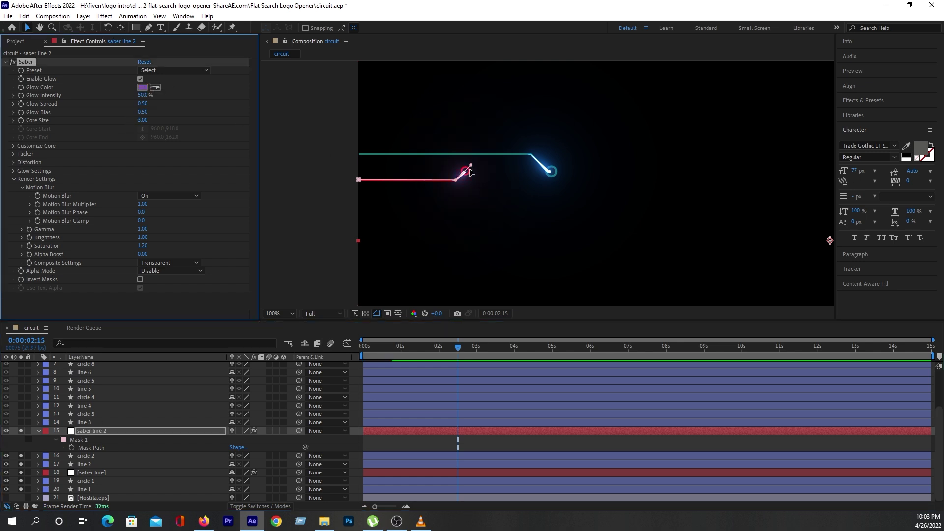
scroll(546, 182, up, 4)
scroll(462, 228, left, 3)
scroll(461, 227, up, 1)
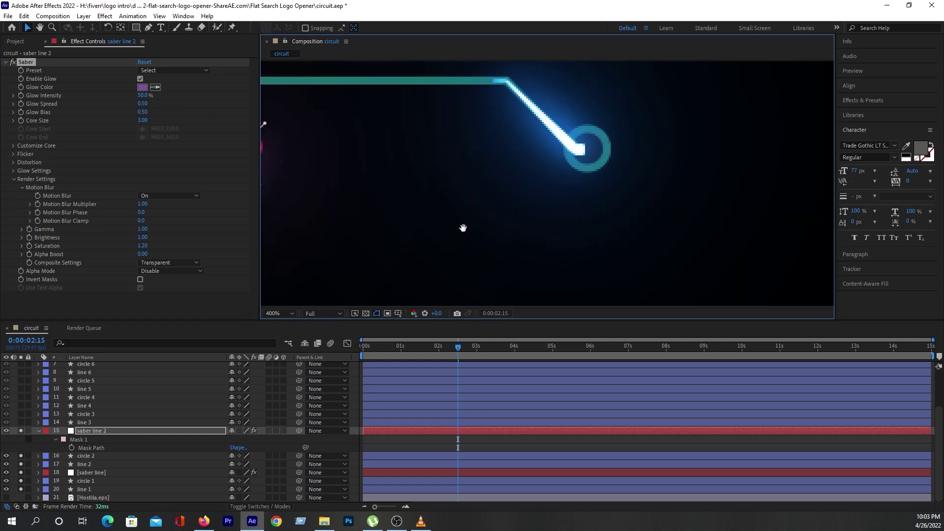
click(156, 88)
click(336, 155)
scroll(444, 184, down, 2)
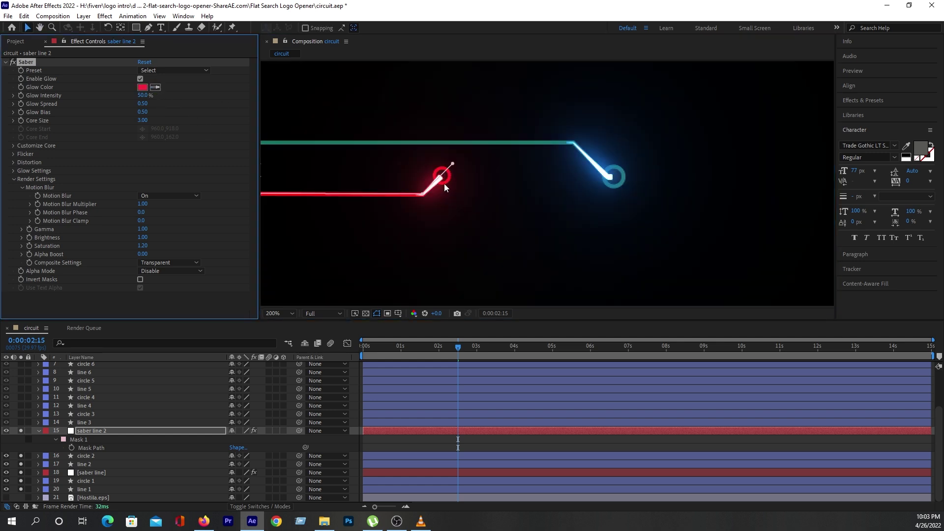
Step: Preview the red glow from the start of the composition
click(362, 353)
scroll(406, 290, down, 4)
key(space)
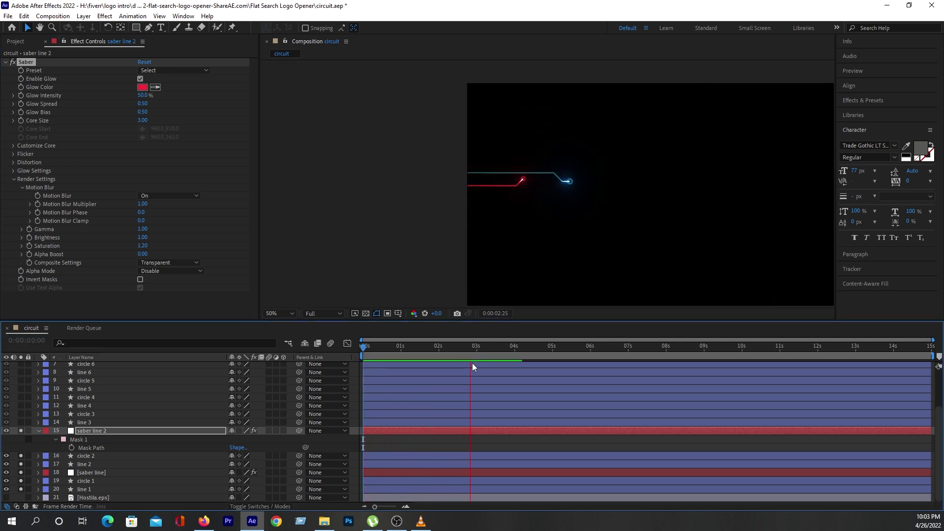
key(space)
scroll(598, 242, up, 2)
scroll(558, 207, up, 2)
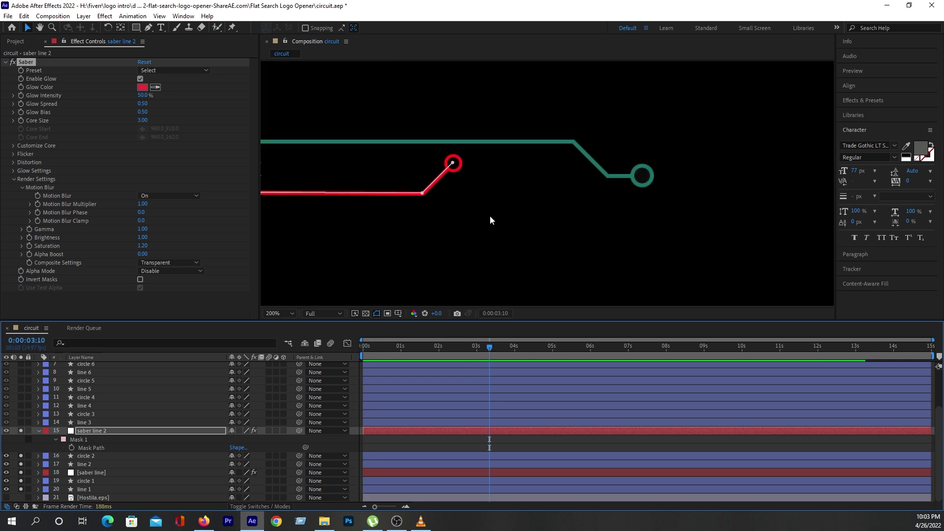
Step: Set line 2's stroke width to 2 px
scroll(491, 220, down, 1)
key(Return)
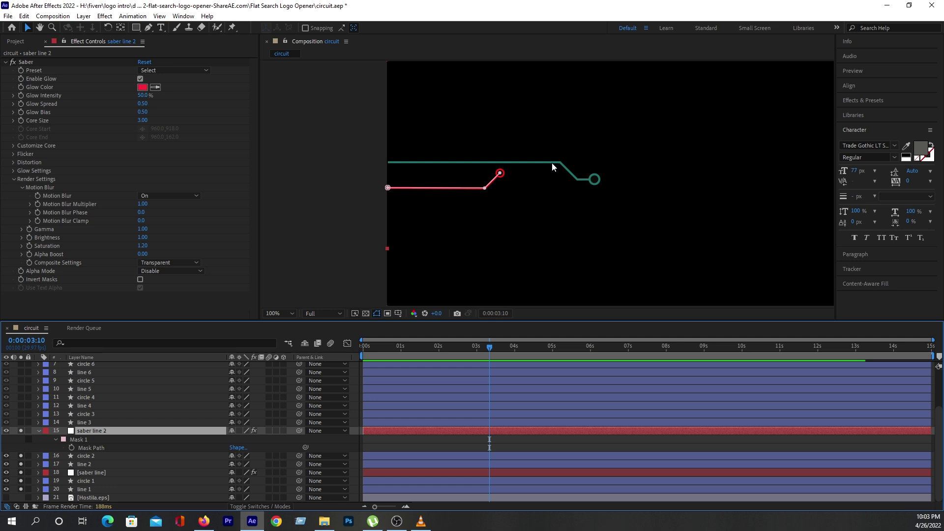
click(103, 456)
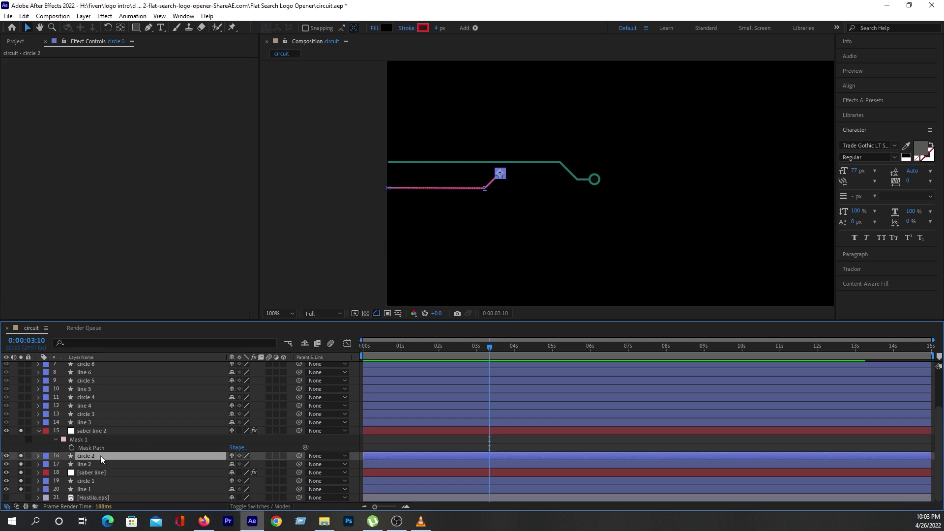
click(95, 464)
scroll(546, 83, up, 1)
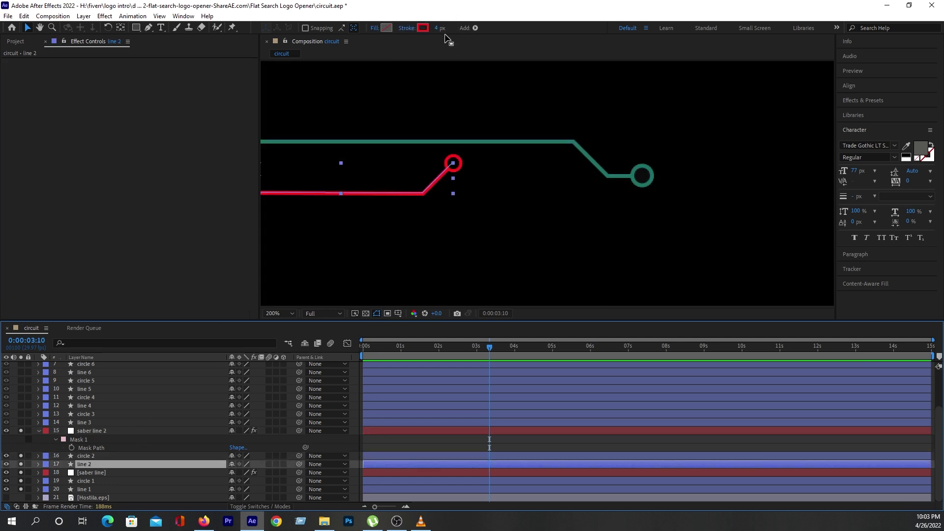
click(437, 30)
text(2)
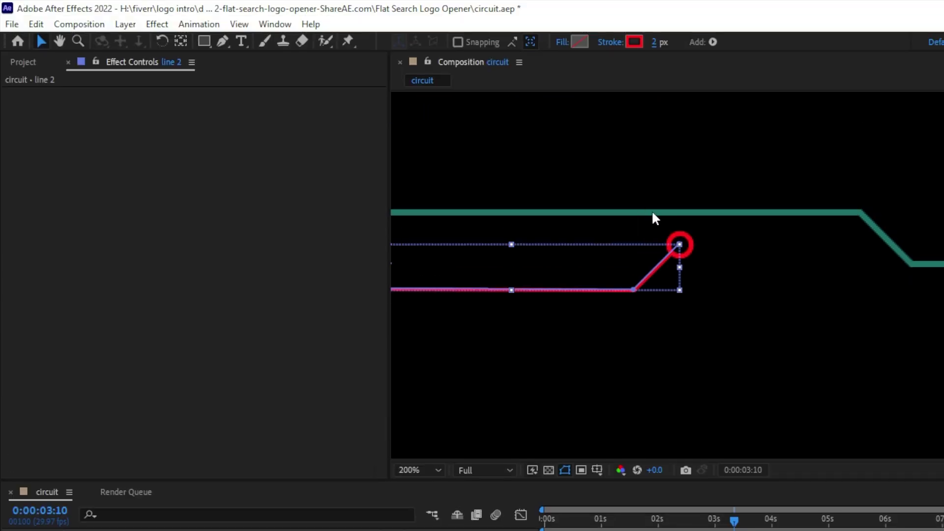
Step: Set line 1's teal stroke width to 2 px as well
click(228, 380)
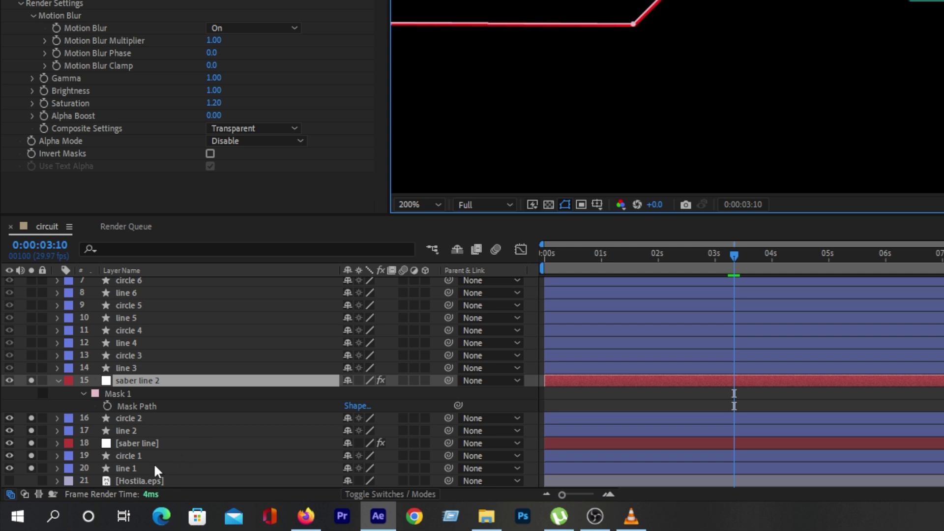
click(147, 468)
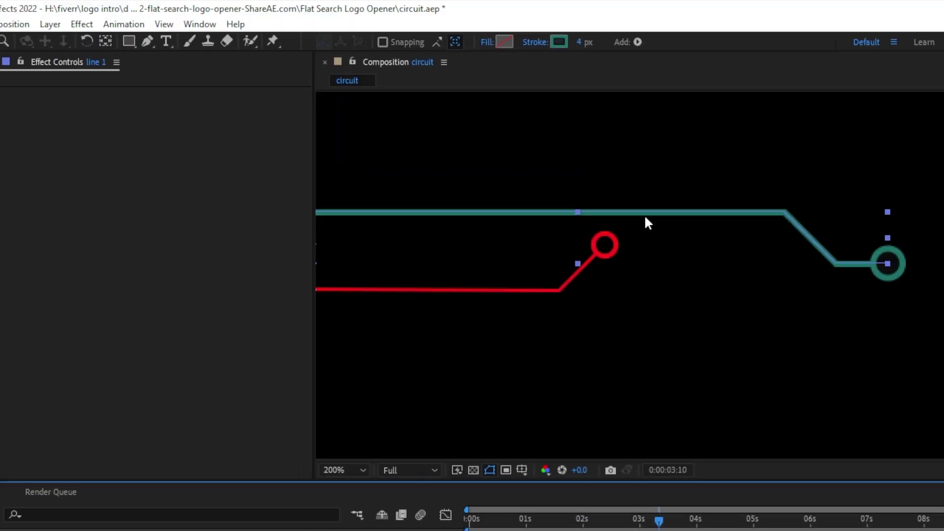
click(580, 41)
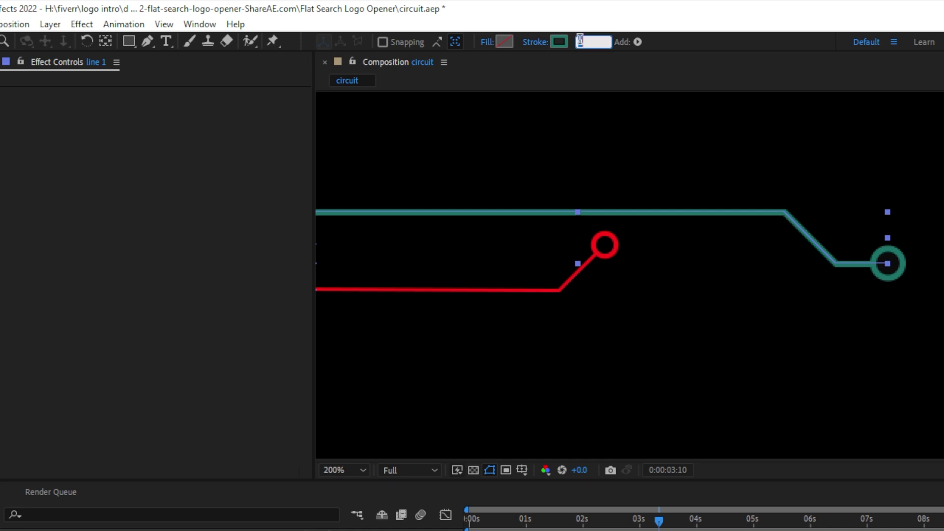
text(2)
key(Return)
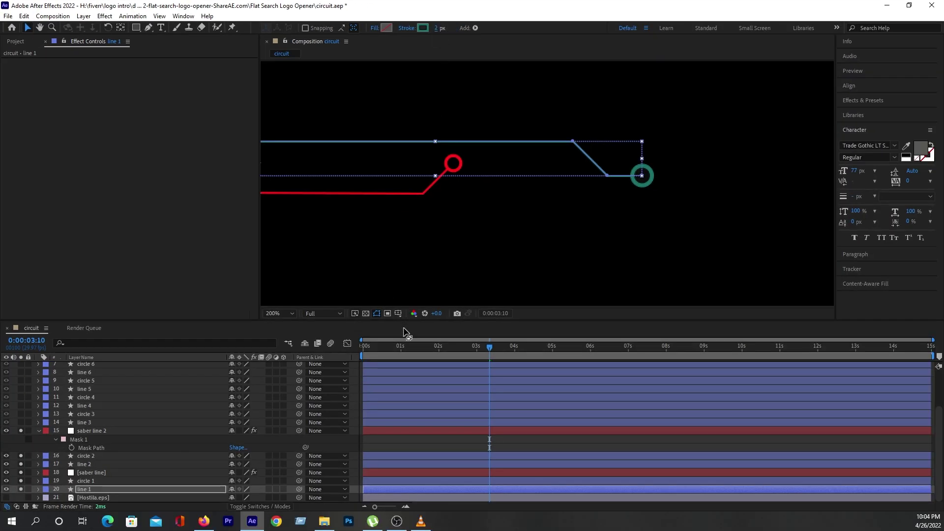
Step: Preview the thinner lines, collapse saber line 2's properties and scroll the layer list up
click(364, 352)
key(space)
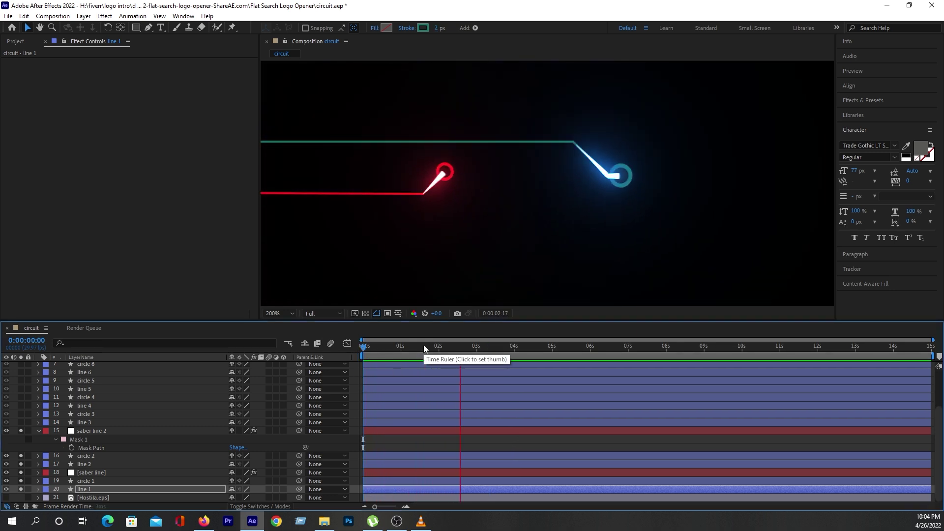
scroll(502, 214, down, 1)
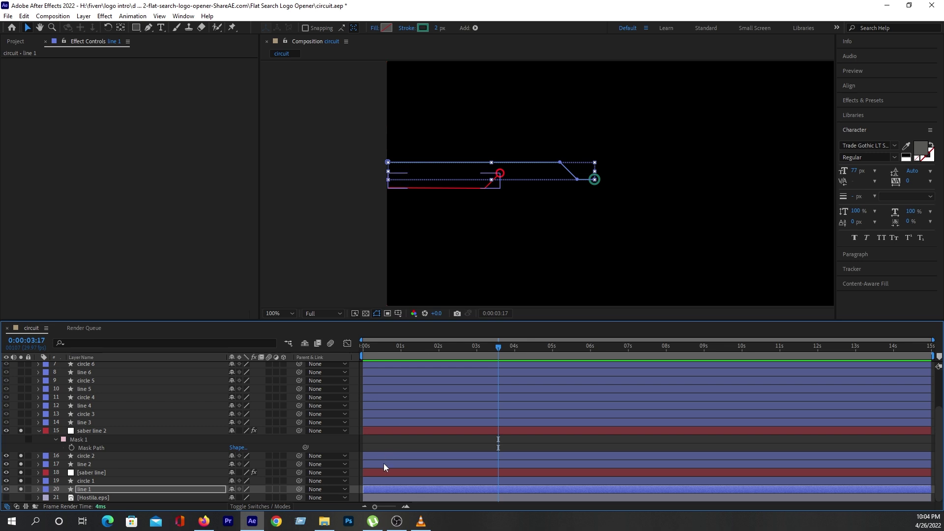
click(383, 447)
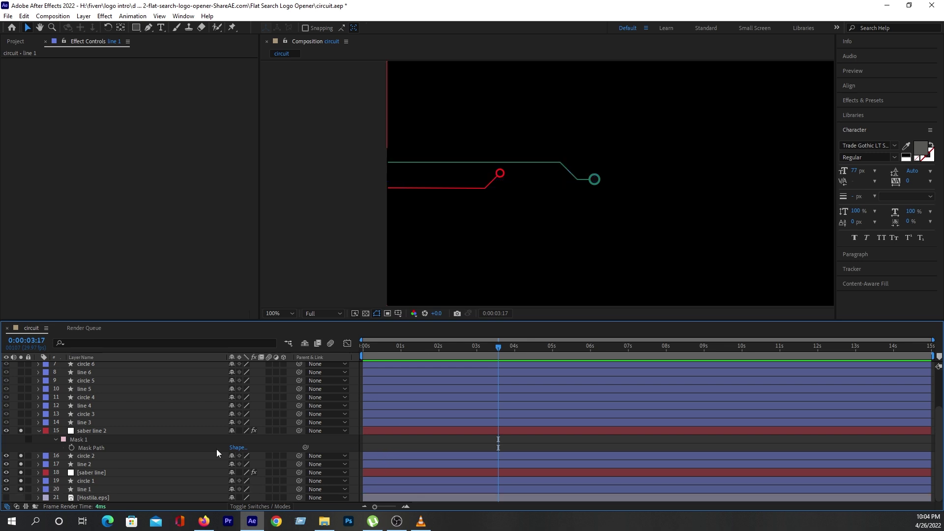
click(39, 432)
scroll(102, 444, up, 3)
scroll(102, 444, up, 1)
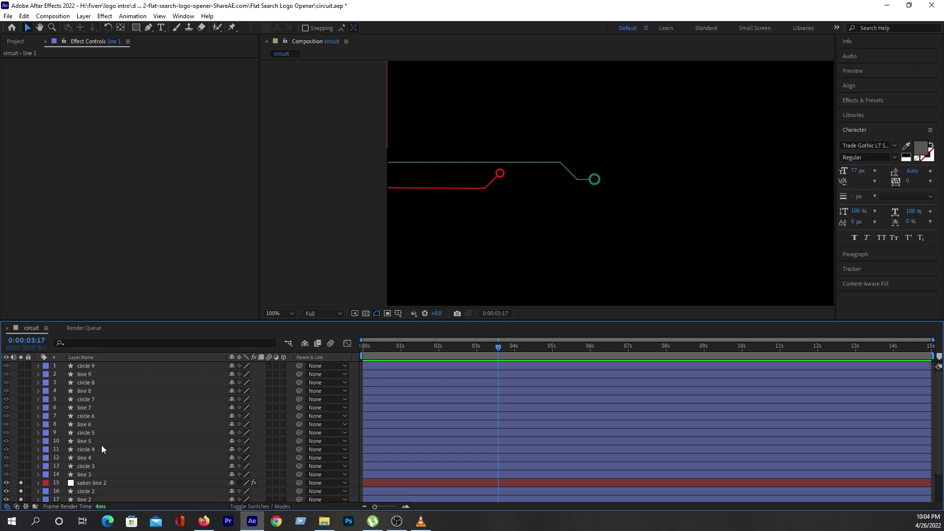
click(93, 483)
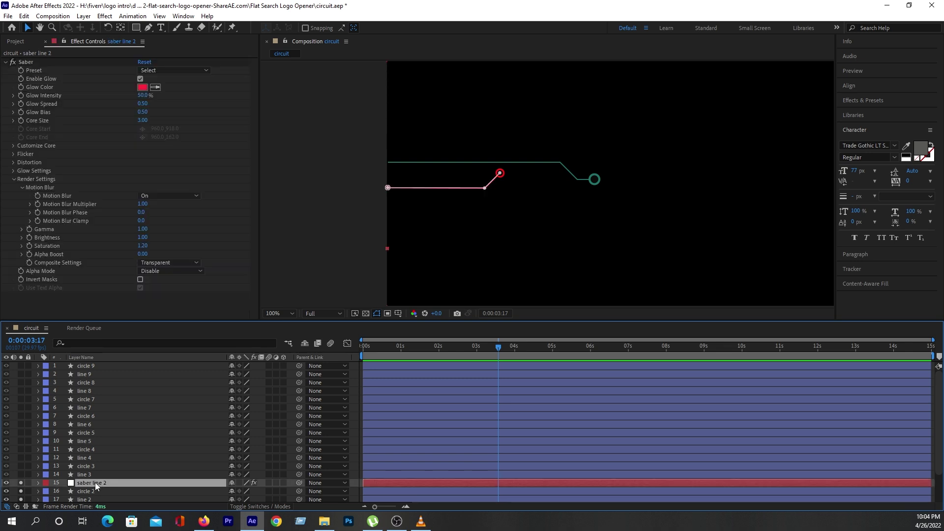
Step: Duplicate saber line 2 as saber line 3 and place it above circle 3
key(ctrl+d)
drag(99, 484, 101, 462)
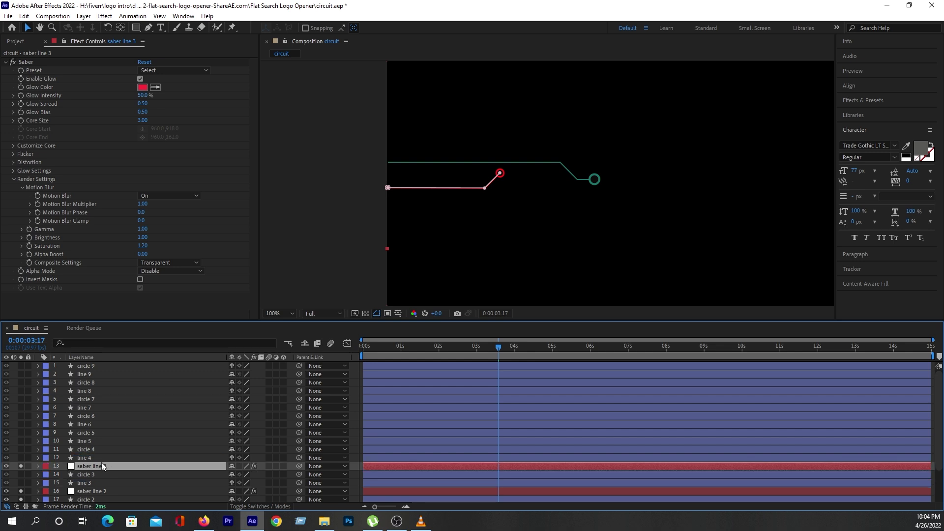
key(m)
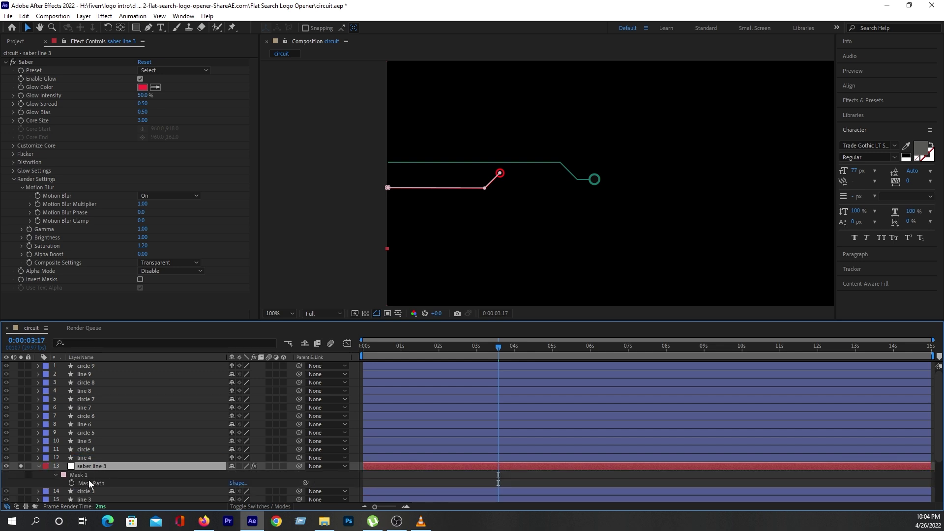
scroll(129, 467, down, 3)
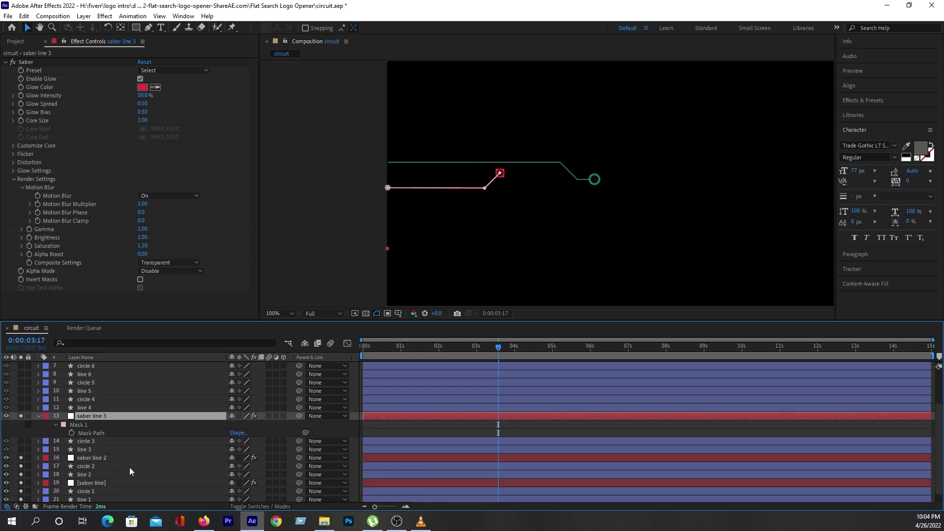
Step: Paste line 3's Path 1 into saber line 3's Mask Path
click(93, 451)
click(38, 449)
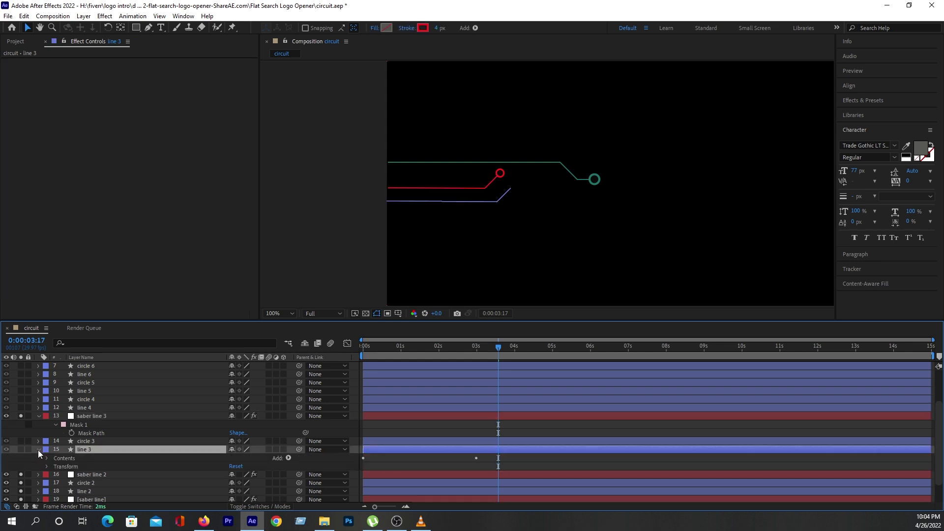
click(46, 459)
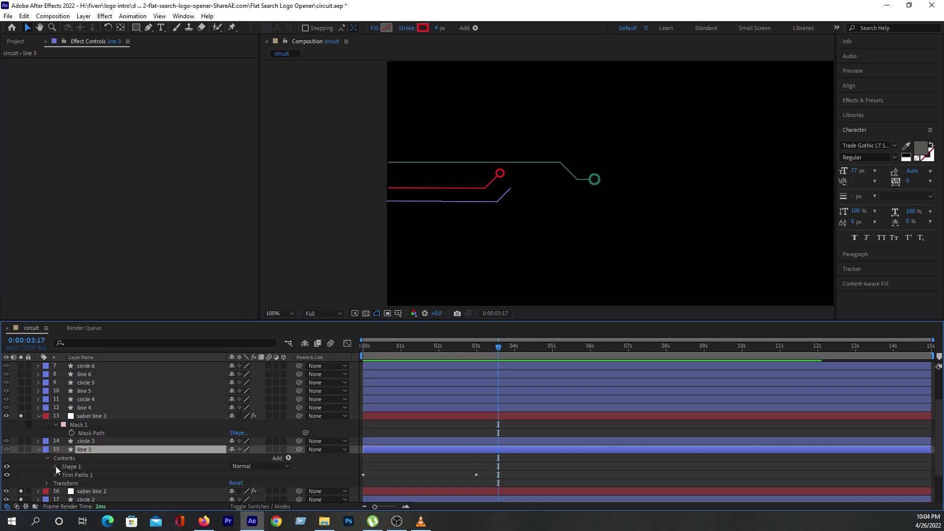
click(55, 466)
click(81, 473)
click(63, 472)
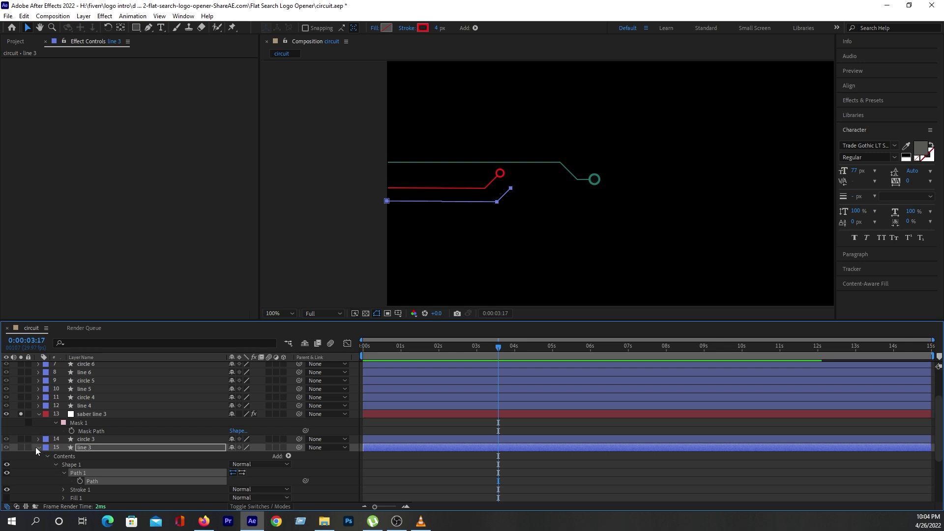
click(88, 432)
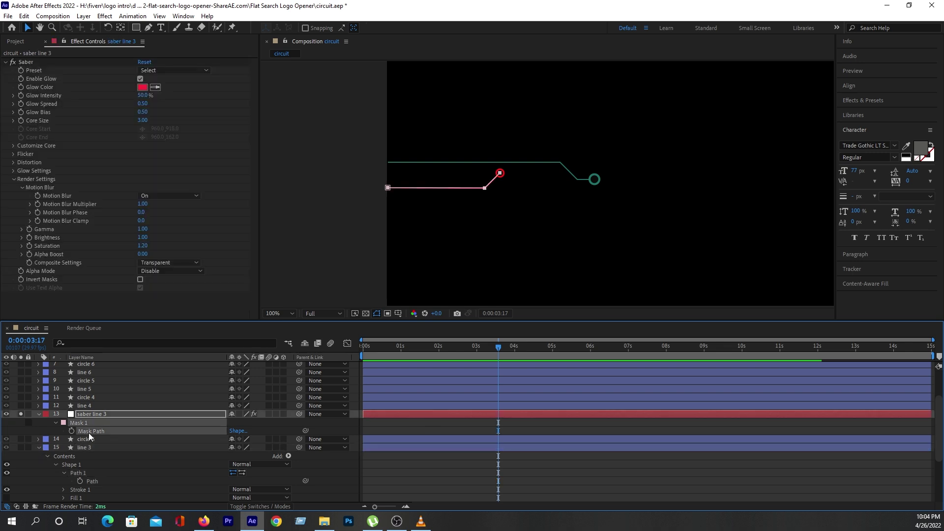
key(ctrl+v)
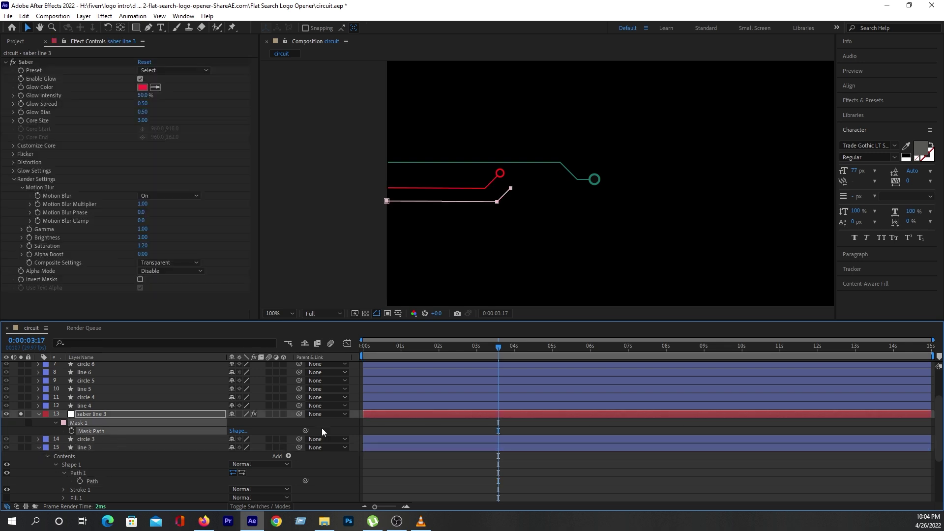
Step: Collapse line 3, make circle 3 and line 3 visible, and preview both red lines
key(Home)
key(space)
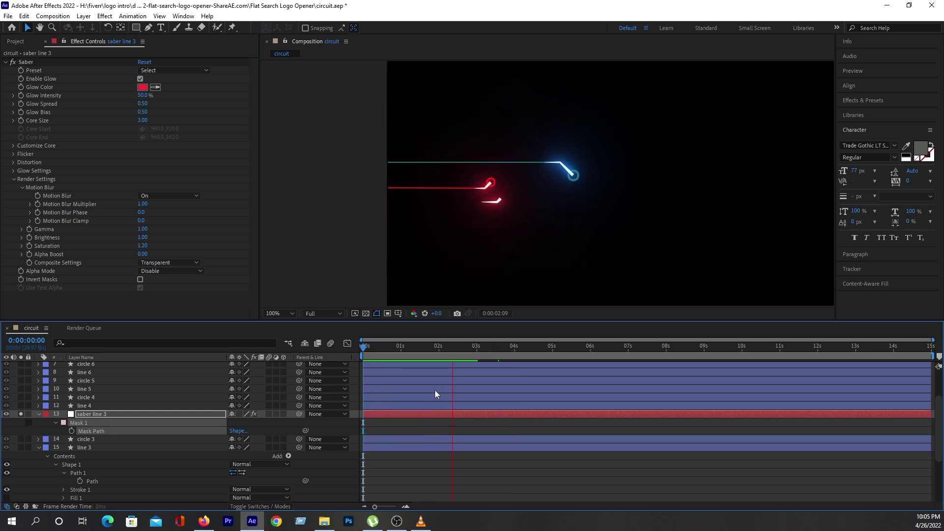
key(space)
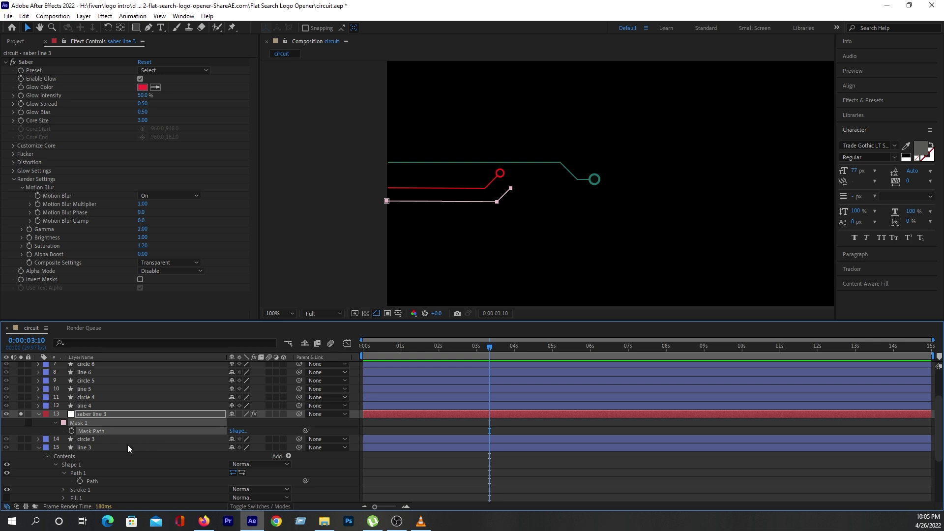
click(38, 446)
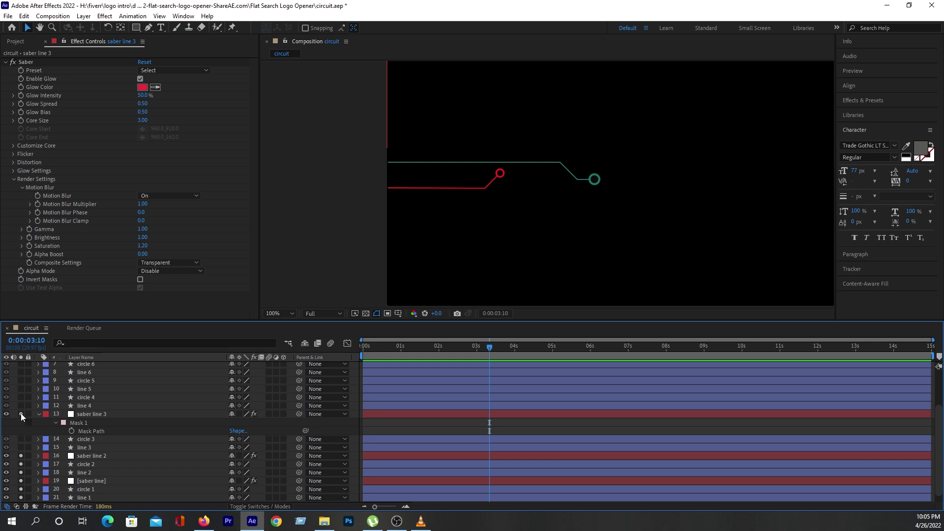
click(21, 441)
click(21, 447)
key(Home)
key(space)
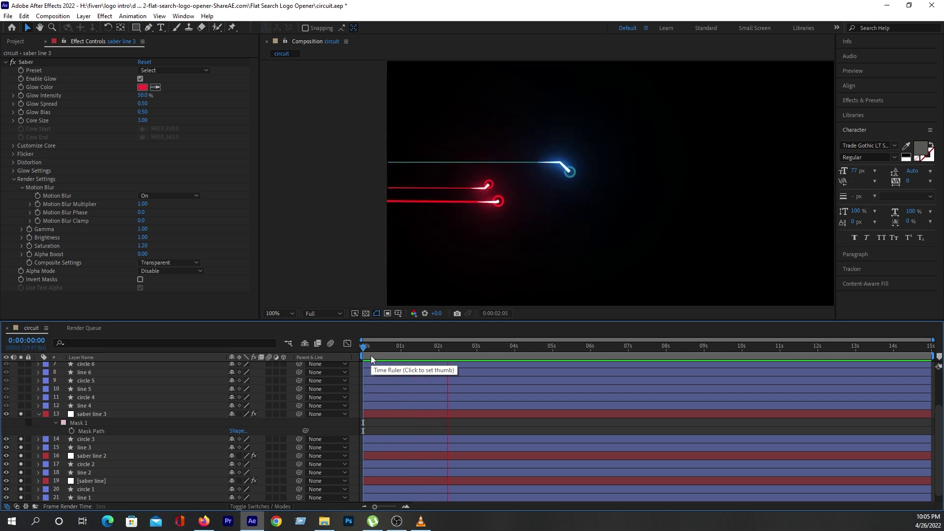
Step: Change line 3's stroke colour to blue
click(393, 201)
click(422, 27)
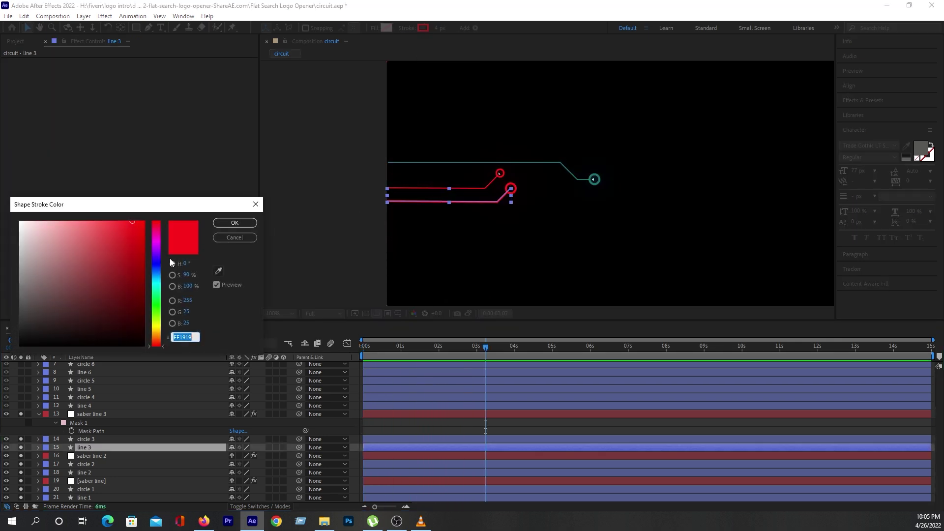
click(156, 263)
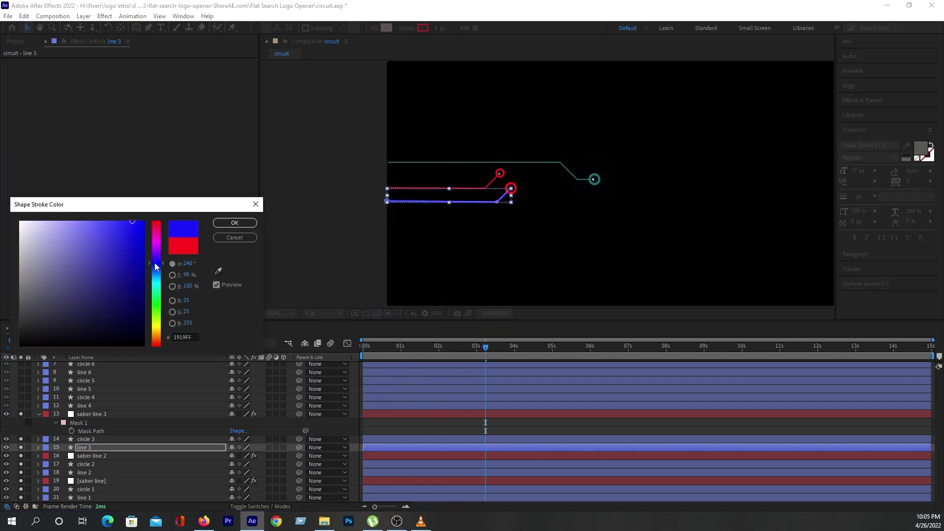
click(235, 223)
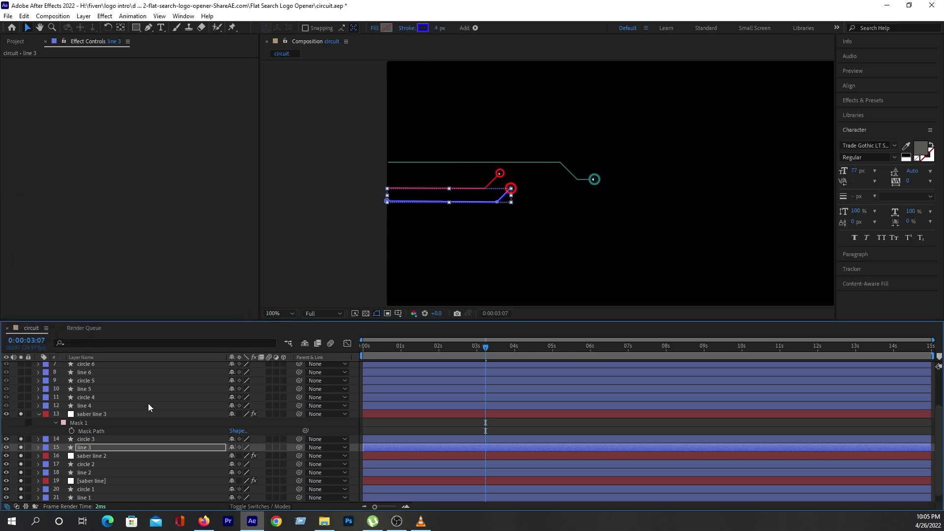
Step: Shift circle 3's stroke from red to blue and preview it
click(96, 438)
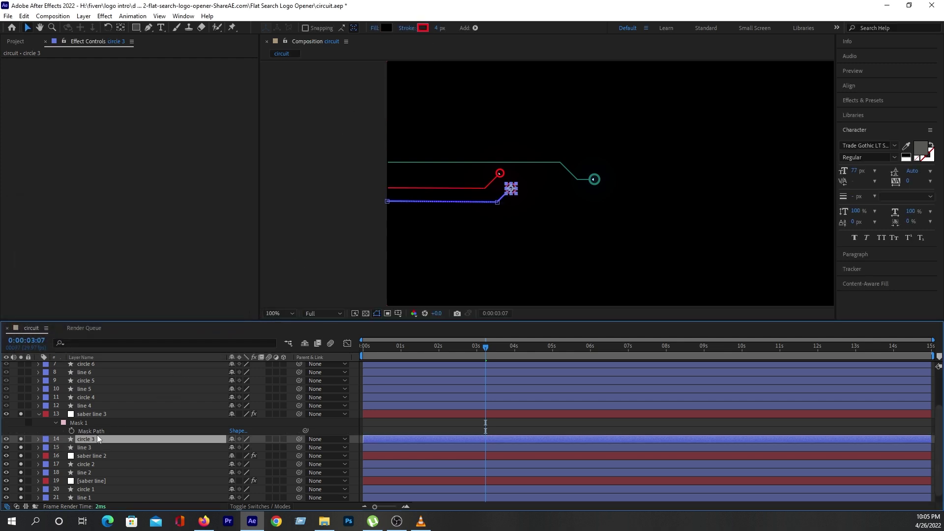
click(423, 28)
drag(153, 251, 154, 258)
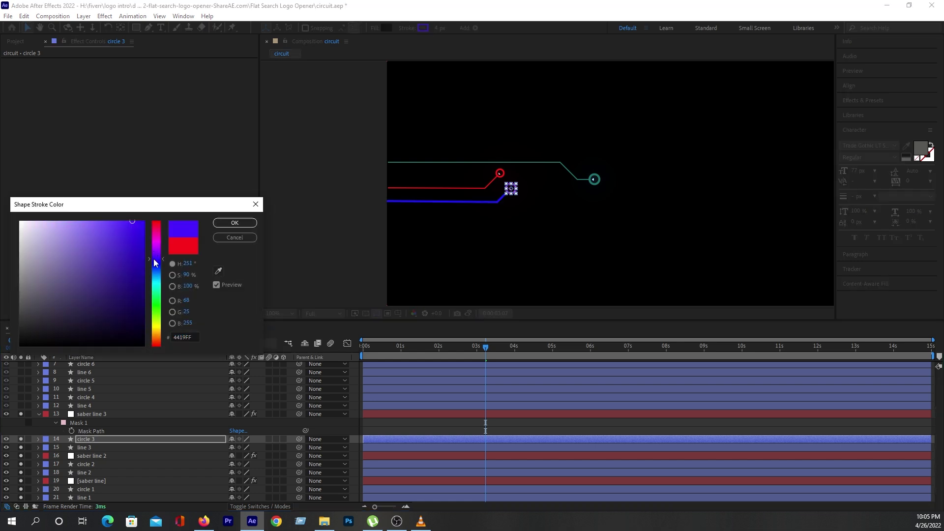
click(240, 224)
click(406, 428)
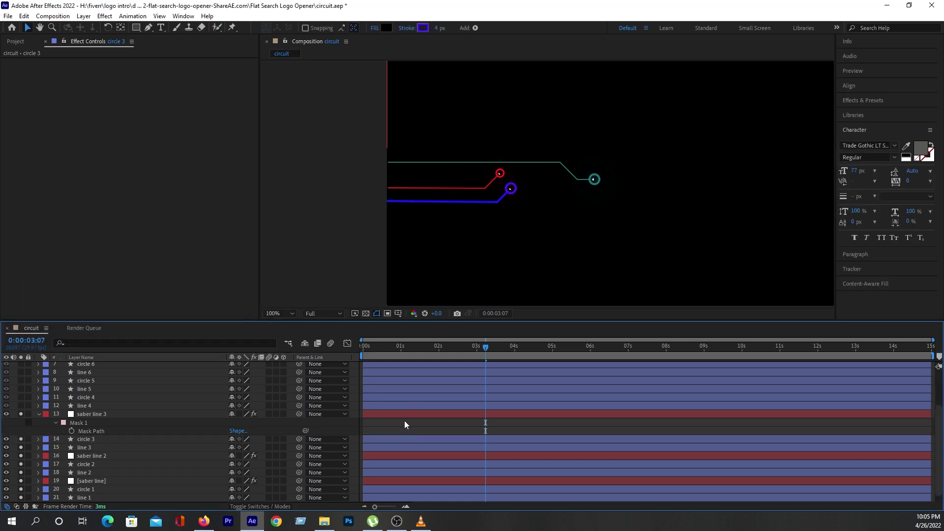
key(Home)
key(space)
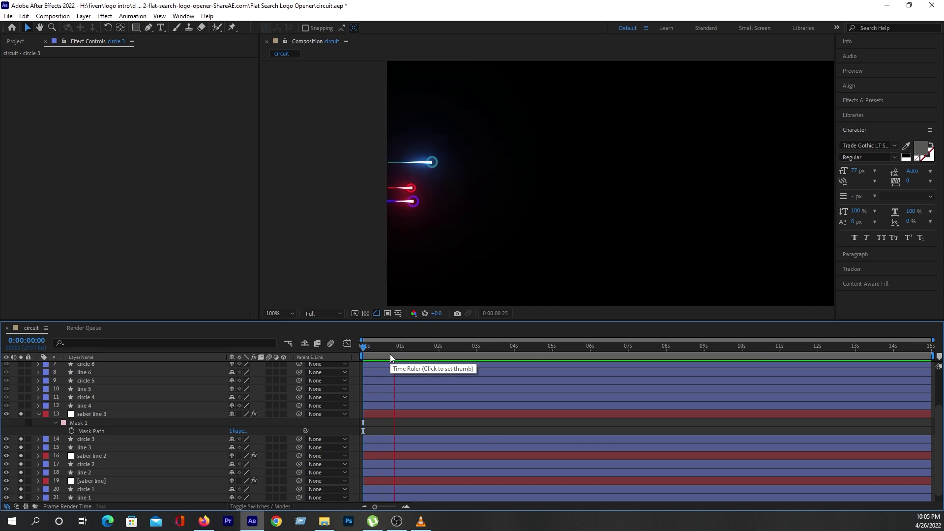
Step: Eyedropper a purple from the blue line into saber line 3's Glow Color and preview
click(92, 414)
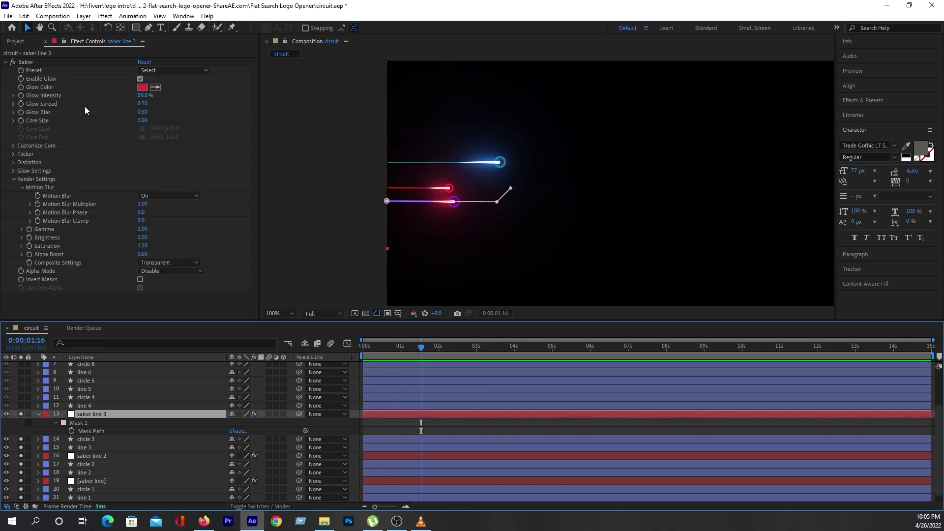
click(159, 86)
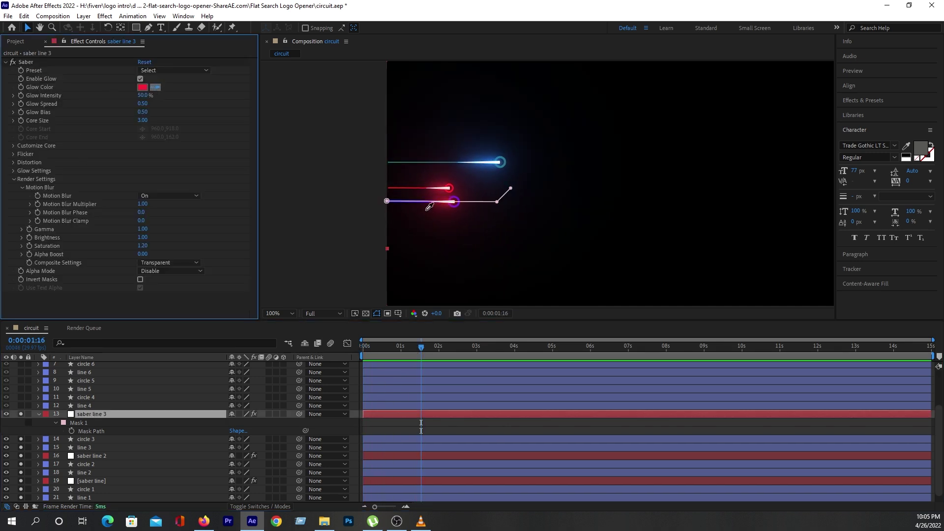
click(456, 200)
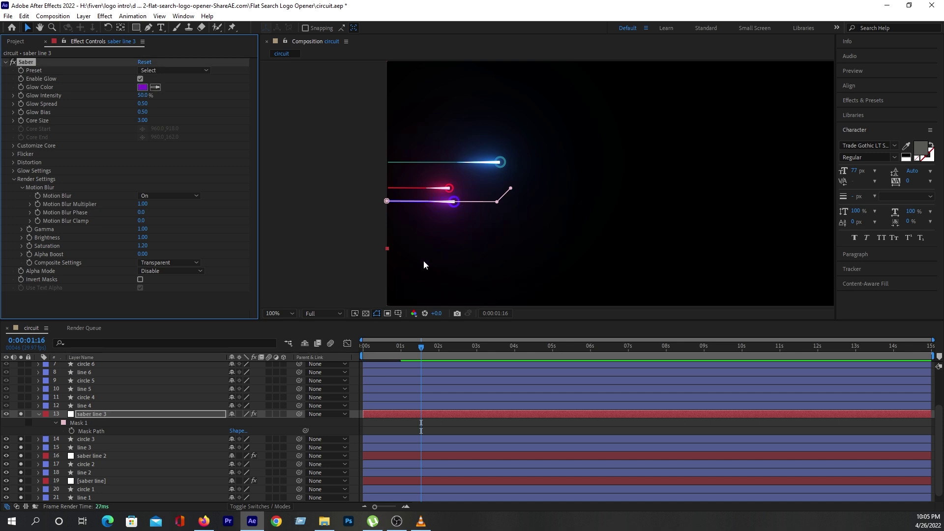
drag(376, 352, 358, 352)
key(space)
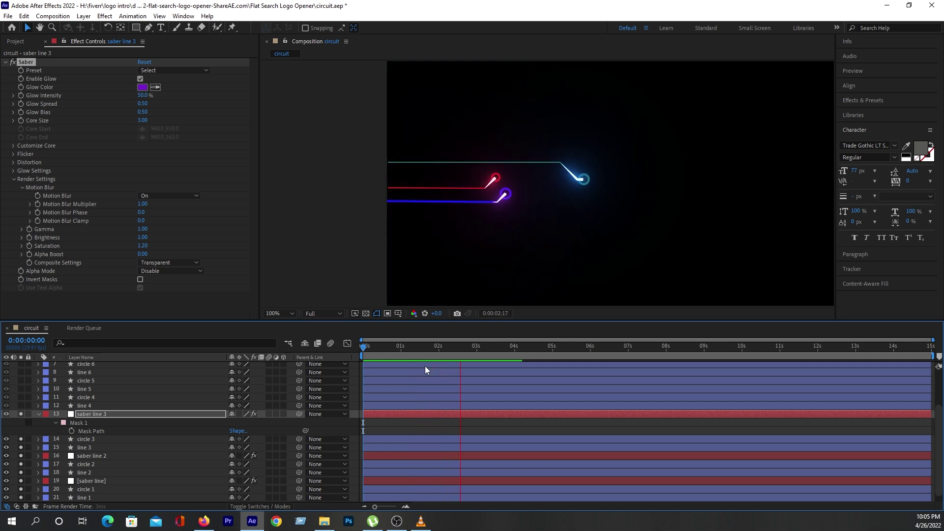
key(space)
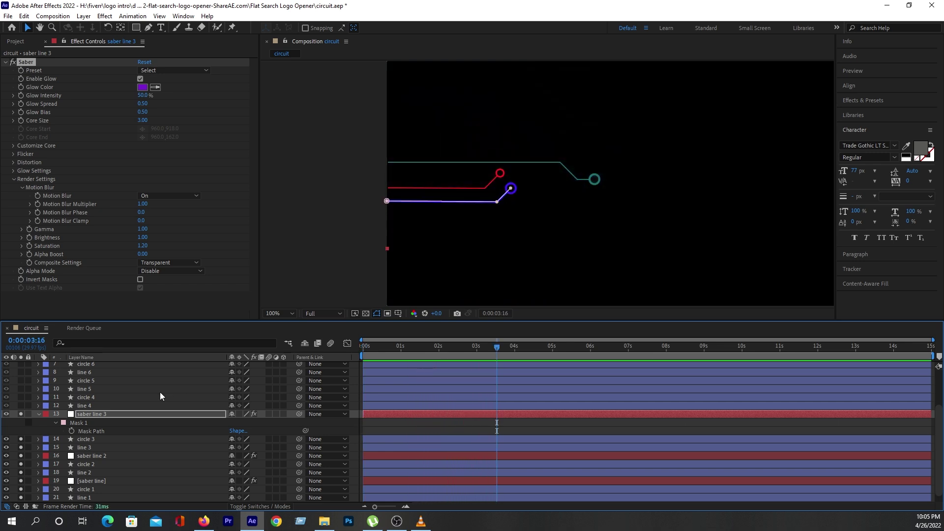
Step: Turn off solo on all layers so every circuit line renders again
scroll(129, 423, up, 3)
click(104, 455)
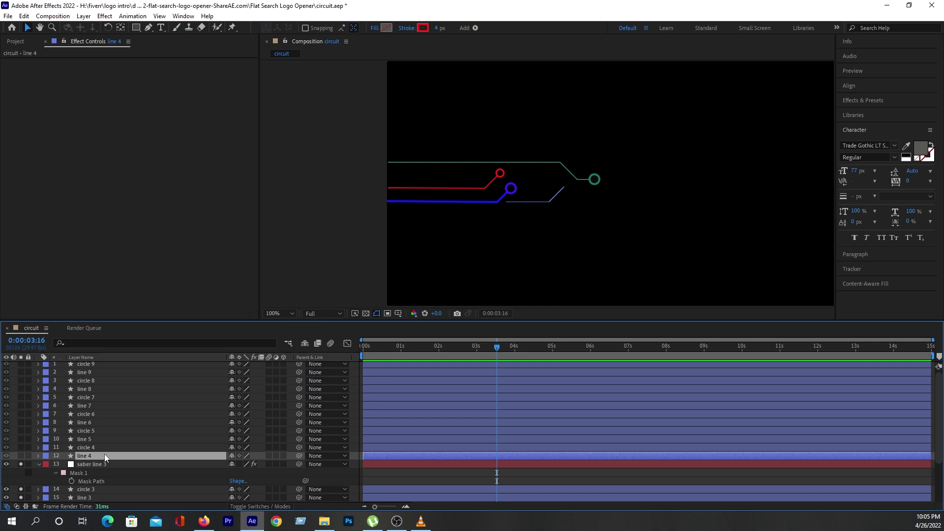
scroll(57, 455, down, 3)
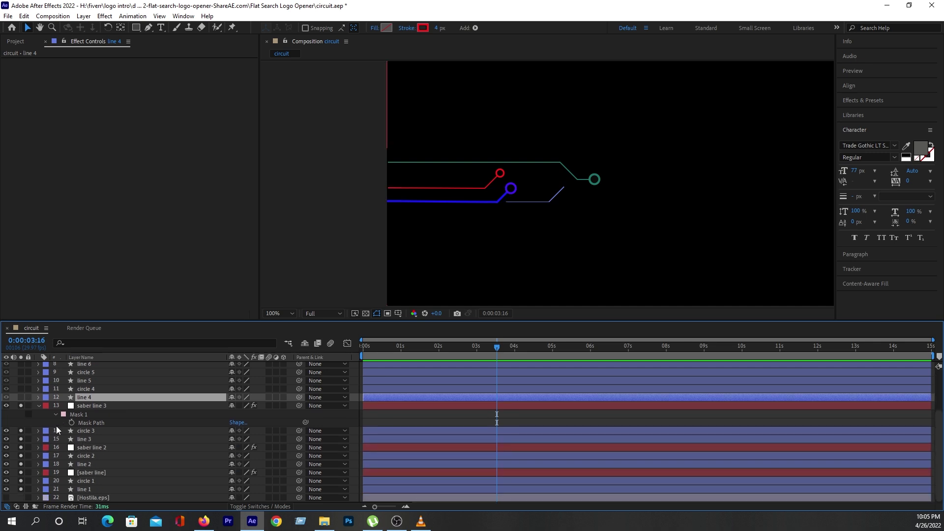
key(ctrl+a)
click(21, 405)
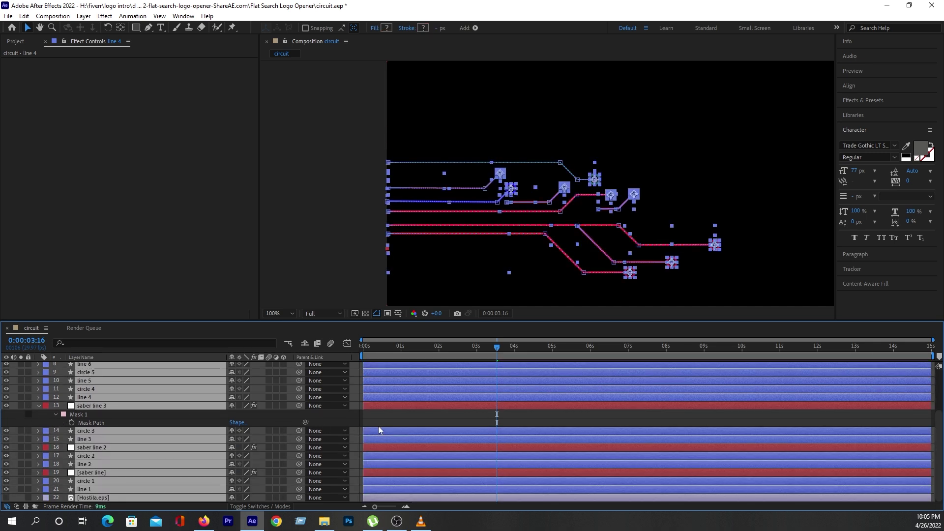
click(385, 417)
Step: Duplicate saber line 3 into saber line 4 above circle 4, pasting line 4's path into its mask
scroll(114, 438, up, 3)
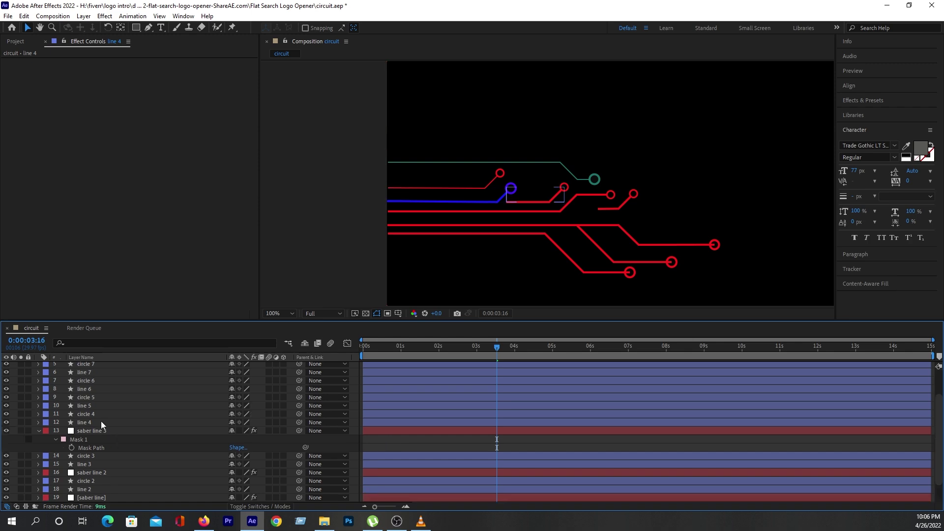
click(93, 430)
key(ctrl+d)
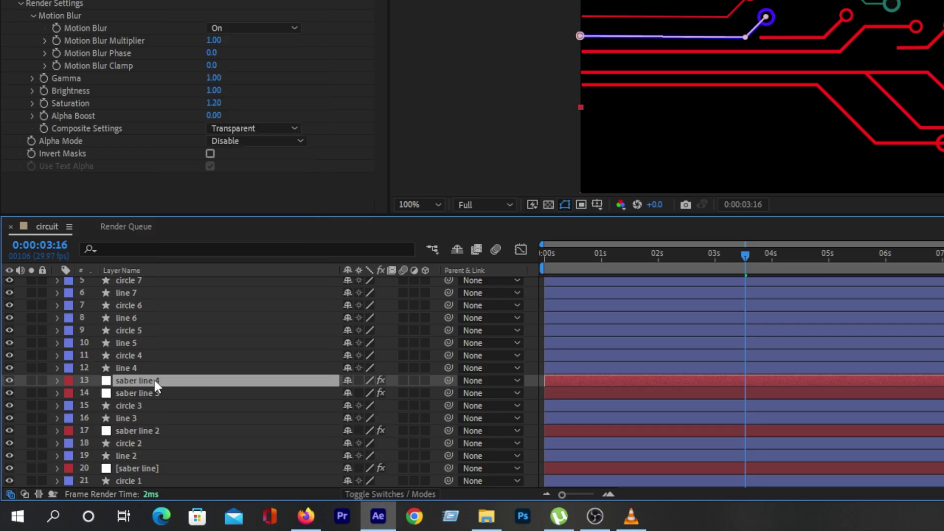
drag(103, 429, 98, 418)
click(82, 403)
click(132, 341)
key(ctrl+c)
click(135, 329)
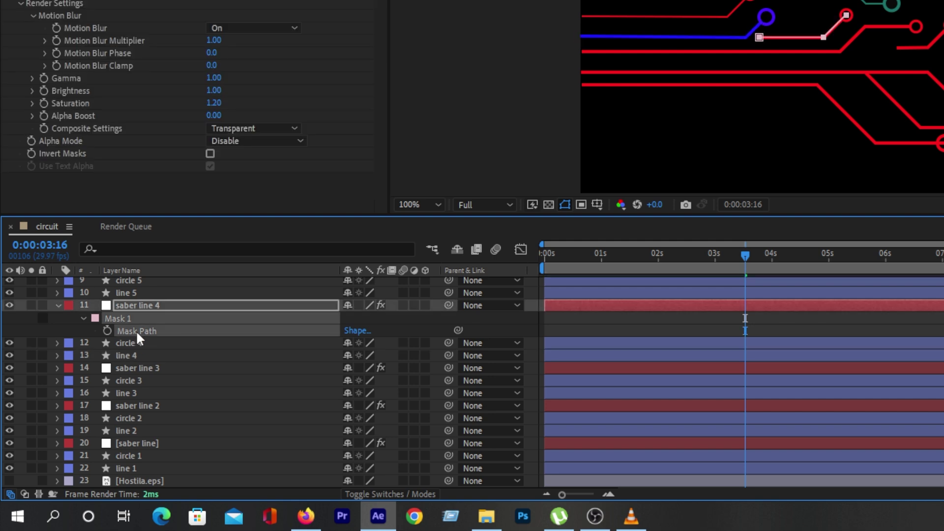
key(ctrl+v)
Step: Duplicate saber line 4 into saber line 5 above circle 5 and copy line 5's path
key(ctrl+d)
drag(92, 381, 137, 360)
key(m)
click(57, 398)
click(131, 411)
click(131, 341)
click(57, 368)
click(138, 418)
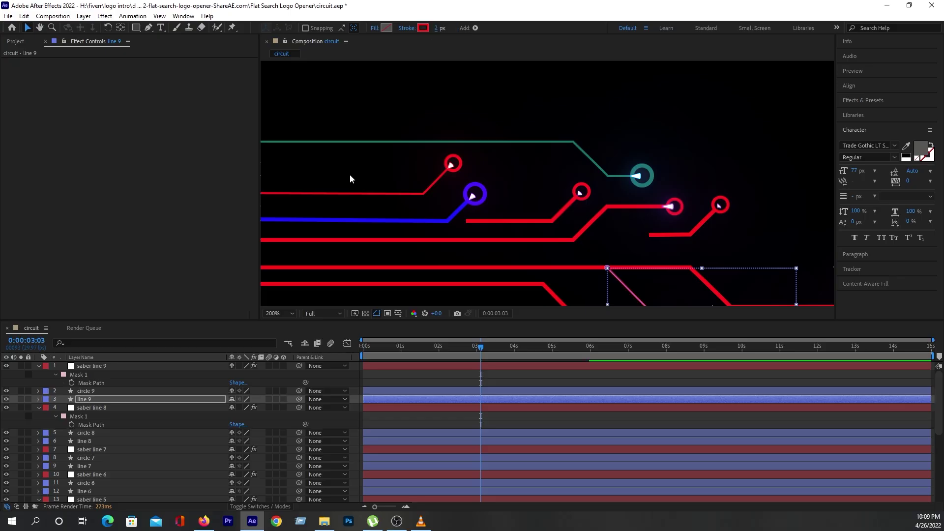
Step: Select the line 8, line 3 and circle layers and reveal saber line 8's mask path
click(173, 396)
scroll(148, 442, down, 5)
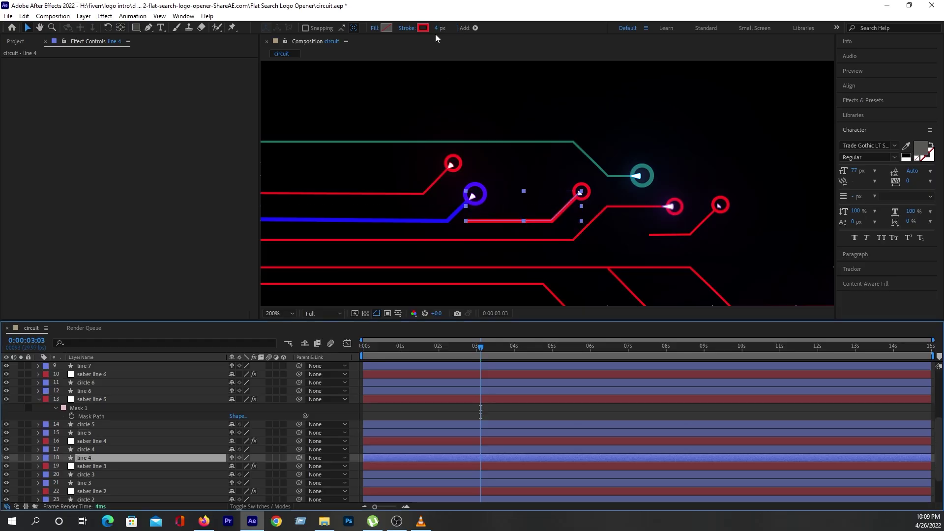
click(89, 482)
click(98, 464)
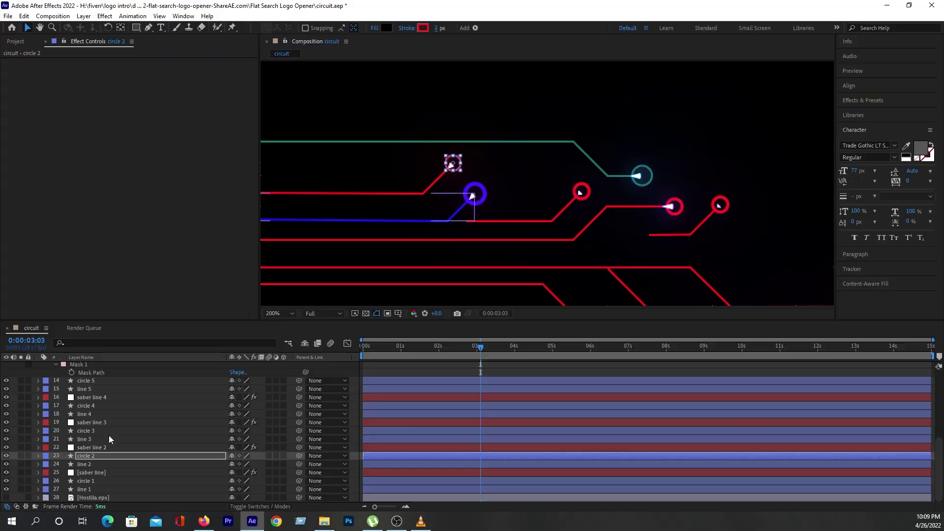
click(149, 454)
ctrl+click(90, 412)
key(m)
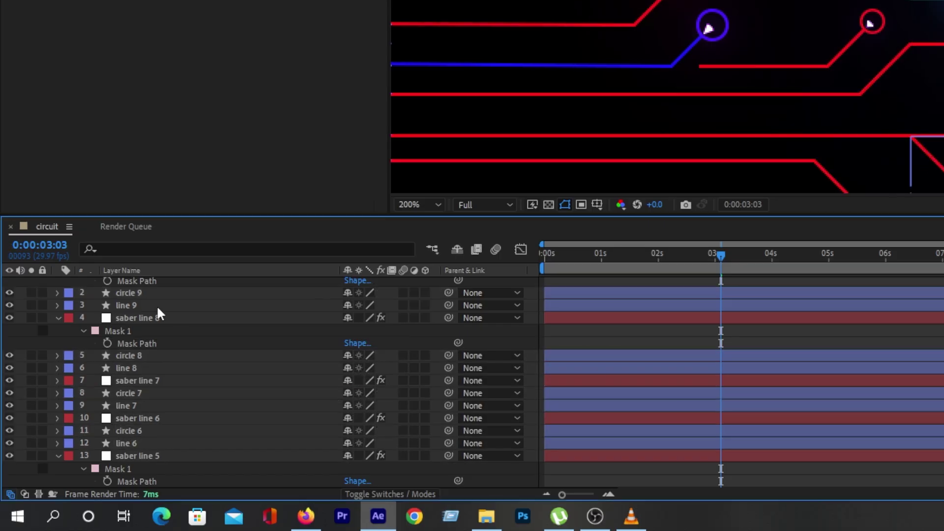
key(j)
scroll(224, 394, down, 3)
Step: Recolour circle 6 and the lower-right line blue and line 9 teal, then preview
click(224, 442)
click(584, 40)
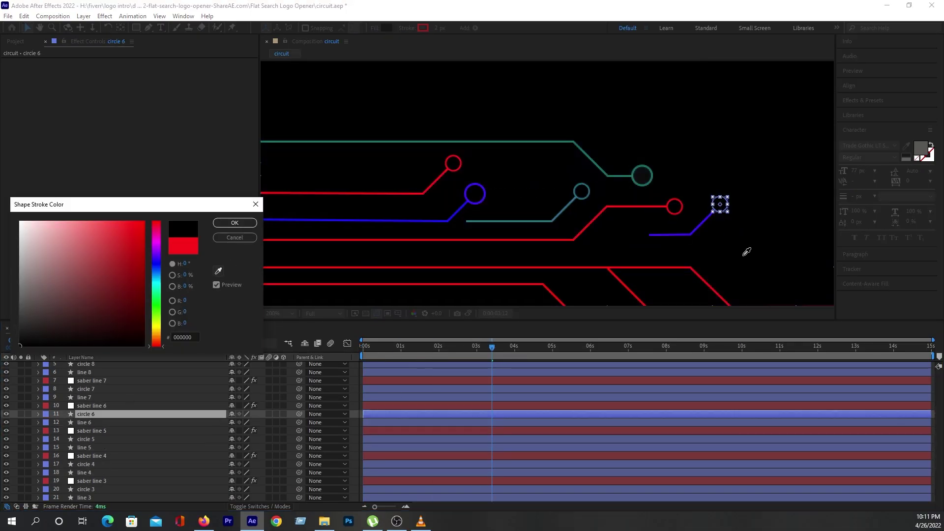
click(92, 397)
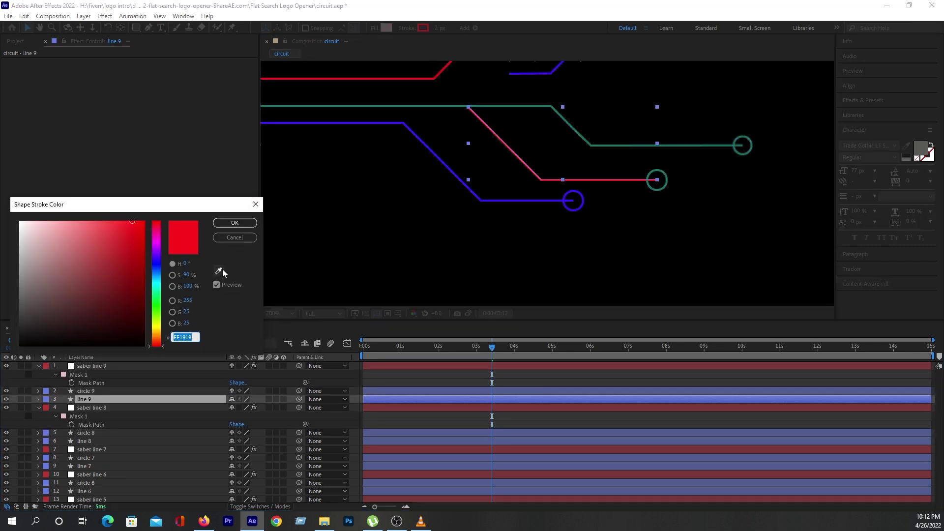
click(588, 144)
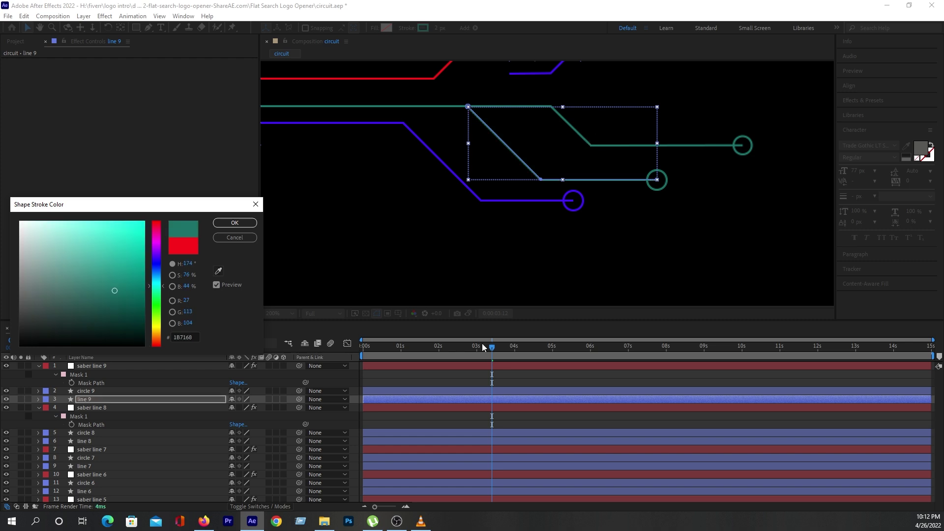
click(236, 224)
scroll(527, 238, down, 2)
drag(510, 212, 536, 272)
key(v)
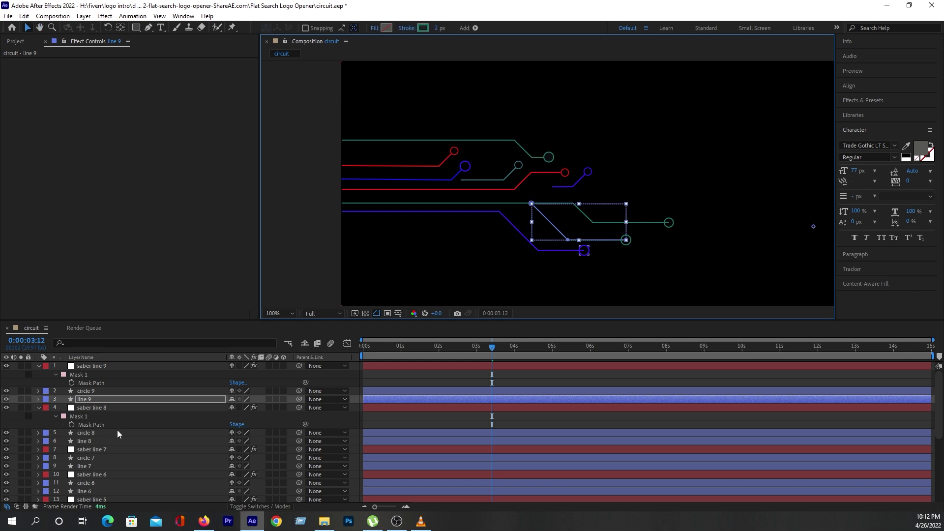
key(space)
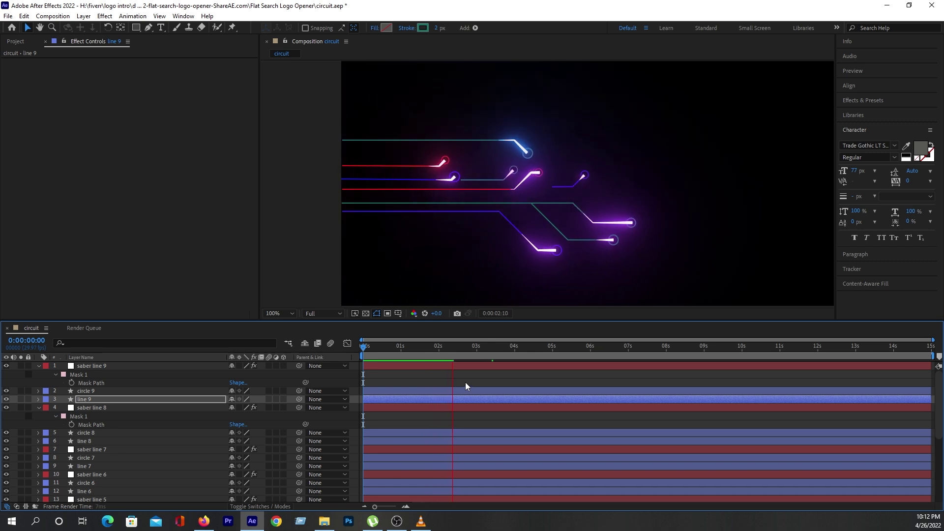
key(space)
click(162, 365)
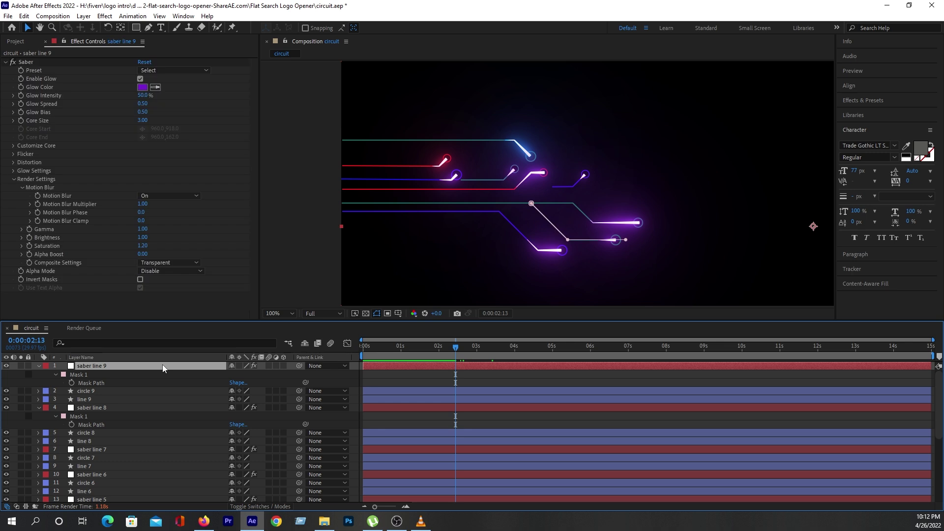
key(period)
click(612, 183)
scroll(129, 432, down, 1)
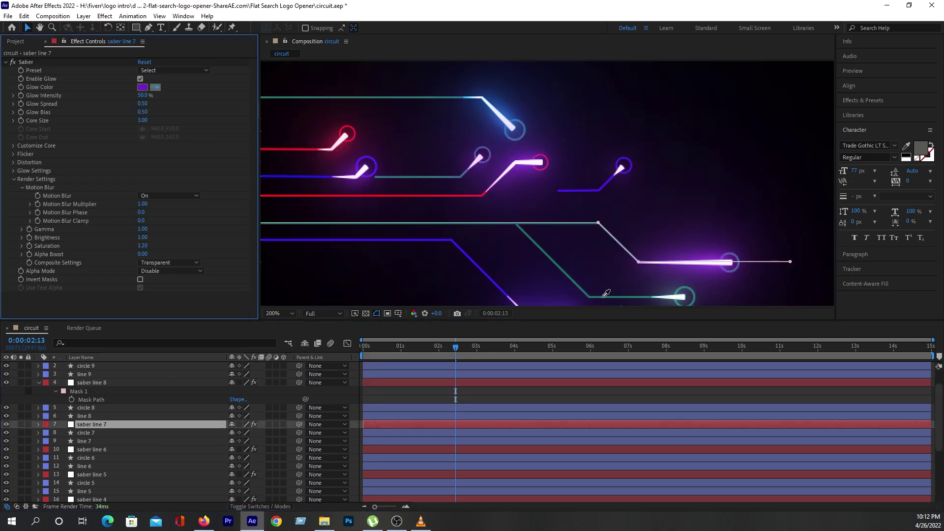
click(113, 424)
click(113, 449)
click(130, 474)
scroll(130, 475, down, 2)
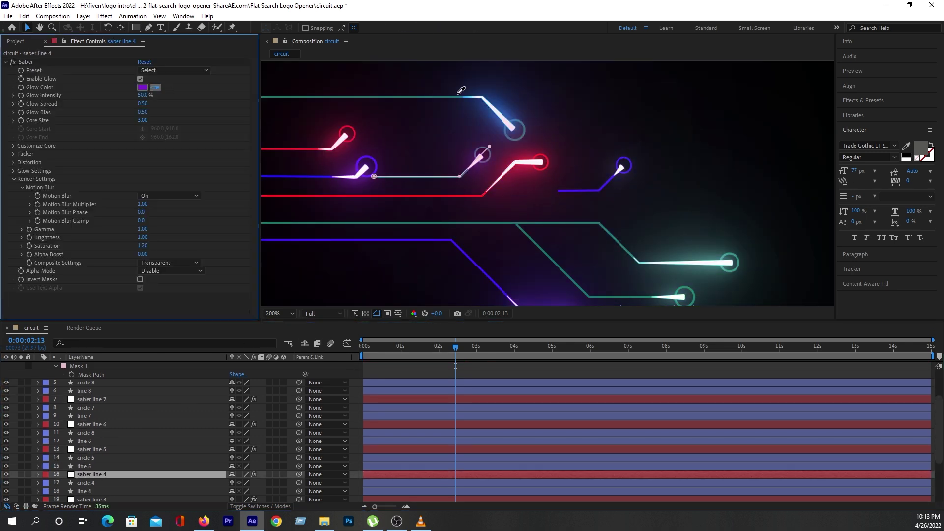
click(130, 474)
scroll(443, 232, down, 3)
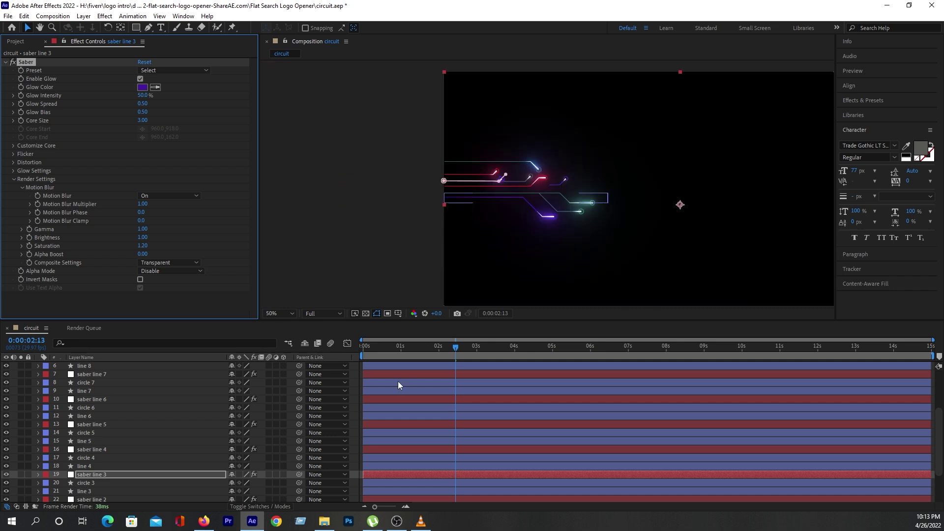
Step: Reset the view to 100% and preview the animation from the start
click(348, 267)
key(period)
drag(376, 351, 358, 352)
key(space)
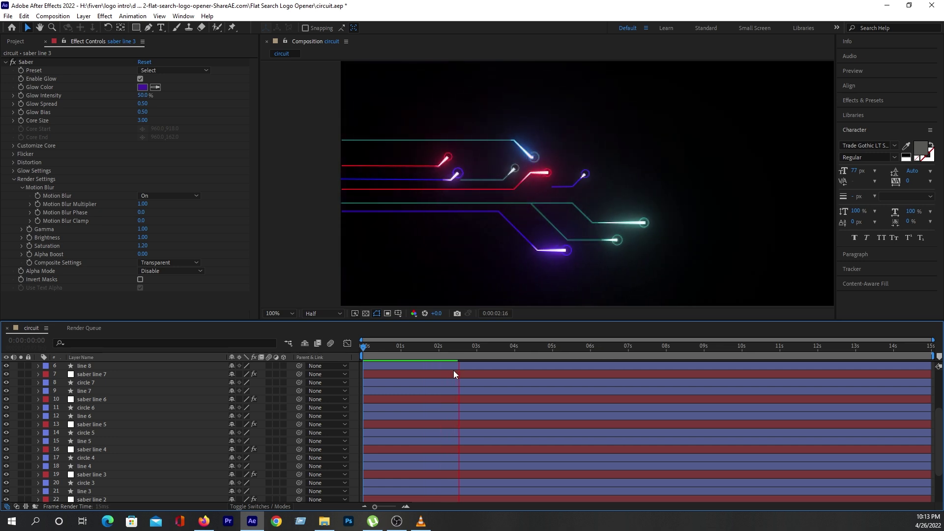
key(space)
scroll(159, 421, down, 2)
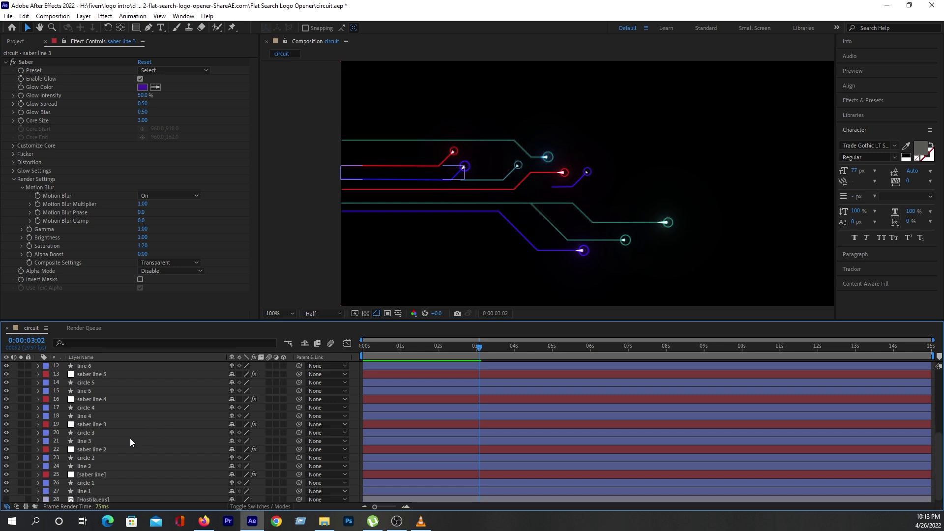
scroll(459, 244, up, 2)
scroll(503, 222, down, 3)
scroll(498, 236, down, 1)
scroll(498, 236, up, 3)
scroll(162, 438, down, 1)
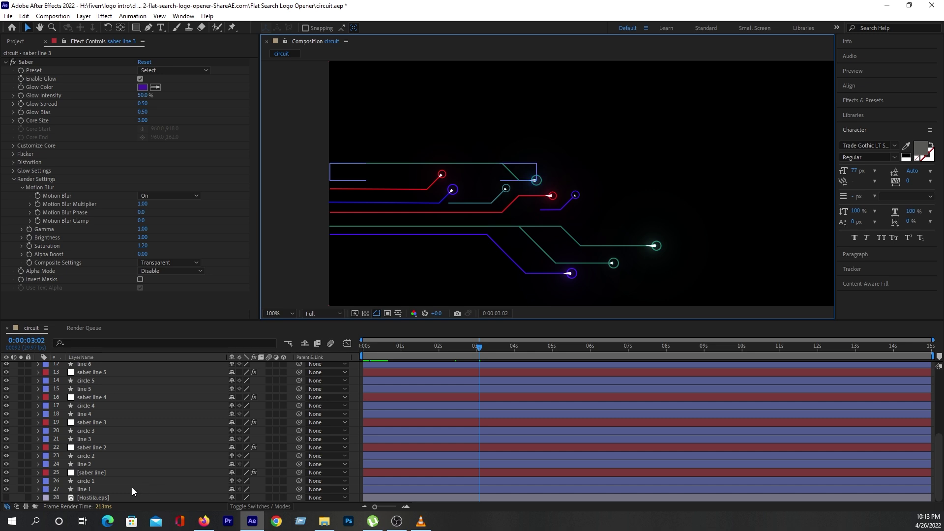
Step: Select line 1, then all circuit line, saber line and circle layers with Ctrl+A
click(105, 492)
scroll(132, 462, up, 5)
key(m)
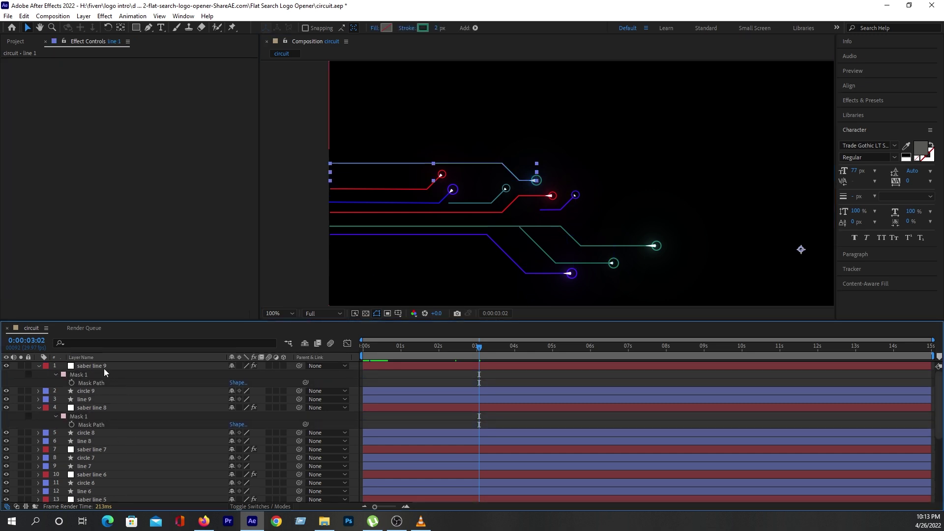
key(ctrl+a)
click(39, 366)
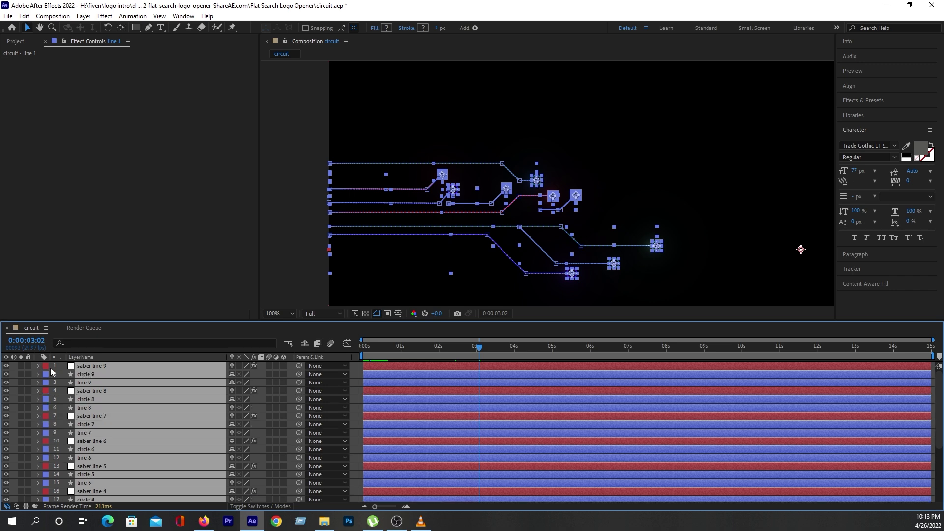
Step: Pre-compose the selected layers into a precomp named 'circuit 1' and scrub to 3 seconds
right_click(146, 426)
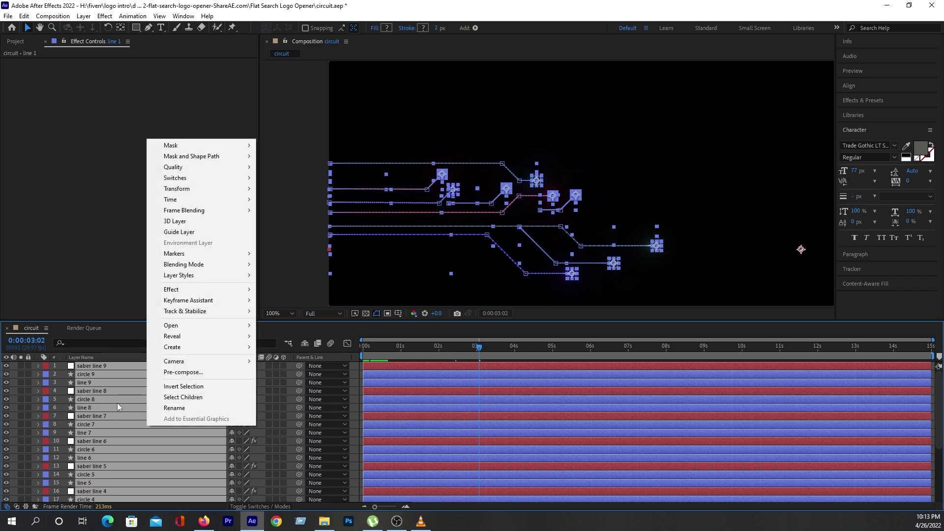
click(177, 374)
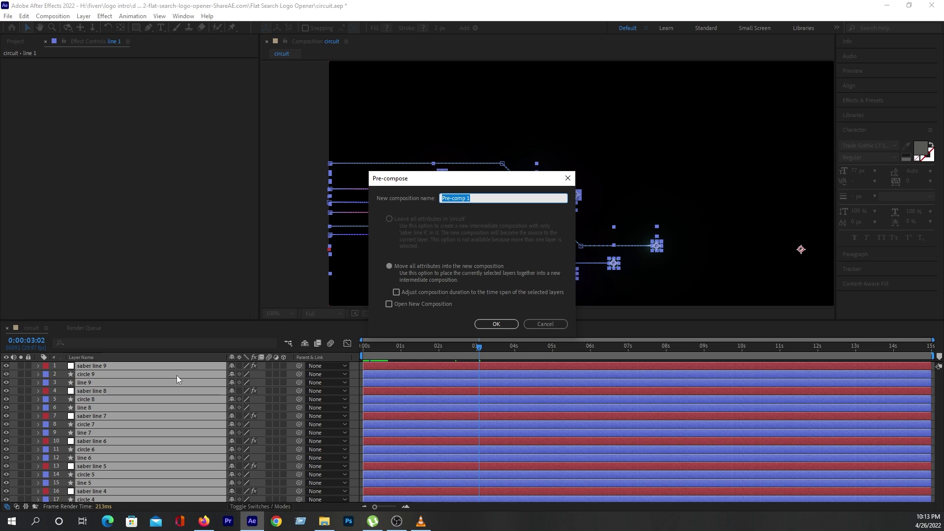
text(circuit)
key(Return)
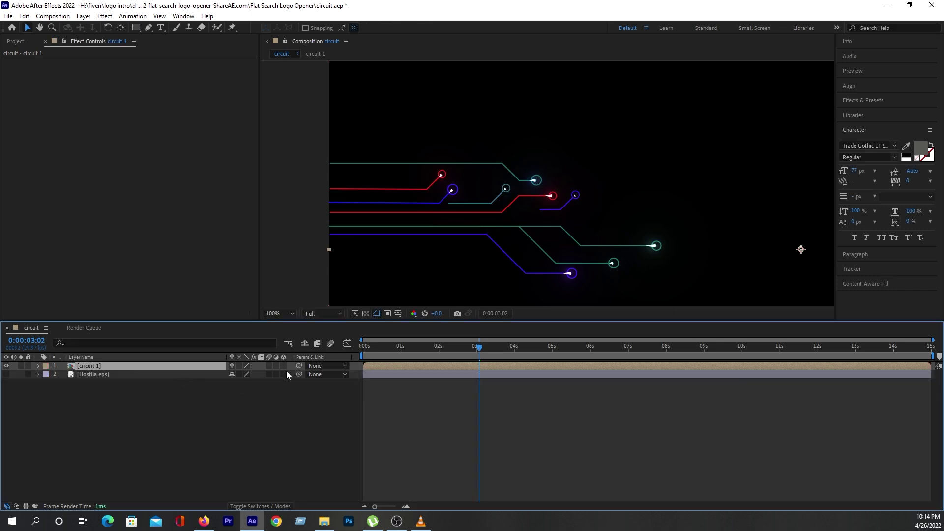
mouse_move(371, 347)
mouse_down()
mouse_move(480, 364)
mouse_move(453, 365)
mouse_up()
Step: Show Hostila.eps and move circuit 1 to position 1904, 623 beneath the logo
scroll(595, 226, down, 2)
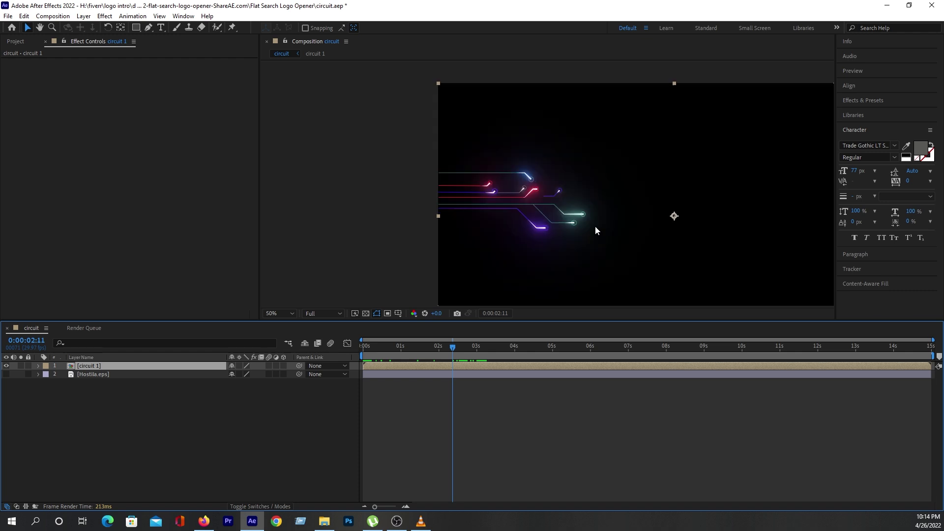
drag(603, 226, 522, 224)
key(v)
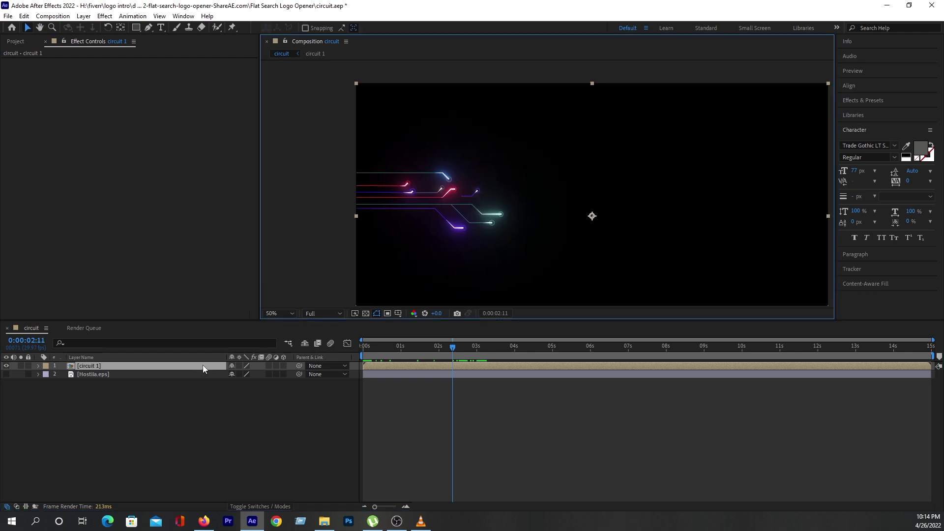
click(6, 374)
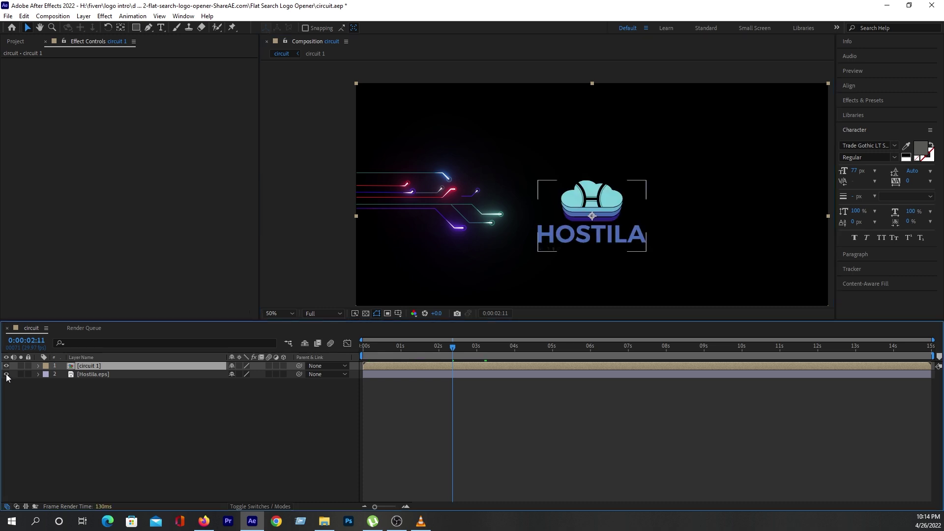
key(p)
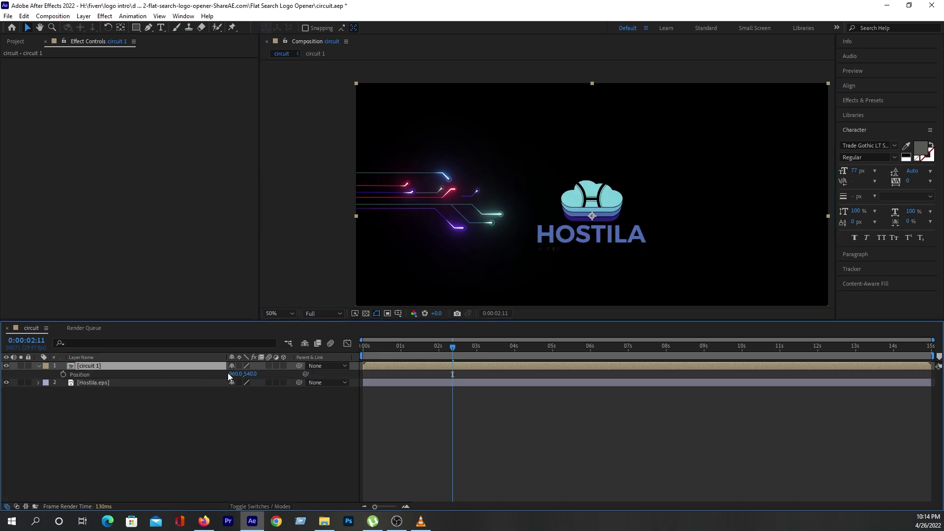
drag(235, 374, 631, 377)
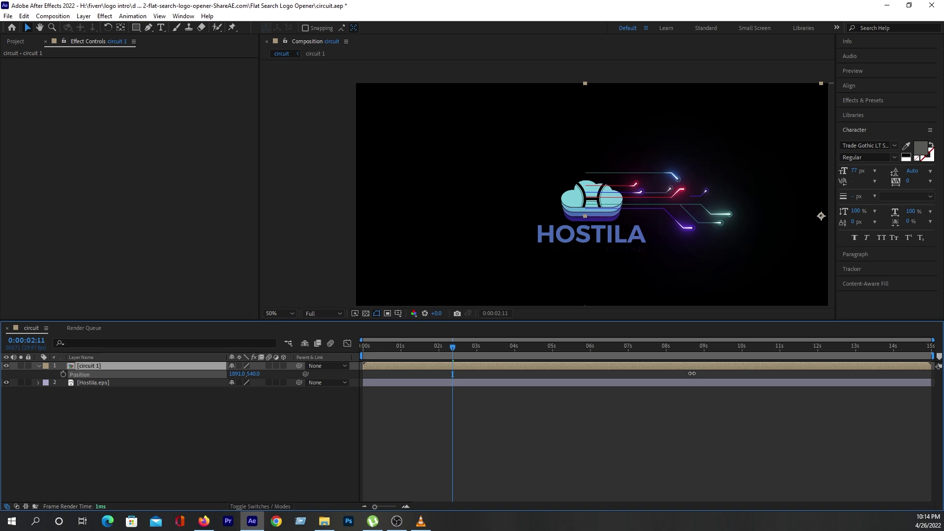
drag(252, 374, 282, 368)
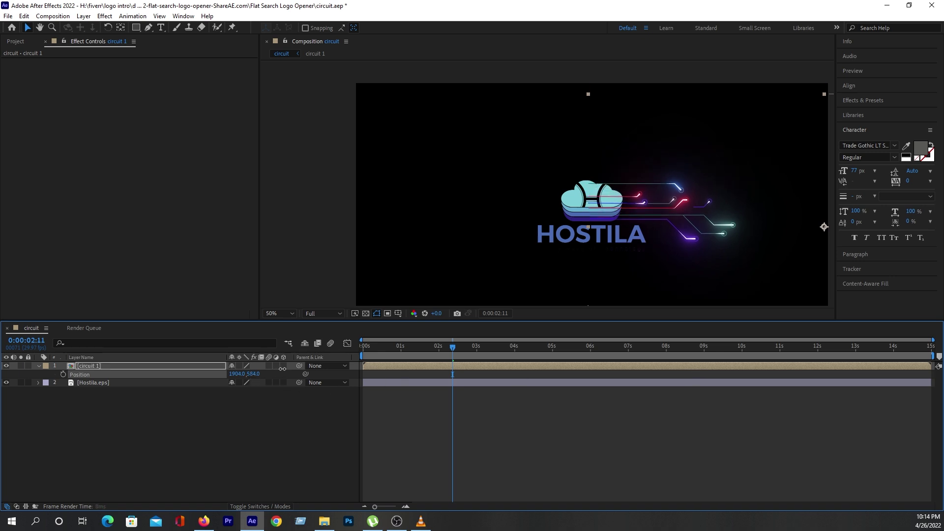
mouse_move(282, 369)
mouse_down()
mouse_move(220, 370)
mouse_move(209, 397)
mouse_up()
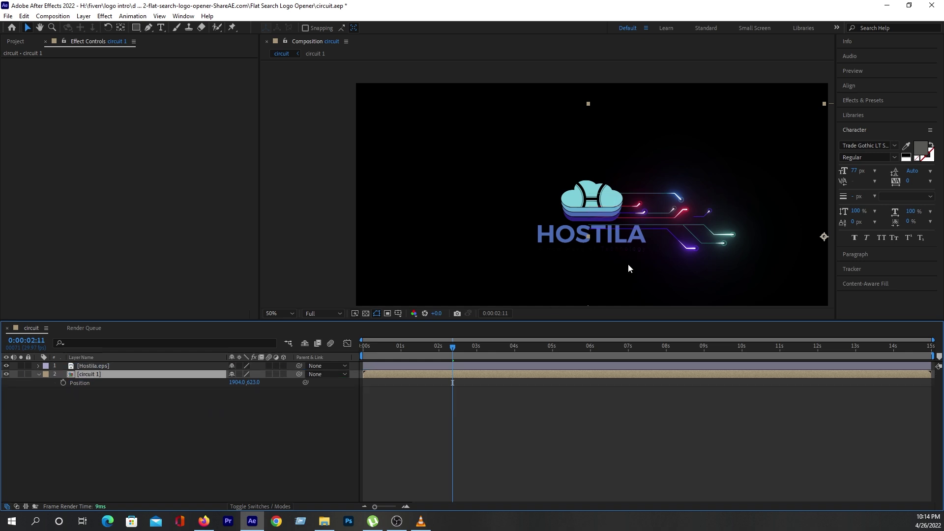
key(period)
Step: Preview the logo with the circuit lines and reveal the layers' blending mode column
drag(630, 261, 405, 209)
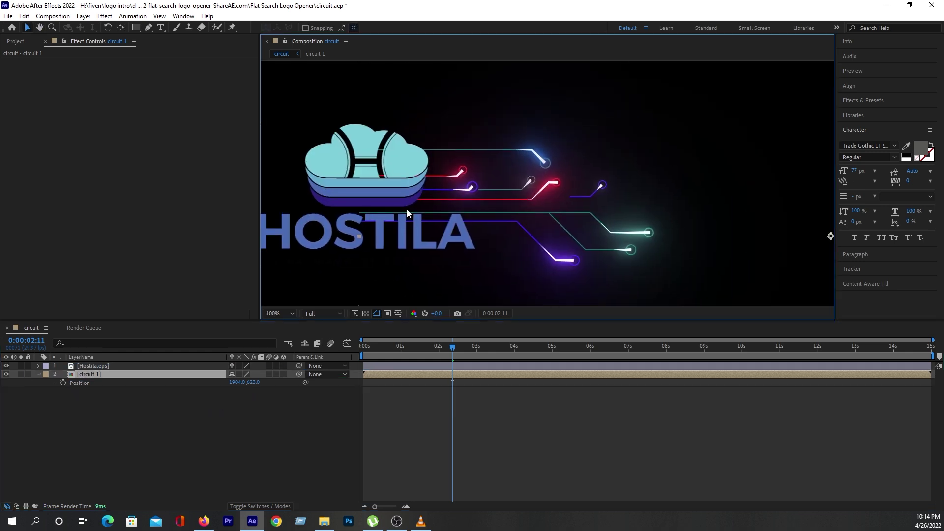
key(space)
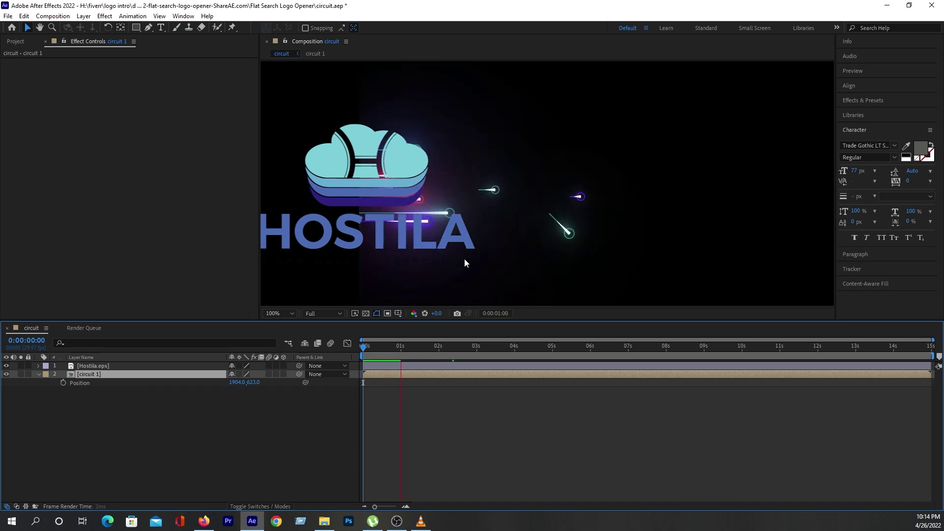
key(space)
scroll(502, 199, down, 2)
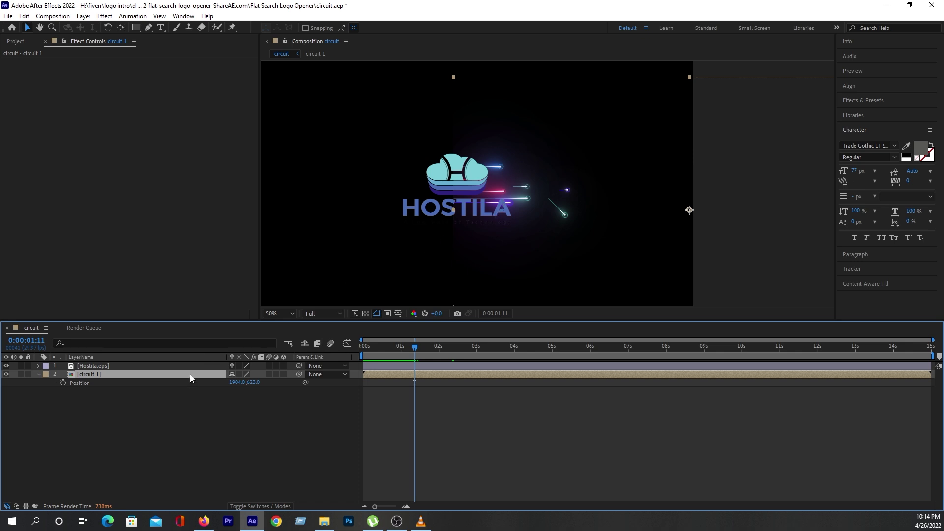
key(F4)
Step: Set circuit 1 to Screen blending and drag it beside the logo
click(246, 375)
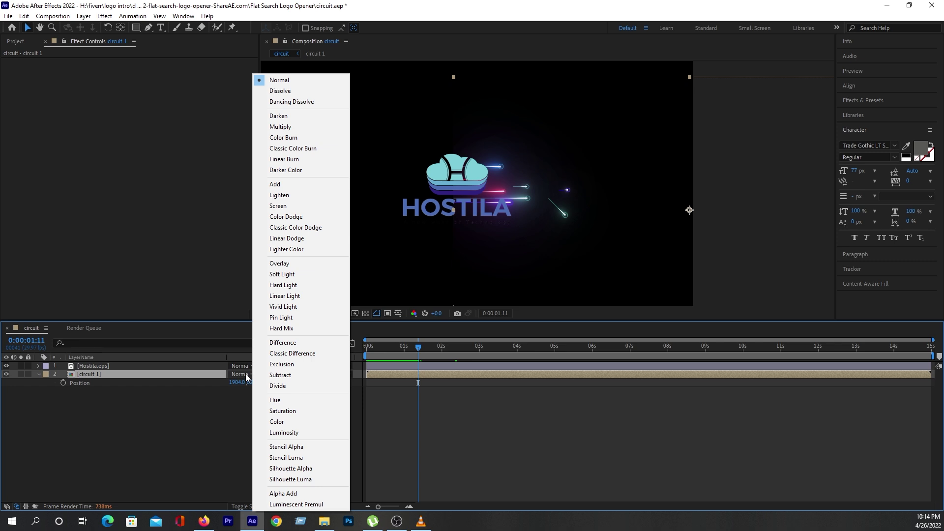
click(276, 206)
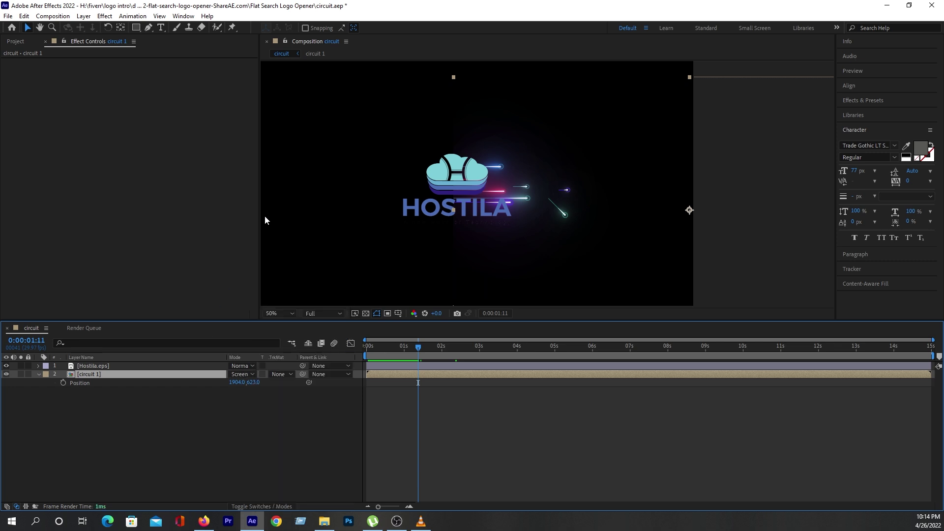
click(207, 374)
key(s)
drag(375, 175, 495, 188)
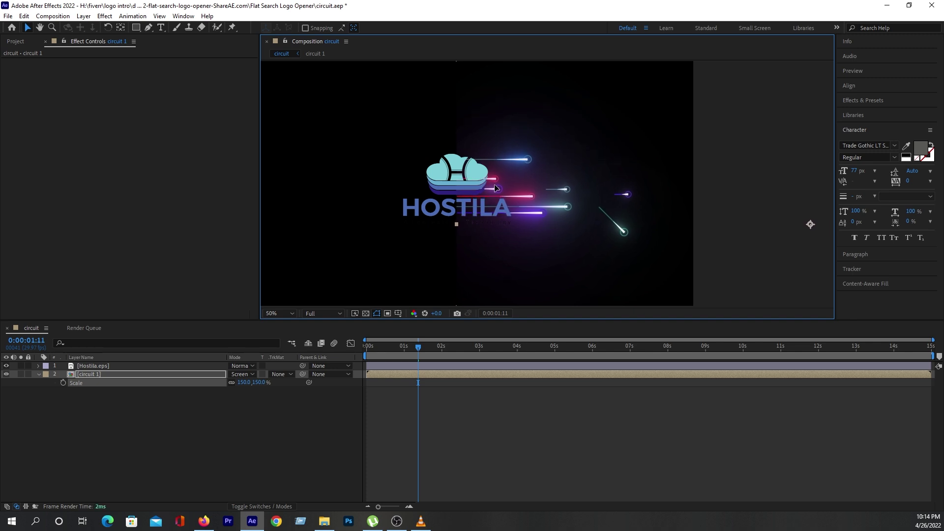
drag(495, 188, 496, 188)
mouse_move(378, 346)
mouse_down()
mouse_move(512, 361)
mouse_move(469, 352)
mouse_up()
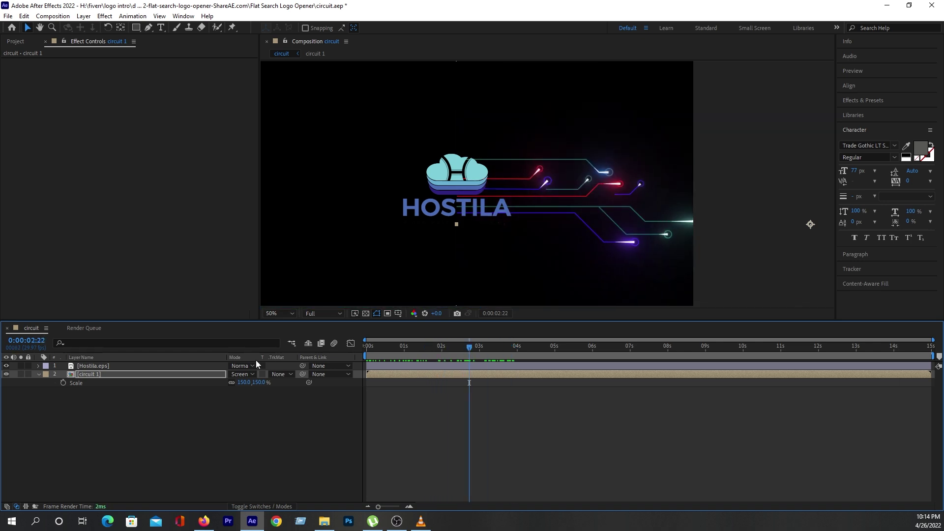
Step: Scale circuit 1 to 140%, refine its position, and duplicate the layer
drag(243, 385, 240, 384)
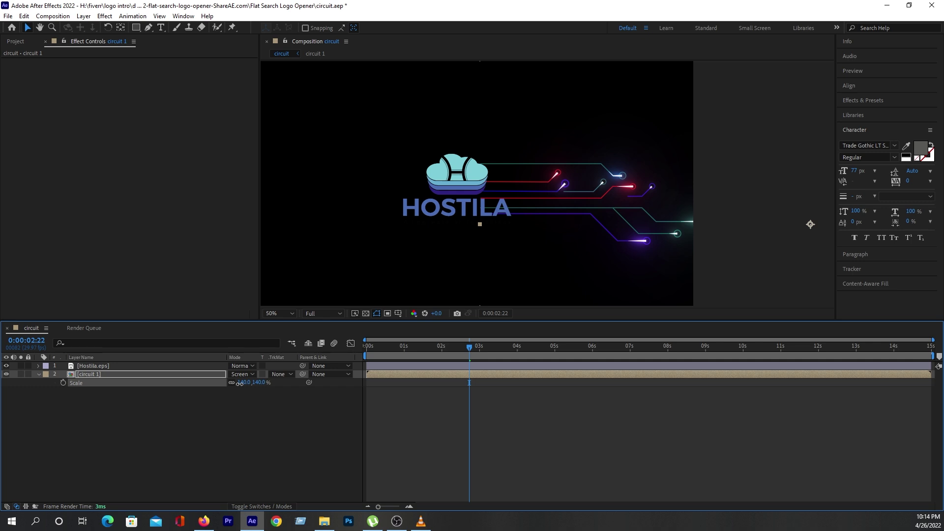
drag(554, 231, 532, 225)
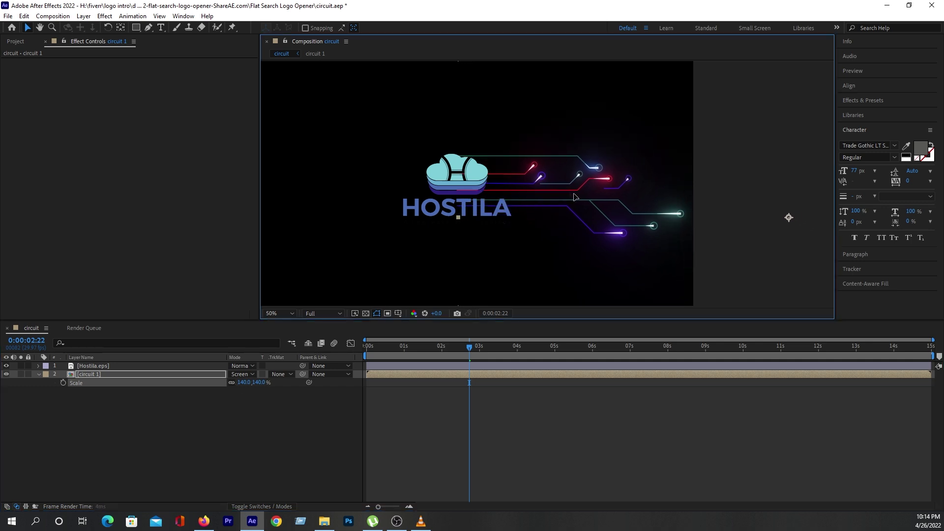
drag(576, 199, 577, 200)
click(311, 409)
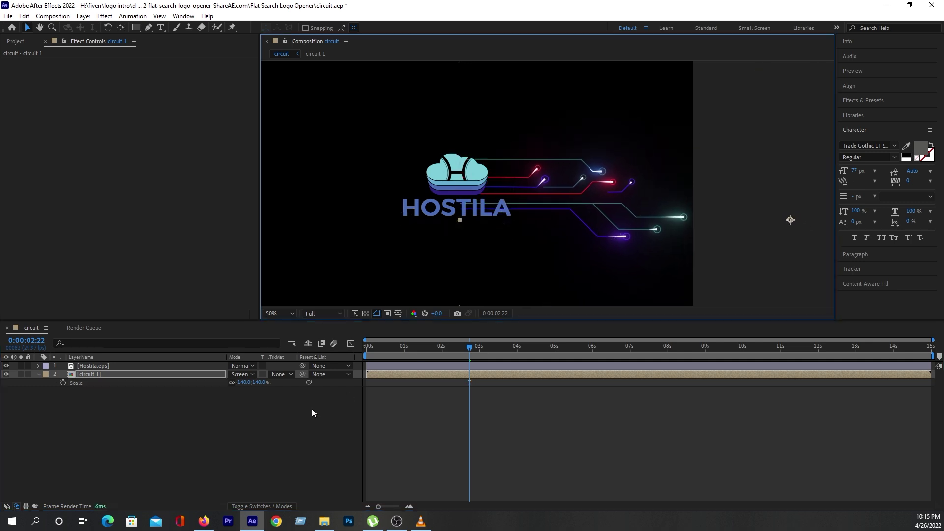
drag(373, 352, 476, 352)
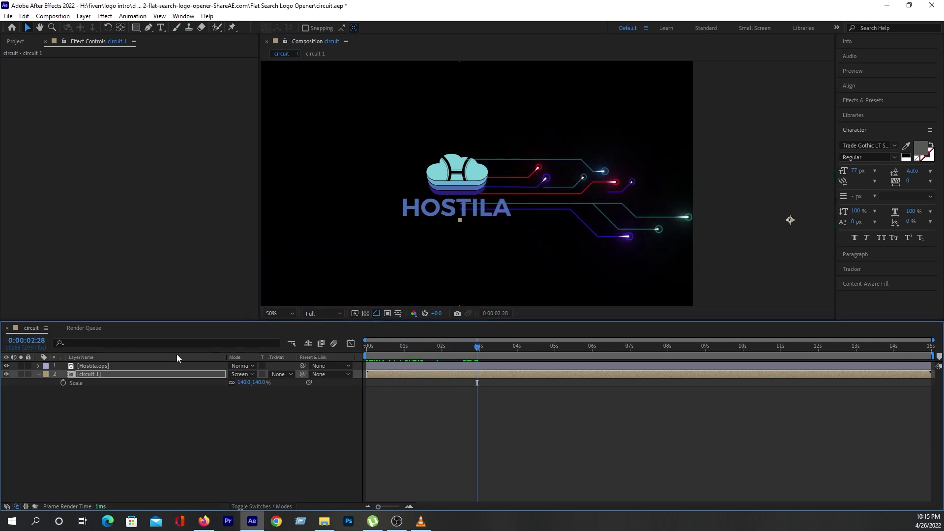
click(172, 372)
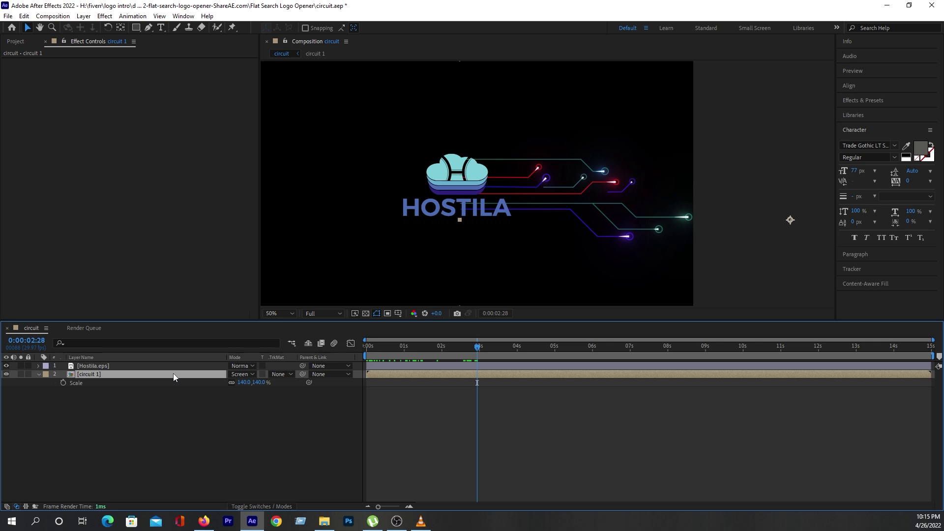
key(ctrl+d)
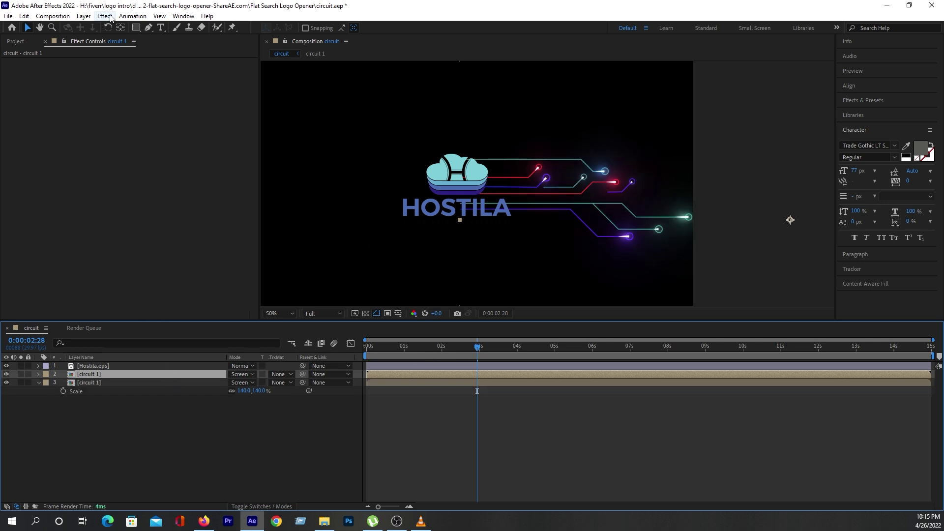
Step: Flip the duplicated circuit layer horizontally and shift it to the left
click(84, 17)
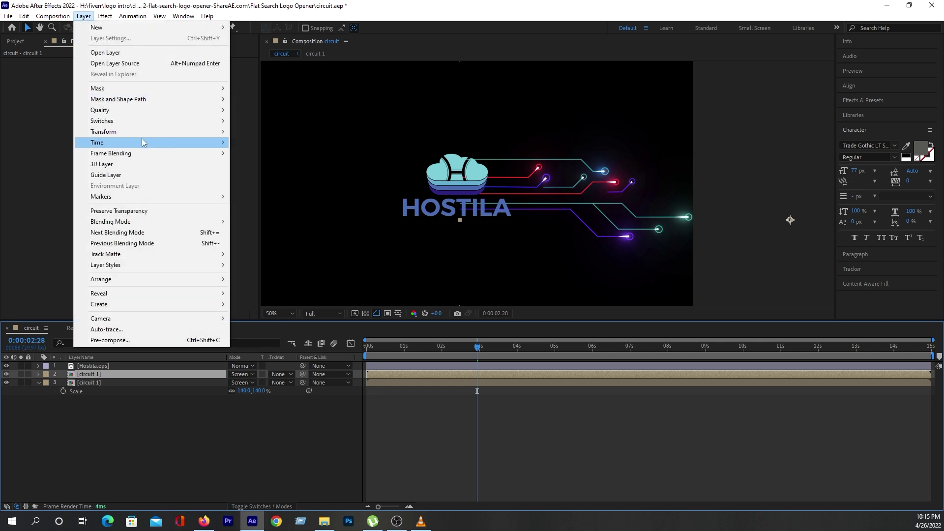
mouse_move(126, 136)
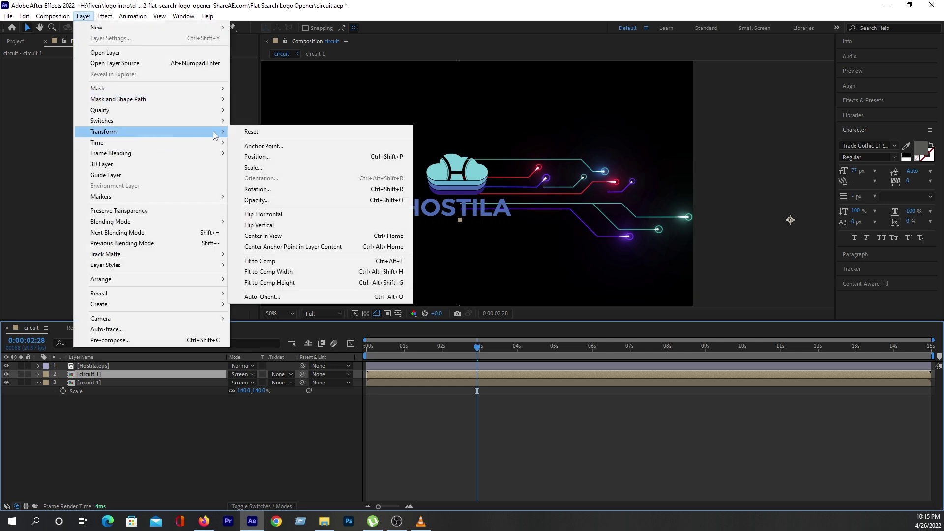
click(264, 216)
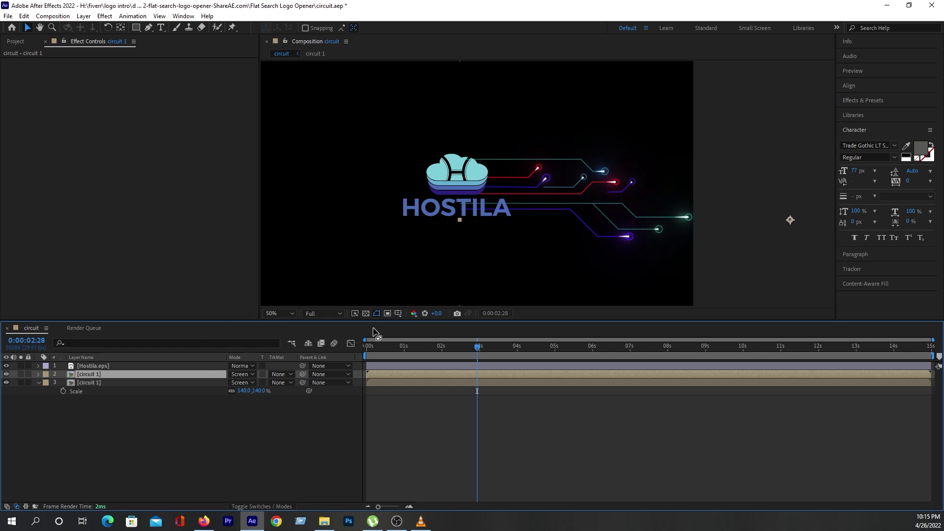
drag(549, 198, 498, 197)
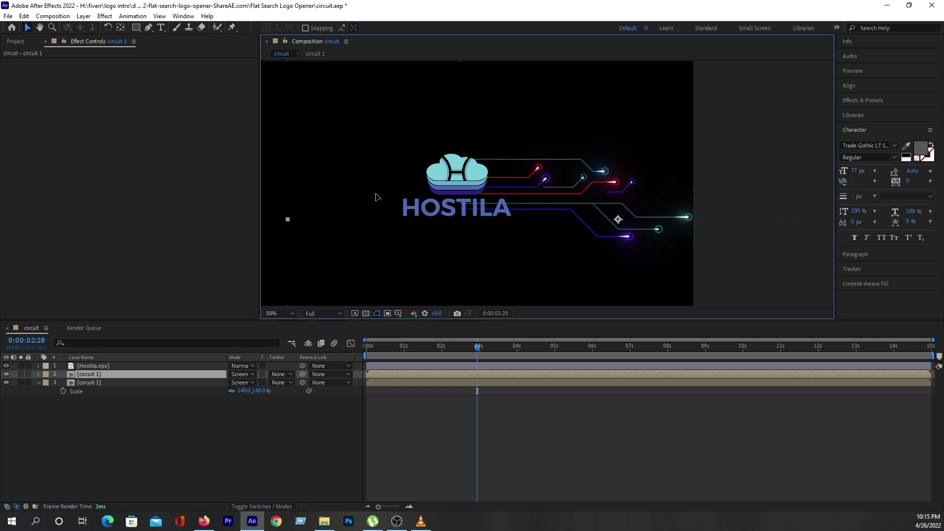
key(comma)
key(comma)
key(comma)
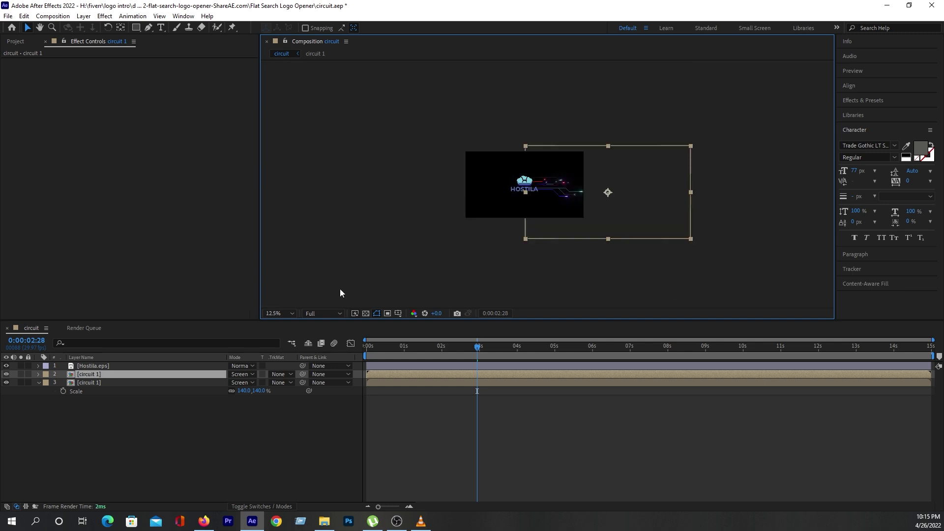
key(p)
drag(239, 381, 201, 382)
Step: Fit the composition in view and fine-tune the mirrored copy to Position X -392
key(slash)
key(comma)
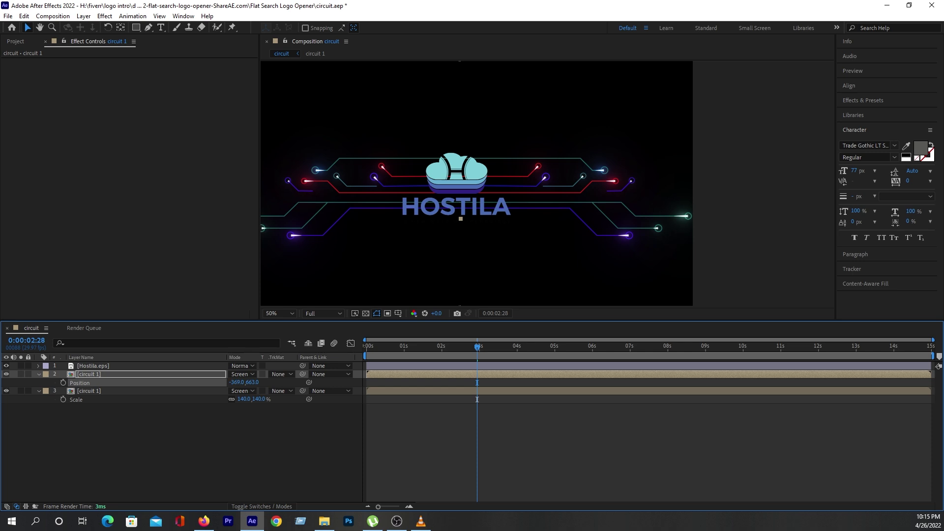
drag(201, 382, 209, 382)
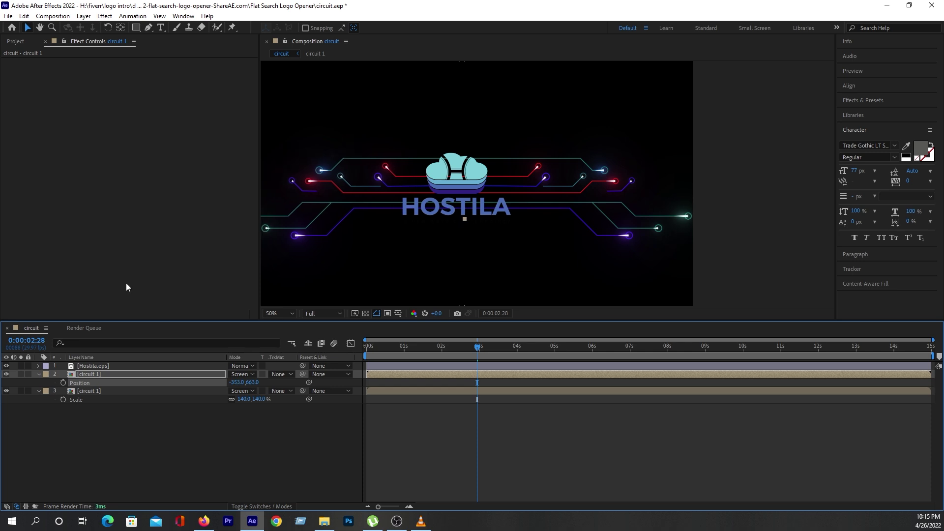
scroll(433, 252, down, 2)
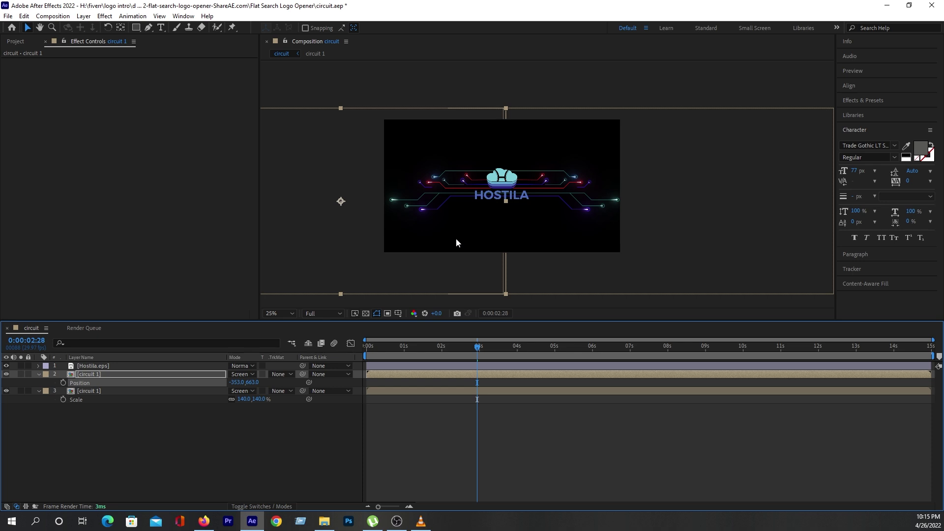
scroll(432, 258, up, 2)
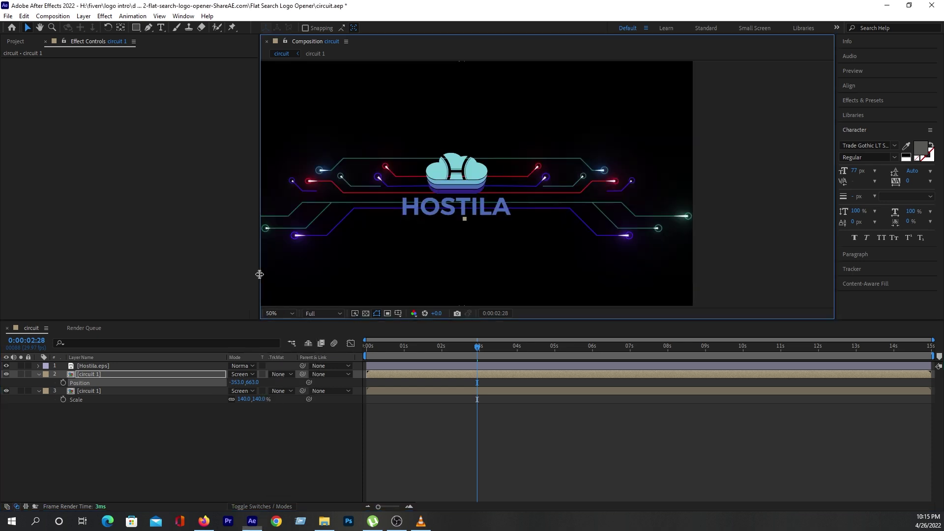
drag(259, 273, 179, 285)
click(198, 313)
click(199, 326)
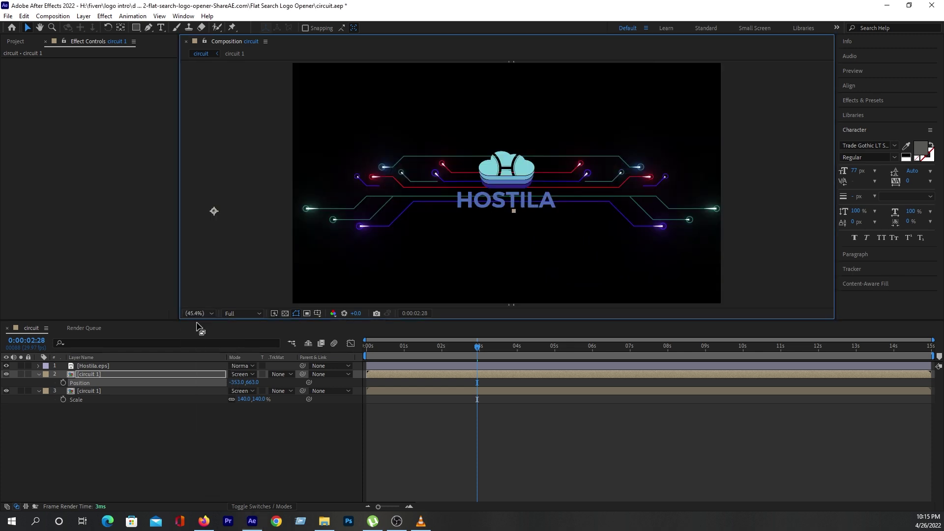
drag(236, 383, 219, 383)
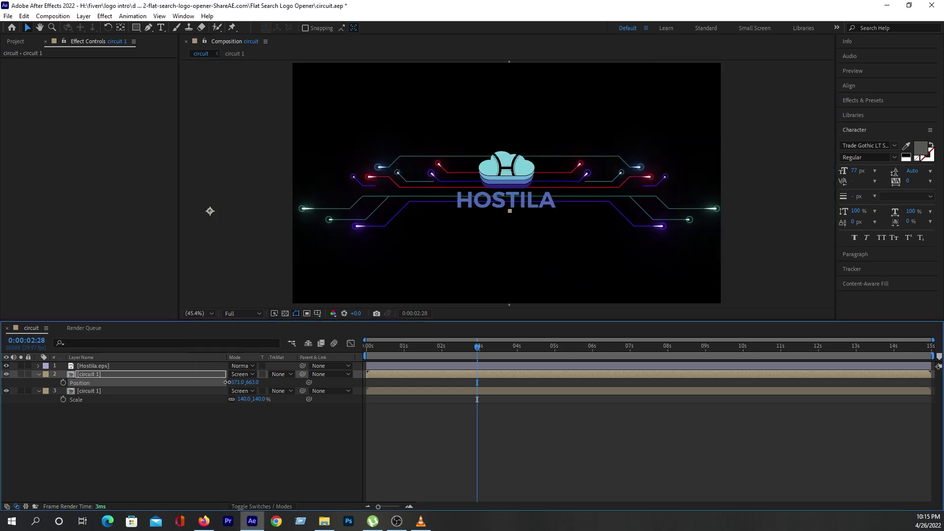
drag(219, 382, 217, 382)
click(373, 347)
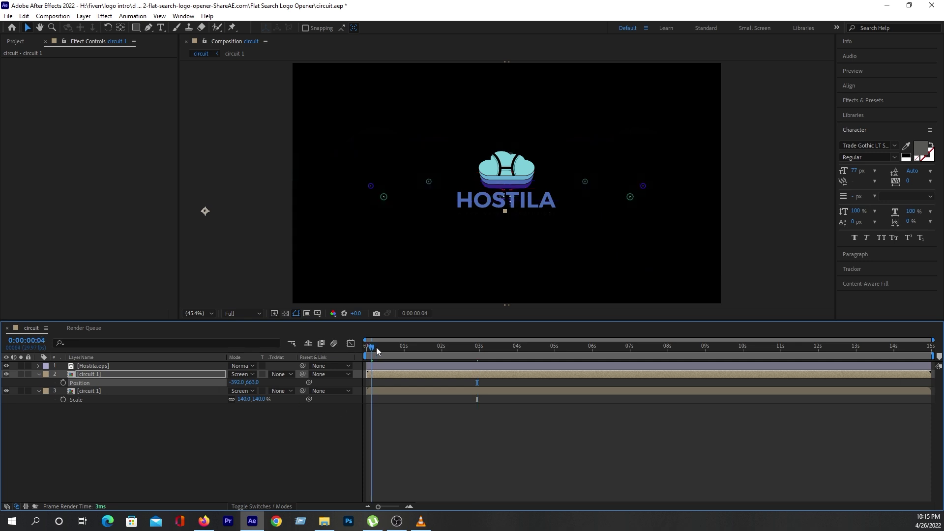
drag(376, 347, 436, 358)
drag(466, 362, 449, 365)
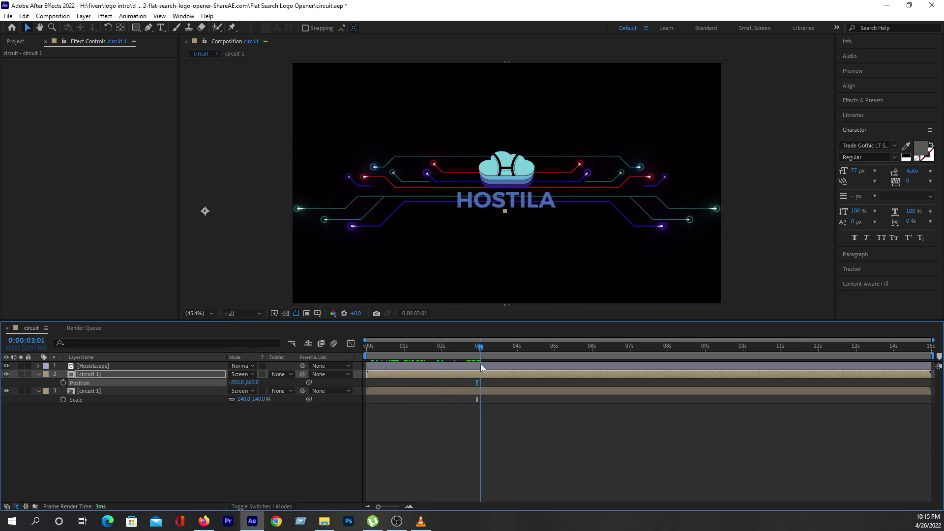
click(118, 374)
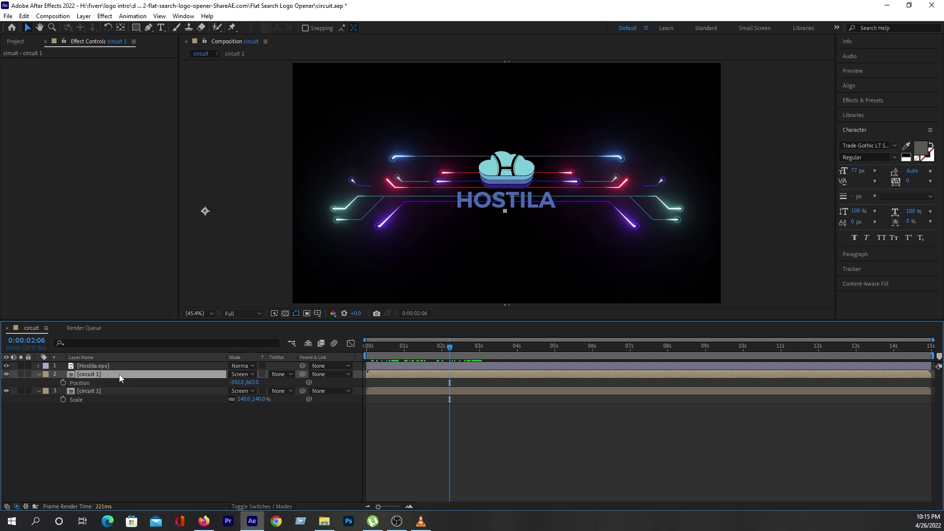
click(40, 392)
click(39, 374)
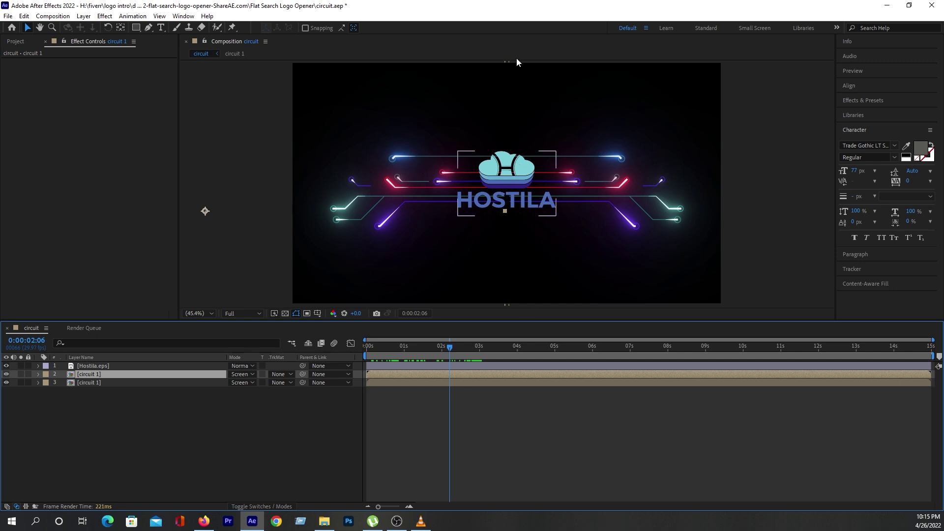
click(517, 131)
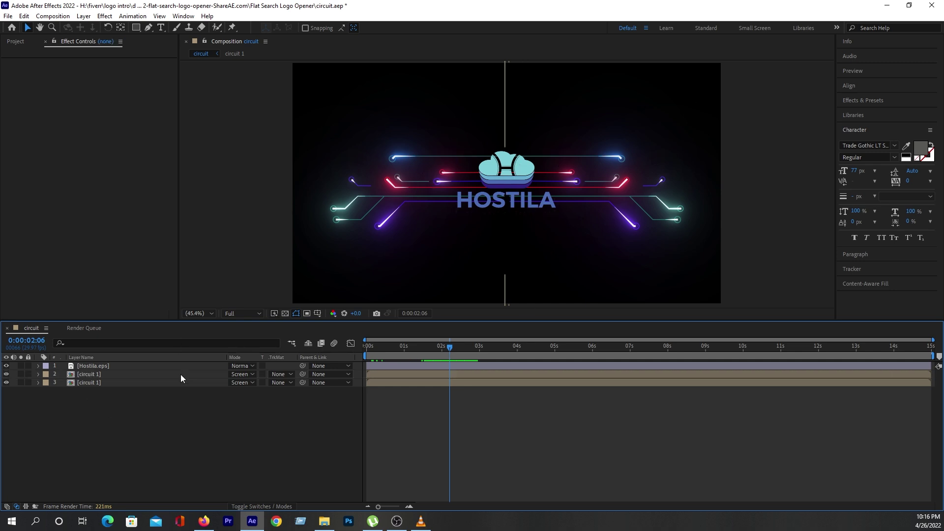
click(130, 375)
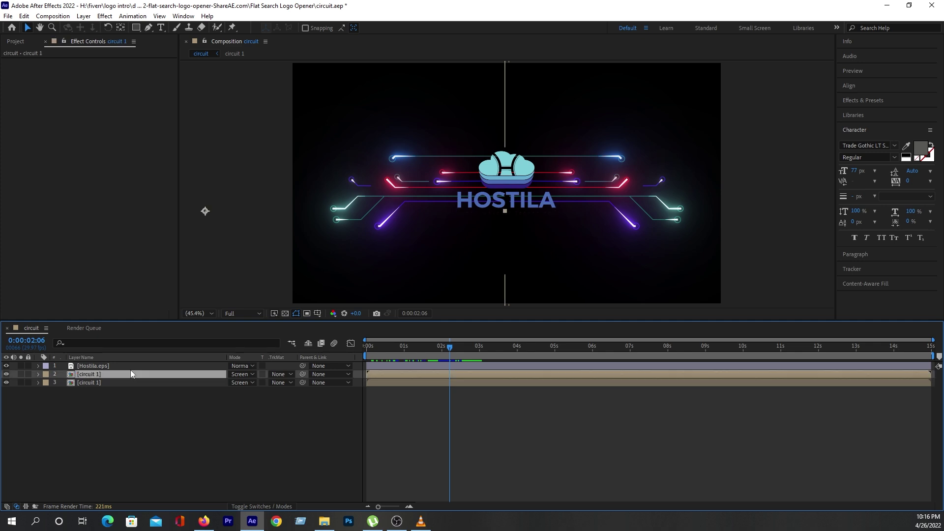
key(ctrl+d)
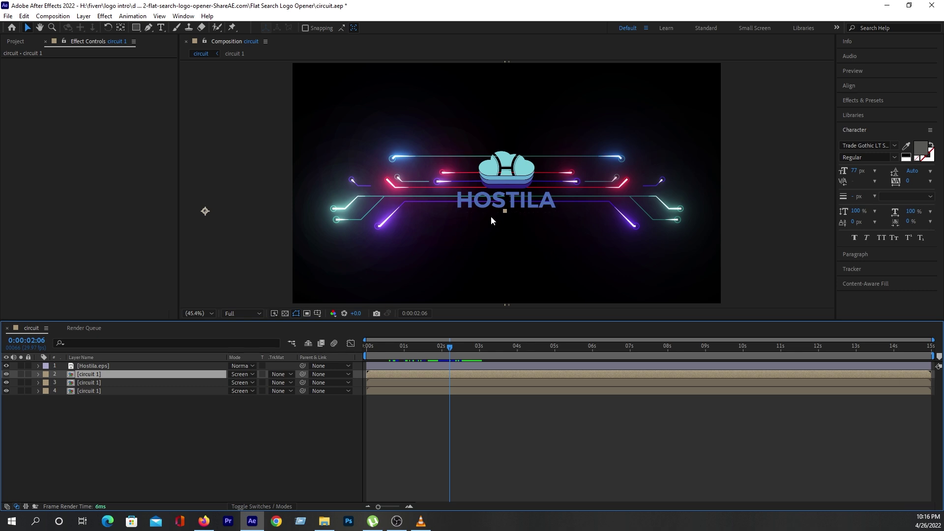
Step: Set the copy's anchor point on the cloud centre and rotate it 90°
key(y)
click(207, 213)
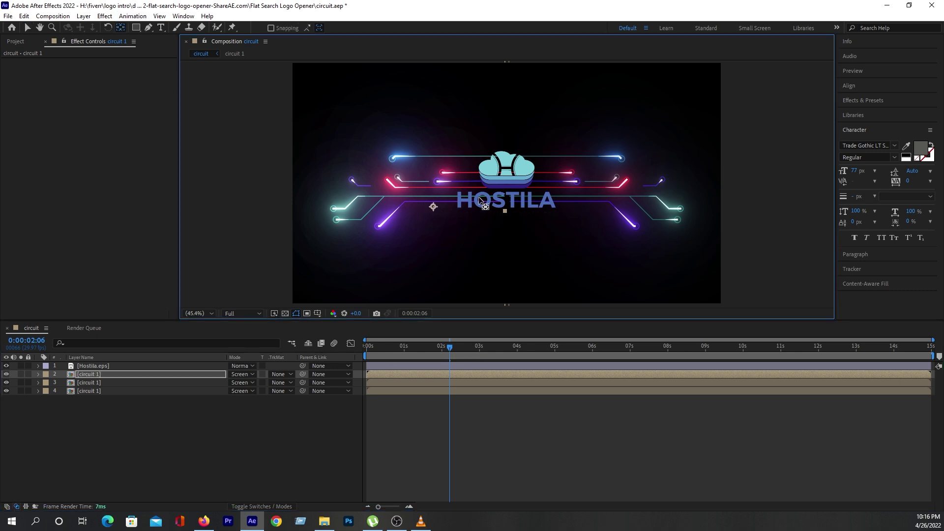
click(507, 172)
key(r)
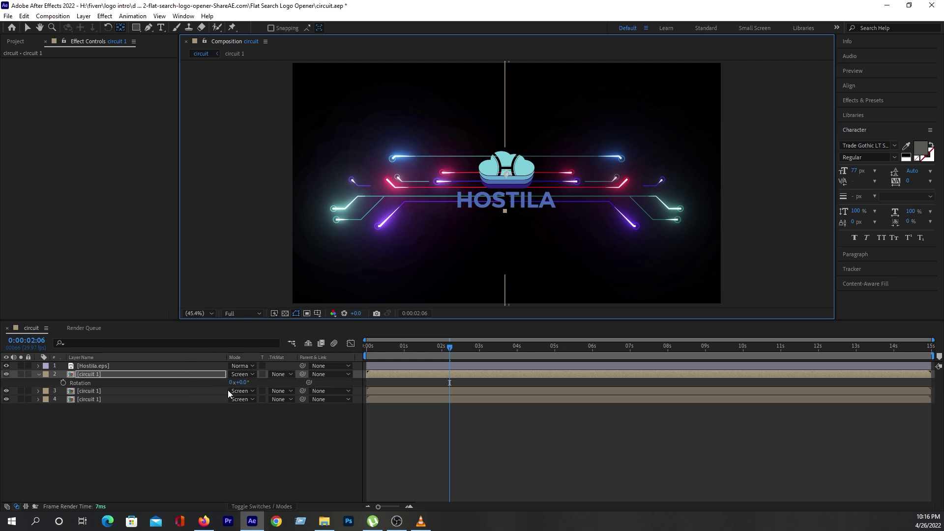
drag(242, 382, 199, 386)
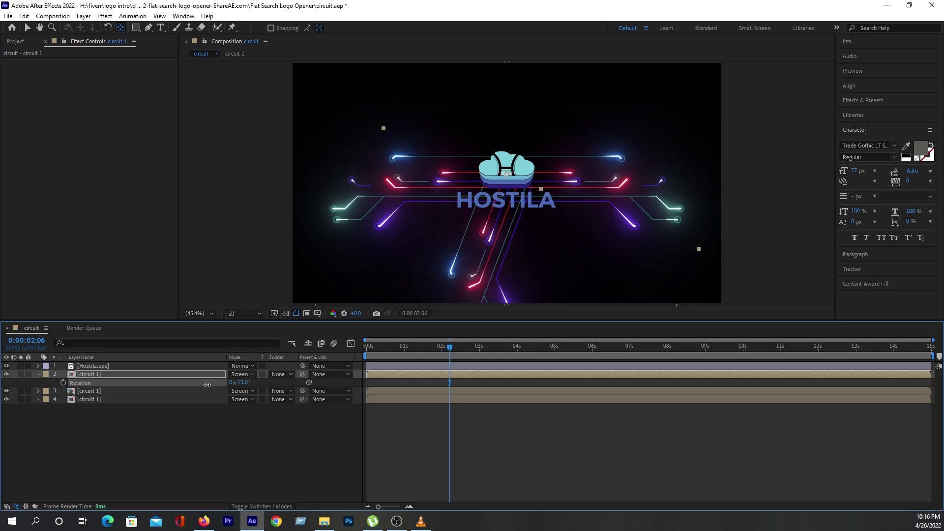
click(241, 383)
text(90)
key(Return)
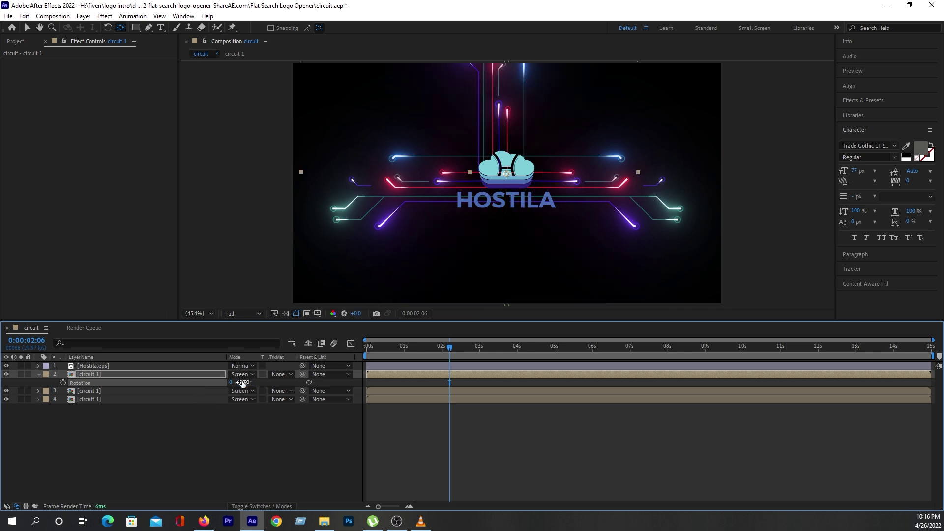
click(242, 383)
scroll(557, 141, down, 2)
scroll(543, 162, up, 2)
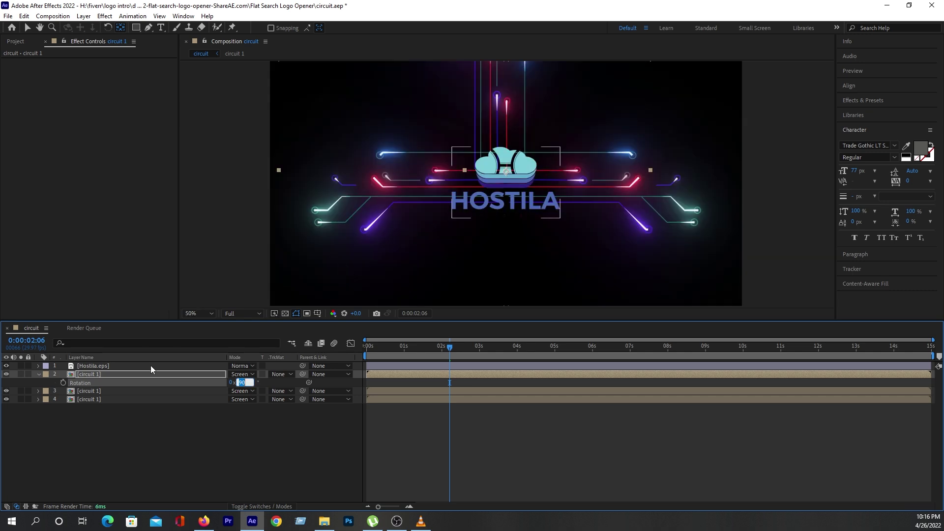
Step: Adjust the rotated copy's Position Y and set its Scale to -104, 104%
click(195, 372)
key(p)
drag(250, 383, 291, 382)
scroll(654, 202, down, 2)
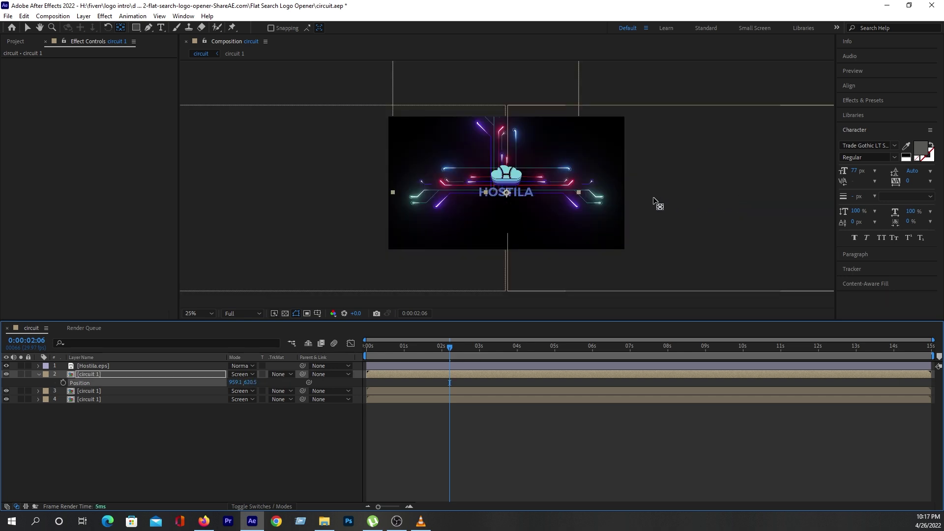
click(207, 376)
key(s)
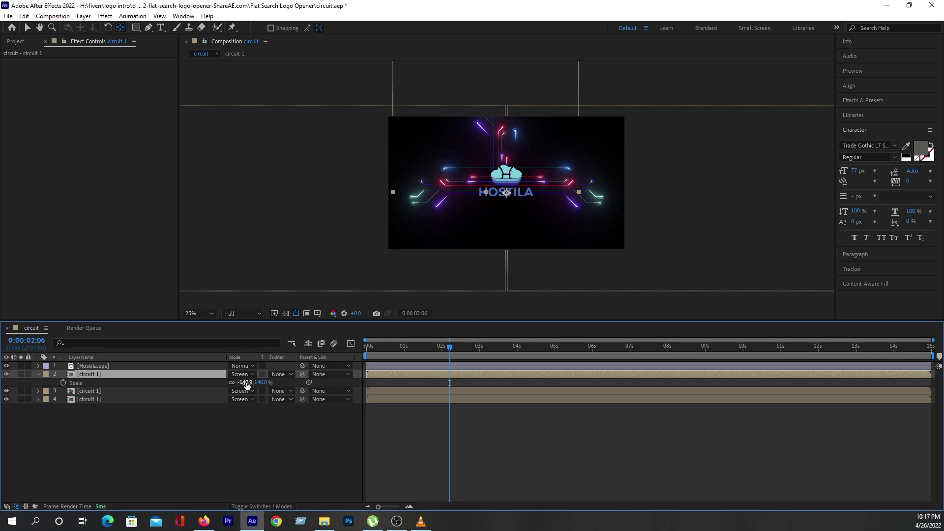
drag(240, 382, 212, 383)
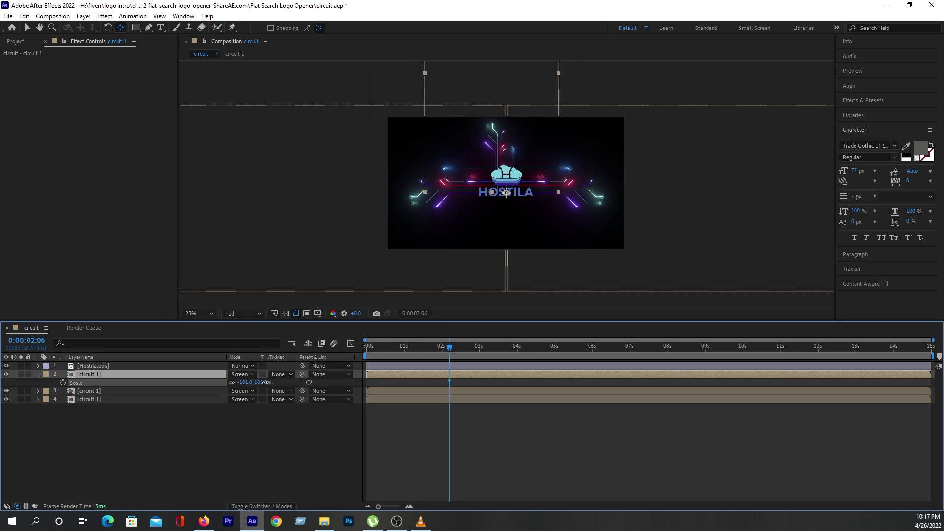
key(period)
key(period)
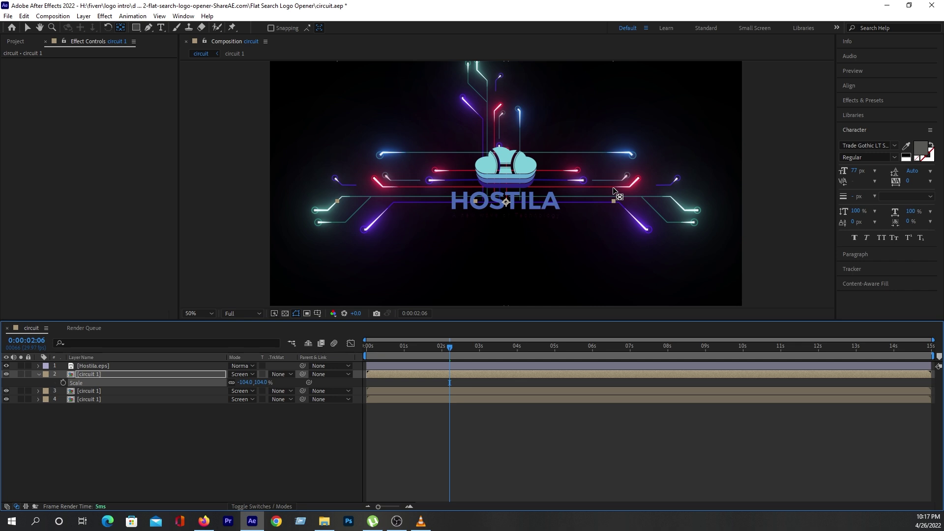
mouse_move(527, 155)
mouse_down()
mouse_move(552, 233)
mouse_move(551, 200)
mouse_up()
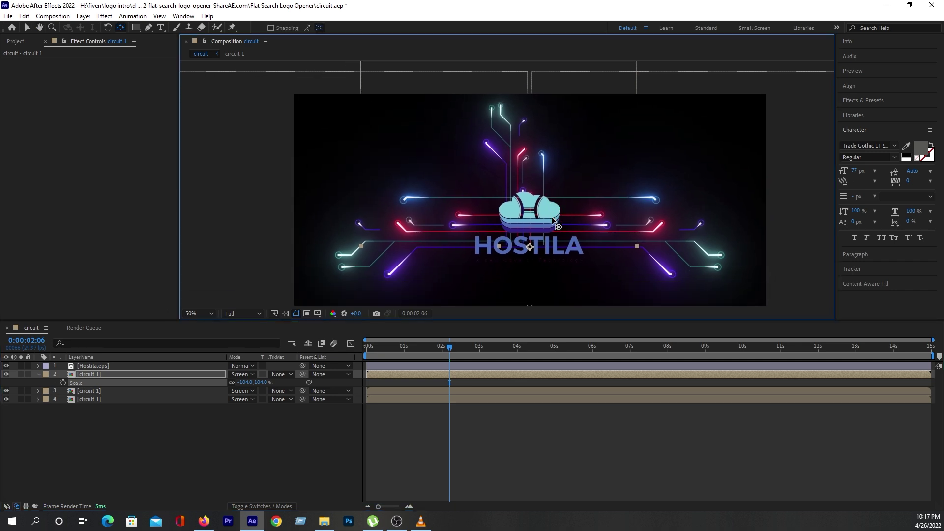
Step: Duplicate the upward circuit layer, enter -90 for its Rotation, and check the frame
click(205, 374)
key(ctrl+d)
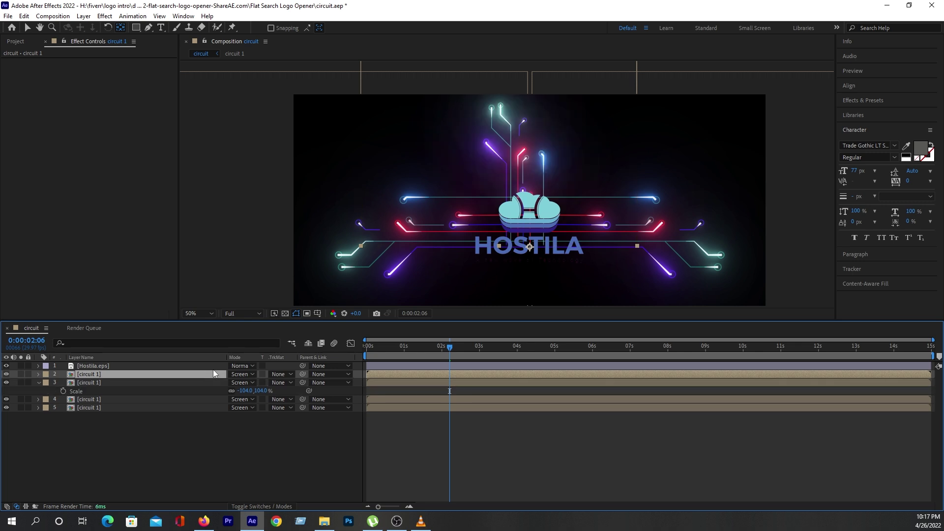
key(comma)
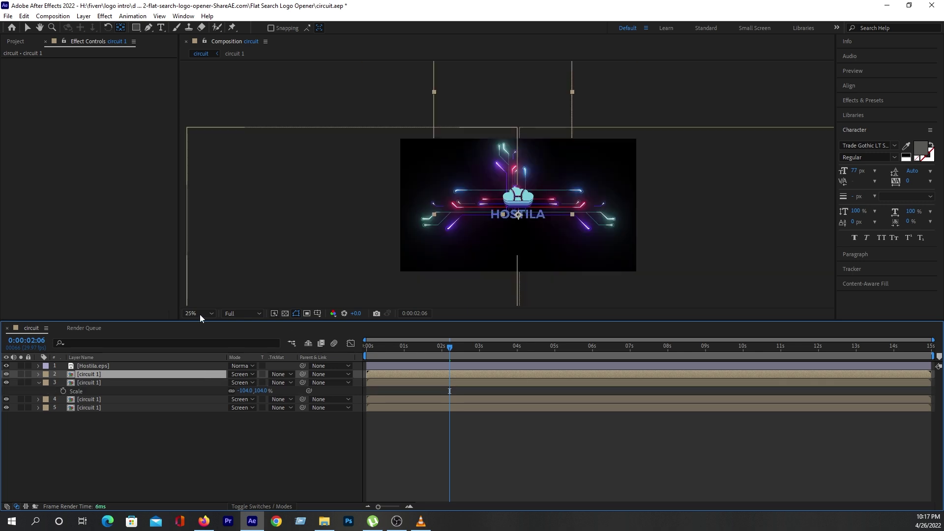
key(r)
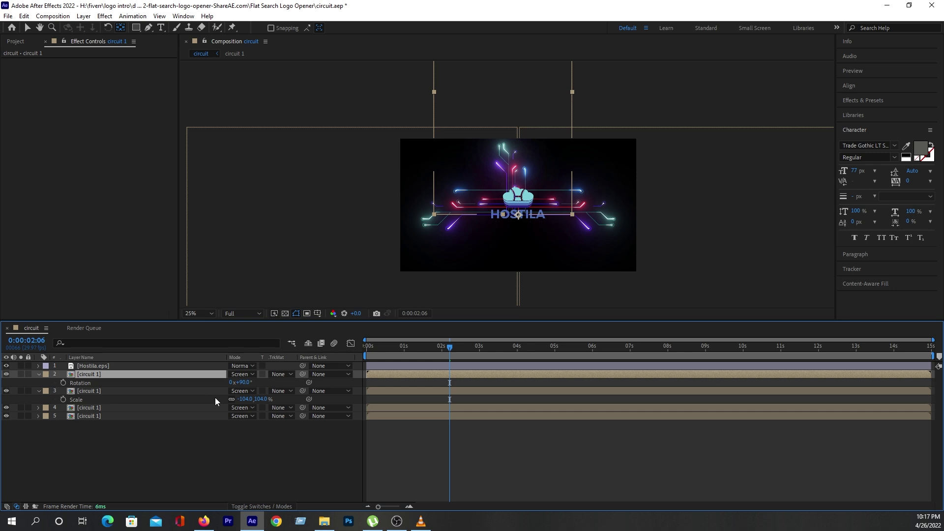
click(246, 383)
text(-90)
key(Return)
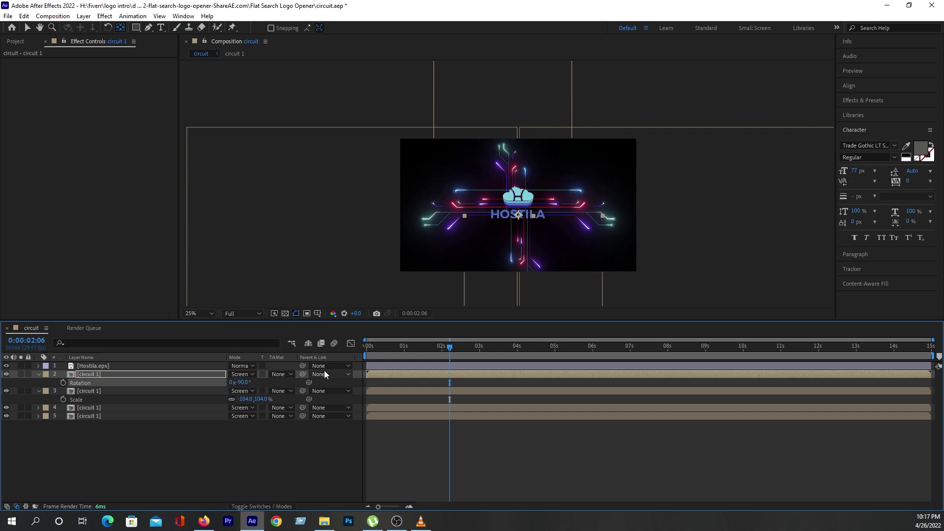
click(276, 444)
key(period)
key(period)
key(comma)
key(comma)
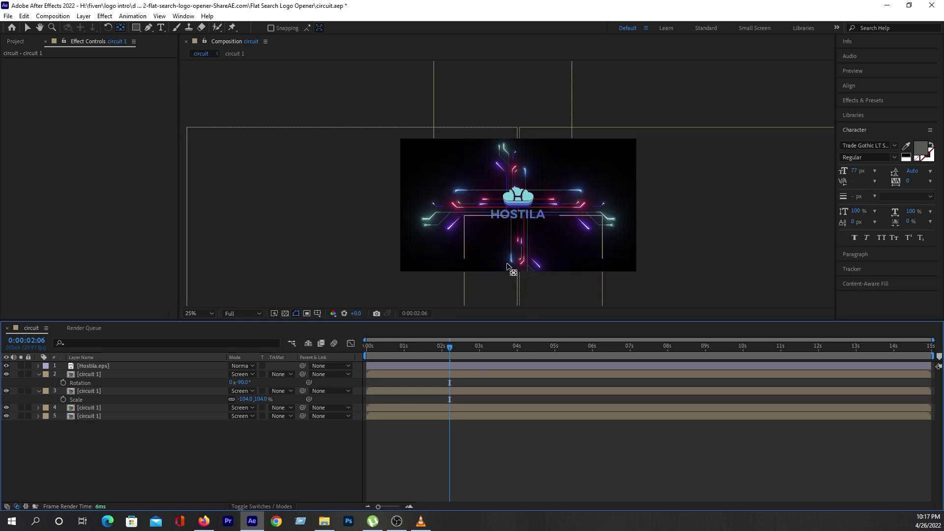
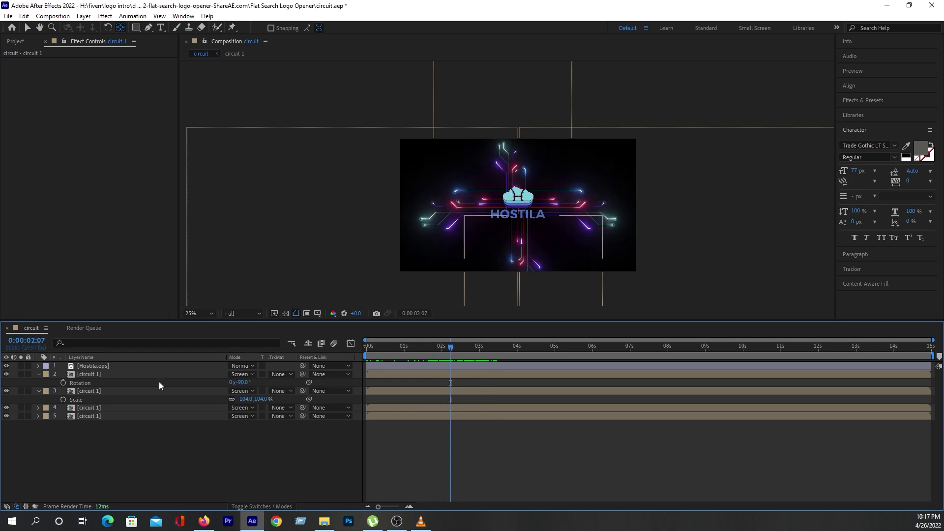
Step: Mirror both circuit 1 copies (layers 2 and 3) to a scale of -100, 100 %
click(152, 372)
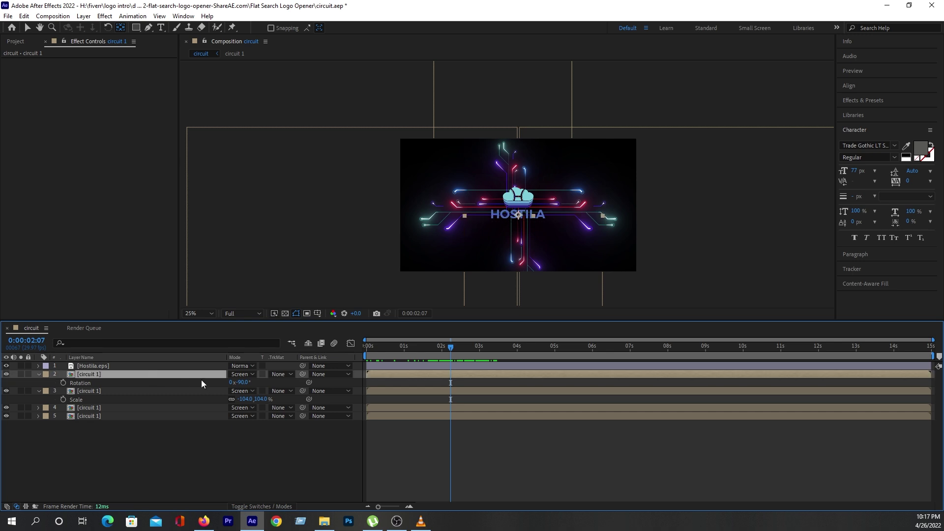
key(s)
ctrl+click(204, 392)
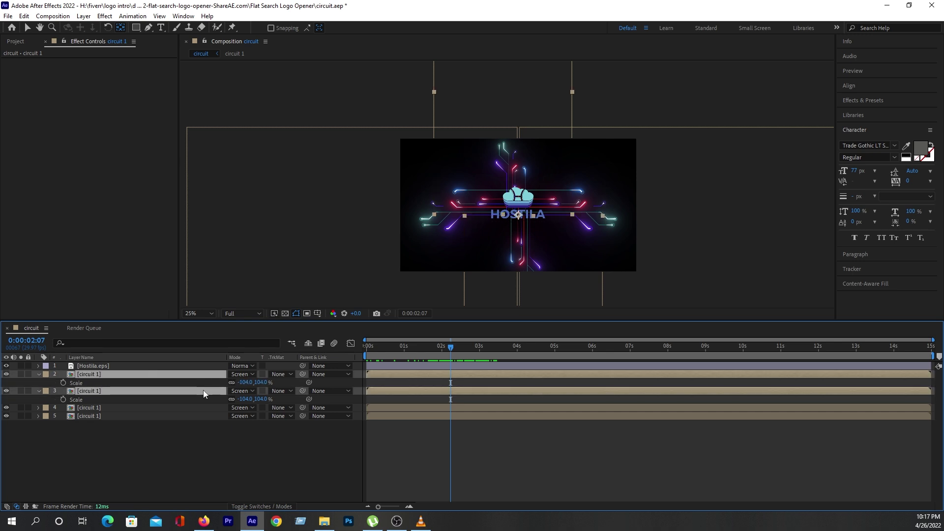
click(243, 383)
text(-1)
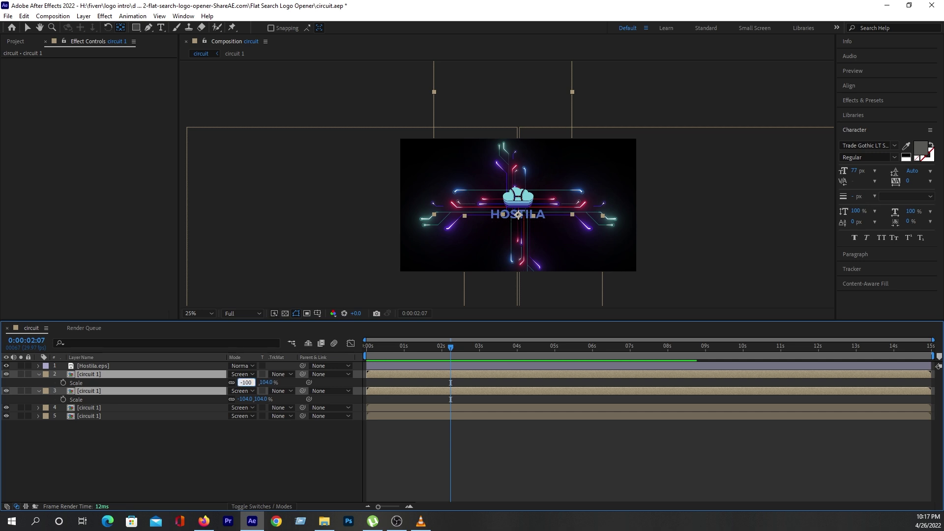
key(Return)
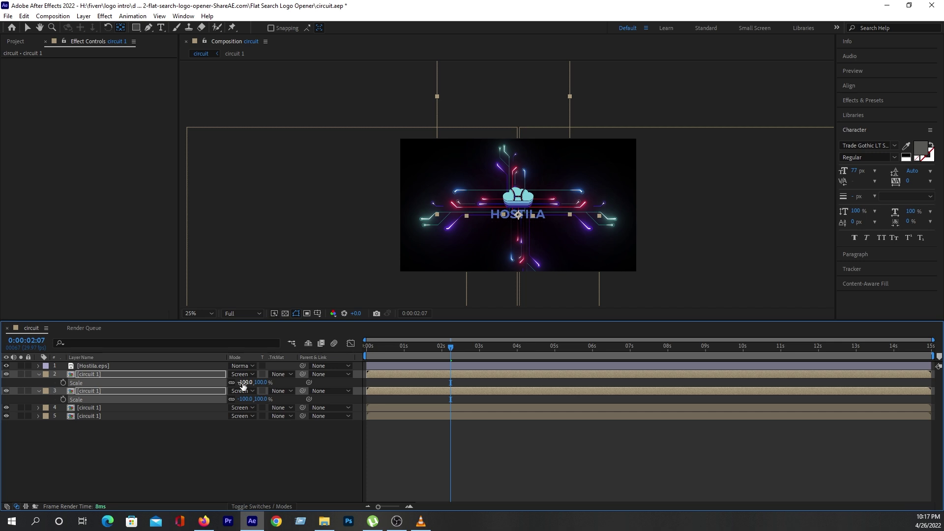
Step: Raise both copies to position 959.1, 542.5 and preview the circuits up to three seconds
key(p)
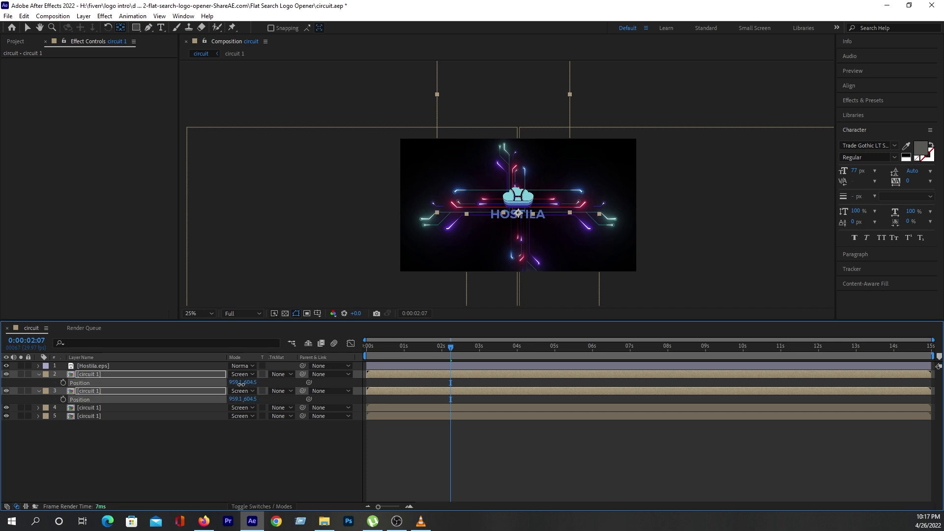
drag(226, 389, 200, 395)
click(270, 458)
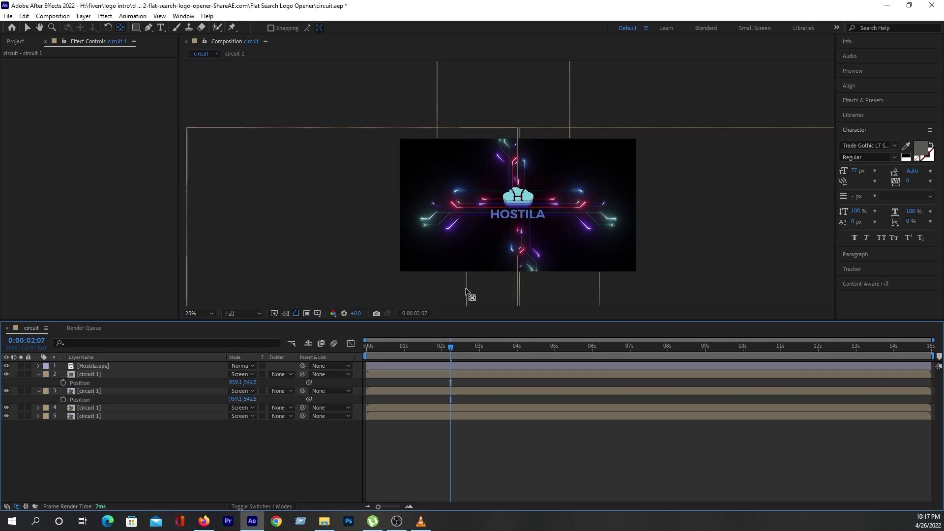
key(period)
click(371, 354)
drag(372, 355, 483, 354)
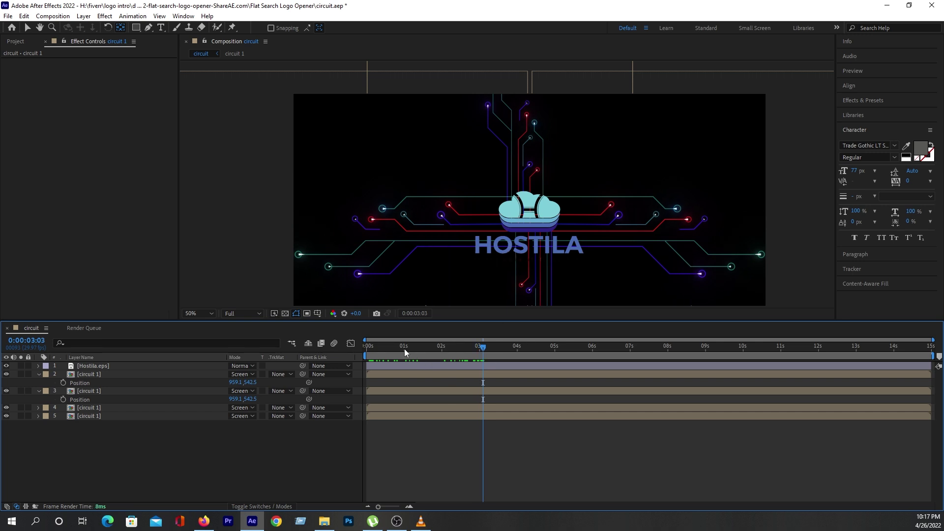
click(152, 366)
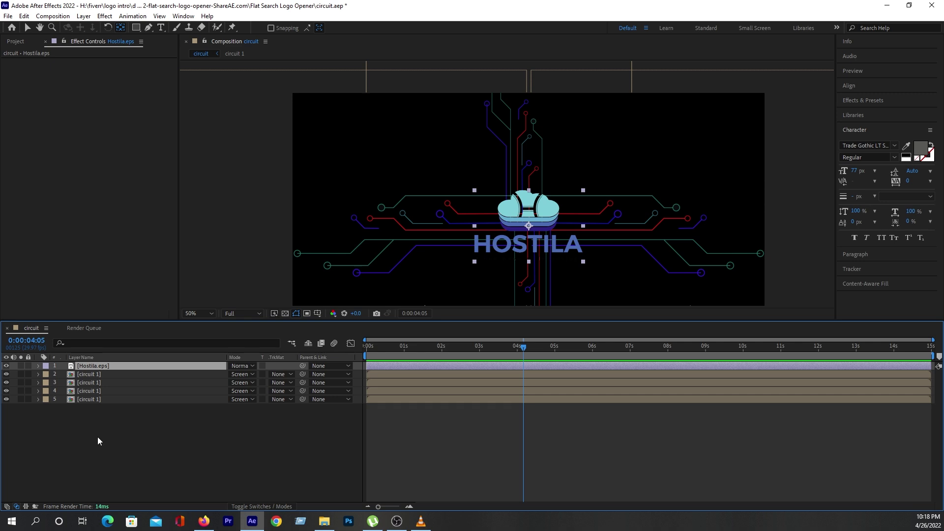
Step: Pre-compose circuit layers 2–5 into a new composition named 'main circuits'
drag(77, 437, 134, 381)
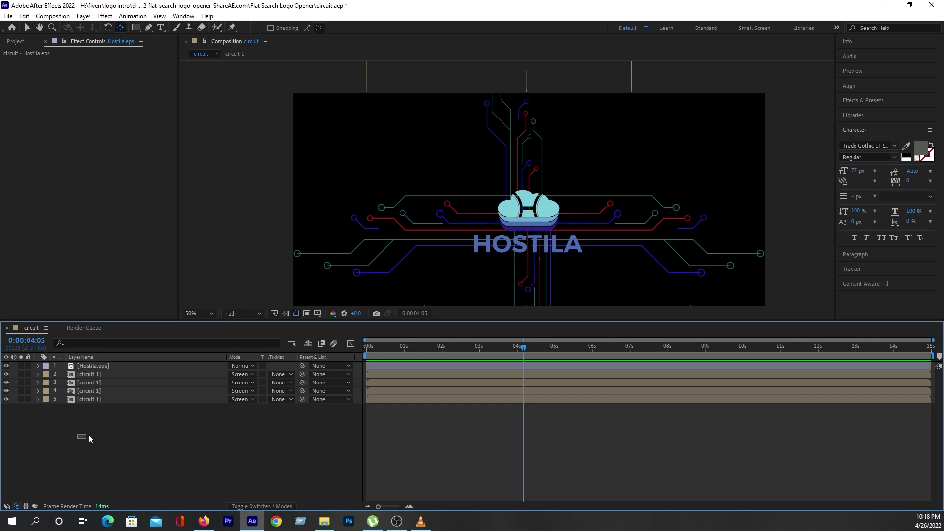
right_click(130, 391)
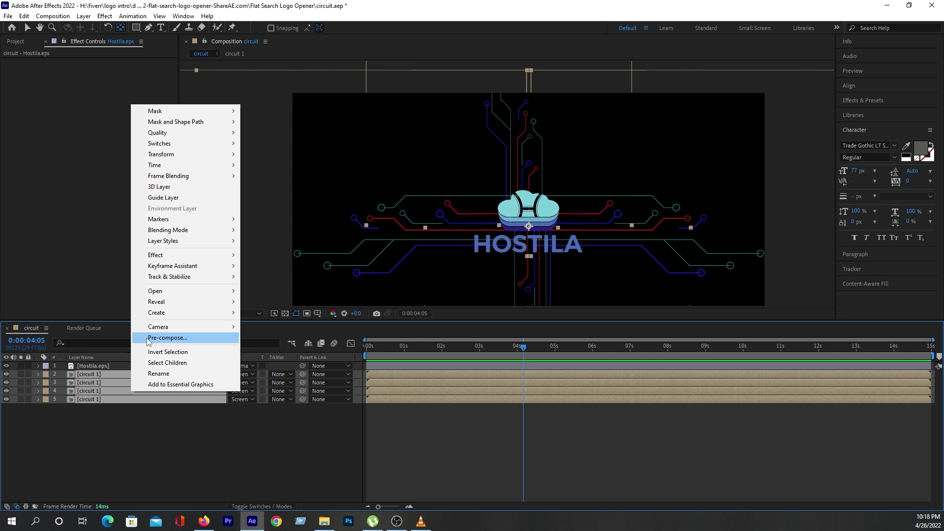
click(146, 337)
text(main cir)
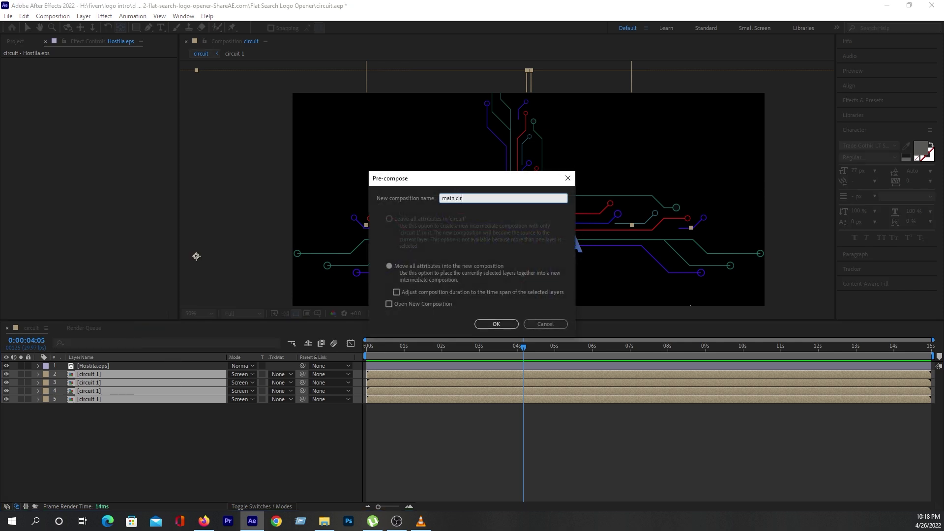
text(cuits)
key(Return)
Step: Pre-compose Hostila.eps as 'main Logo', moving all attributes into the new composition
right_click(102, 365)
click(126, 314)
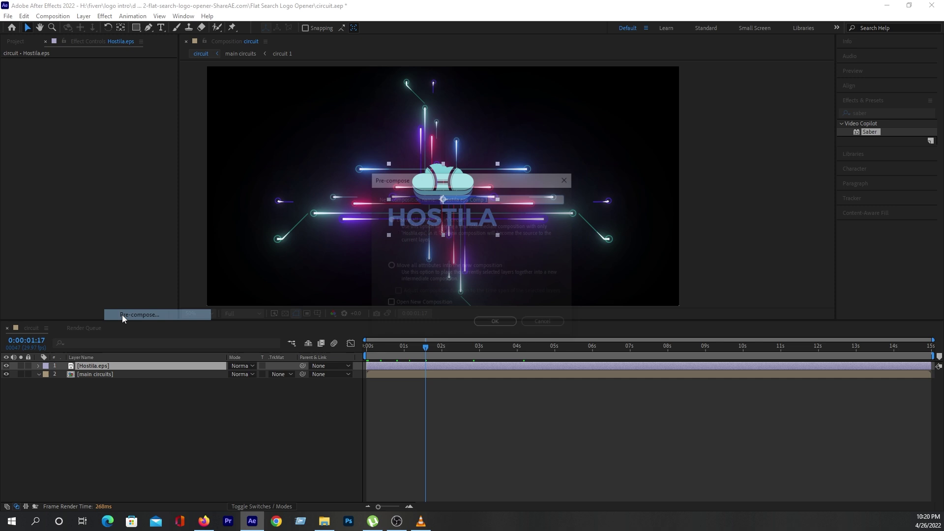
text(main Logo)
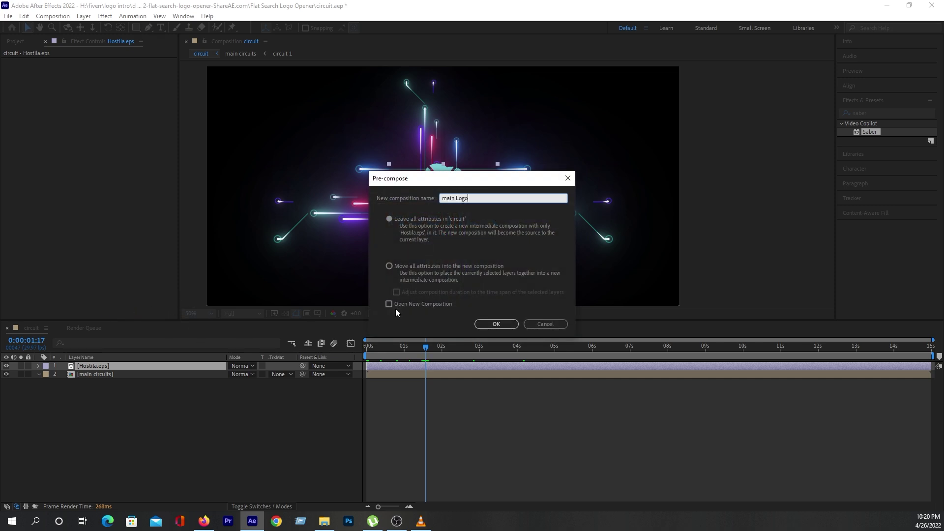
click(390, 266)
click(486, 324)
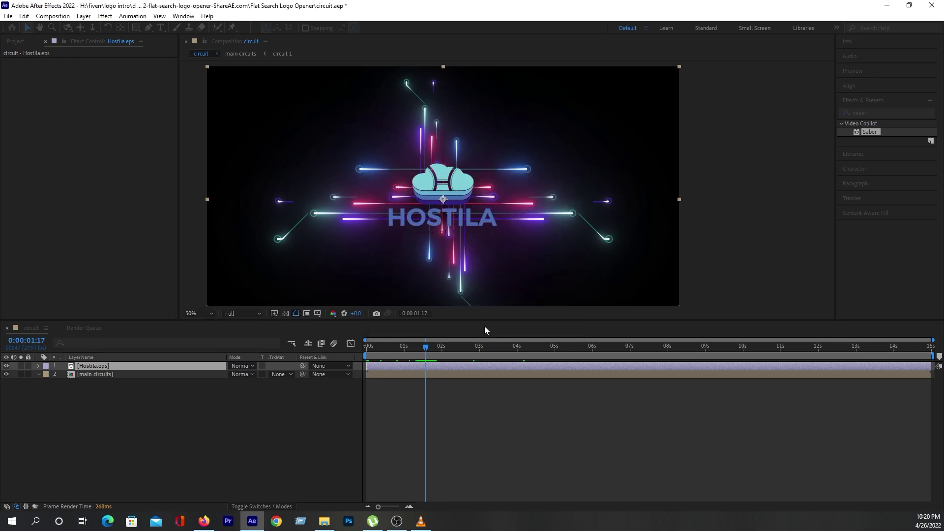
click(84, 16)
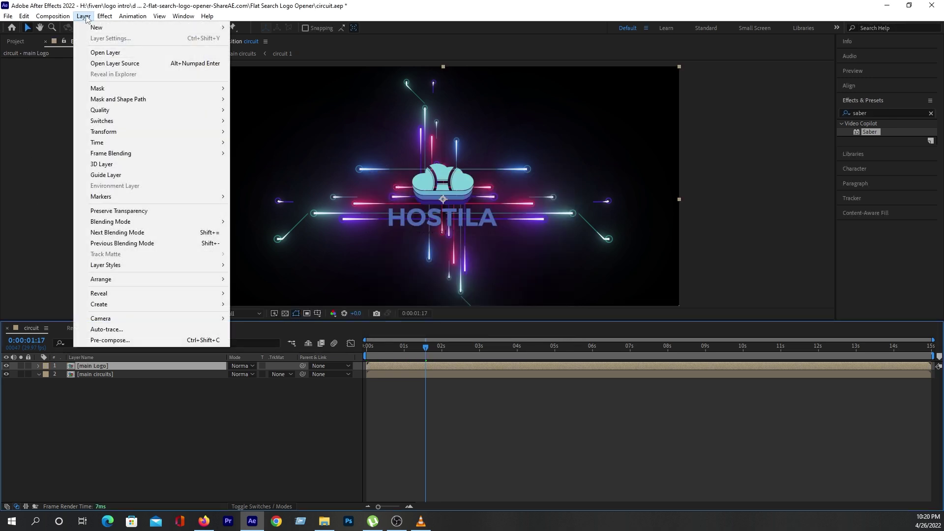
Step: Run Auto-trace on main Logo with 'Apply to new layer' checked
click(80, 330)
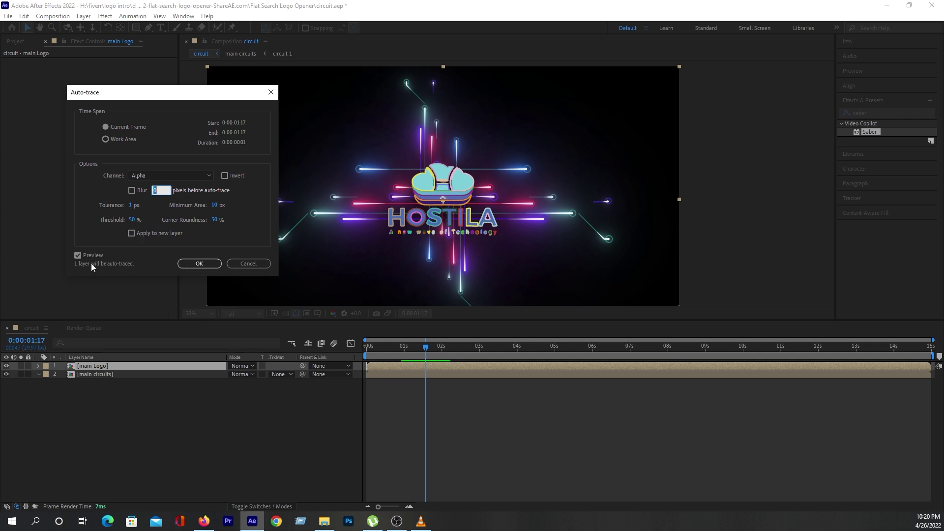
click(130, 233)
click(195, 262)
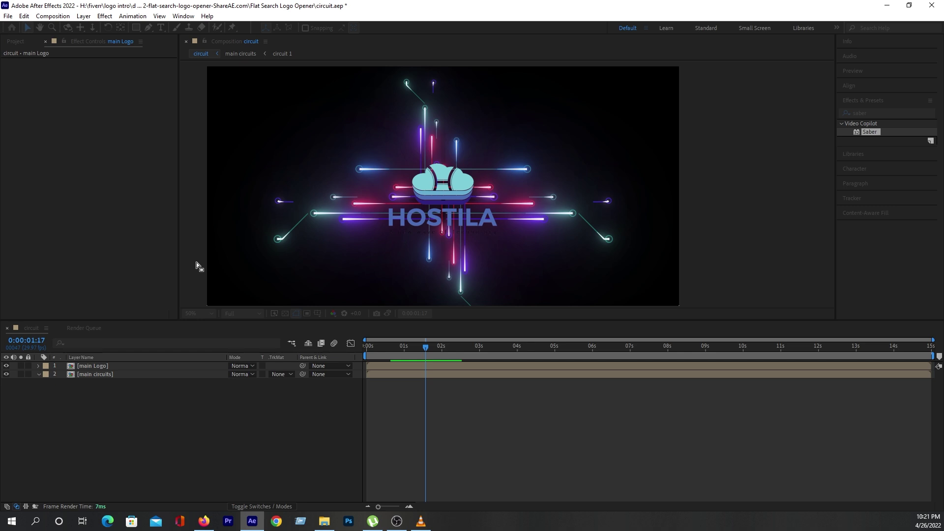
Step: Apply Saber to Auto-traced main Logo with a Layer Masks core and glow intensity 10
click(110, 422)
click(104, 365)
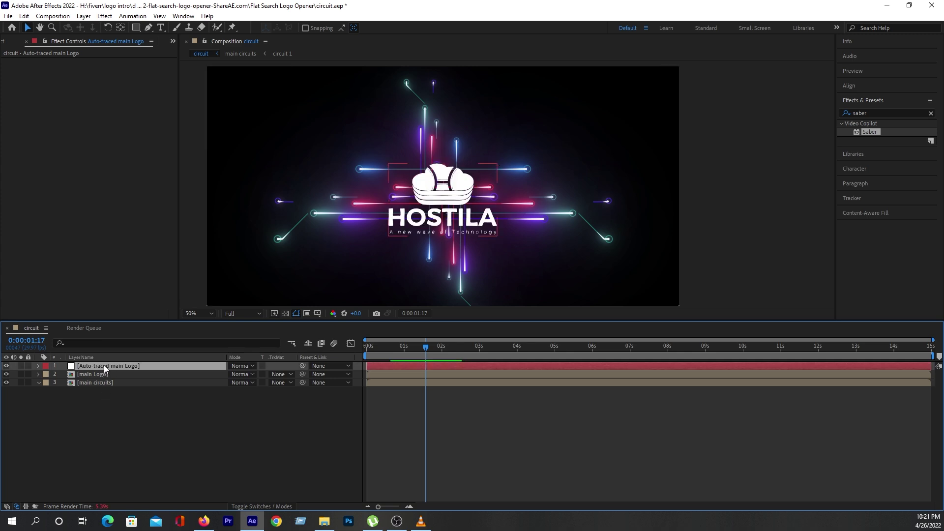
double_click(868, 132)
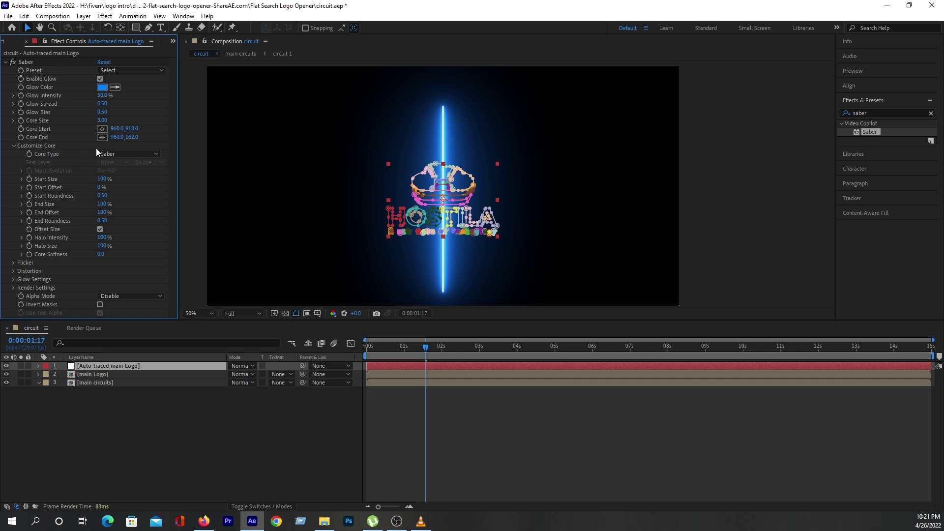
click(104, 154)
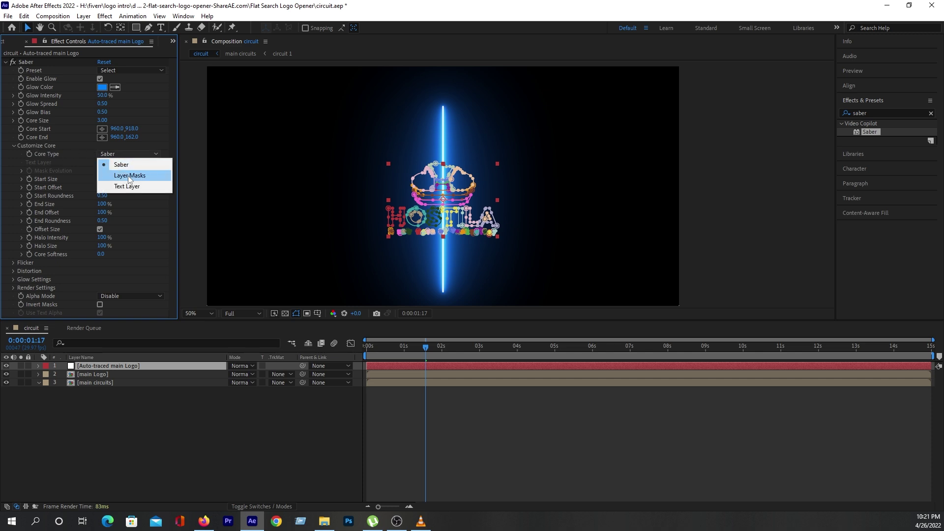
click(127, 177)
click(101, 96)
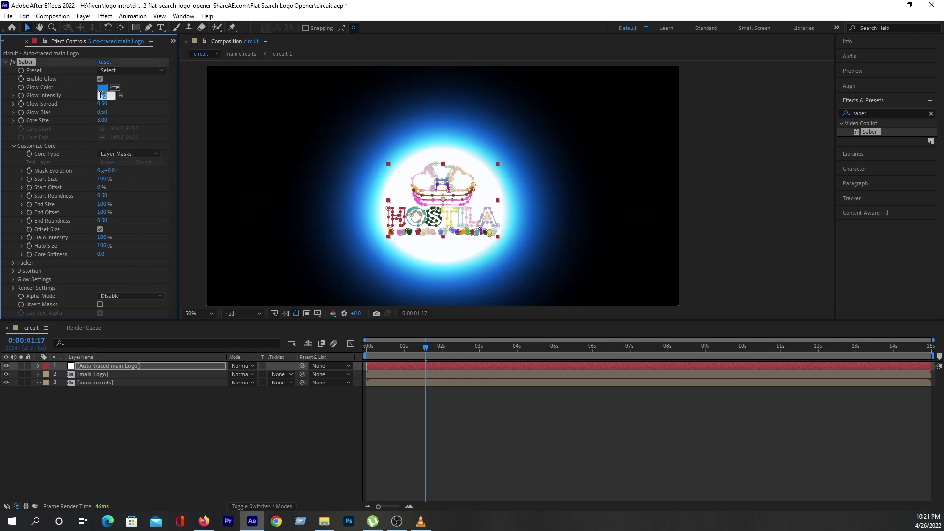
text(10)
key(Return)
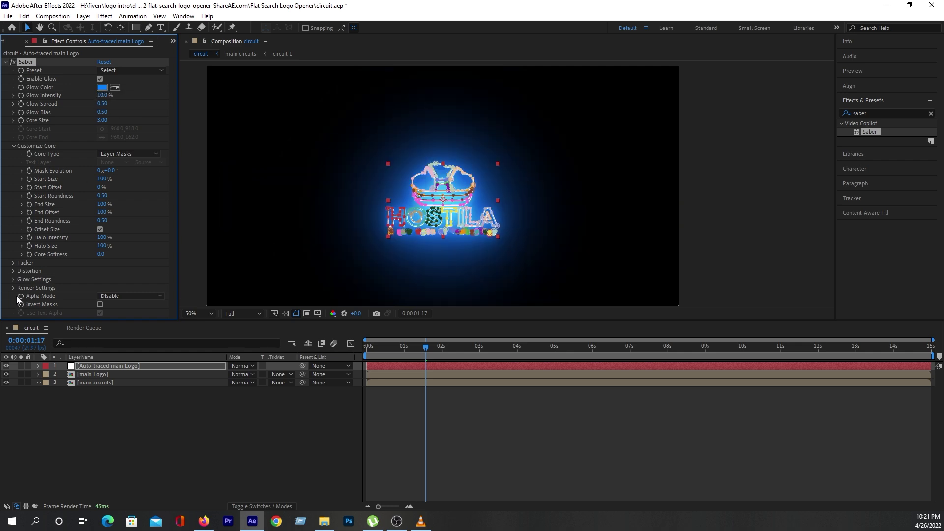
Step: Keep Saber's alpha mode disabled and set its composite setting to transparent
click(97, 295)
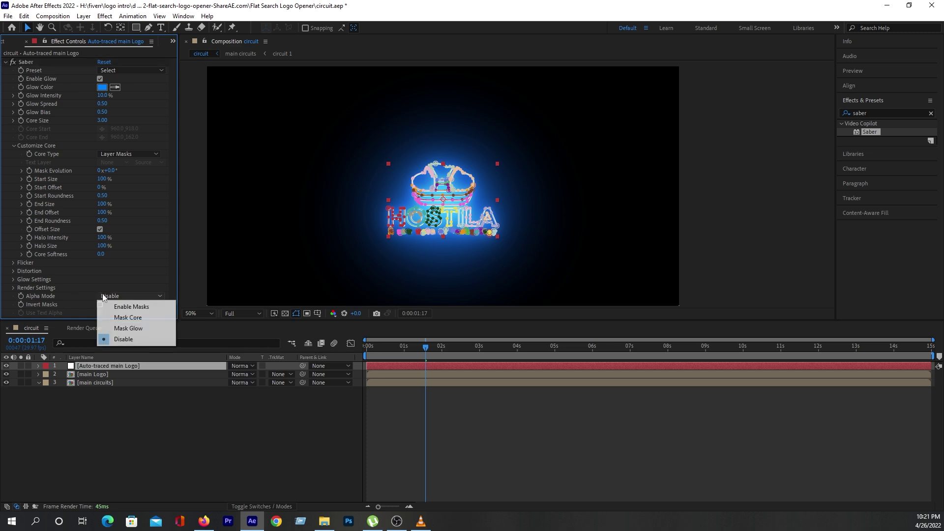
click(57, 298)
click(13, 288)
scroll(16, 287, down, 3)
click(104, 290)
click(117, 300)
Step: Preview the saber outline at 100% view up to 0:00:01:12
click(206, 415)
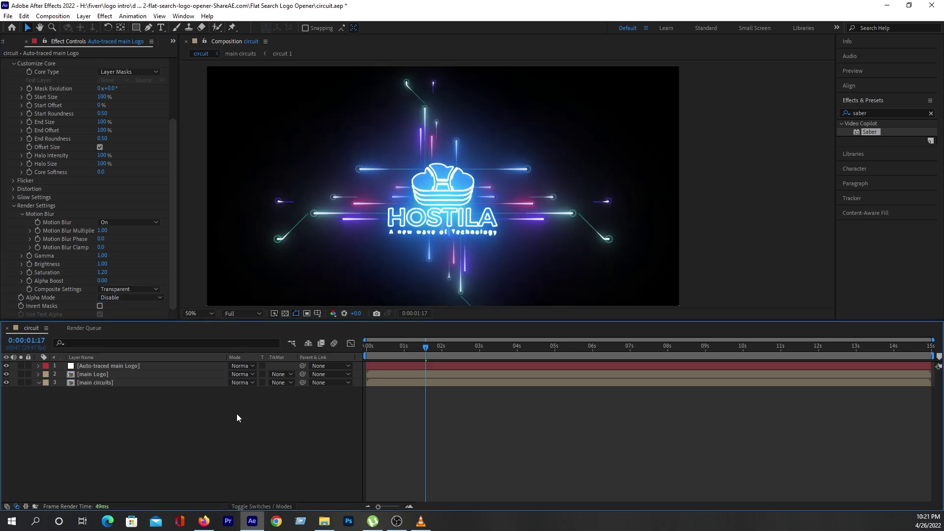
drag(370, 349, 421, 352)
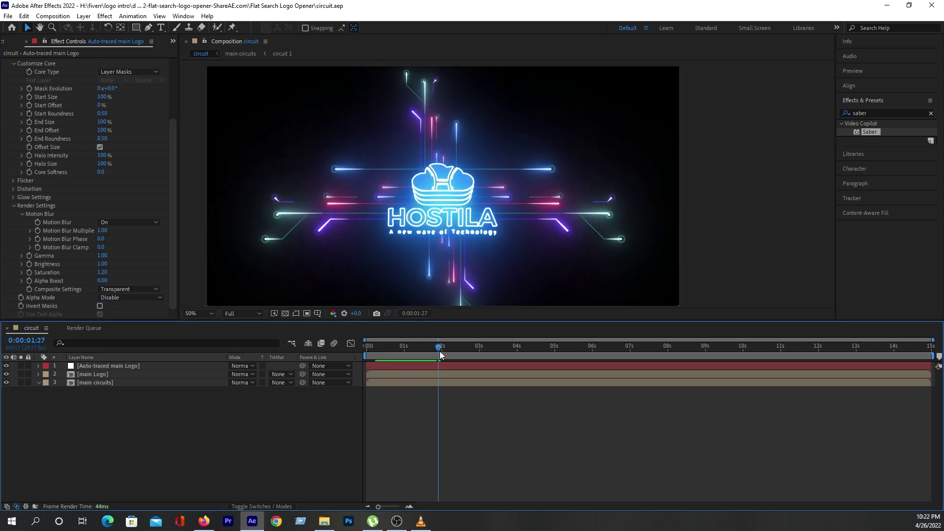
key(slash)
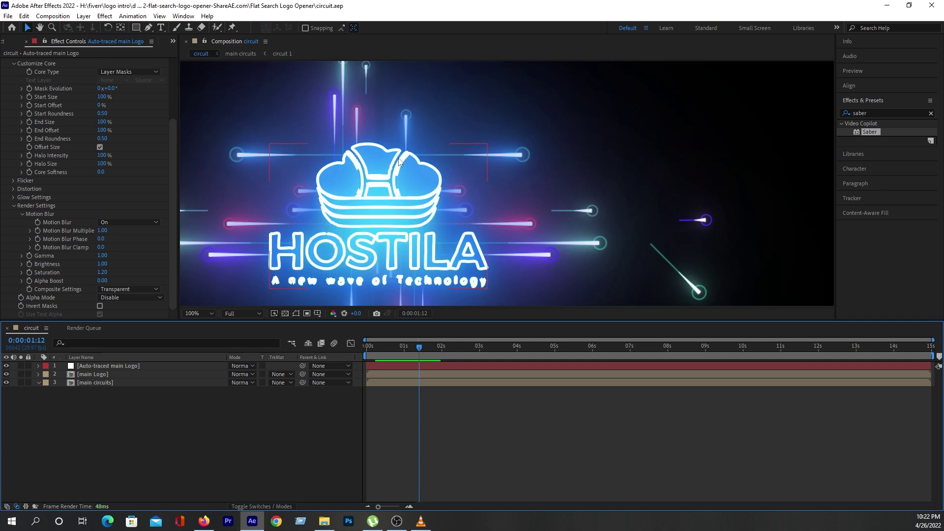
scroll(57, 111, up, 2)
scroll(60, 125, up, 2)
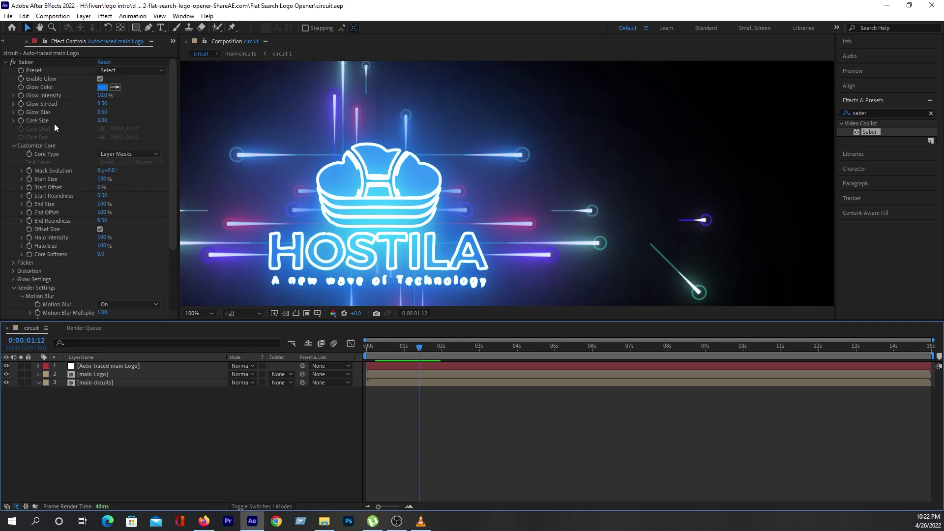
Step: Reduce the Saber Core Size from 3.00 to 1.50, checking it around 1.5 seconds
drag(101, 121, 104, 123)
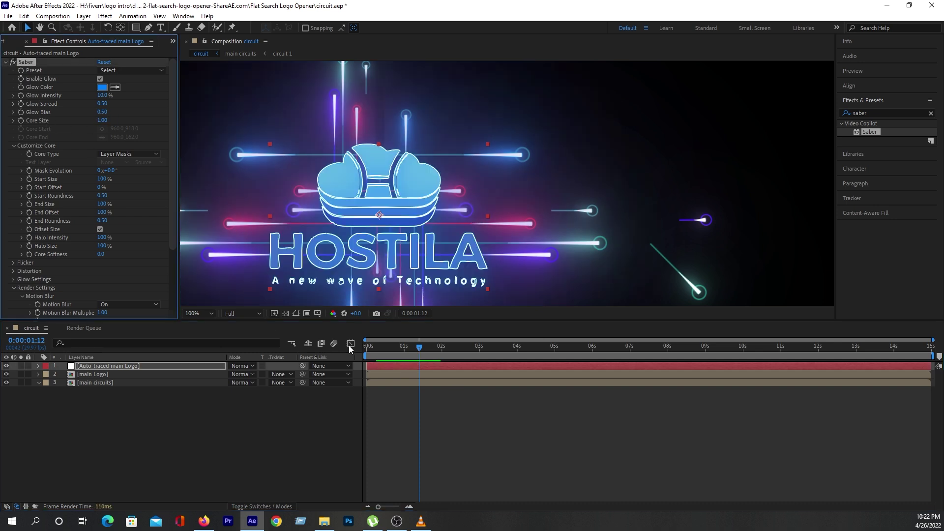
drag(373, 344, 423, 353)
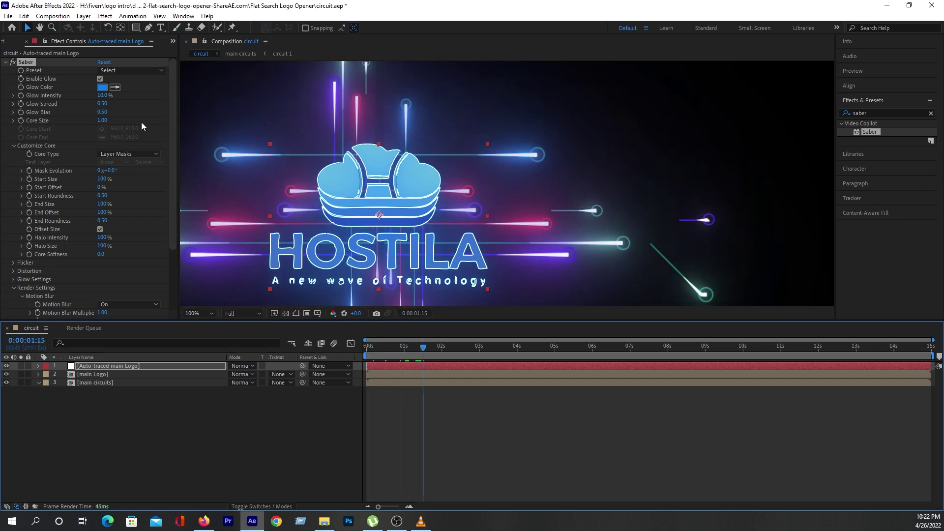
click(102, 120)
text(1.6)
key(Return)
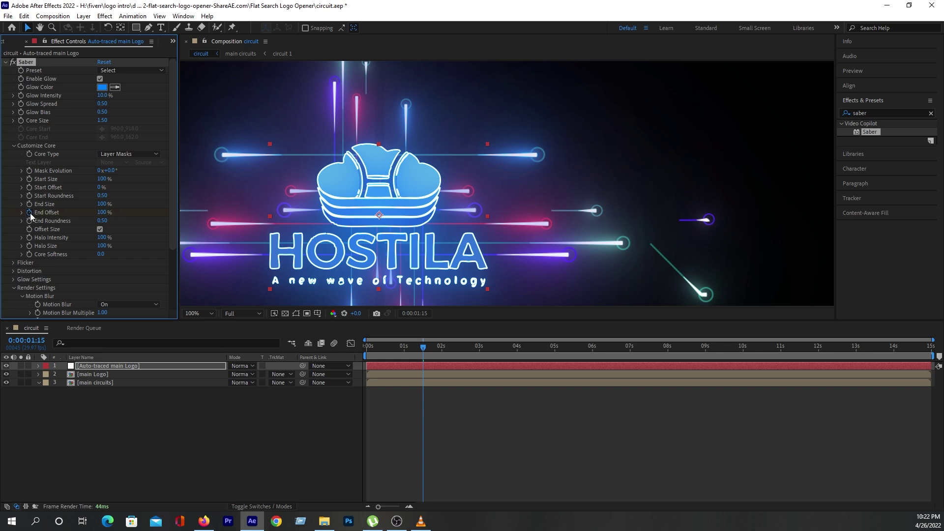
click(108, 365)
Step: Move the 100% End Offset keyframe to about 3.5 s and key End Offset 0% at 0:00
key(m)
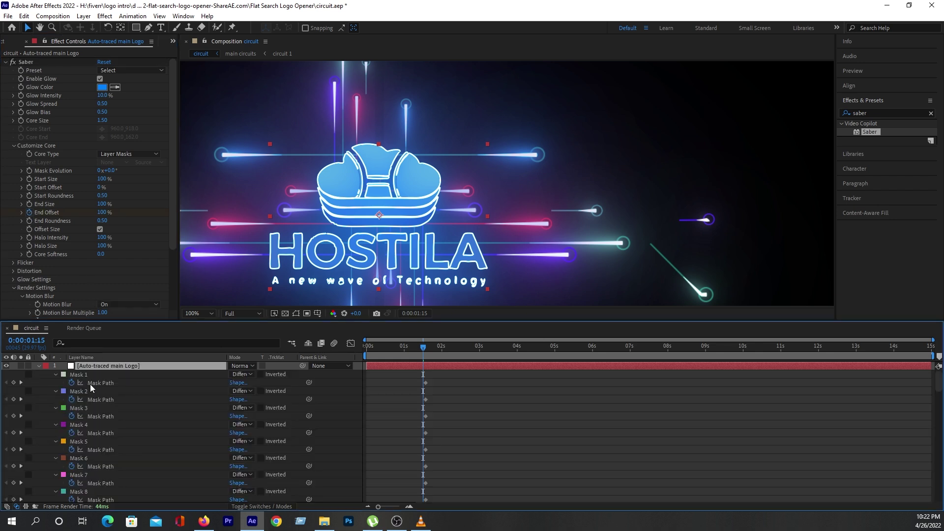
scroll(90, 388, down, 5)
scroll(91, 397, down, 5)
scroll(91, 402, down, 5)
scroll(95, 410, down, 5)
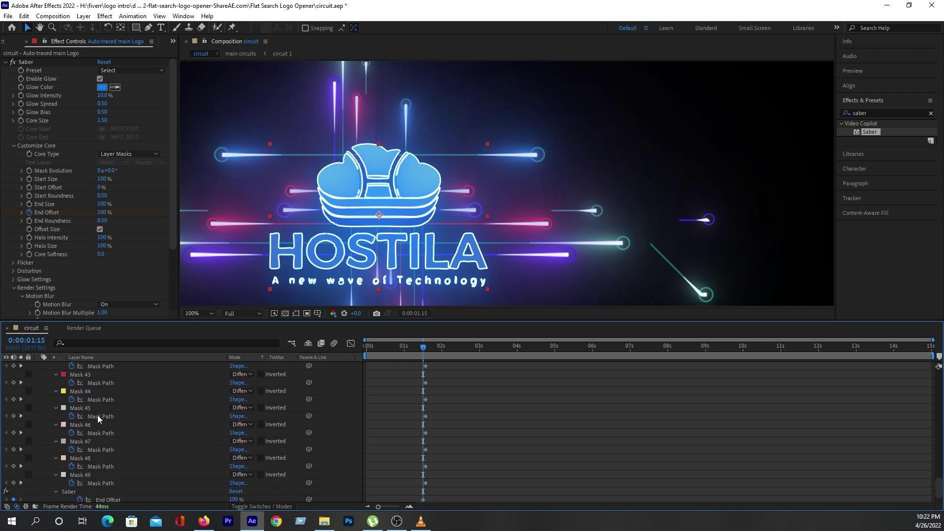
scroll(100, 417, down, 2)
click(66, 473)
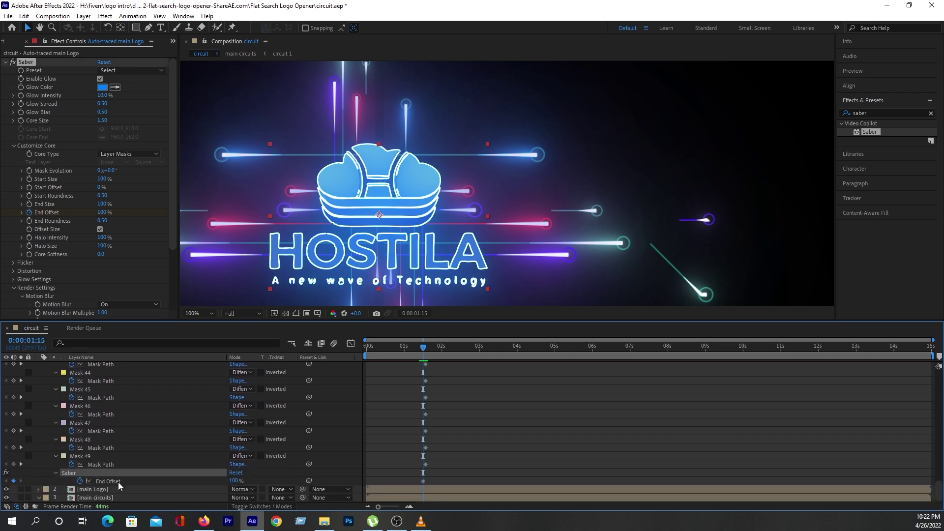
drag(423, 481, 503, 480)
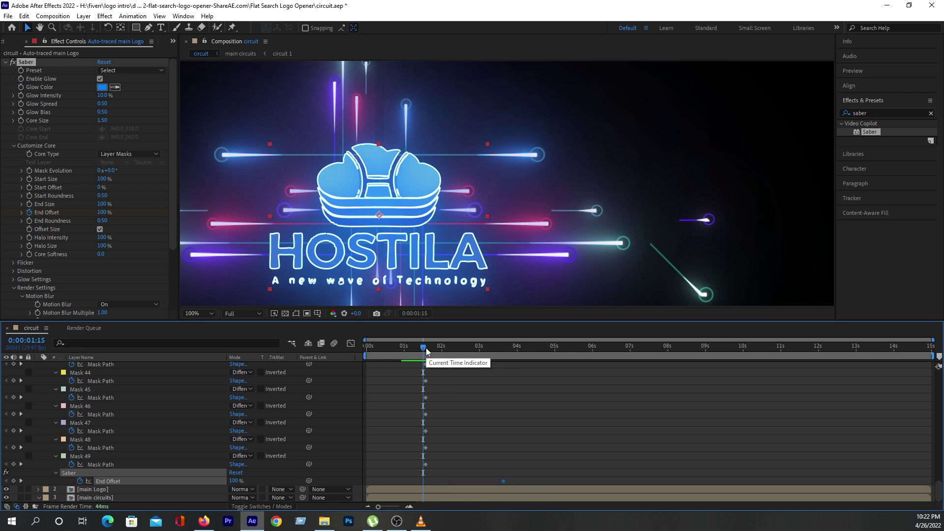
click(413, 351)
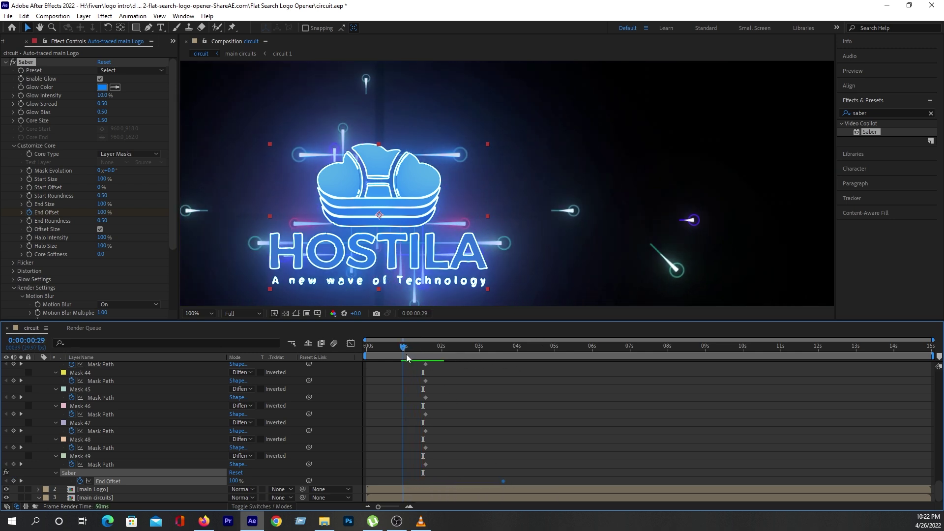
drag(404, 354, 366, 352)
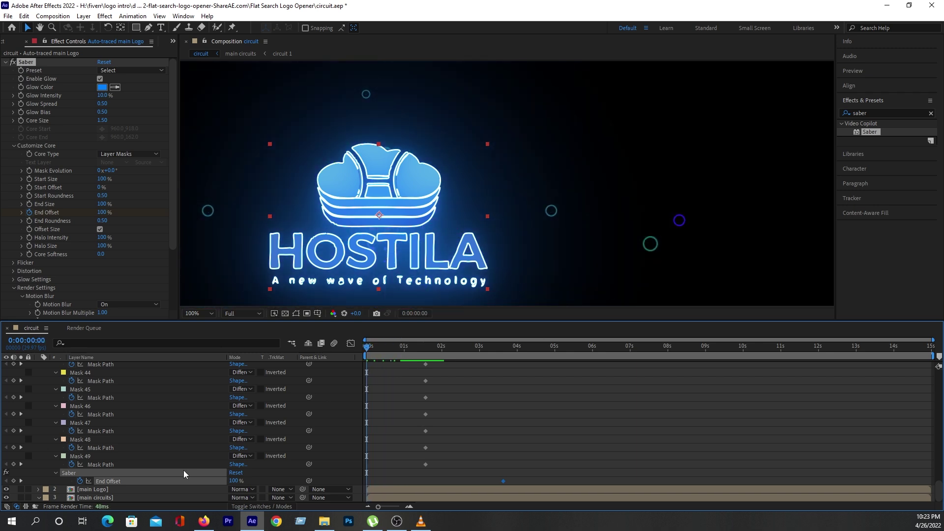
click(234, 480)
text(0)
key(Return)
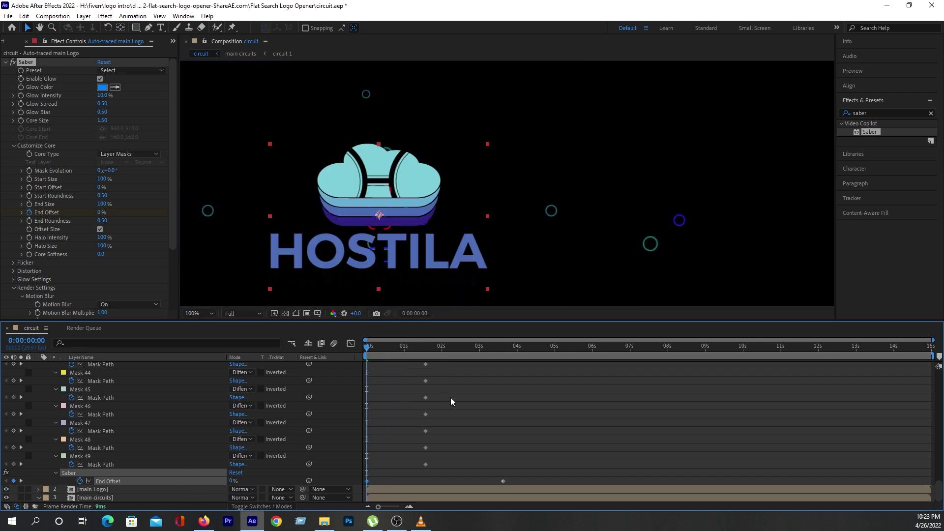
Step: Set preview resolution to Half and play the glow reveal from the start at 50% view
key(space)
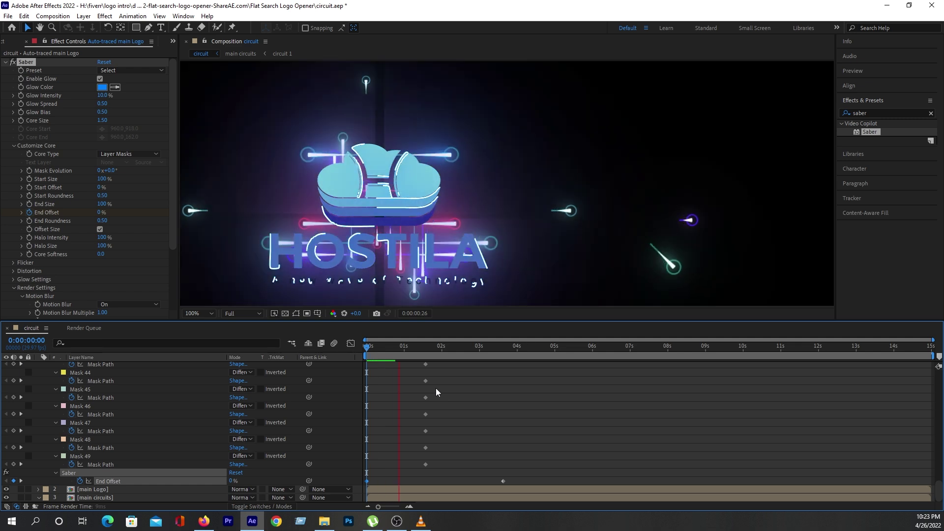
key(space)
click(240, 313)
click(238, 347)
key(Home)
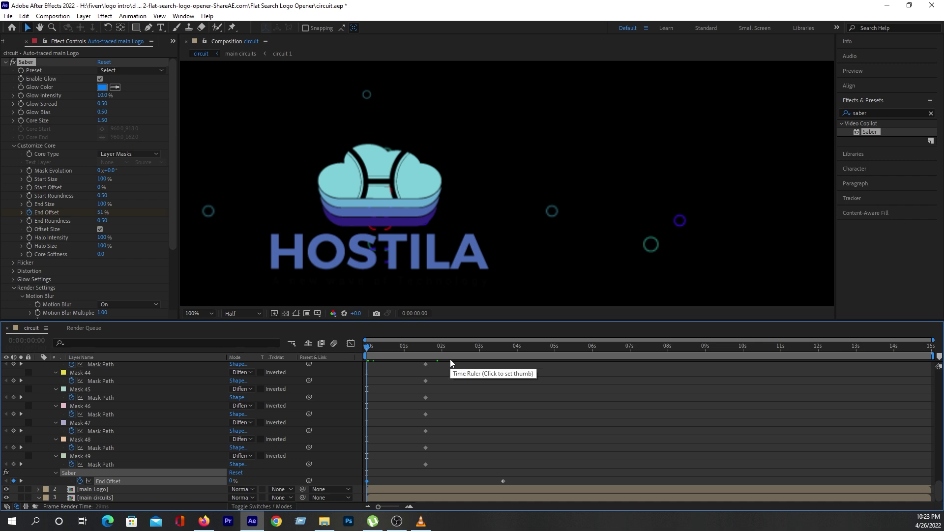
key(space)
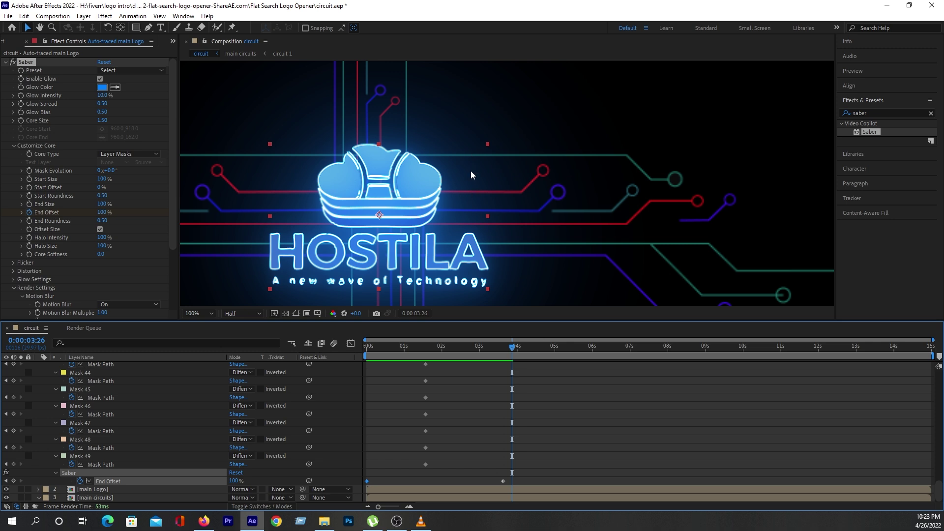
key(comma)
key(Home)
key(space)
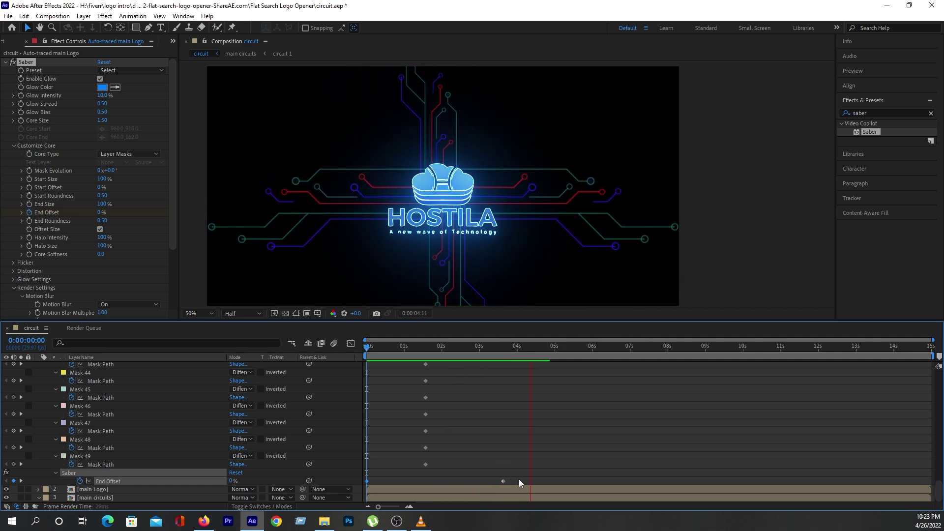
Step: Apply Easy Ease (F9) to the mask and End Offset keyframes
click(397, 487)
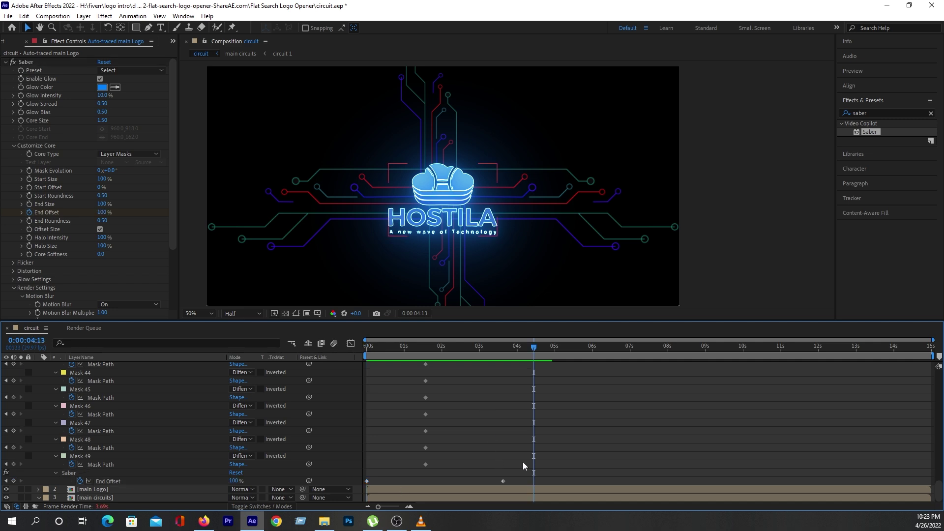
drag(515, 463, 361, 483)
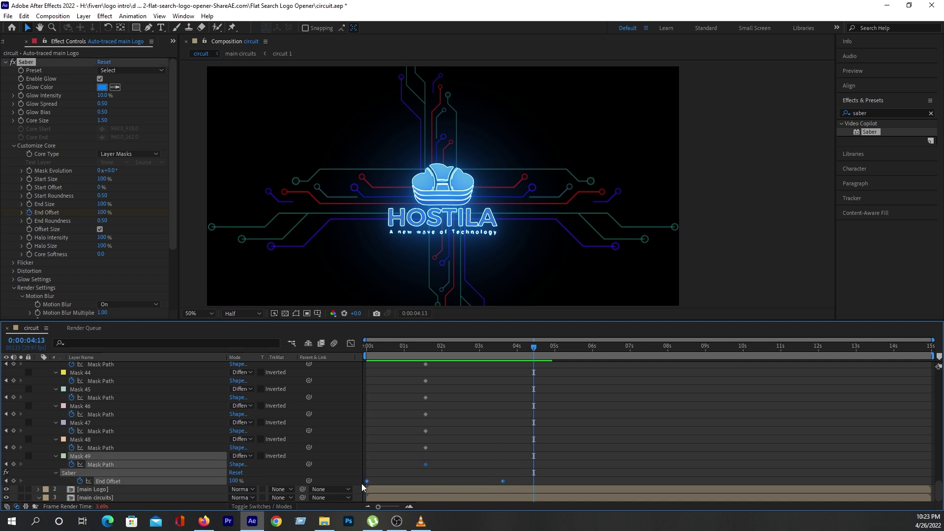
key(F9)
click(397, 464)
Step: Hold End Offset at 100% until 6 s and paste a 0% keyframe at 8 s
click(433, 347)
drag(449, 351, 502, 368)
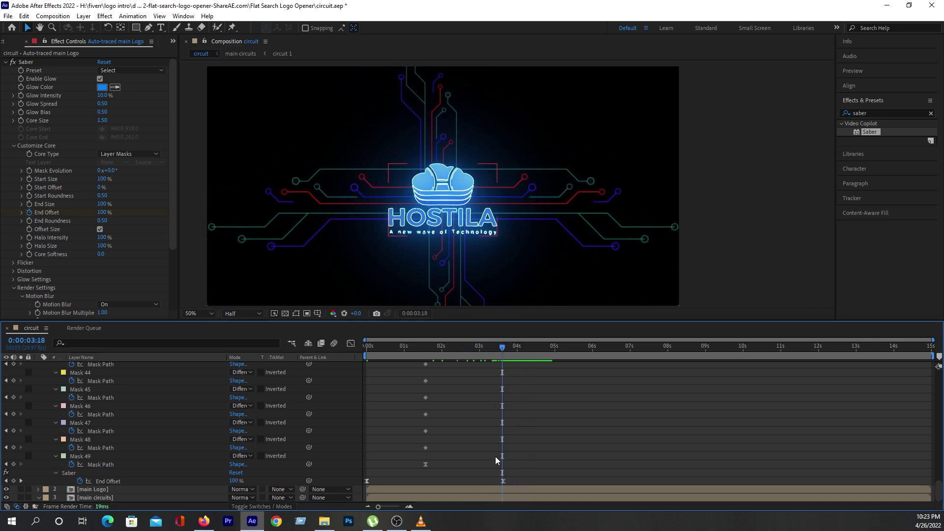
click(501, 481)
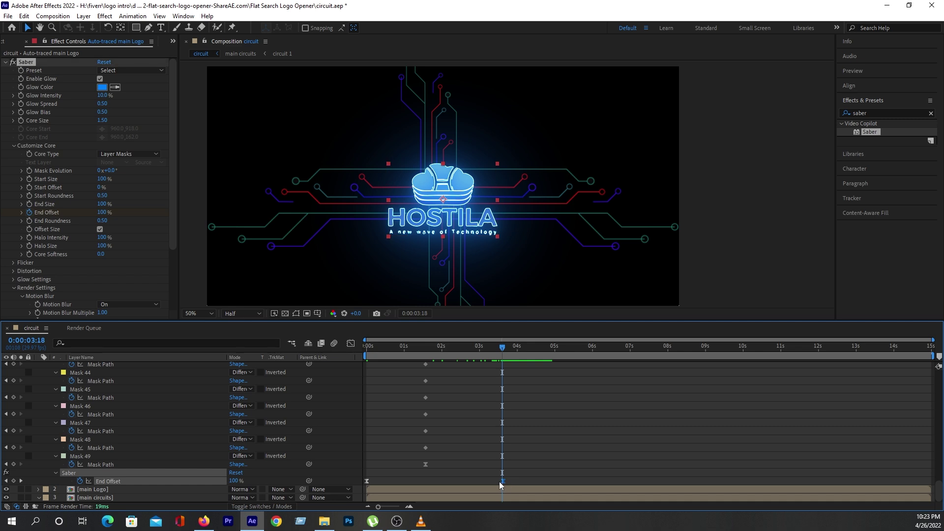
drag(535, 349, 594, 359)
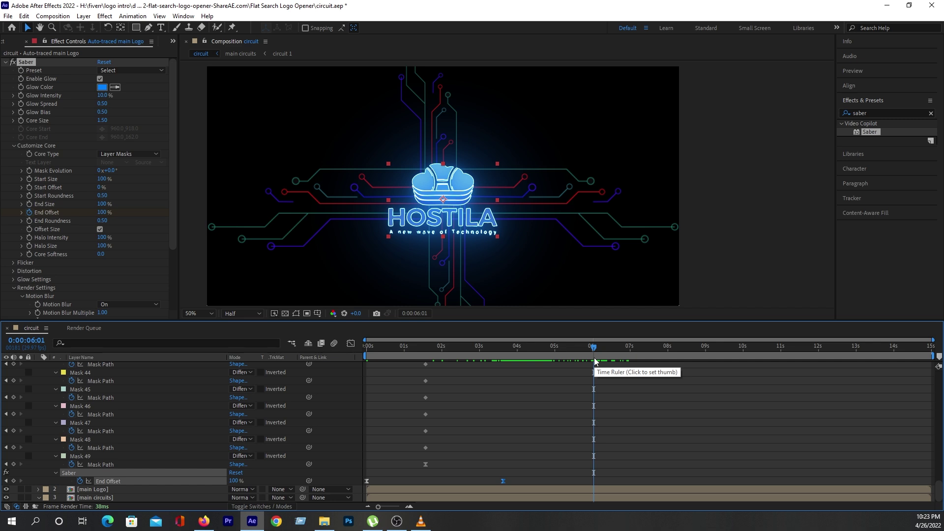
drag(594, 358, 668, 351)
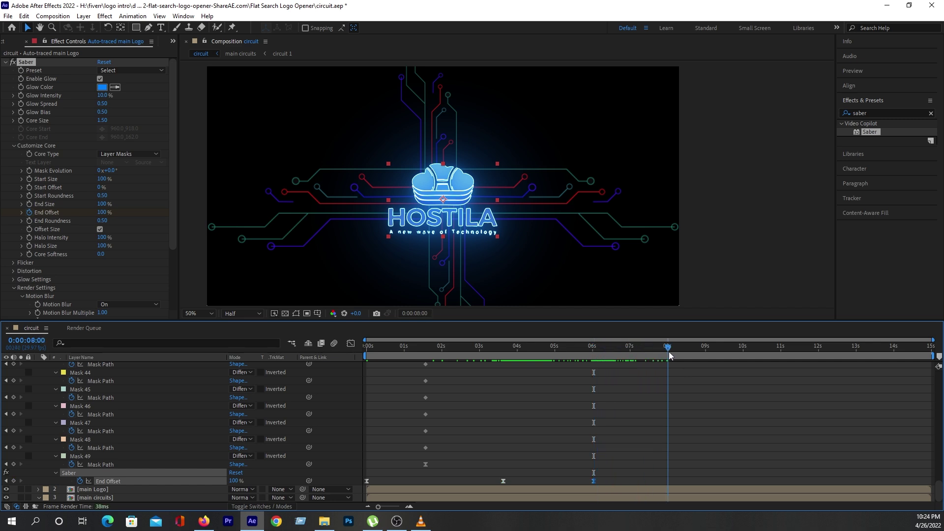
click(382, 472)
click(367, 481)
key(ctrl+v)
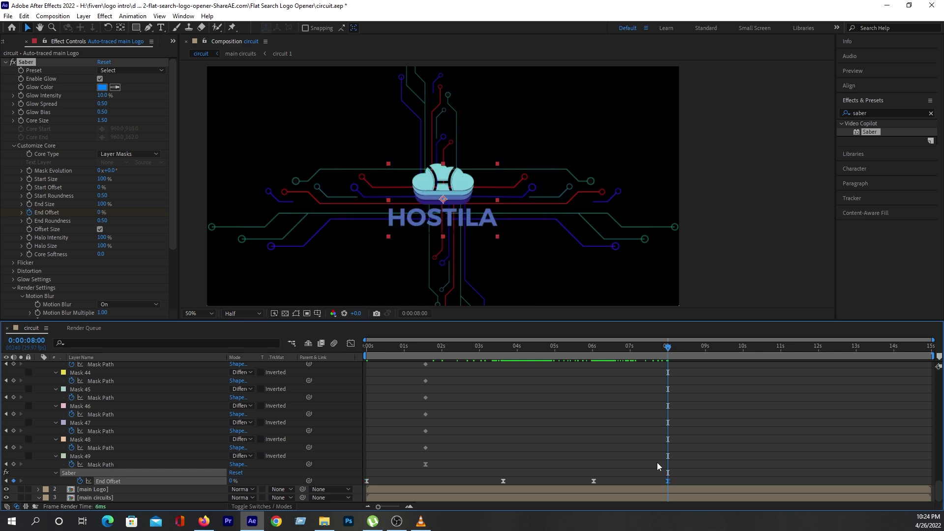
drag(599, 354, 594, 387)
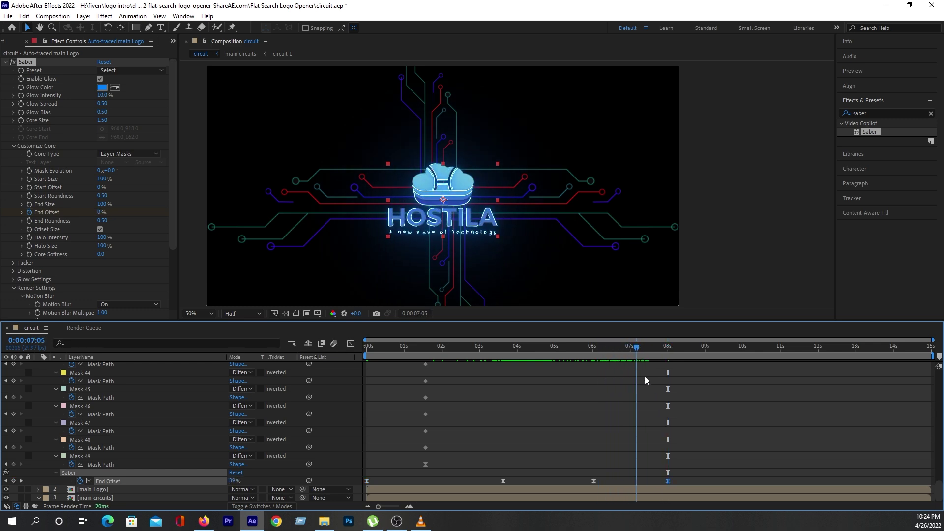
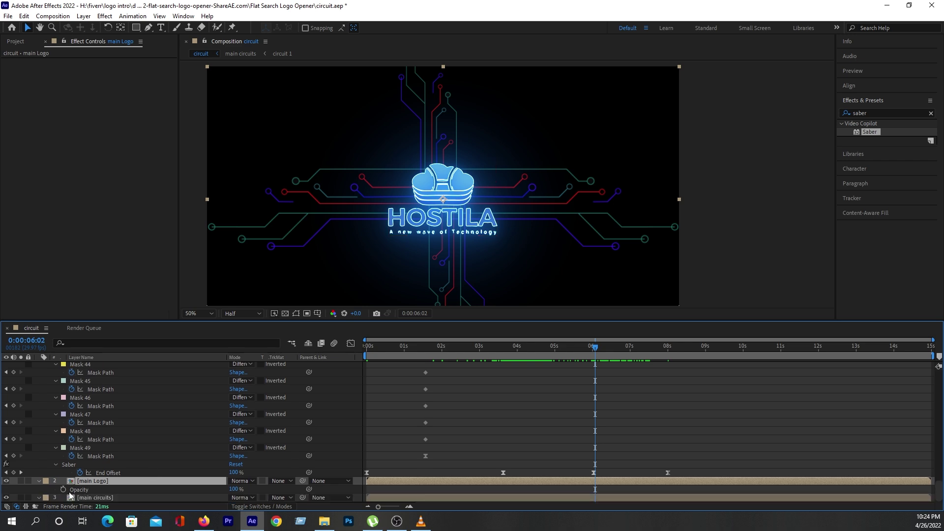
Step: Keyframe the main Logo's Opacity at 100% near 7 seconds and 0% at 06:02
click(63, 489)
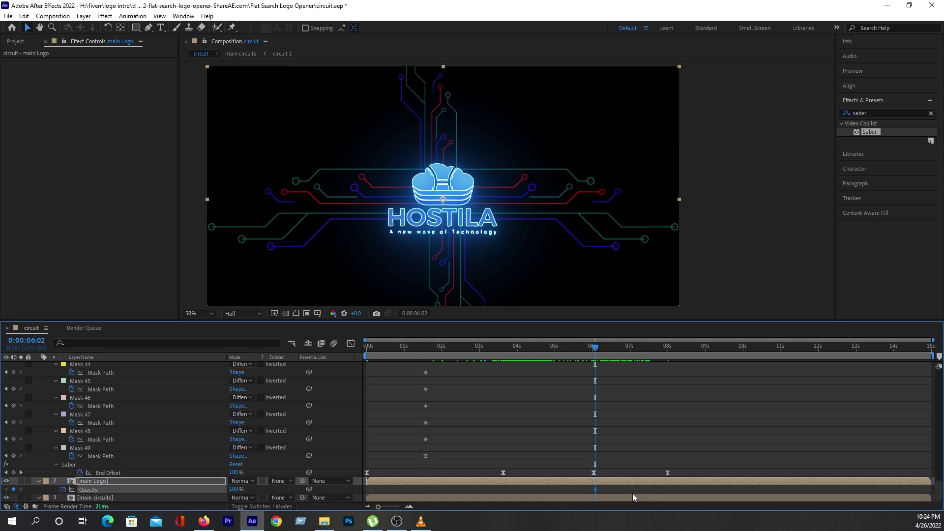
mouse_move(595, 490)
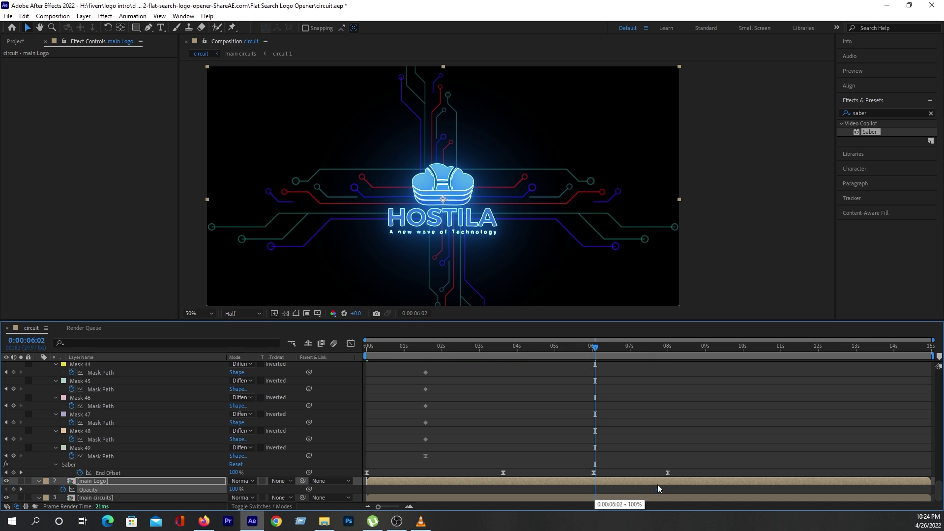
drag(644, 489, 644, 490)
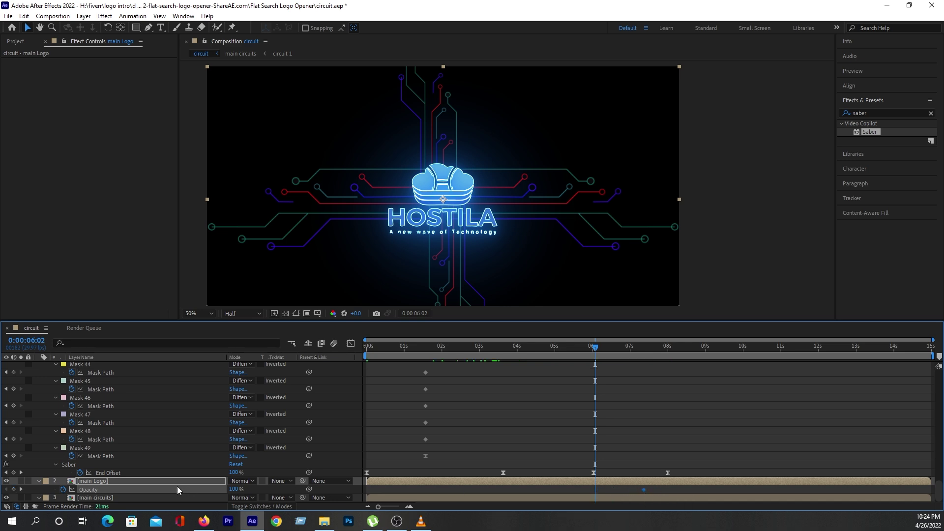
click(234, 490)
text(0)
key(Return)
Step: Easy ease both Logo Opacity keyframes with F9 and preview the fade from the start
drag(585, 484, 653, 495)
key(F9)
key(space)
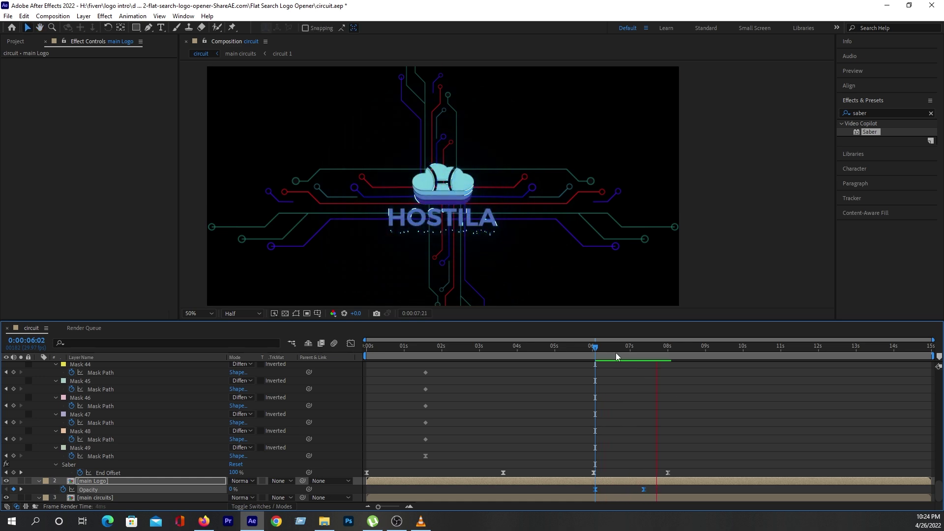
drag(529, 349, 370, 355)
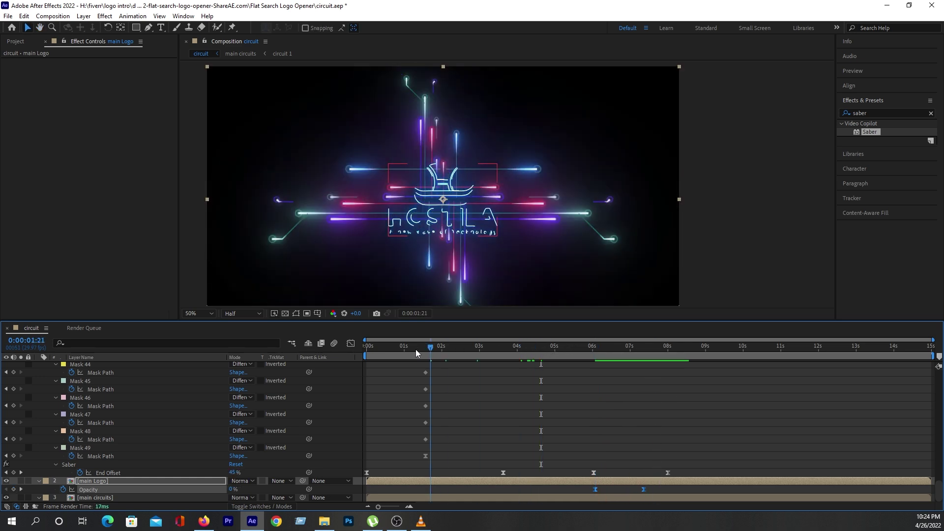
drag(370, 355, 350, 374)
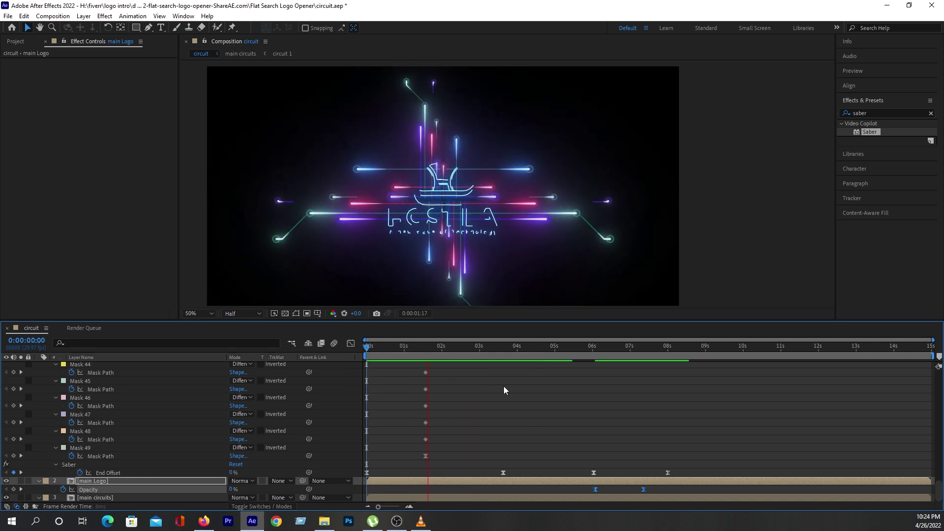
Step: Stop the preview and reveal the main circuits layer's Opacity property
click(362, 367)
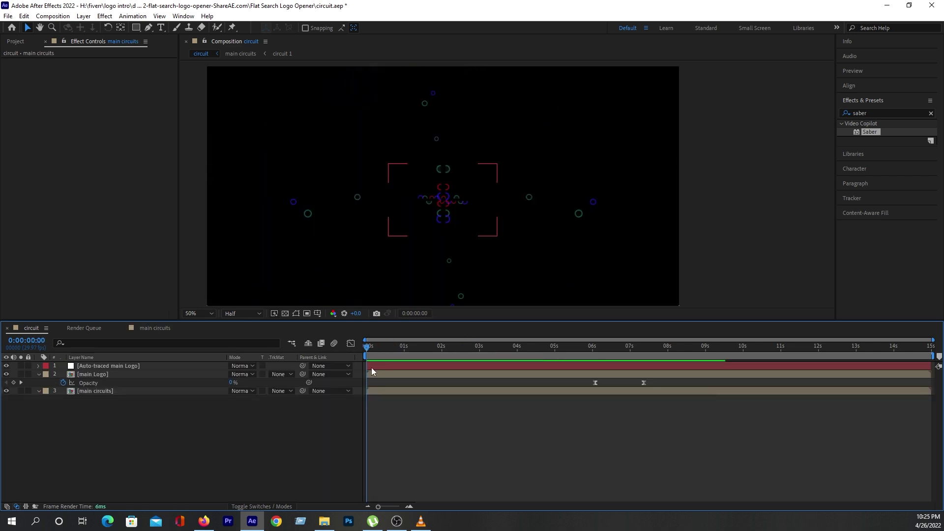
scroll(447, 229, up, 2)
scroll(408, 231, down, 2)
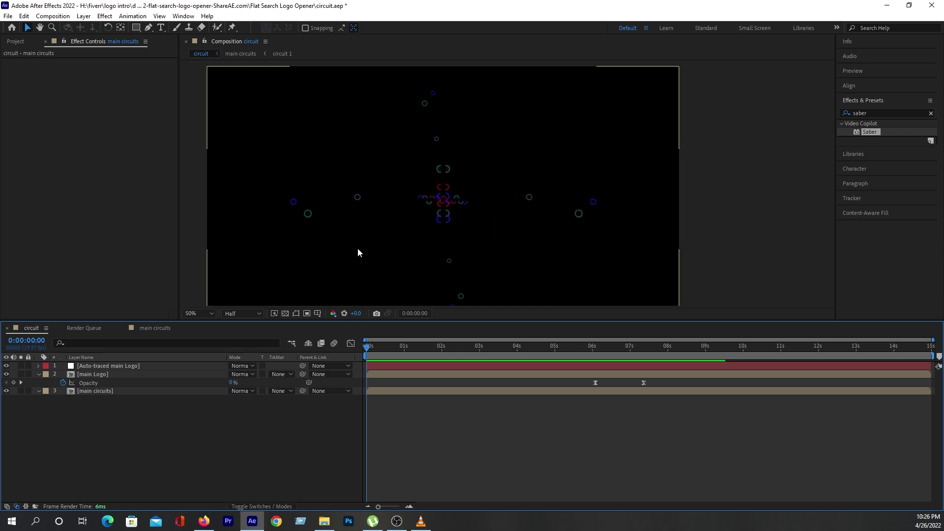
click(150, 374)
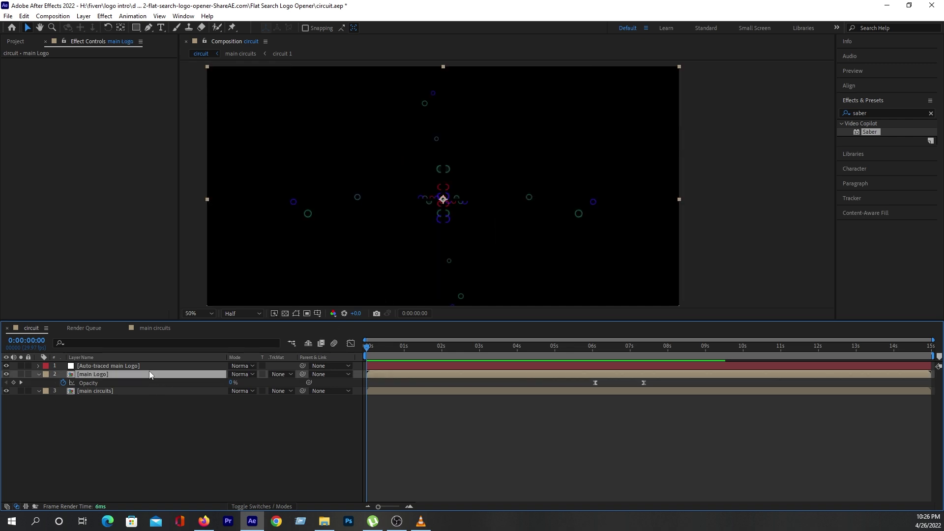
click(112, 393)
key(t)
Step: Keyframe the circuits' Opacity at 100% at 01:00 and 0% at 00:00
drag(384, 348, 405, 348)
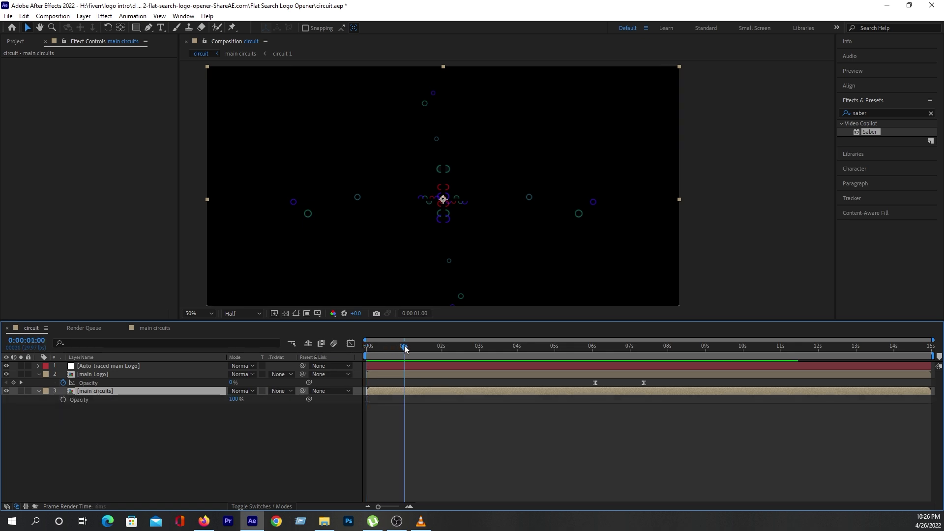
click(62, 400)
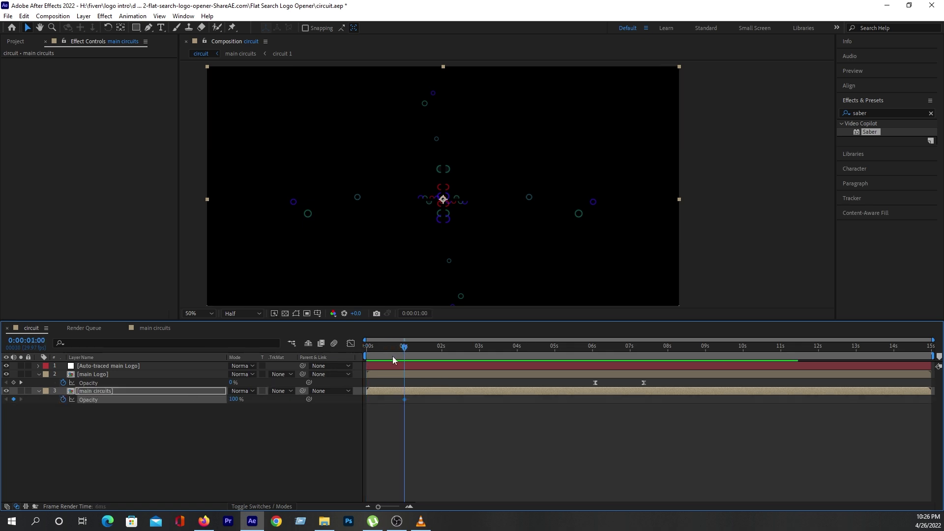
drag(404, 348, 367, 348)
text(0)
key(Return)
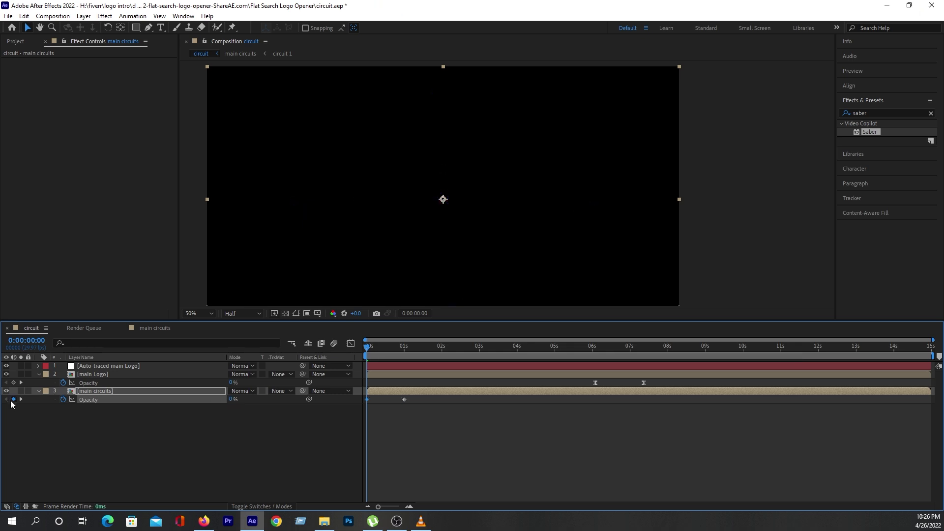
Step: Easy ease both circuits Opacity keyframes with F9, preview, and check around 7 seconds
drag(414, 398, 353, 406)
key(F9)
key(space)
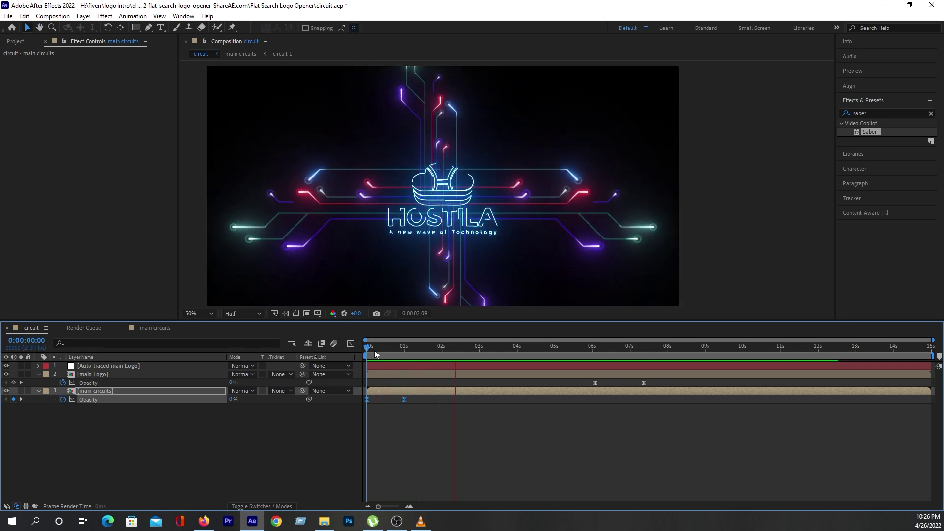
drag(382, 349, 634, 367)
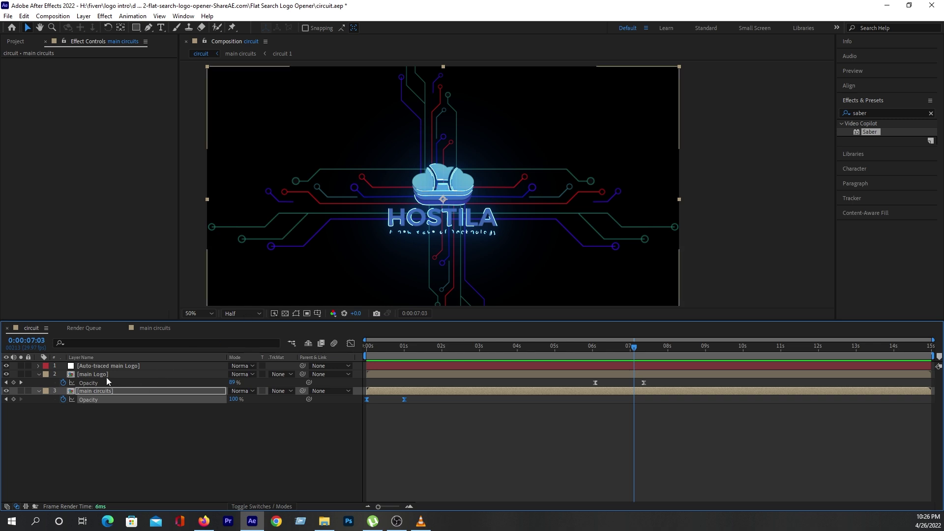
Step: Add circuits Opacity keyframes: 100% at 06:01 and 0% at 07:02
click(93, 392)
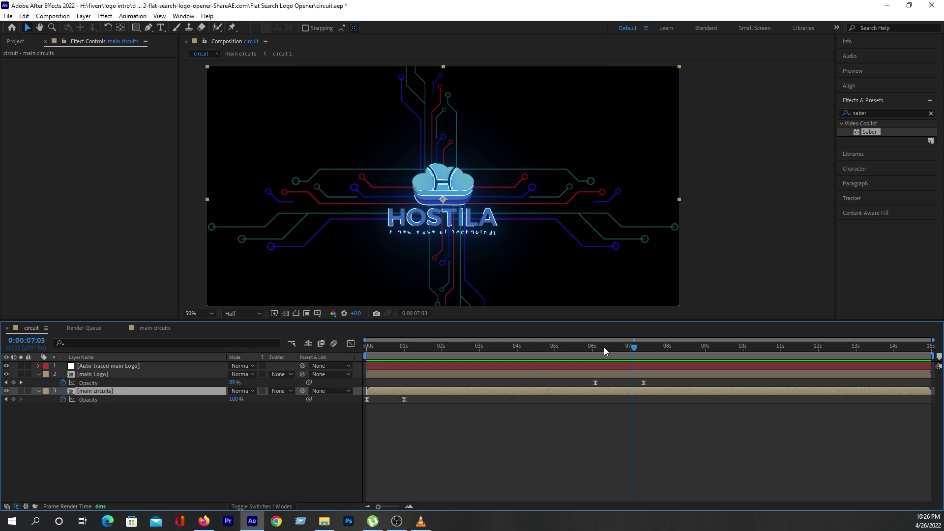
drag(604, 347, 593, 347)
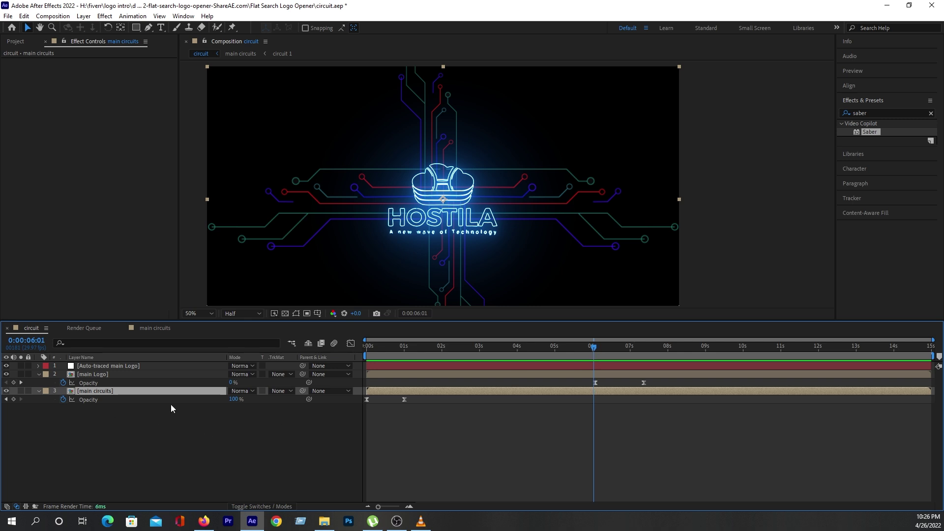
click(13, 399)
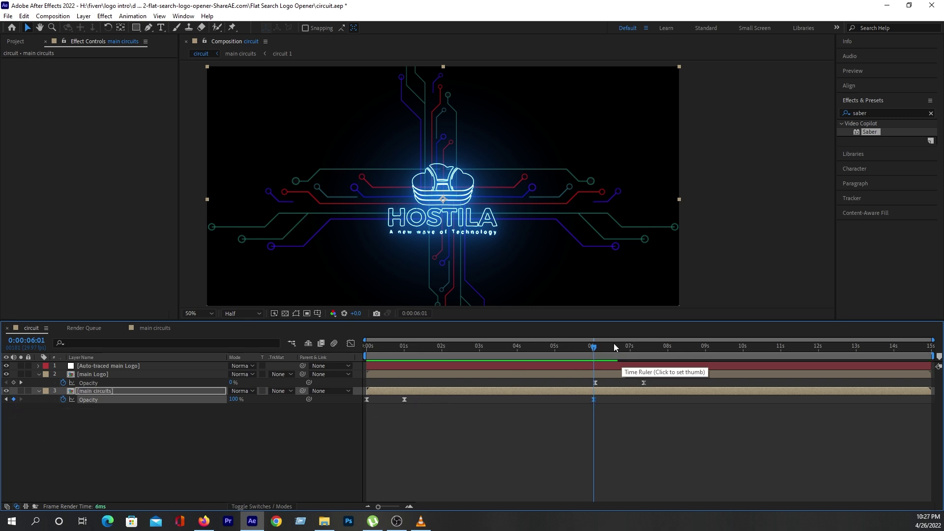
click(632, 347)
drag(234, 399, 187, 399)
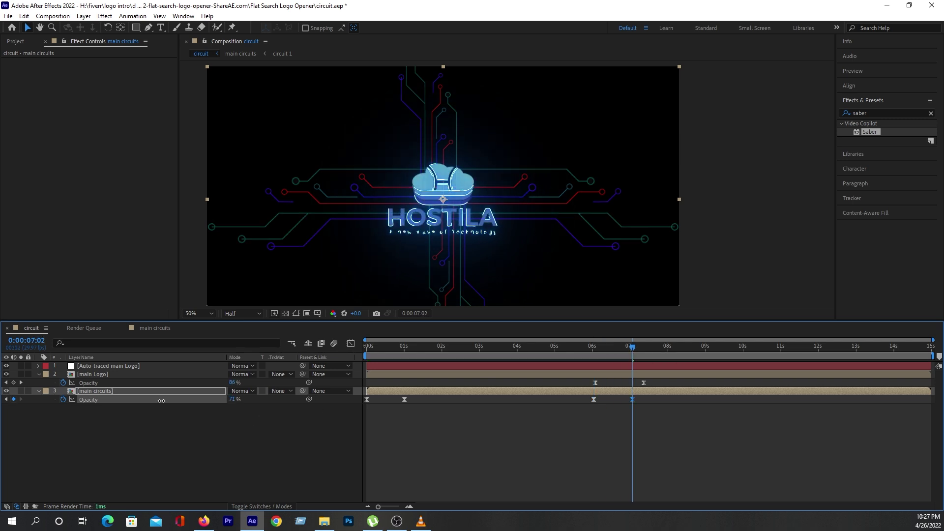
click(582, 349)
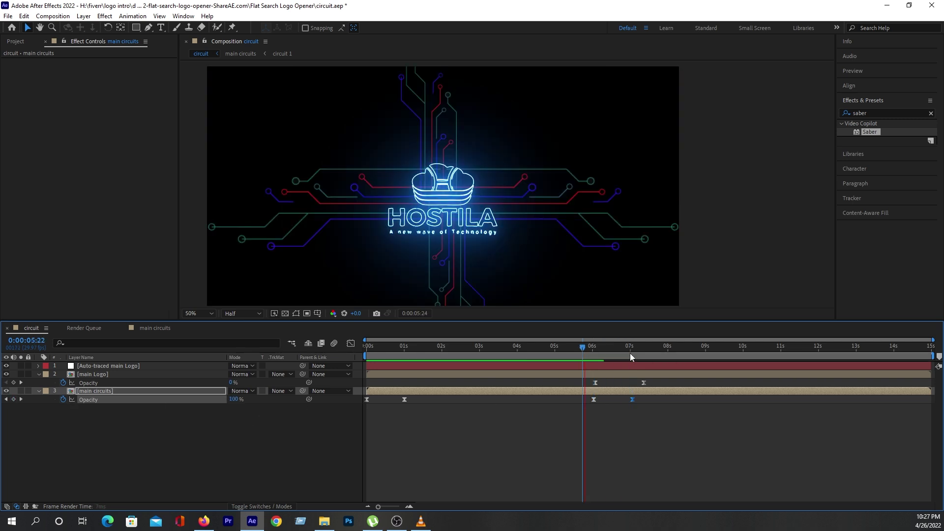
Step: Move the circuits' final Opacity keyframe to about 8 seconds and scrub to review the fade
click(657, 359)
drag(632, 399, 670, 400)
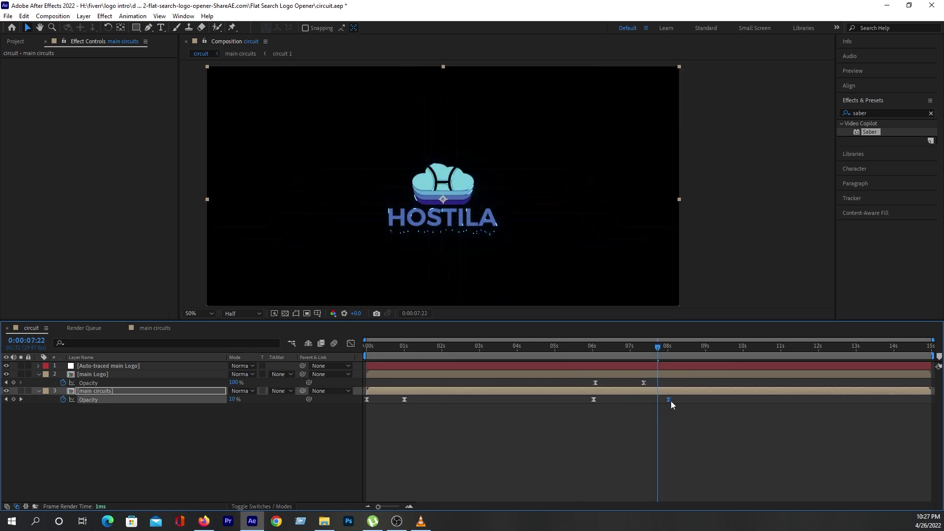
click(592, 355)
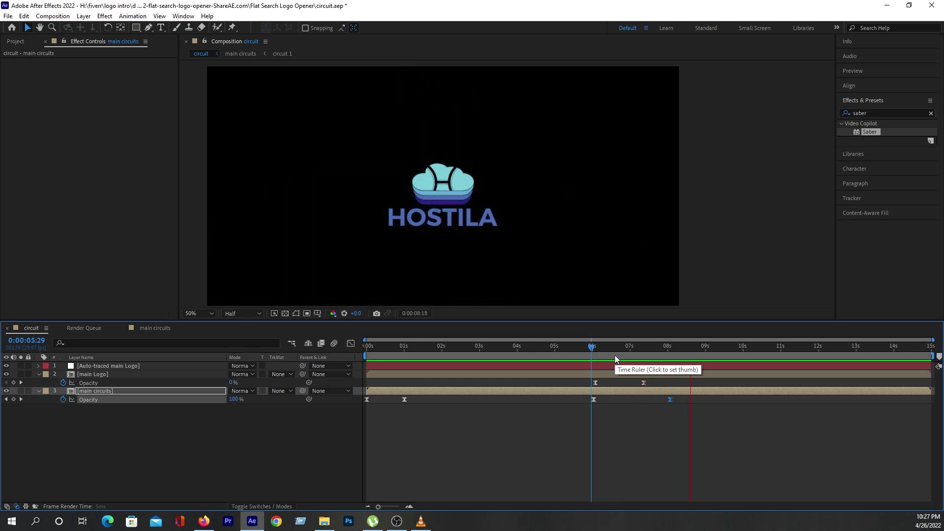
mouse_move(600, 347)
mouse_down()
mouse_move(635, 354)
mouse_move(613, 362)
mouse_up()
key(period)
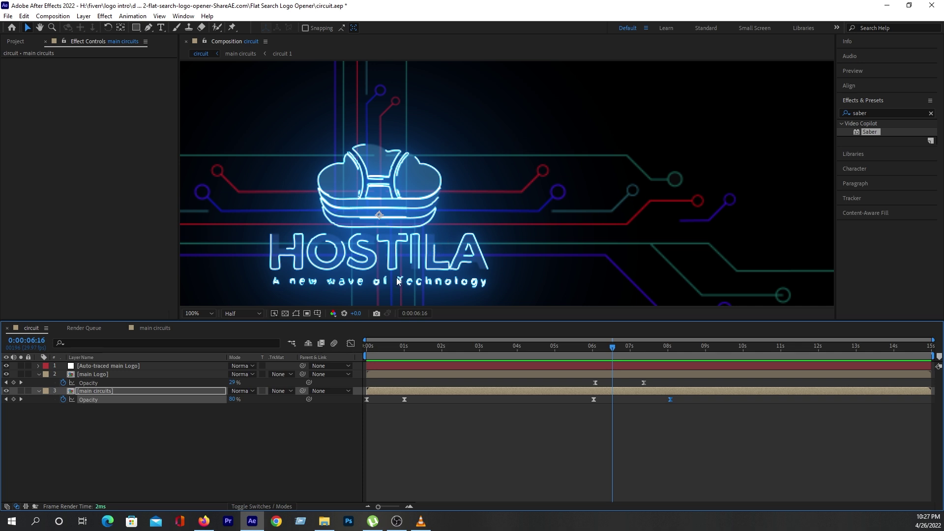
key(comma)
mouse_move(626, 354)
mouse_down()
mouse_move(670, 355)
mouse_move(644, 364)
mouse_up()
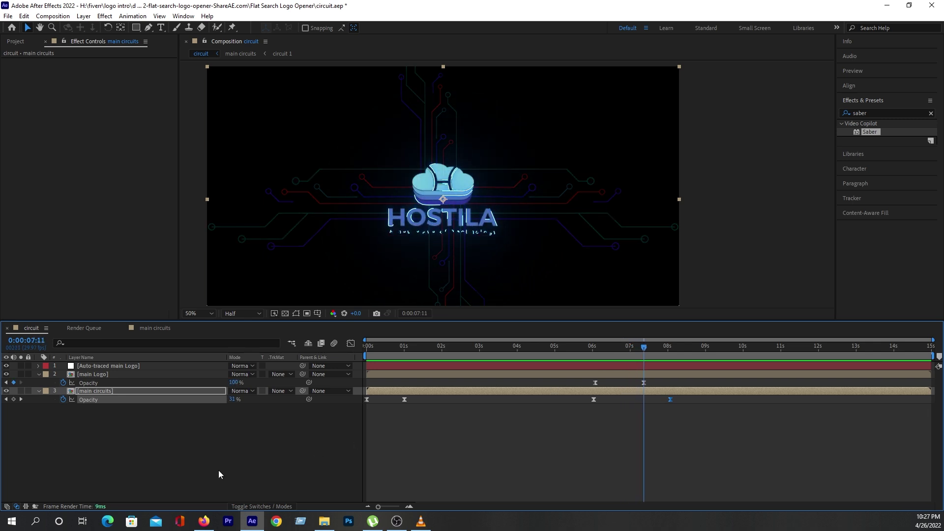
right_click(234, 444)
Step: Create a white solid and place it below the main circuits layer
mouse_move(297, 329)
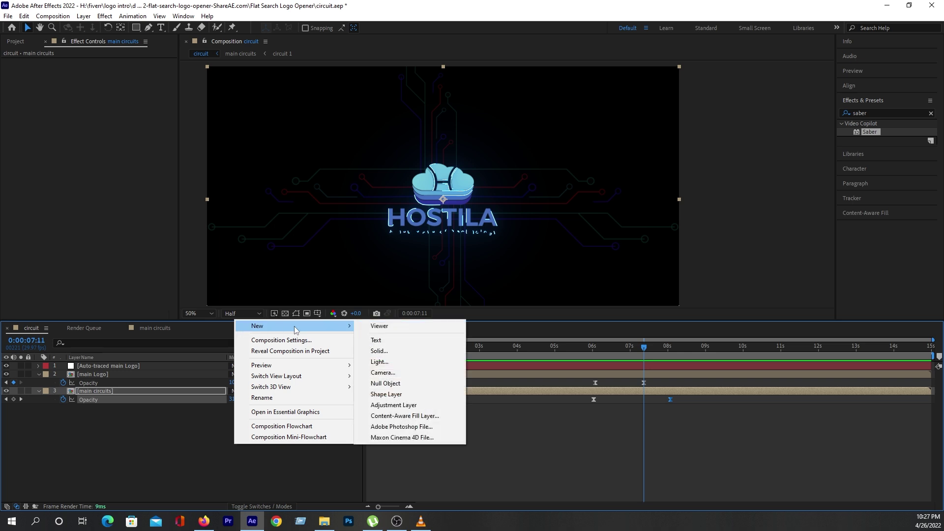
click(381, 352)
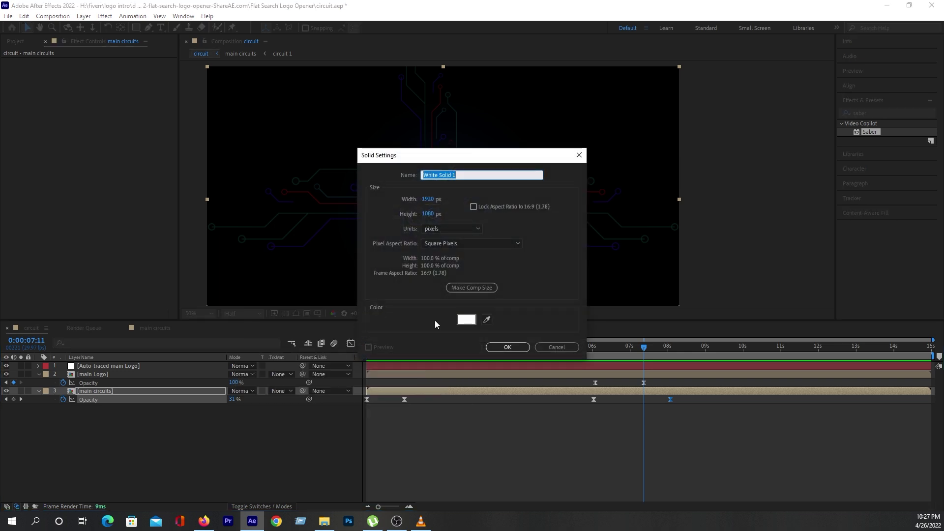
click(507, 346)
drag(199, 393, 205, 423)
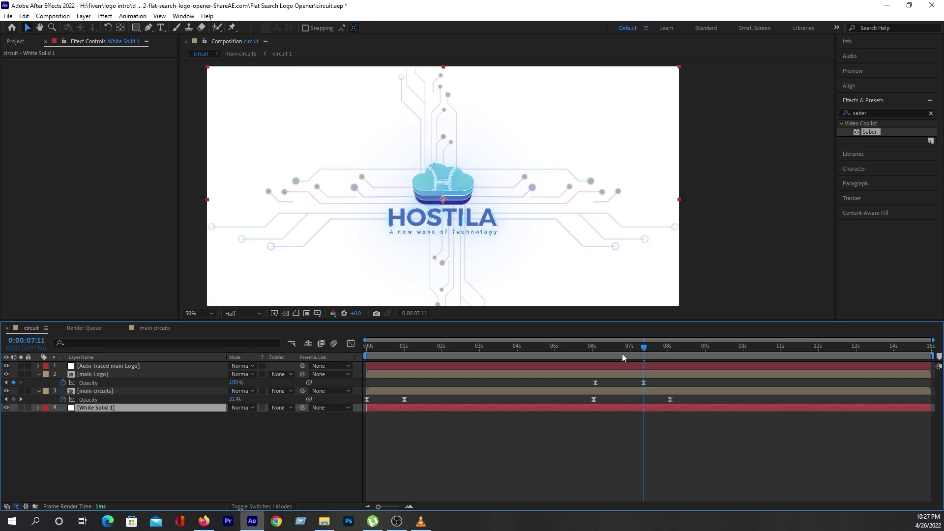
Step: Keyframe the White Solid's Opacity at 100%, with 0% just before 6:15
key(t)
click(63, 416)
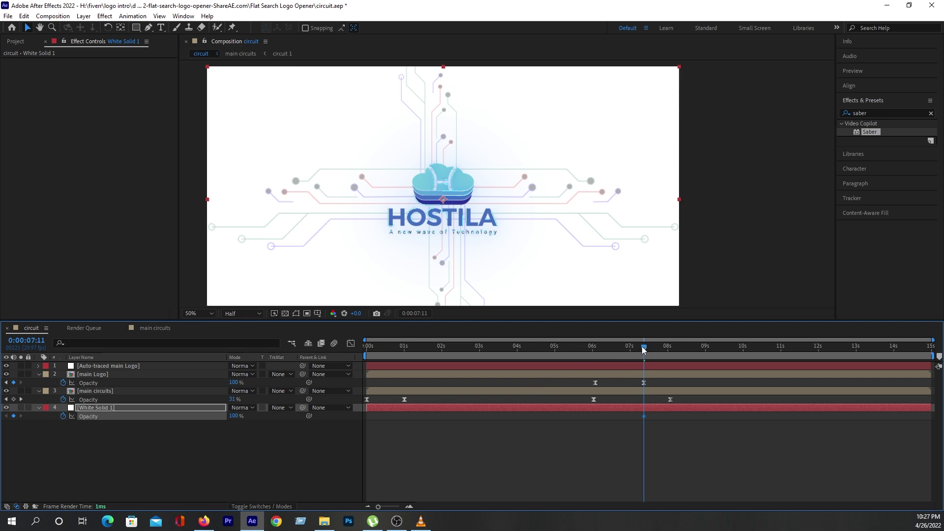
drag(643, 349, 612, 351)
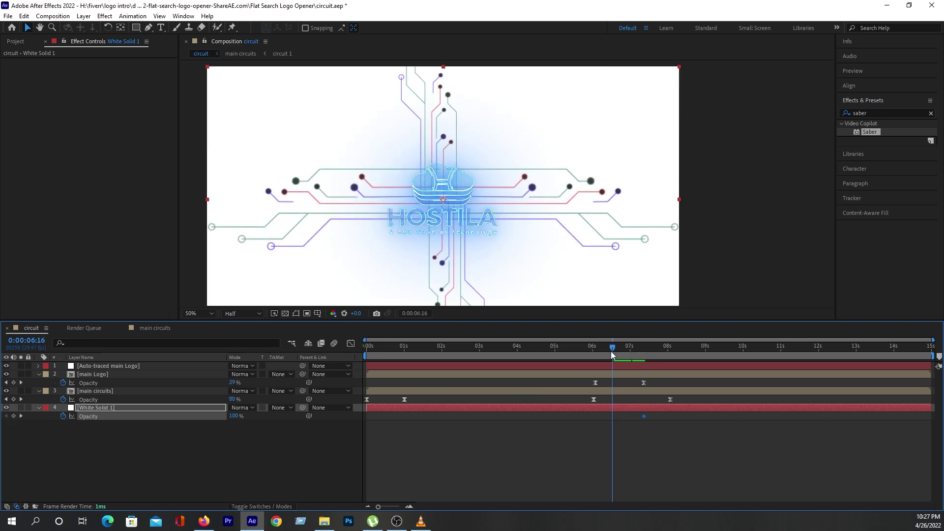
drag(611, 351, 609, 351)
drag(235, 416, 187, 416)
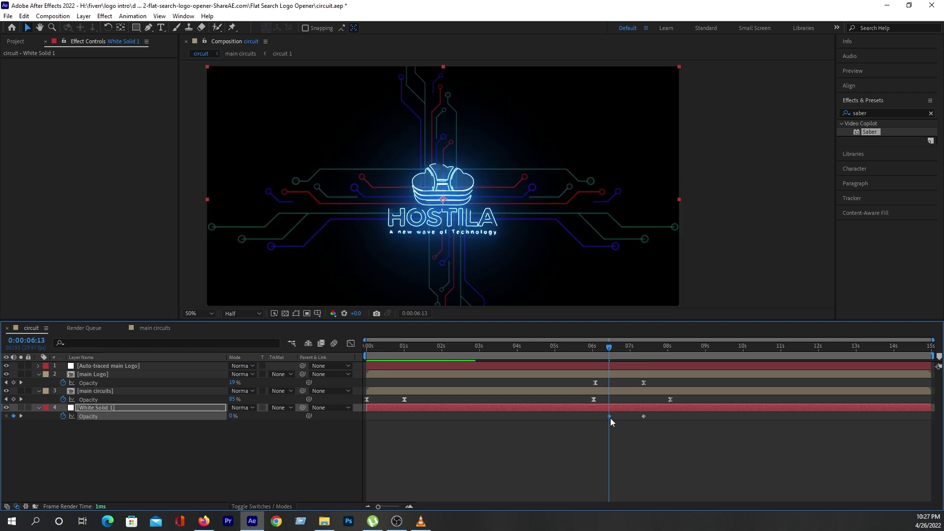
Step: Push the White Solid's end keyframe slightly later and easy ease both keyframes
key(space)
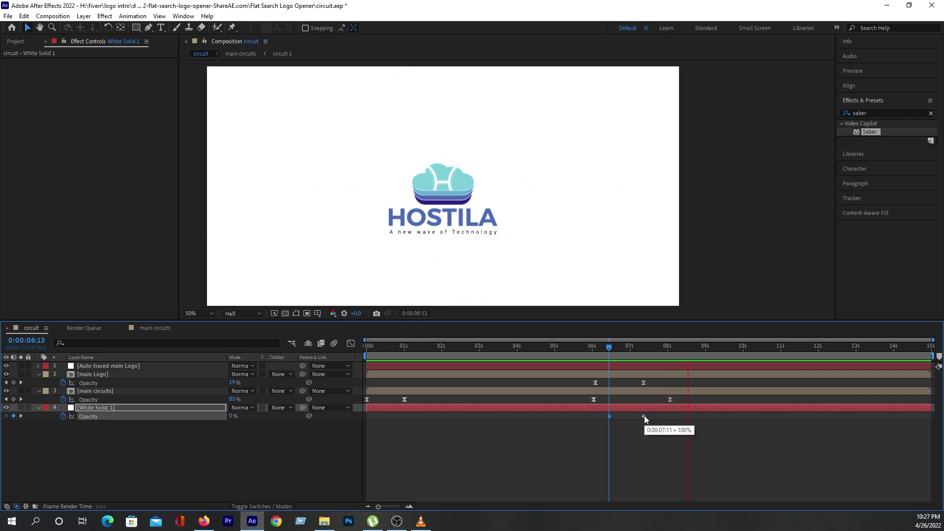
key(space)
click(645, 423)
drag(642, 417, 663, 418)
drag(594, 414, 692, 420)
key(F9)
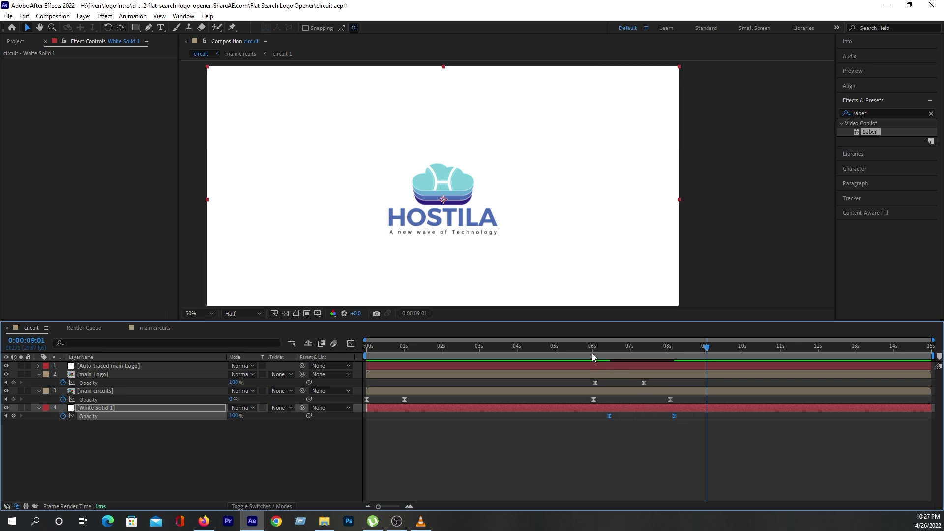
Step: Shift both White Solid fade-in keyframes about a second later and preview the fade to white
click(592, 349)
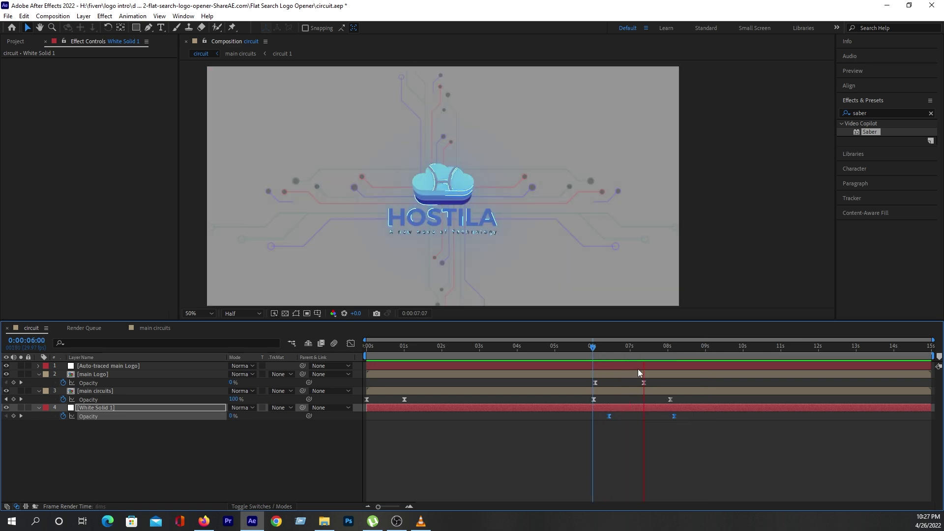
key(space)
drag(674, 416, 710, 417)
click(597, 347)
key(space)
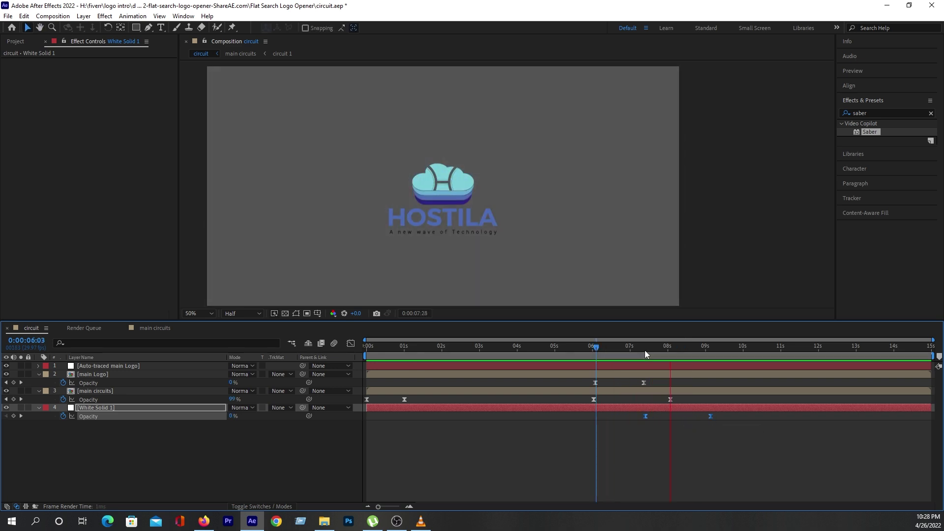
key(space)
Step: Zoom the comp view back to 50%, set preview resolution to Full, and scrub the whole animation
key(comma)
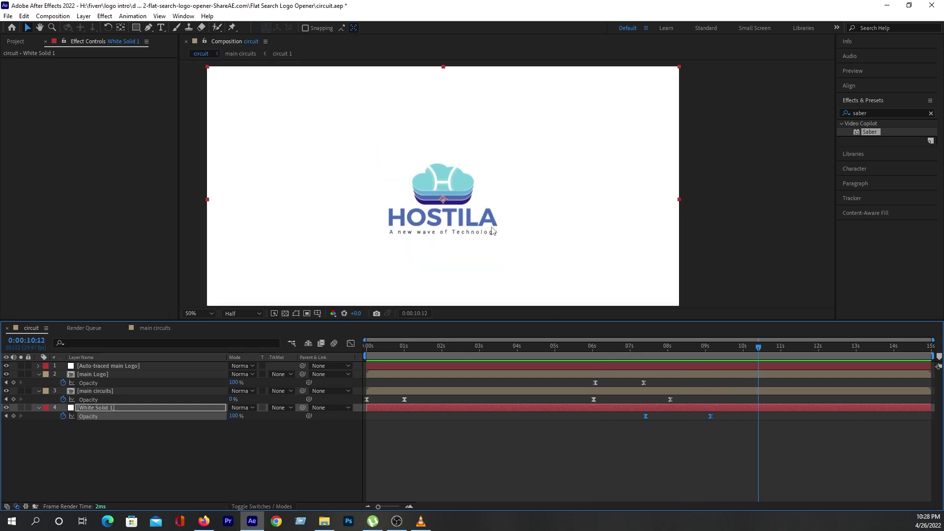
click(243, 313)
click(245, 334)
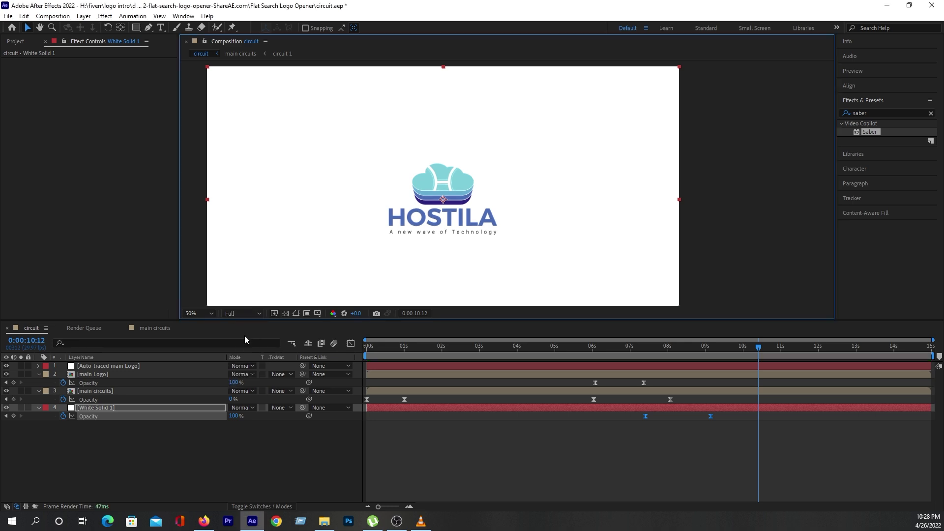
click(246, 461)
drag(373, 346, 740, 376)
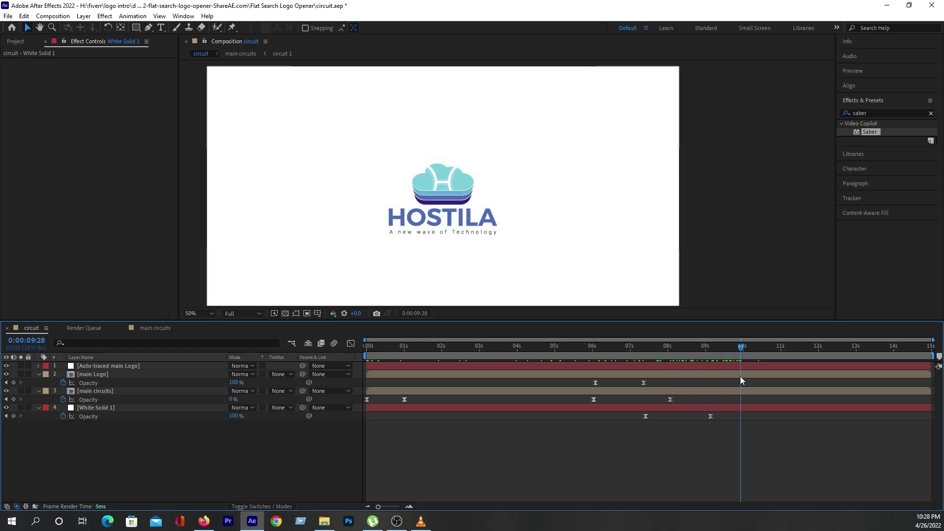